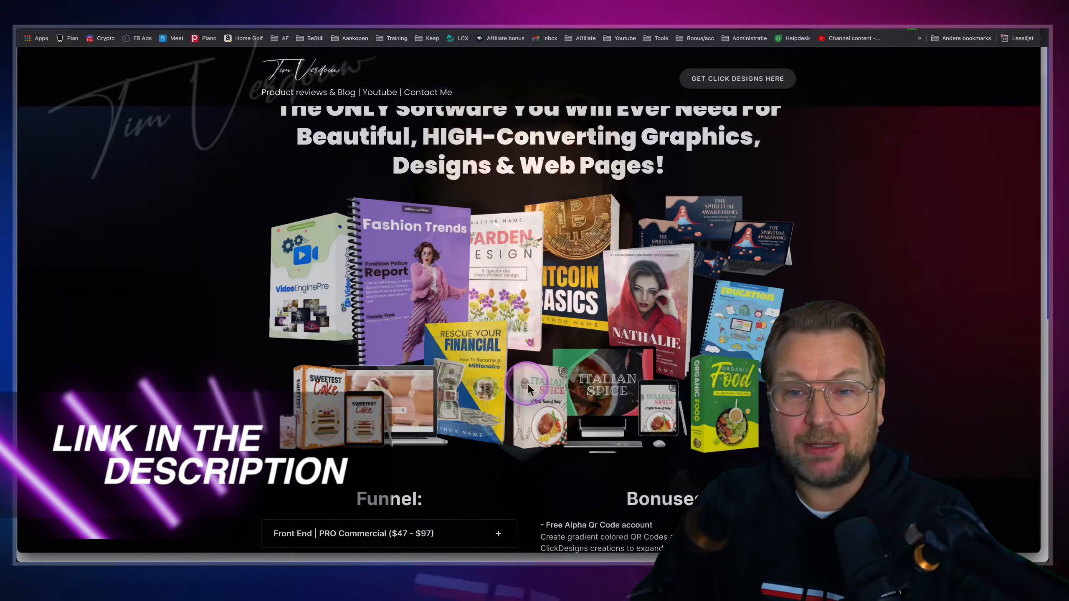
Scroll Tim Verdouw's review site down to the Click Designs funnel section
scroll(528, 386, up, 5)
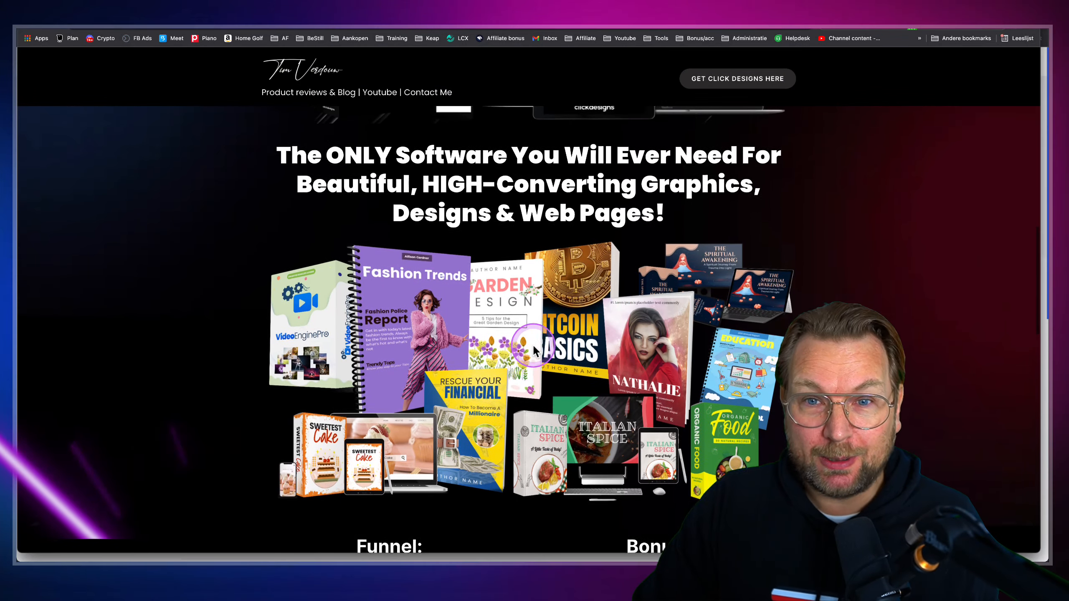
scroll(463, 320, down, 15)
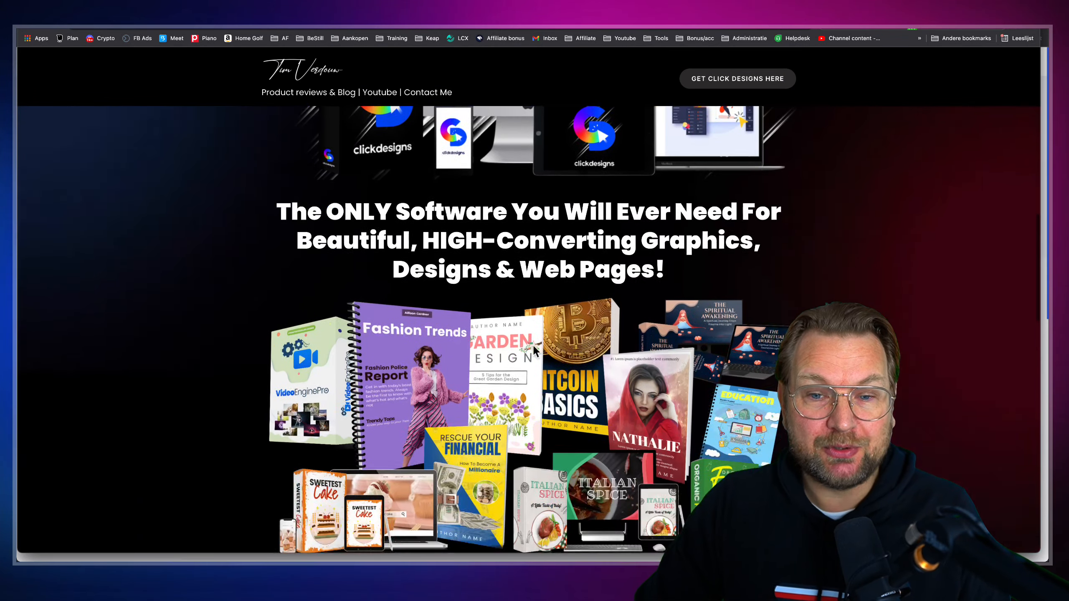
click(382, 295)
scroll(274, 223, down, 1)
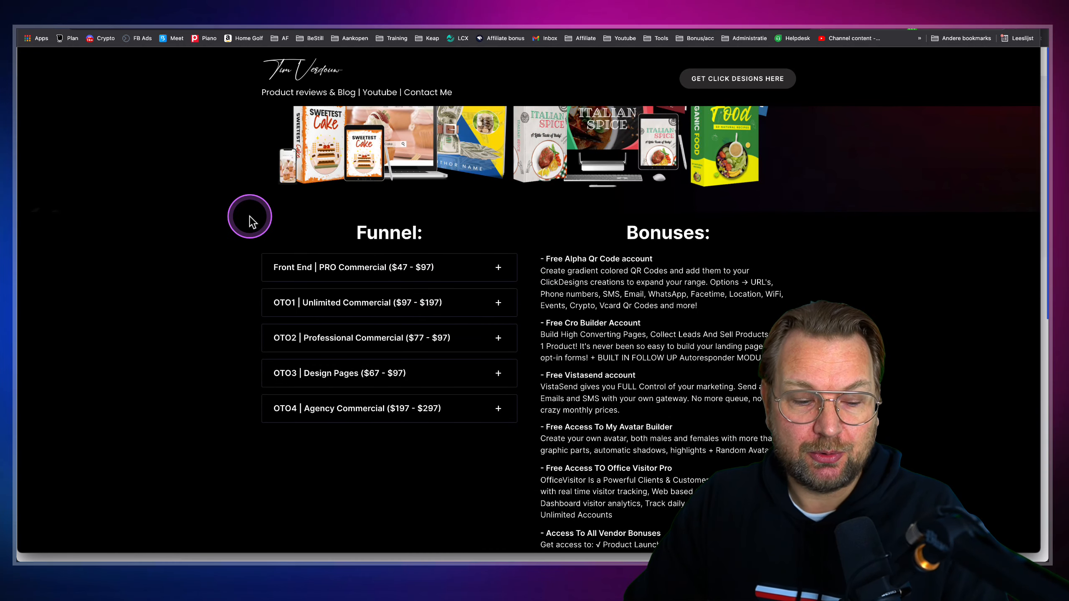
mouse_move(249, 215)
mouse_down()
mouse_move(353, 325)
mouse_move(529, 458)
mouse_up()
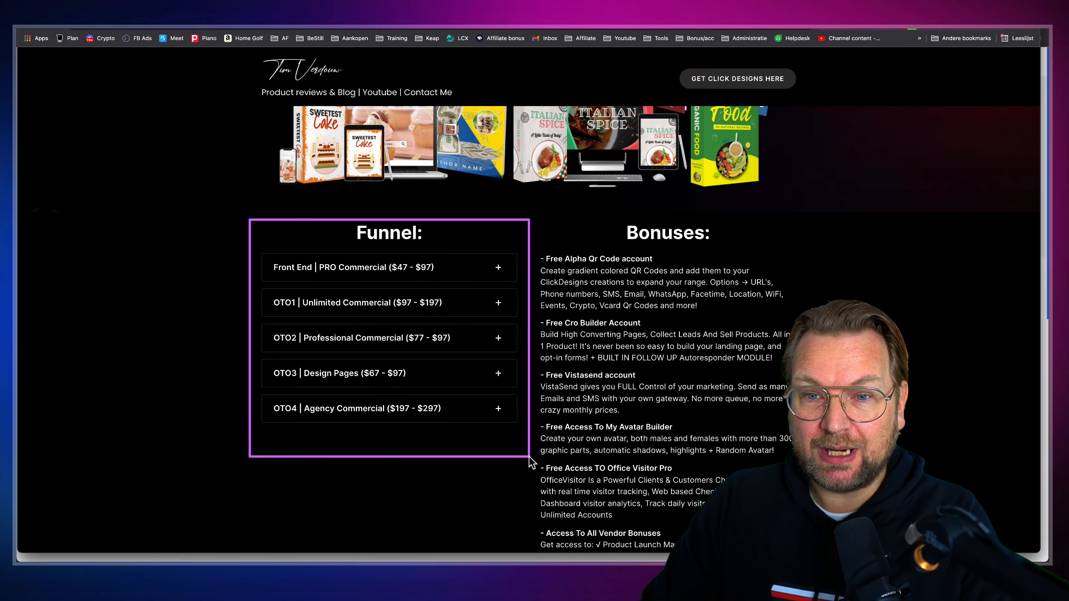
Expand and collapse the Front End and OTO1 tiers, then highlight the Bonuses list
click(426, 282)
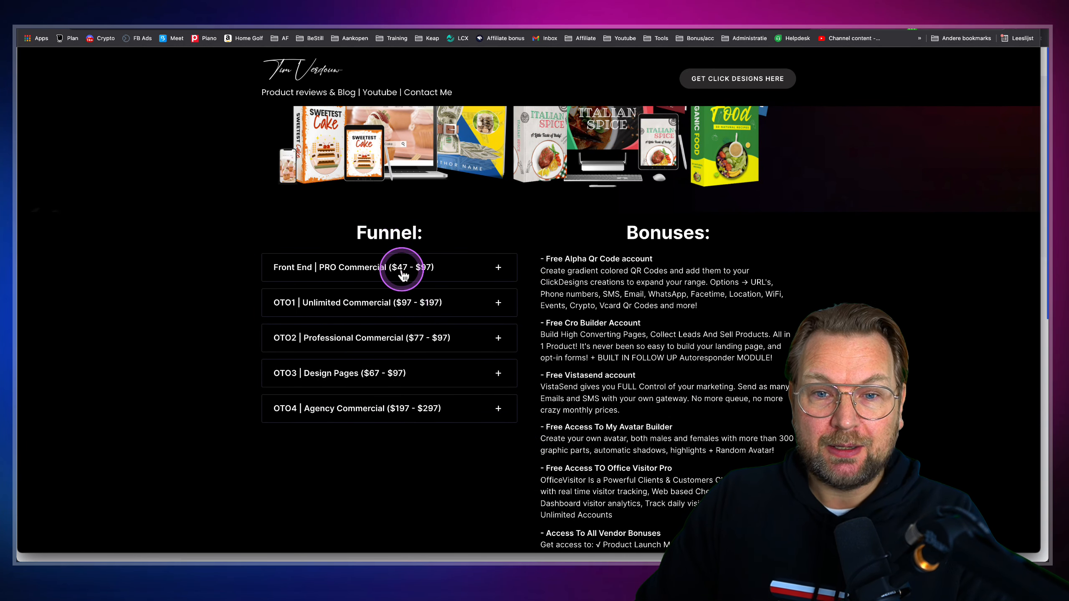
scroll(400, 278, down, 3)
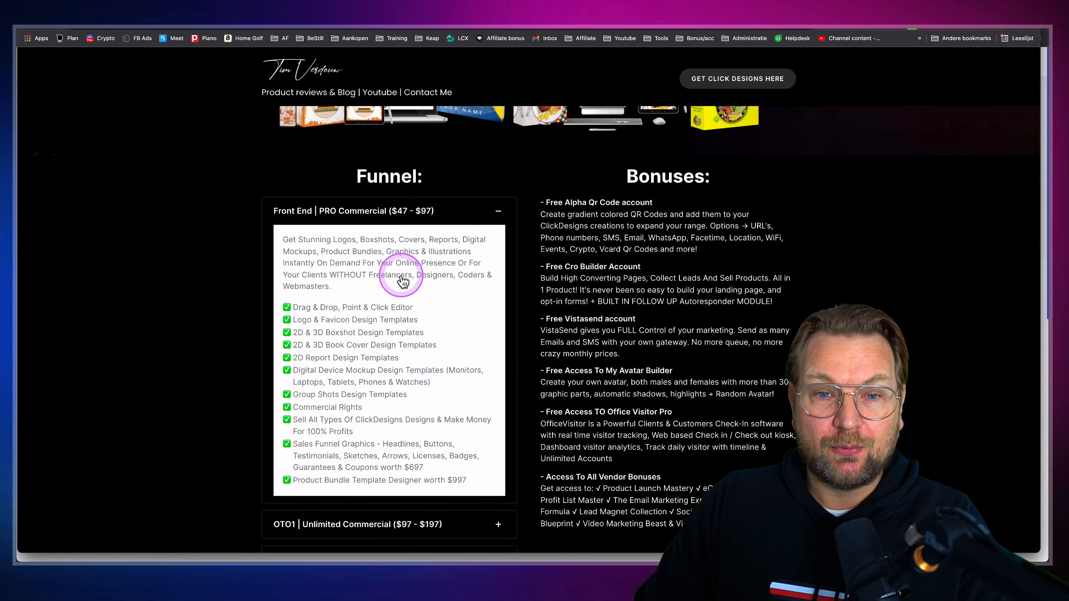
click(470, 212)
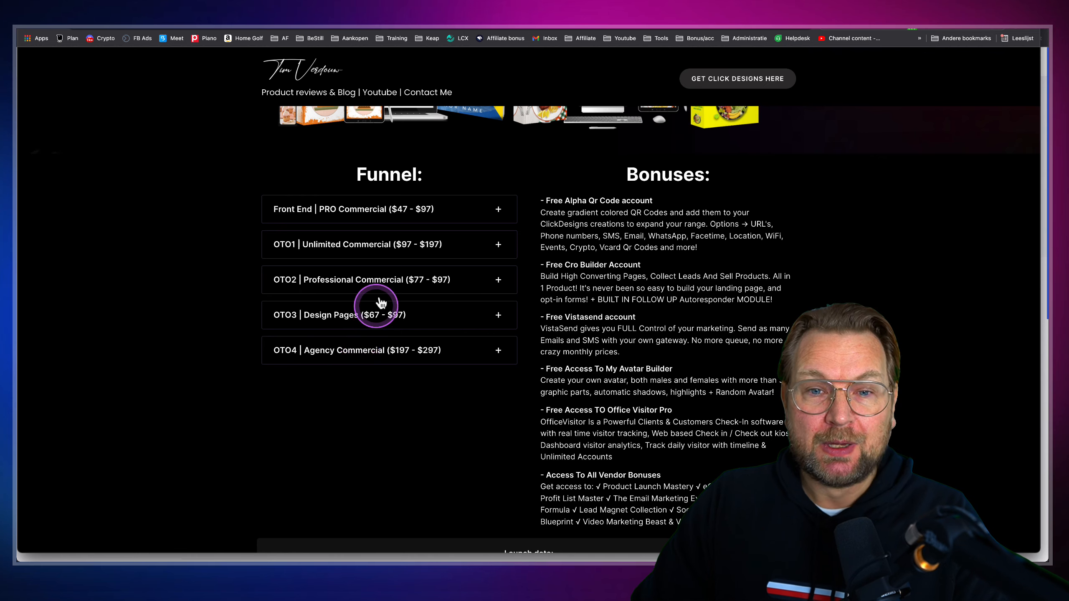
click(401, 243)
click(364, 248)
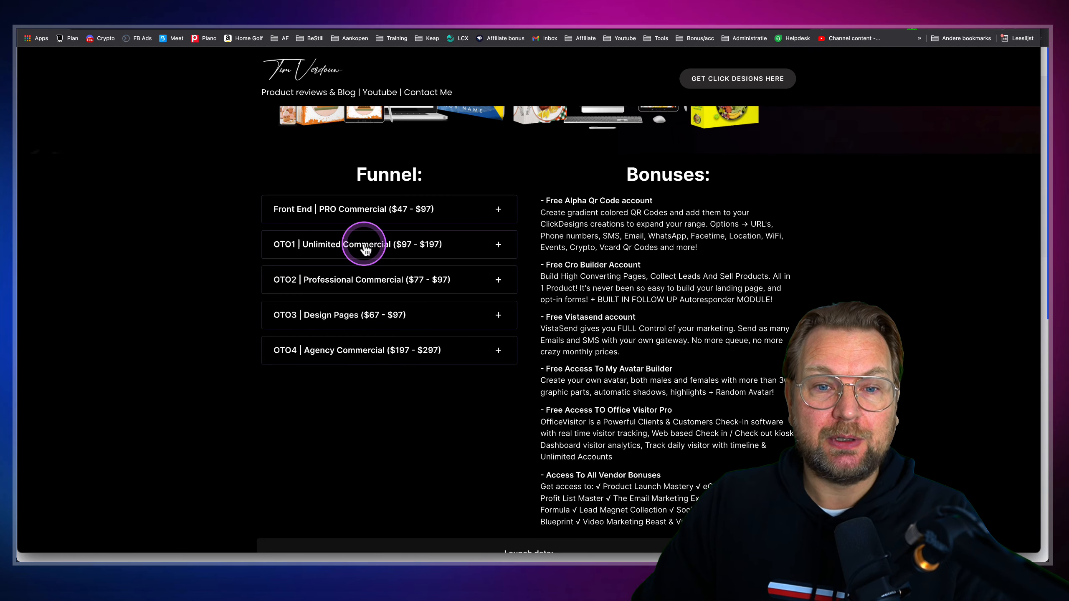
scroll(364, 249, up, 1)
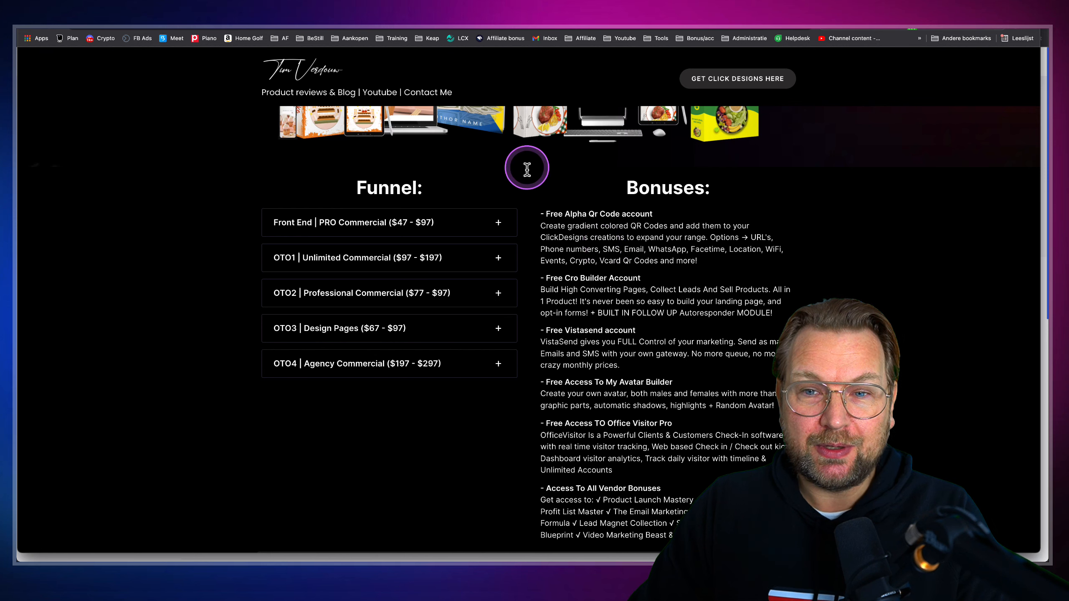
mouse_move(545, 213)
mouse_down()
mouse_move(722, 279)
mouse_move(787, 266)
mouse_up()
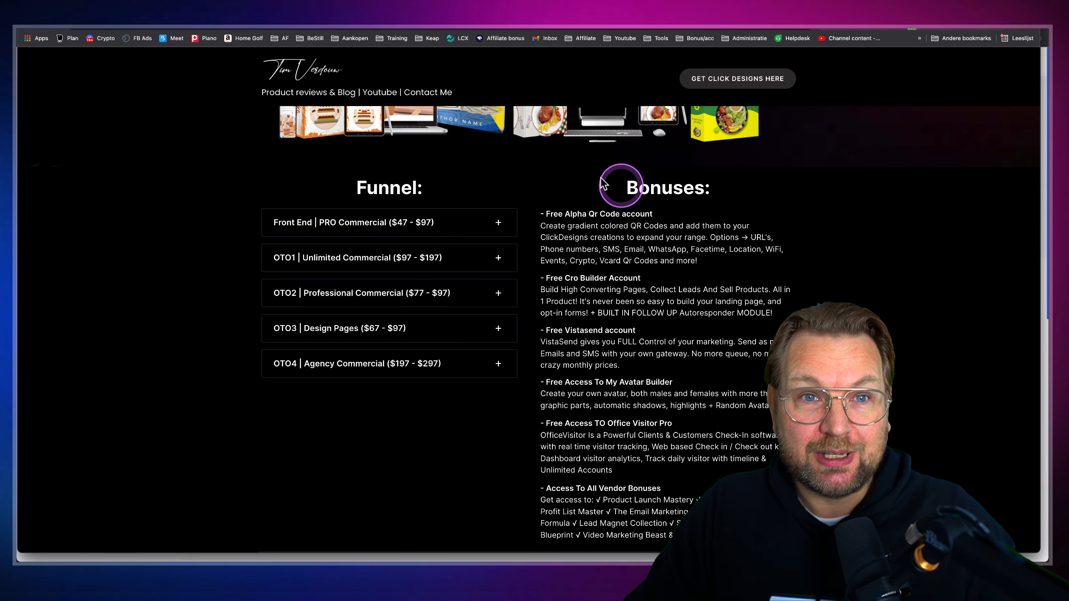
On AlphaQRCode's Create QR code page, leave the project as None and QR type as Text
click(227, 5)
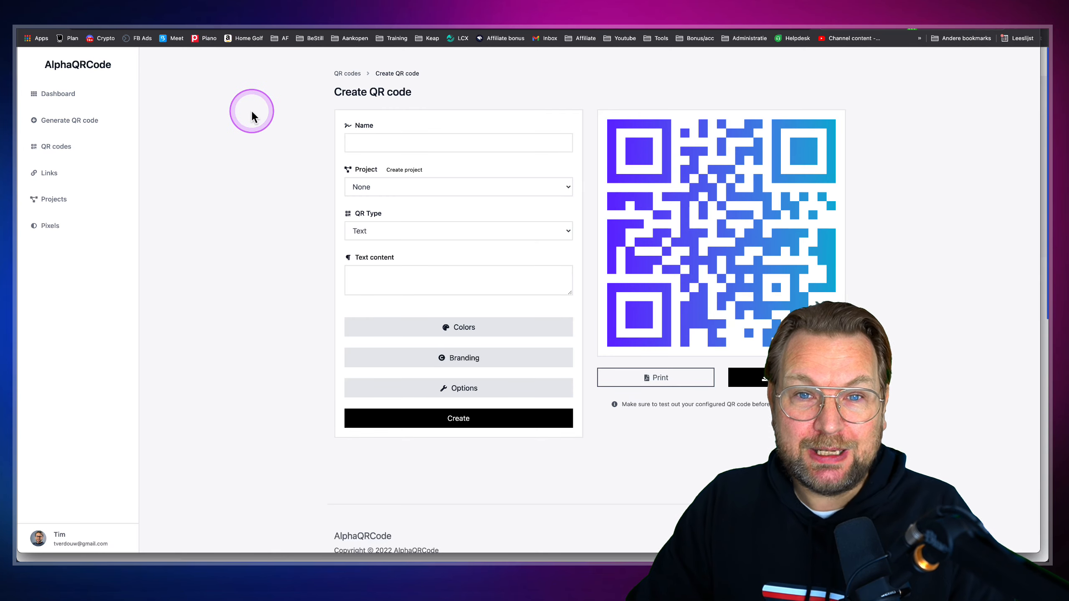
click(404, 186)
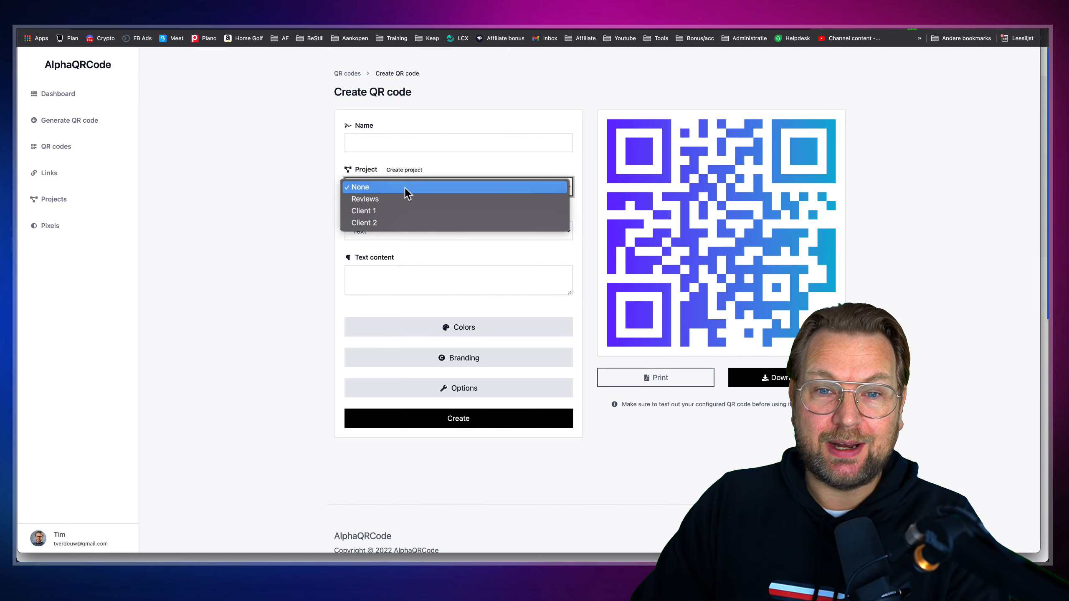
click(276, 174)
click(400, 226)
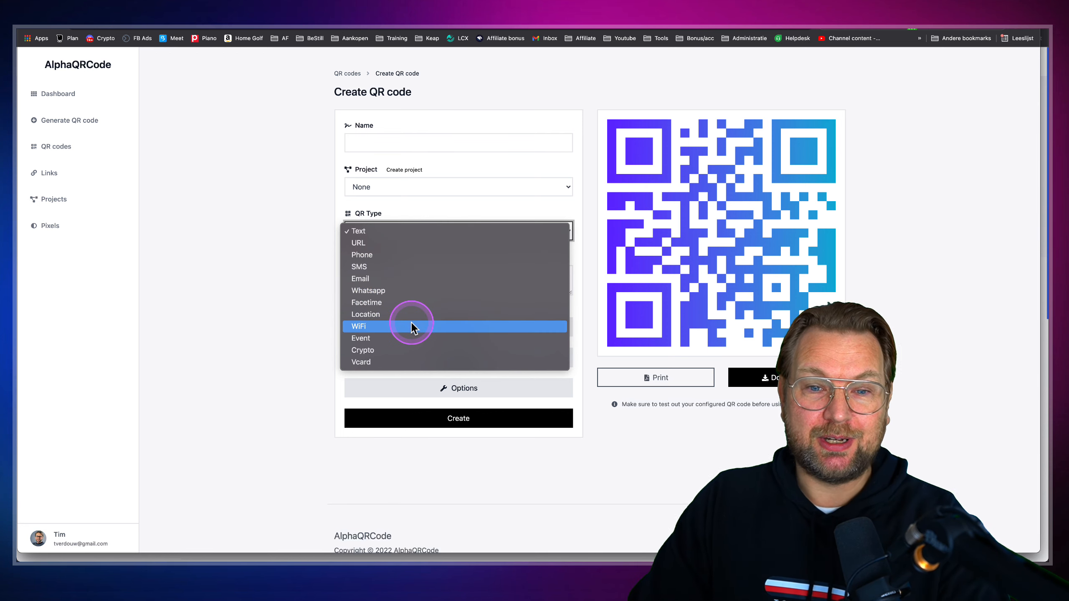
click(288, 217)
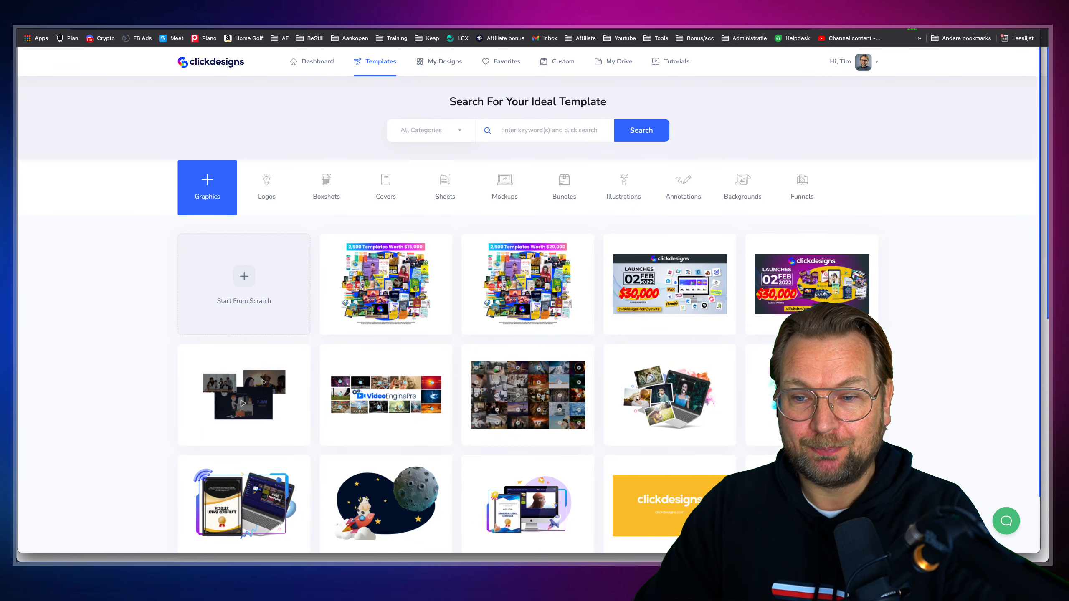
Open Templates and browse the Logos category
scroll(558, 216, down, 3)
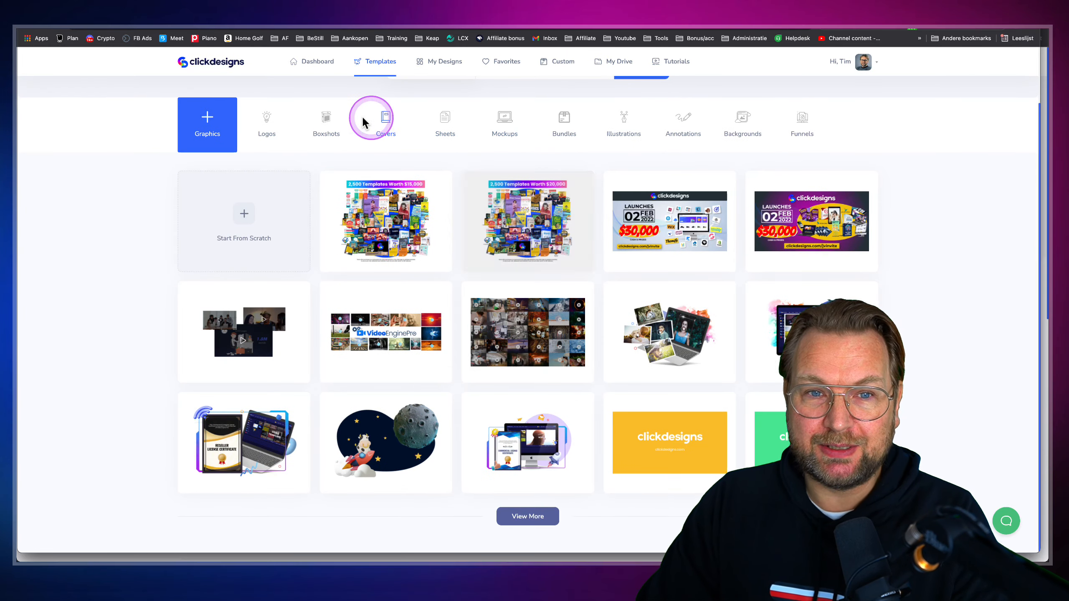
click(311, 133)
click(225, 96)
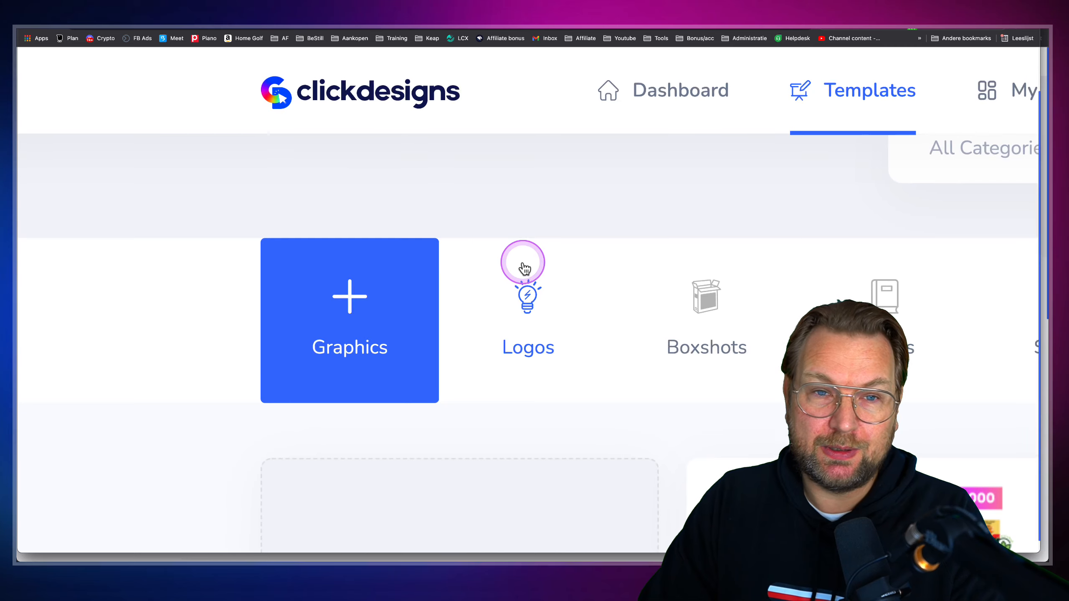
scroll(526, 263, down, 3)
scroll(530, 257, right, 4)
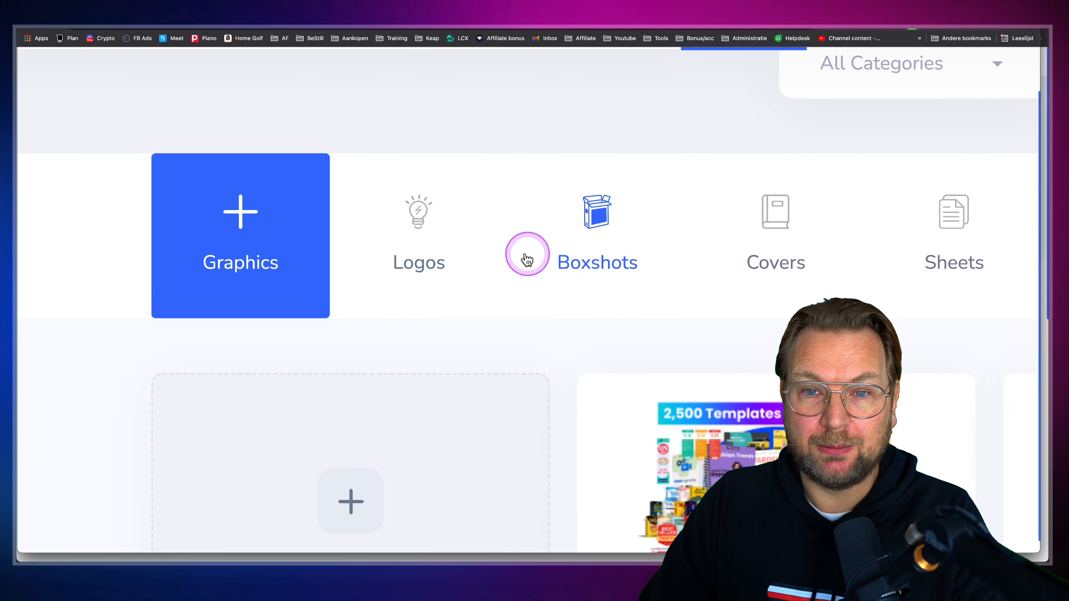
click(389, 214)
scroll(394, 216, down, 3)
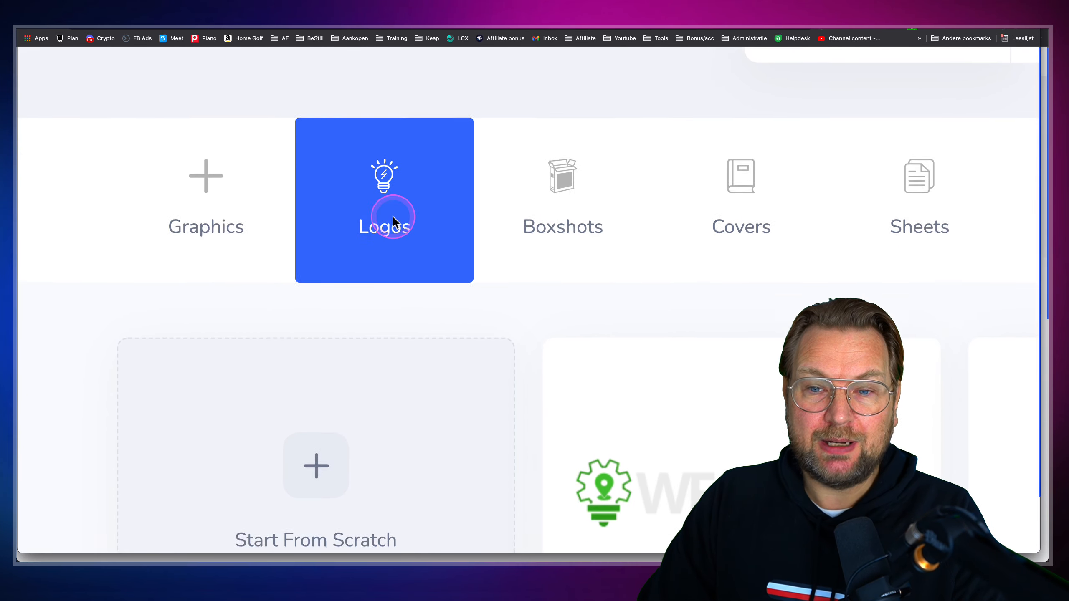
scroll(400, 215, down, 5)
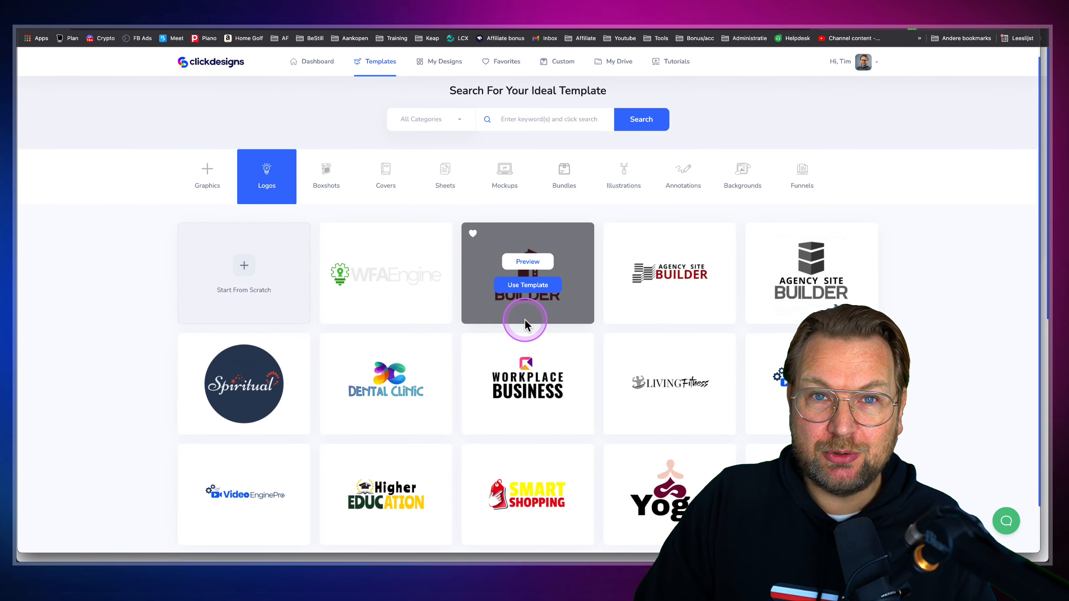
Look through the Boxshots, Covers and Sheets template categories
click(327, 177)
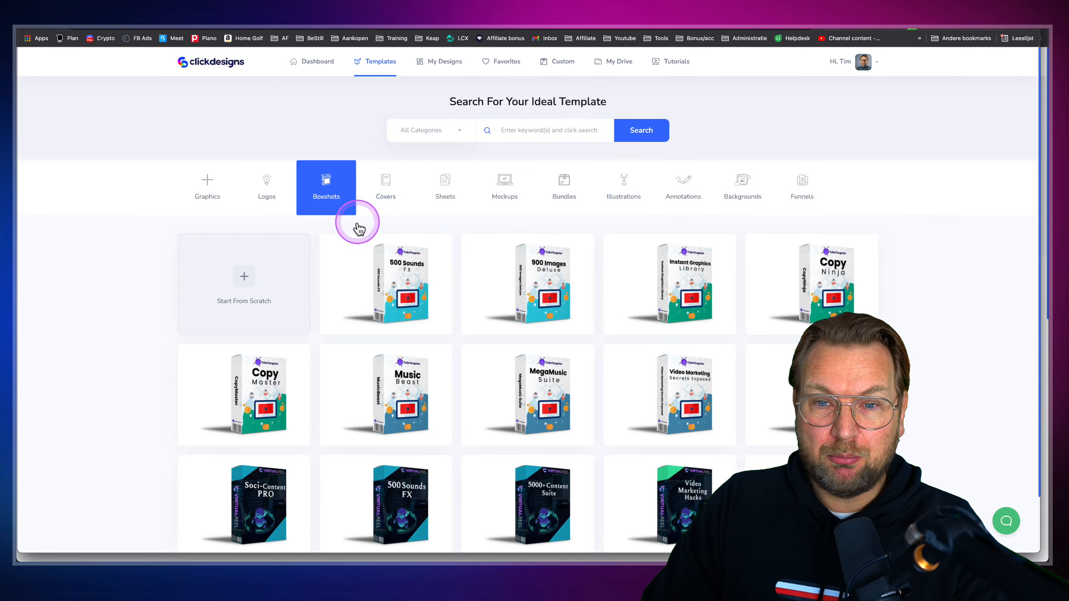
scroll(364, 242, down, 2)
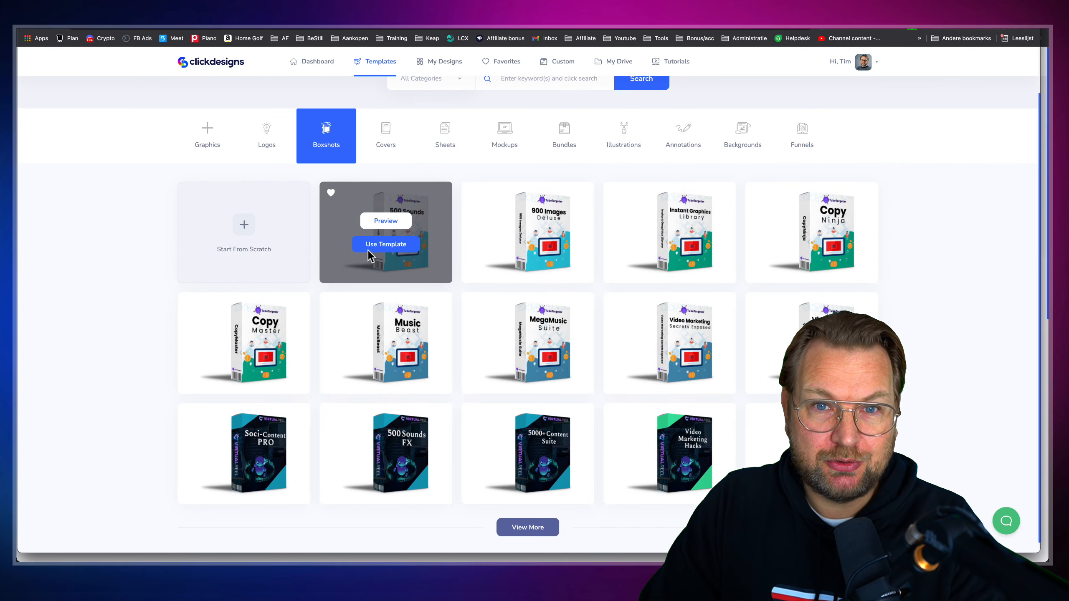
click(382, 155)
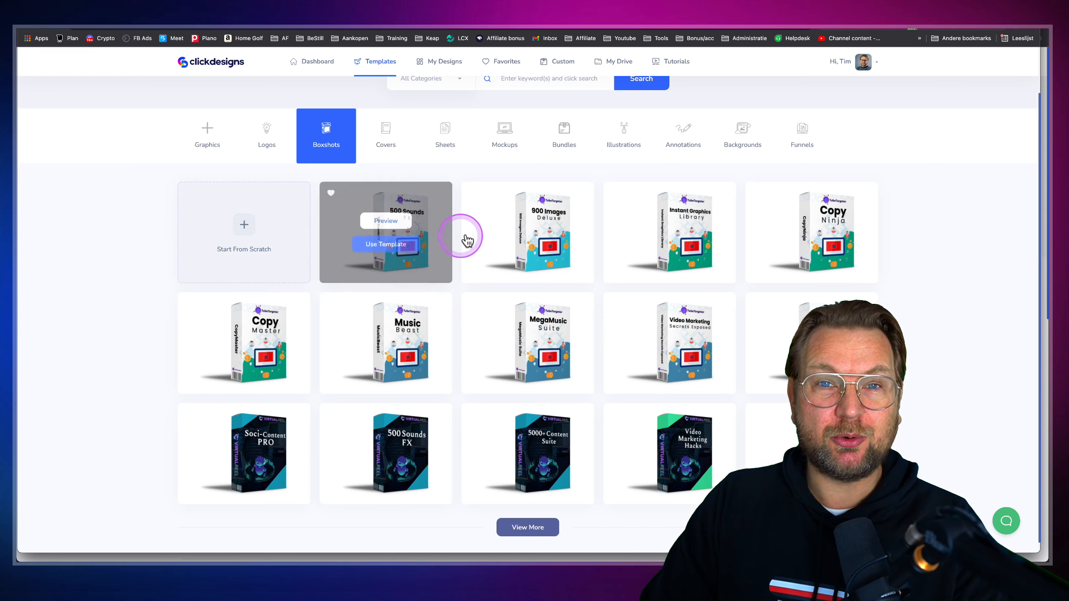
mouse_move(401, 240)
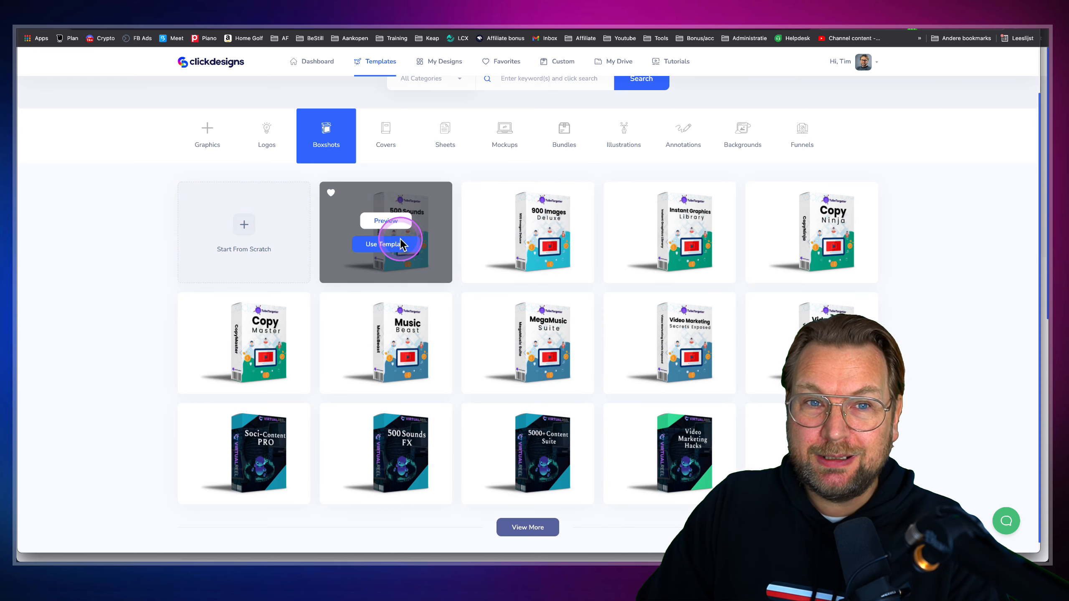
click(381, 131)
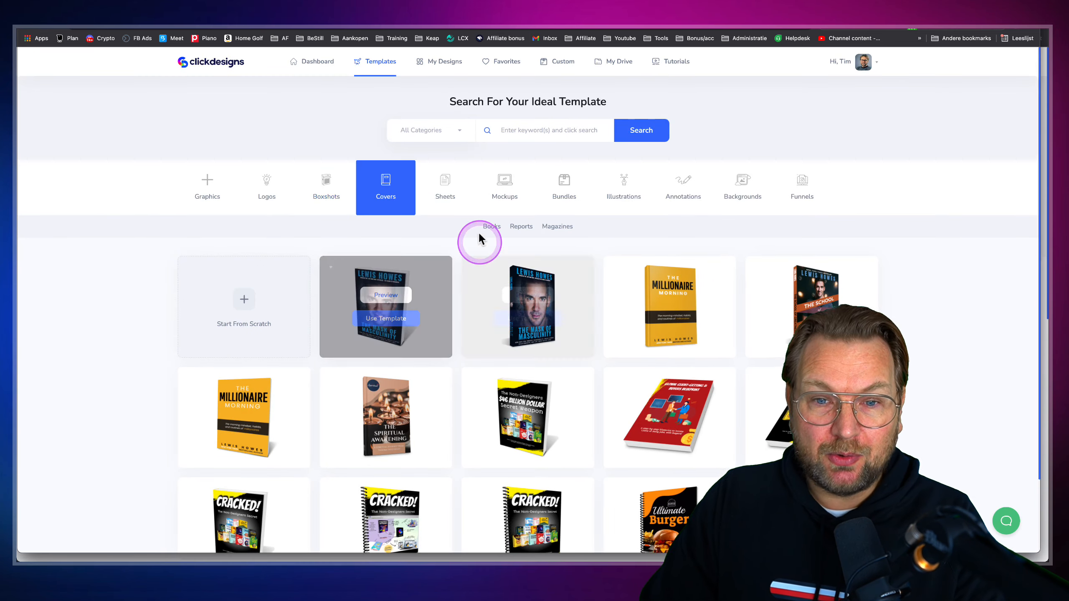
scroll(387, 361, down, 2)
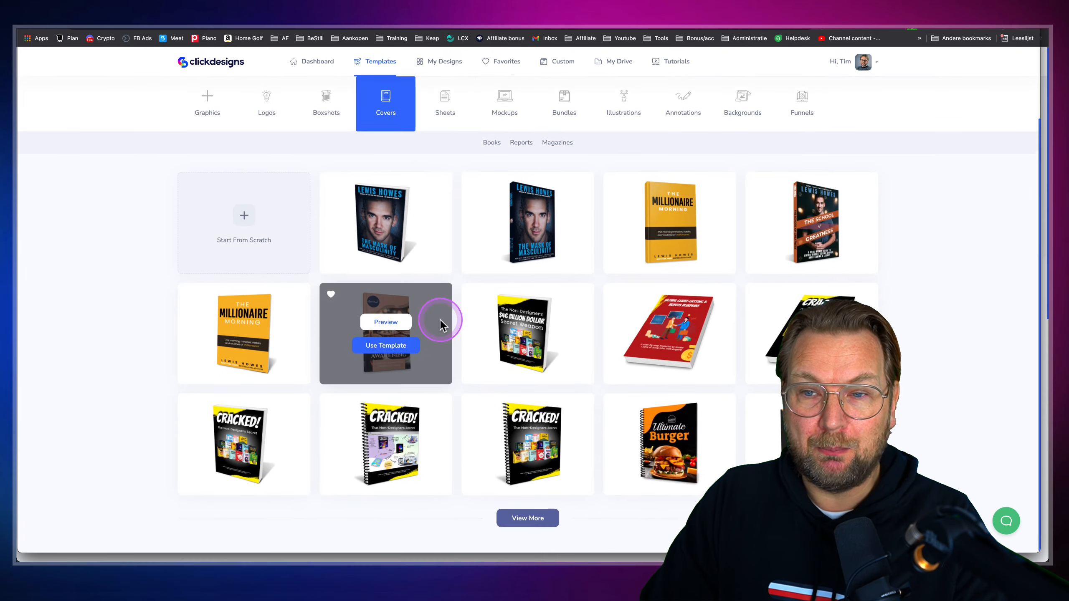
scroll(441, 317, up, 2)
click(444, 137)
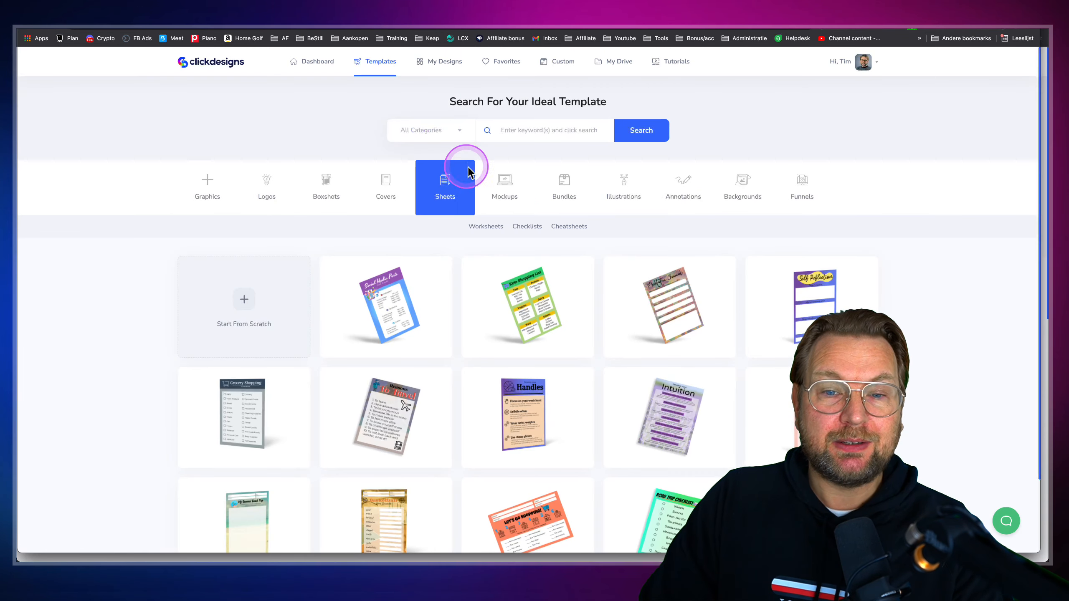
Show the Mockups category and scroll through the monitor, laptop, tablet, phone and watch mockups
click(500, 181)
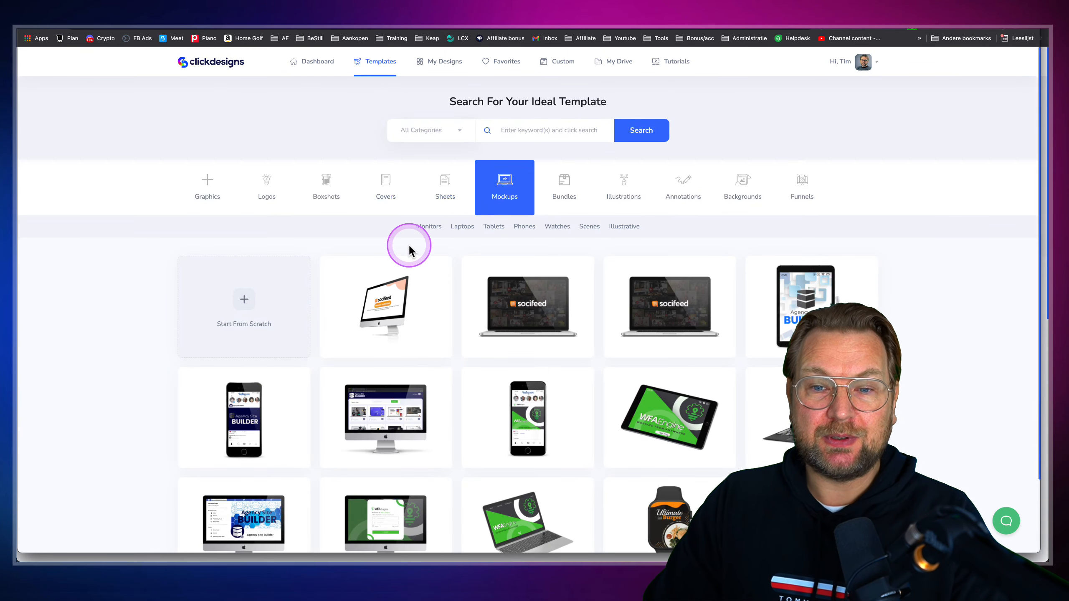
scroll(407, 247, down, 2)
scroll(423, 246, up, 5)
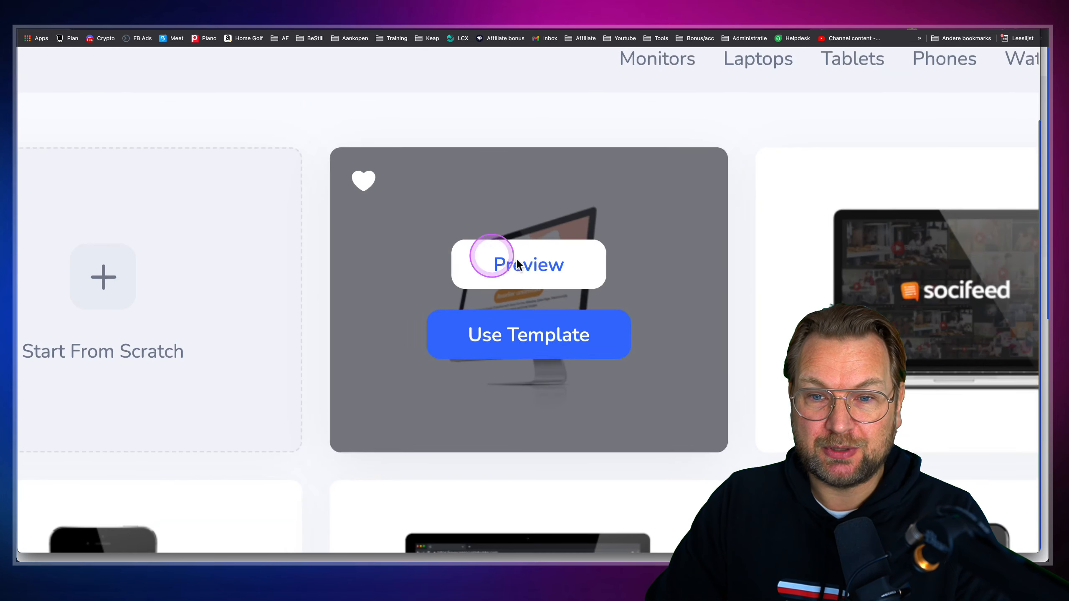
scroll(845, 123, right, 10)
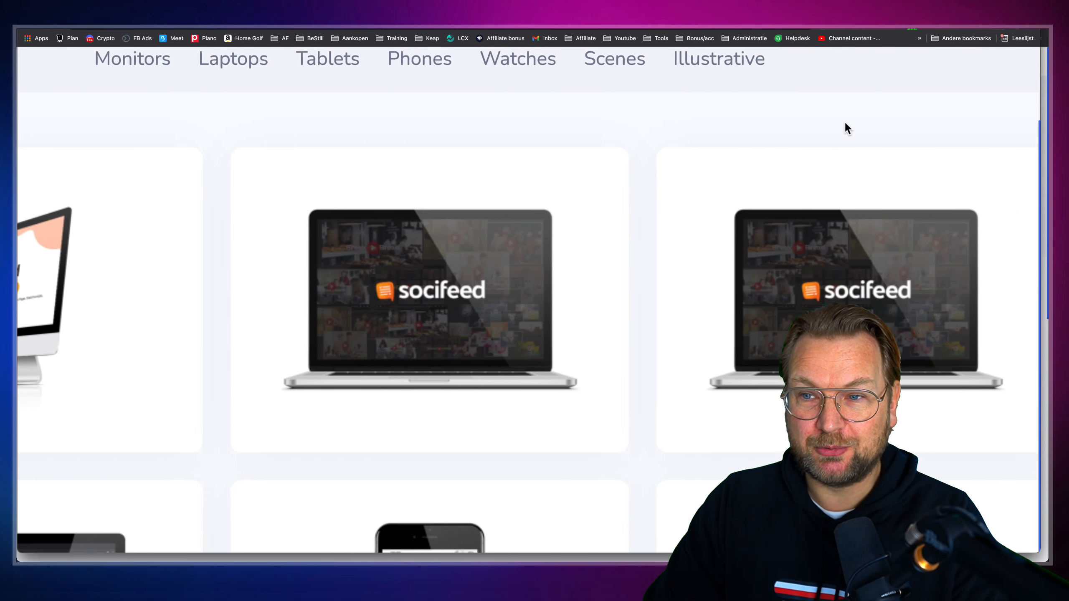
scroll(845, 122, right, 7)
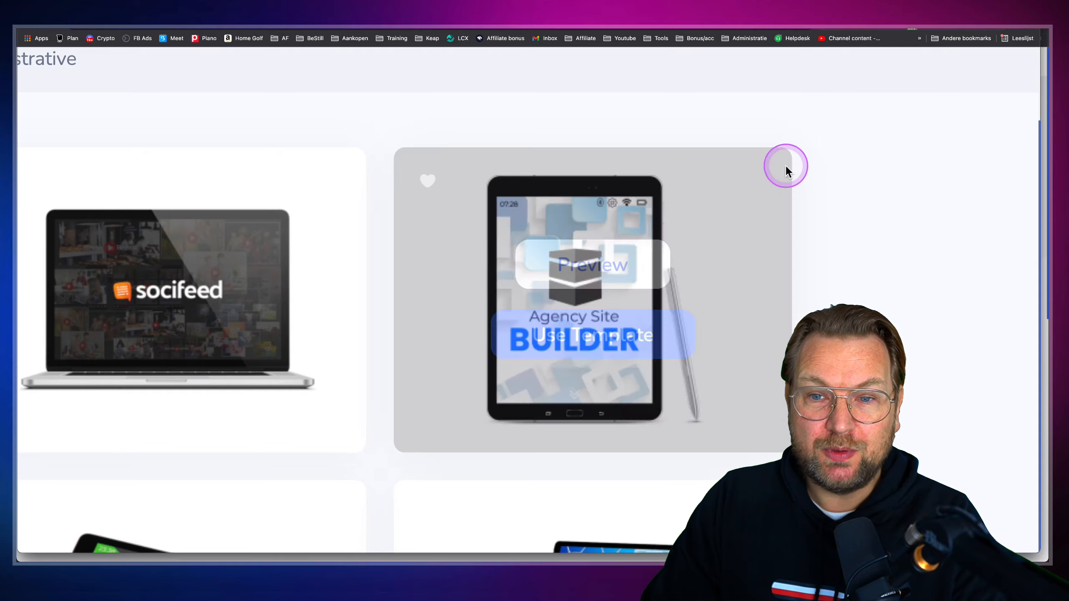
scroll(786, 166, down, 6)
scroll(785, 166, down, 6)
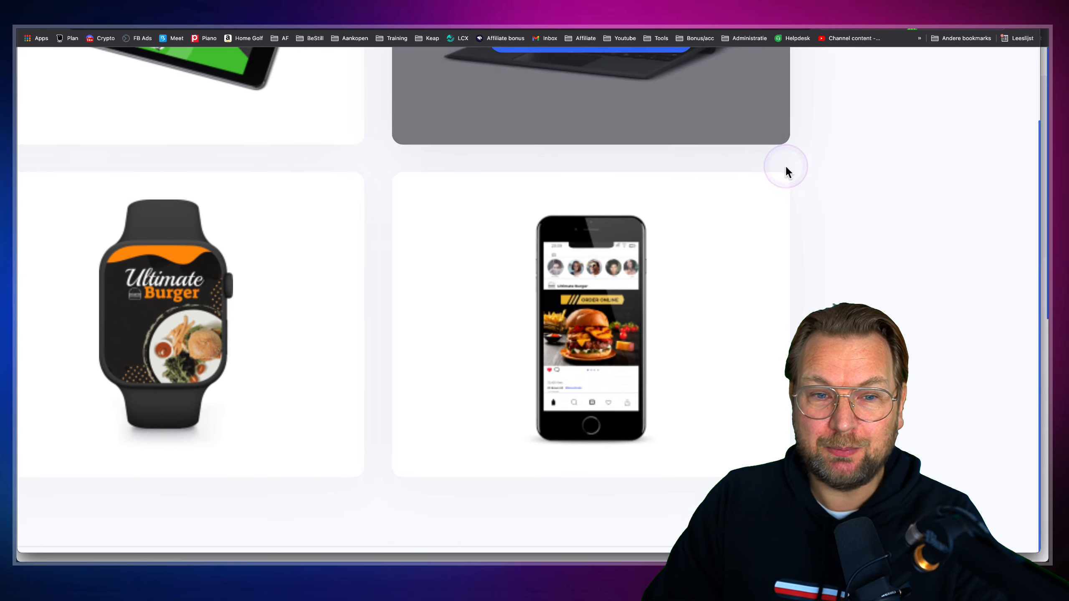
scroll(785, 166, down, 6)
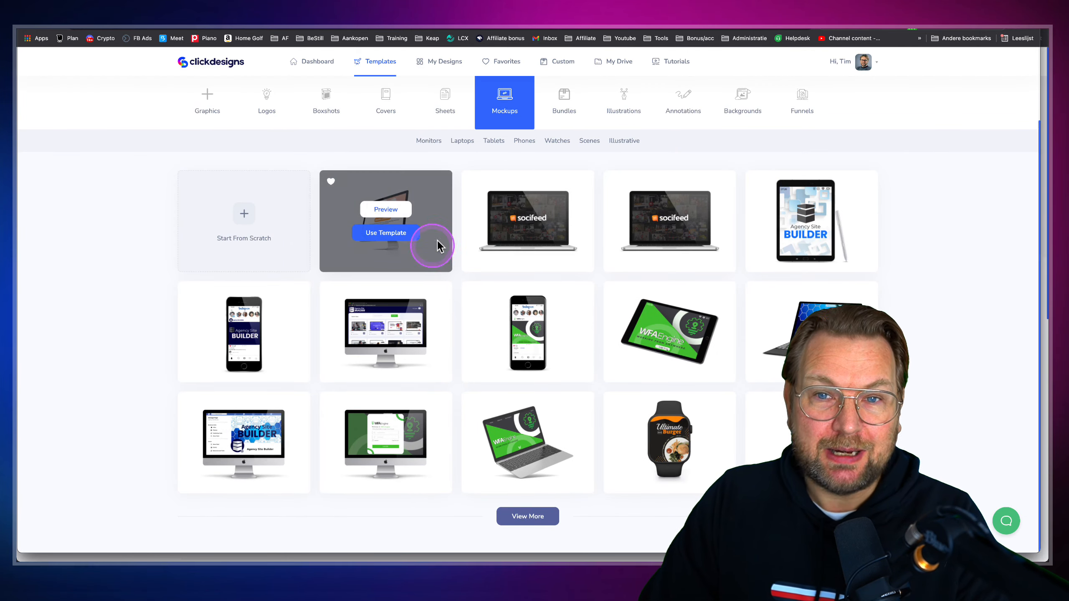
Browse the Bundles templates, then return to the main template search page
click(564, 111)
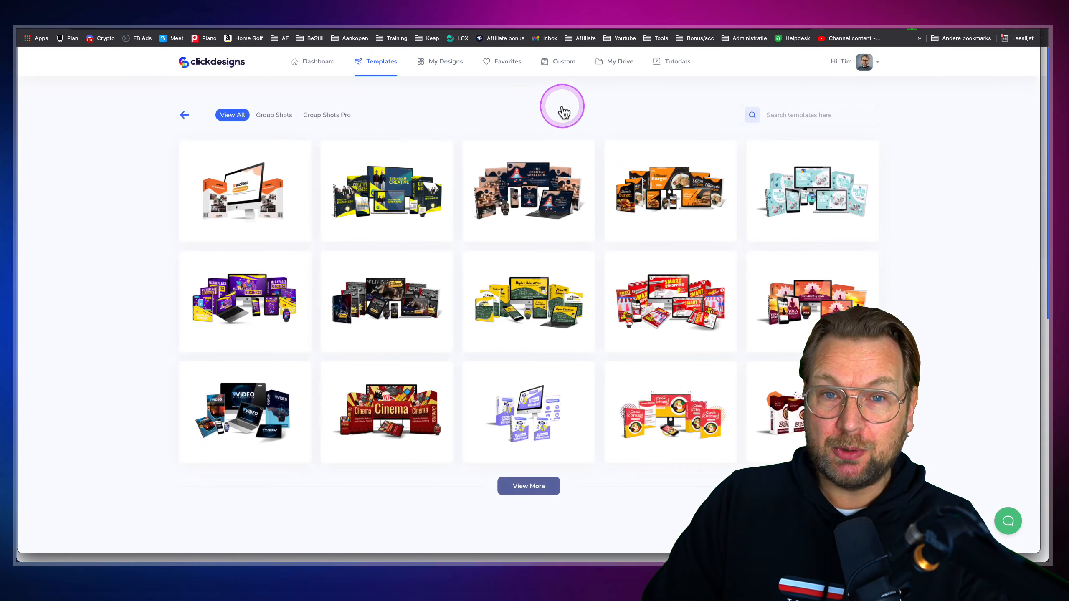
mouse_move(265, 184)
scroll(264, 185, up, 6)
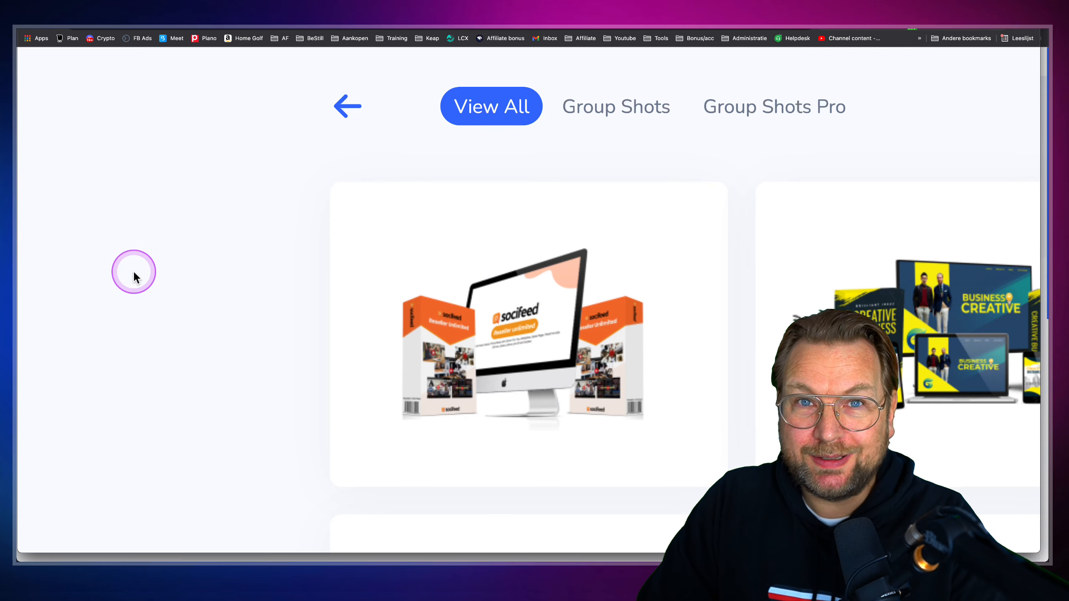
scroll(135, 273, right, 15)
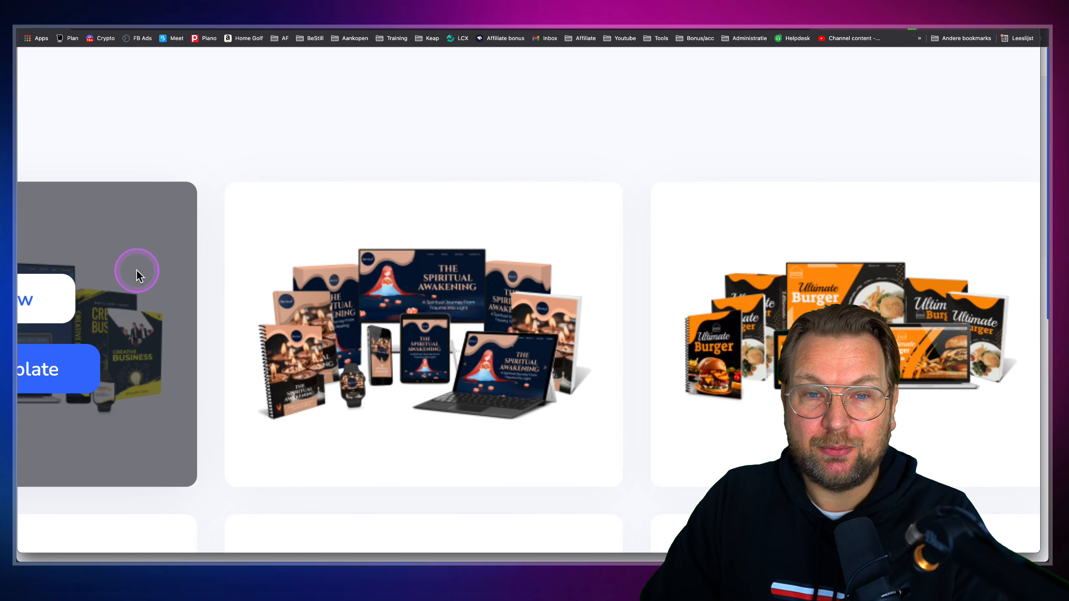
scroll(136, 272, down, 6)
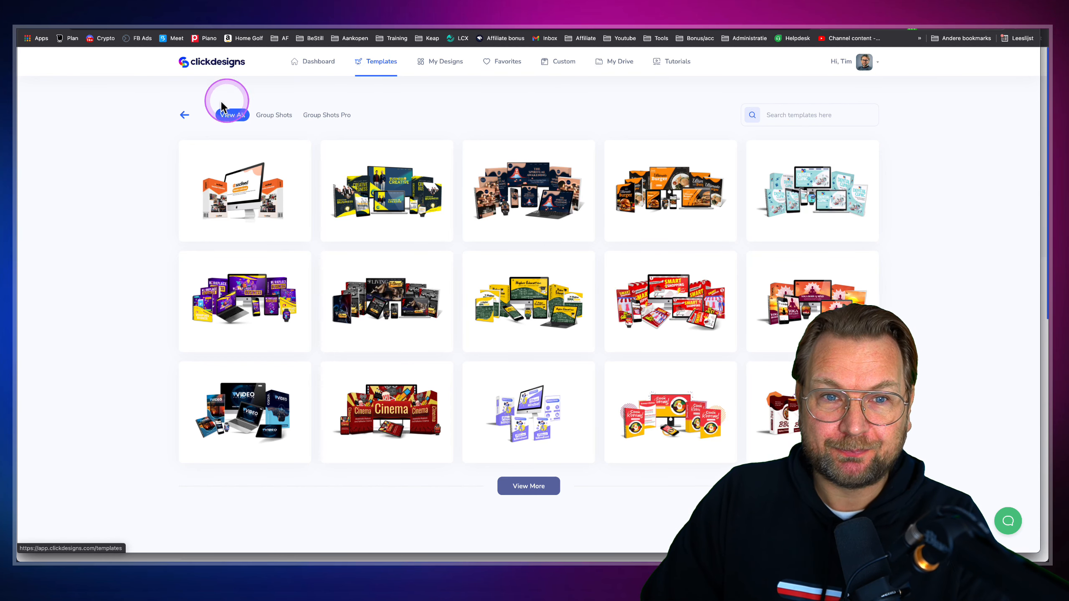
click(177, 111)
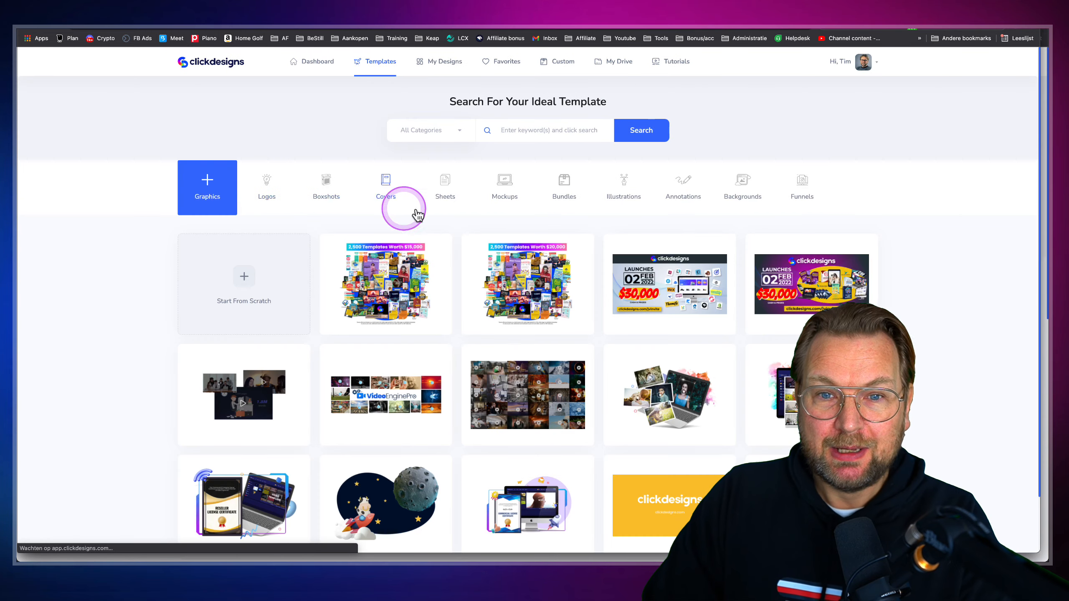
Look through Illustrations and Annotations, finishing on the Backgrounds templates
click(629, 186)
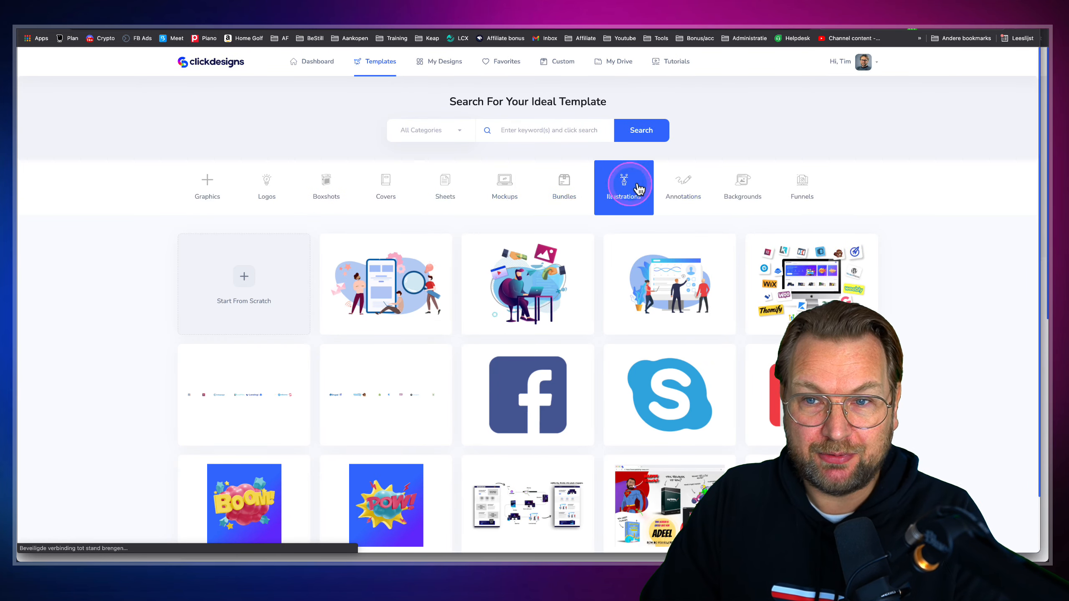
click(678, 181)
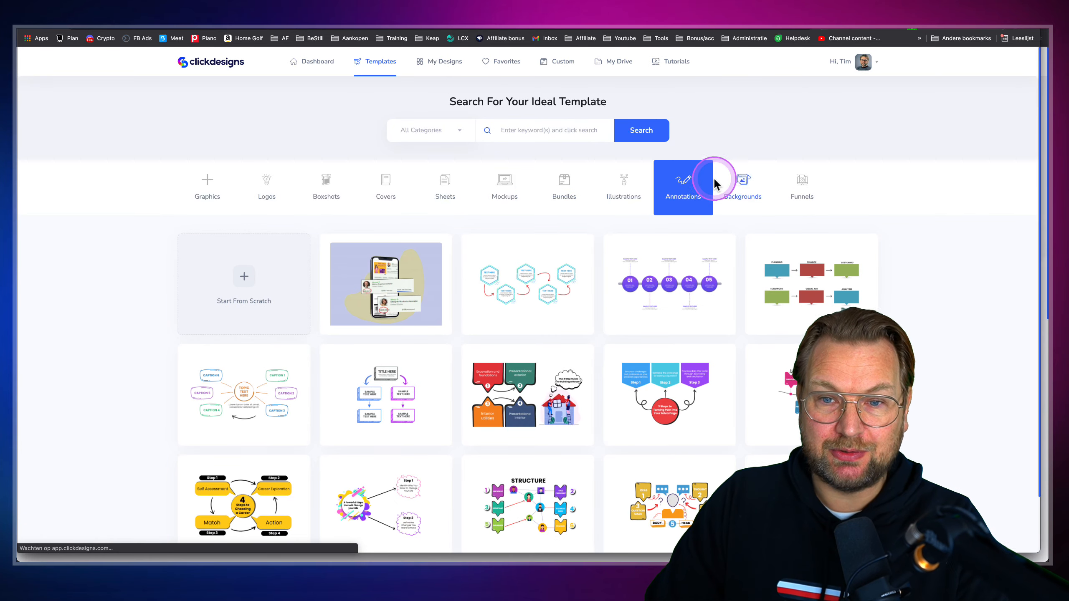
scroll(600, 265, down, 2)
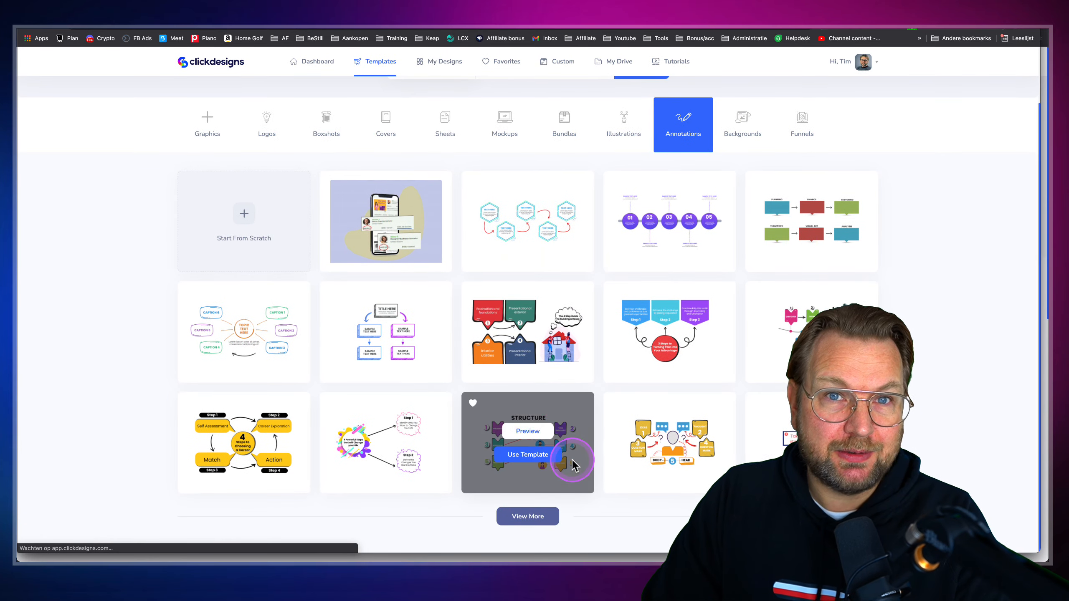
click(741, 127)
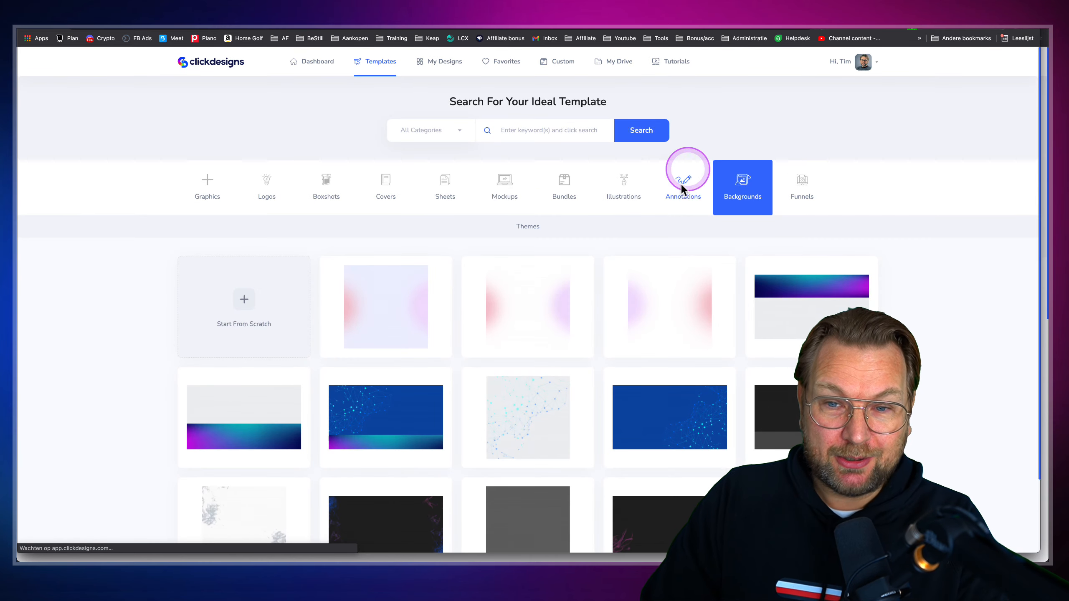
scroll(669, 202, down, 2)
scroll(657, 229, up, 2)
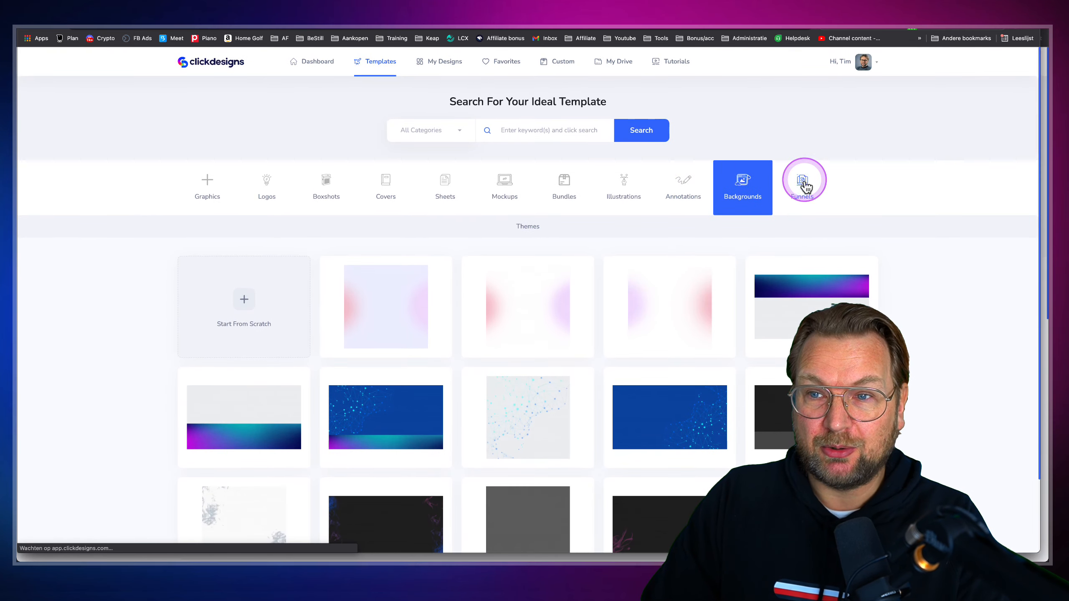
Show the Funnels templates and use View More twice to load two extra rows
click(801, 182)
scroll(444, 272, down, 2)
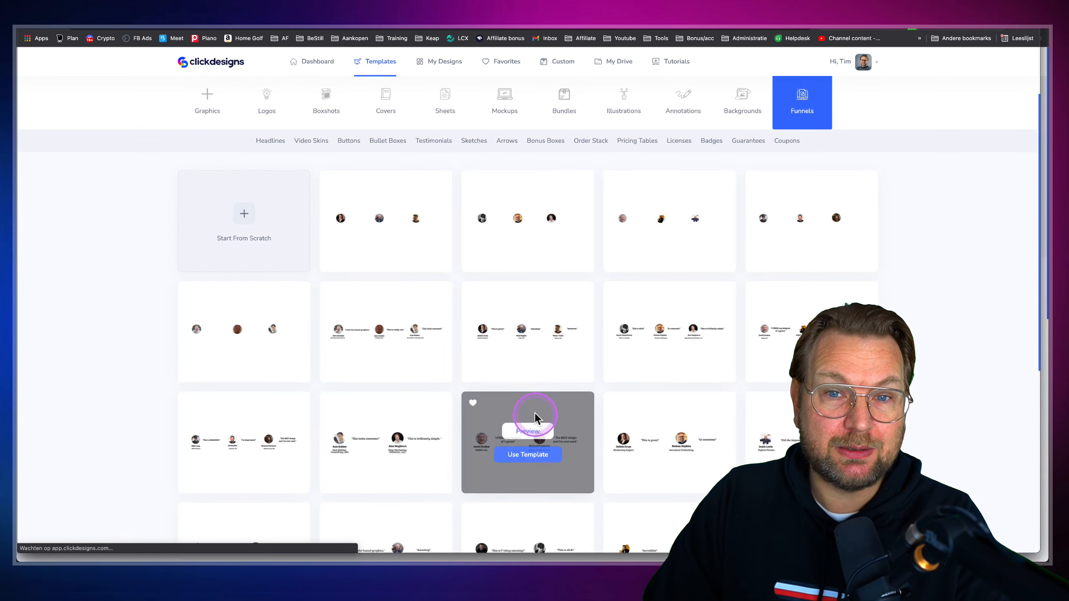
scroll(535, 410, down, 8)
click(539, 516)
scroll(540, 463, down, 6)
scroll(540, 412, down, 1)
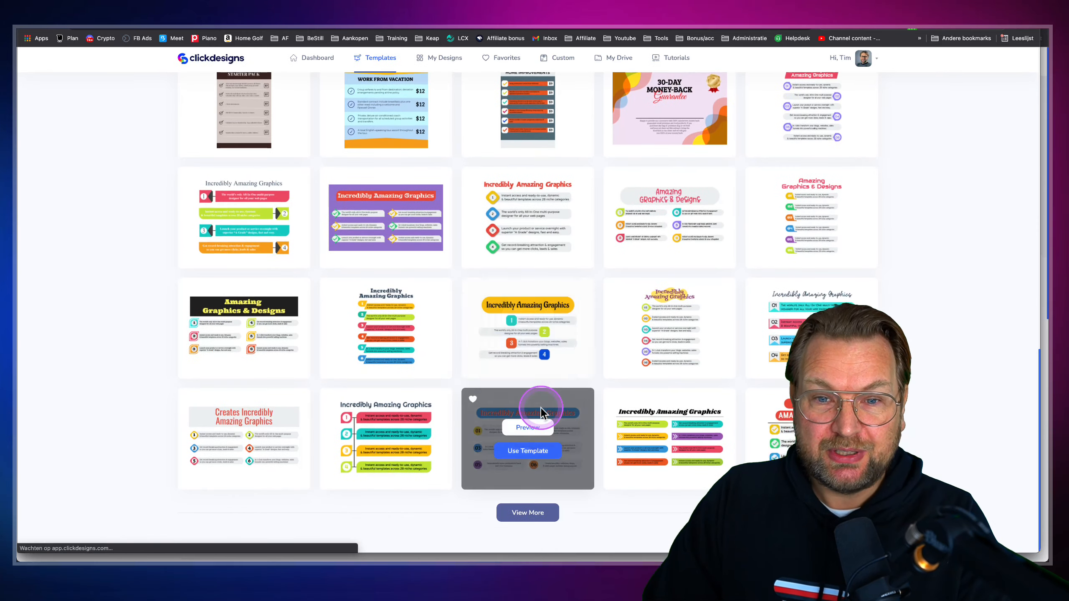
click(533, 517)
scroll(534, 467, down, 7)
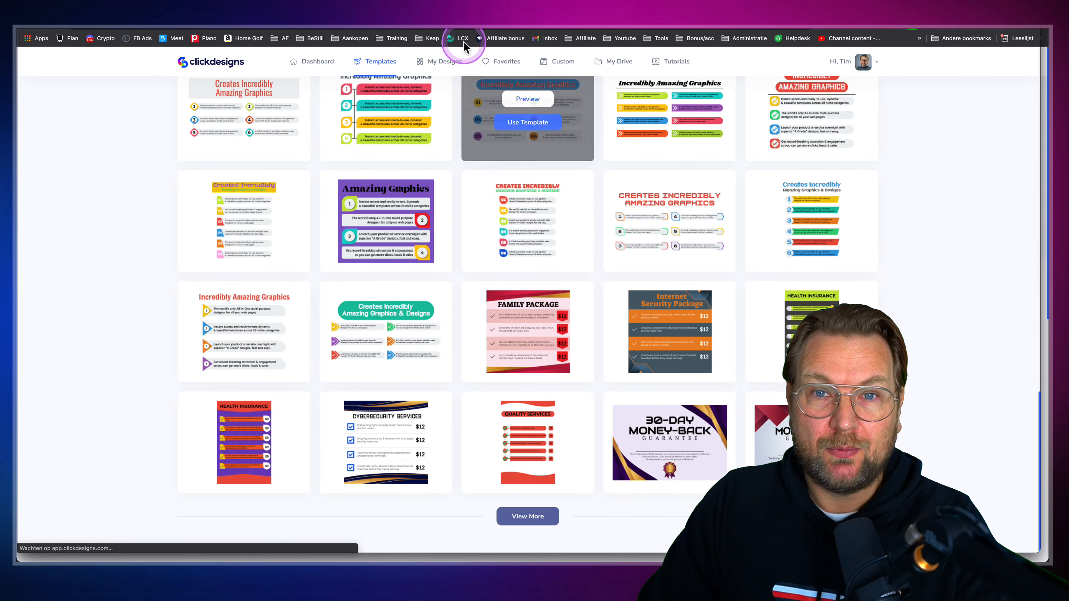
Scroll through the ClickDesigns sales page preview
scroll(681, 201, down, 4)
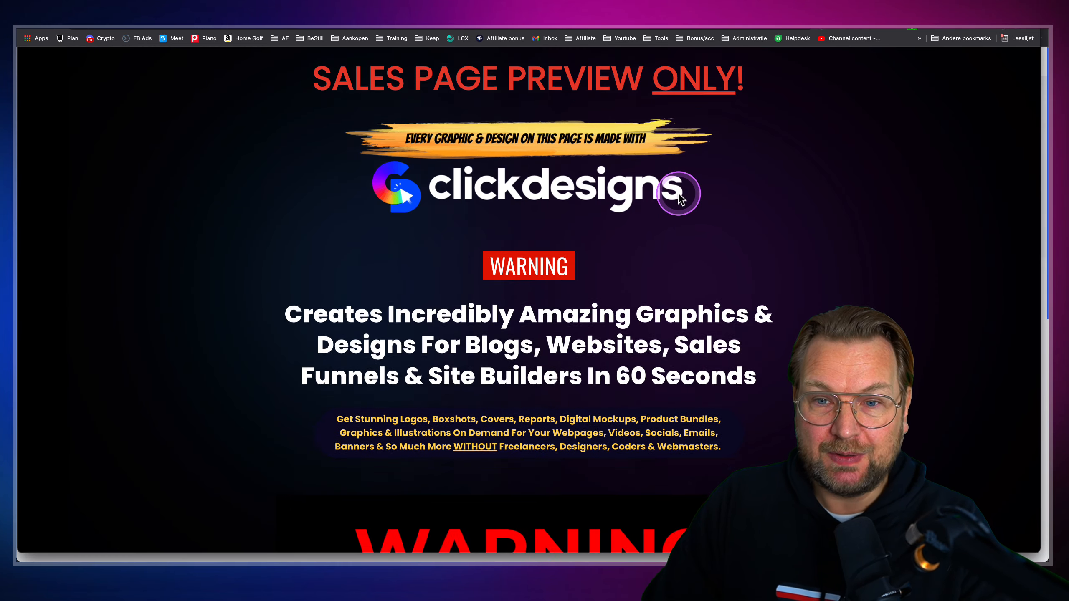
scroll(653, 232, down, 15)
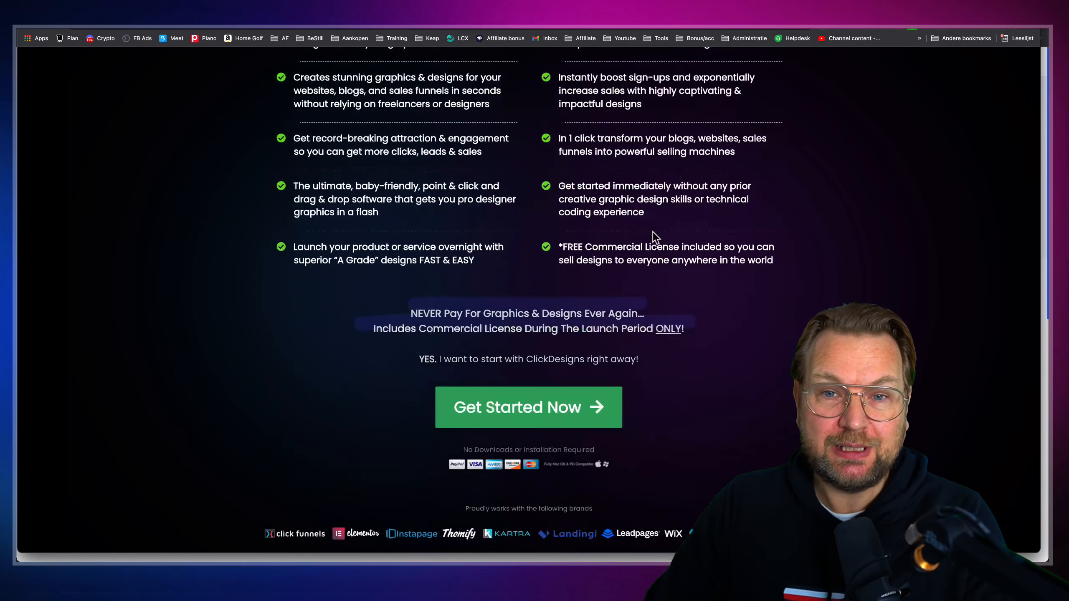
scroll(653, 232, down, 12)
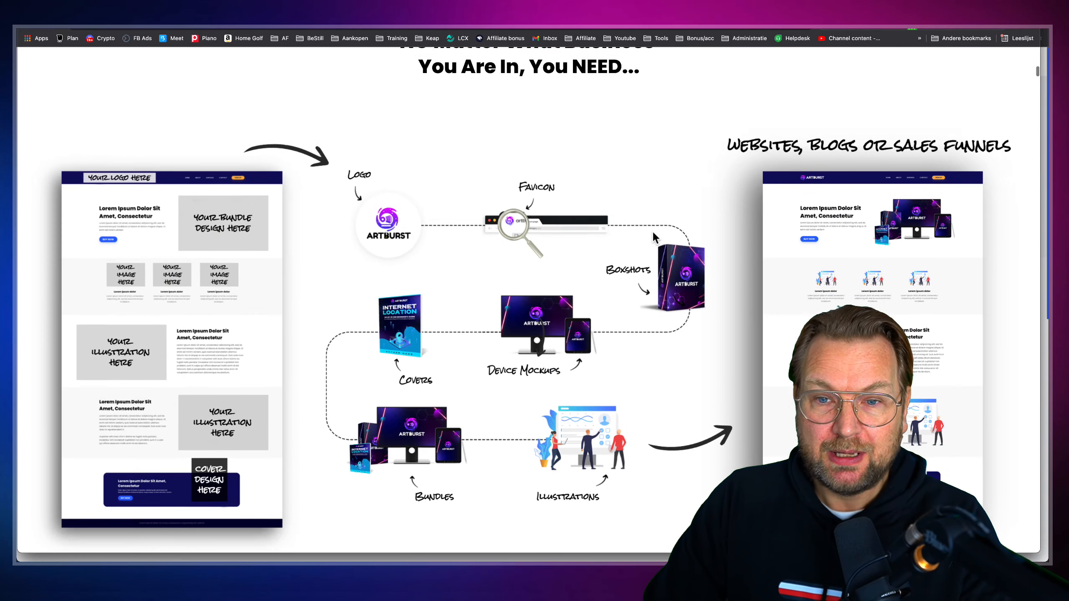
click(428, 265)
scroll(508, 234, down, 20)
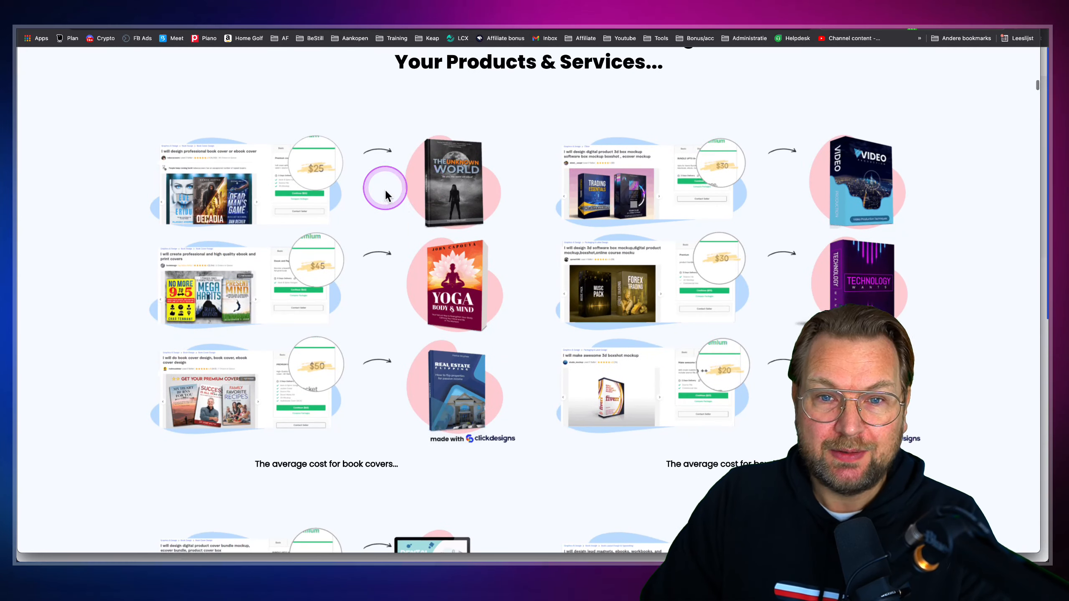
scroll(392, 196, down, 20)
scroll(392, 197, down, 4)
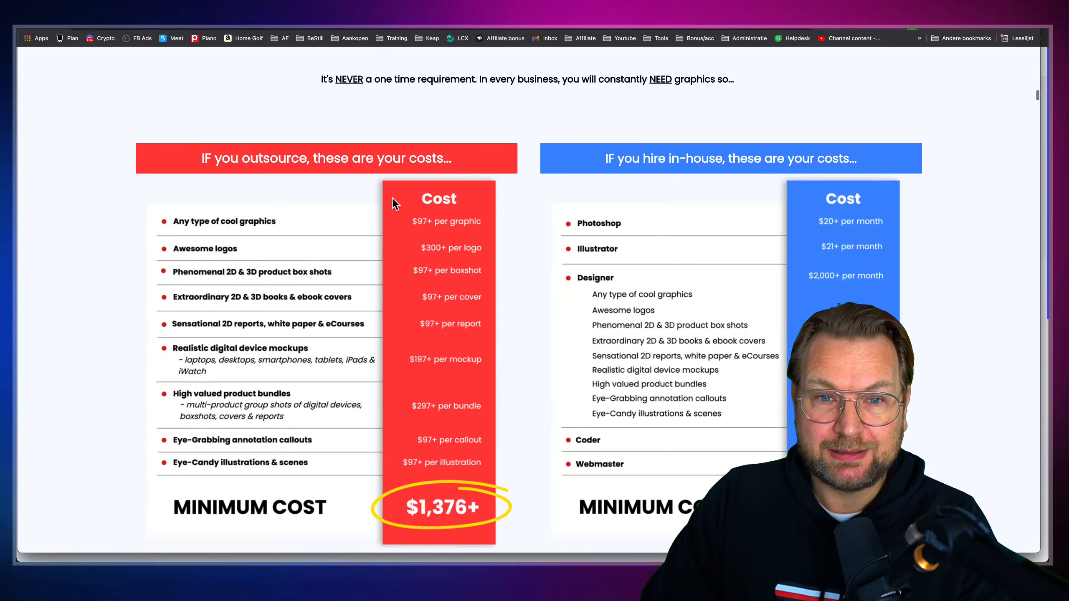
click(534, 308)
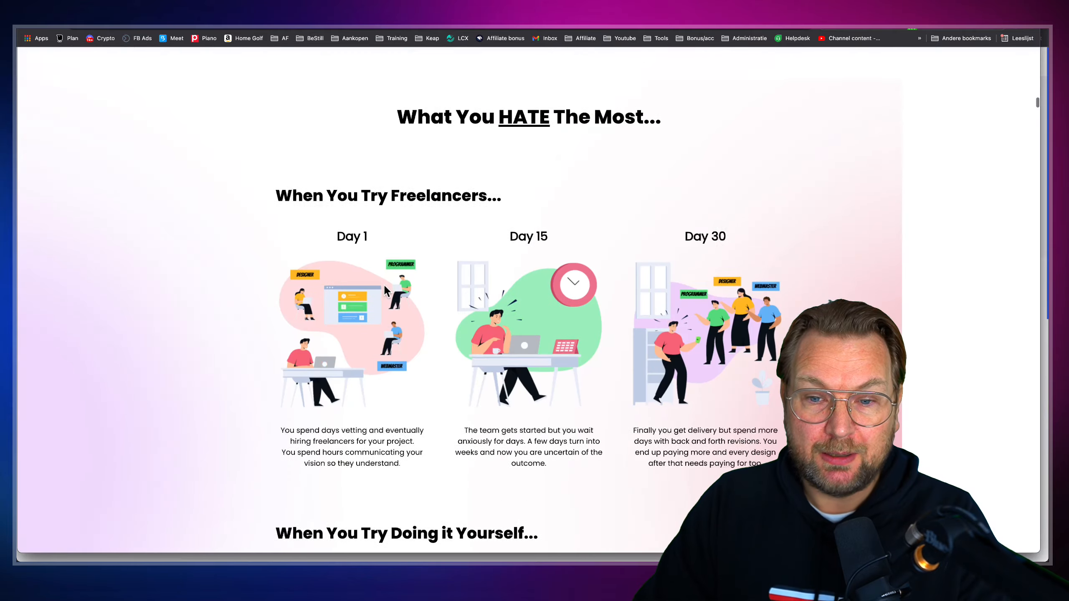
Read the rest of the sales page, then return to the ClickDesigns Templates tab
scroll(406, 283, down, 10)
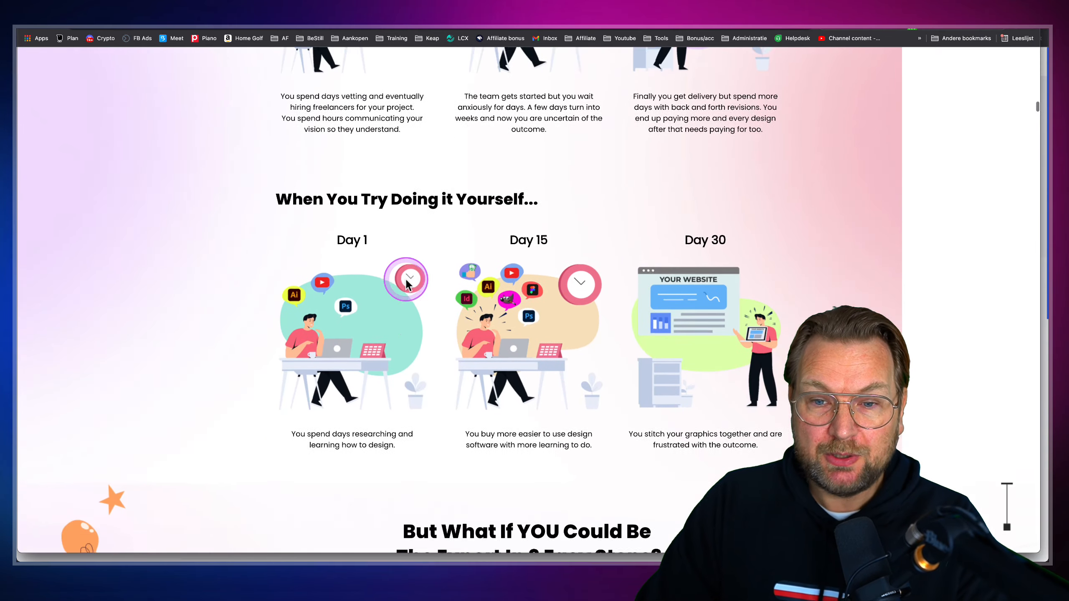
scroll(407, 283, down, 15)
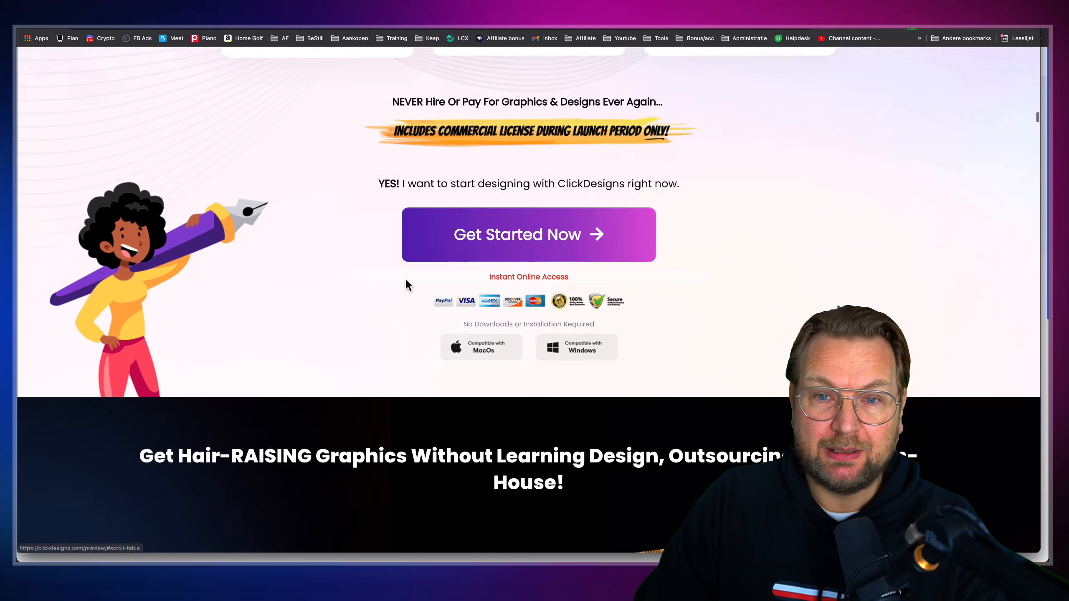
scroll(407, 283, down, 5)
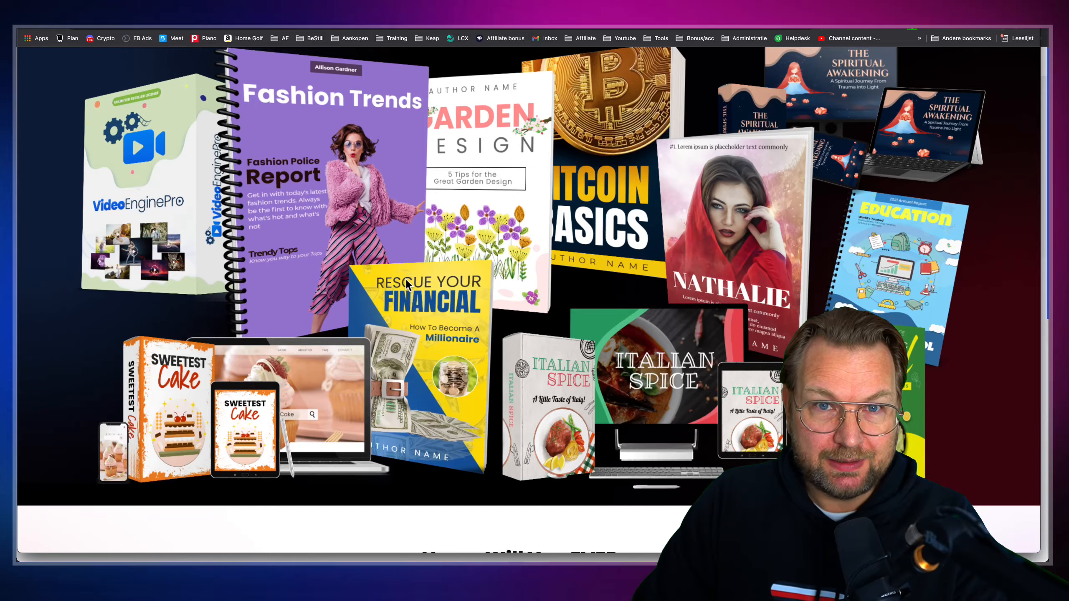
scroll(406, 279, down, 10)
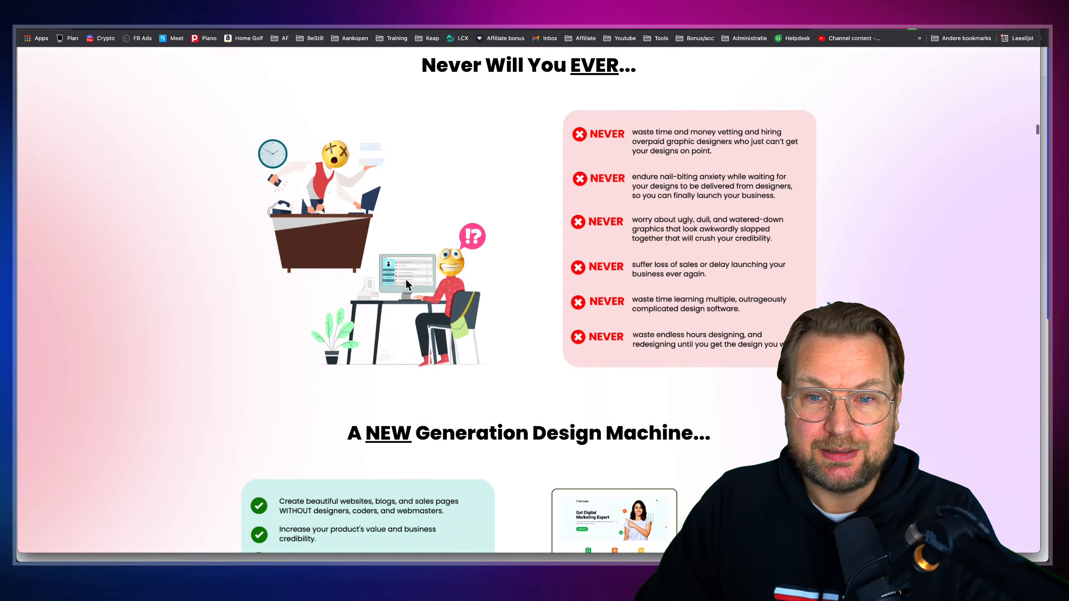
scroll(405, 280, down, 15)
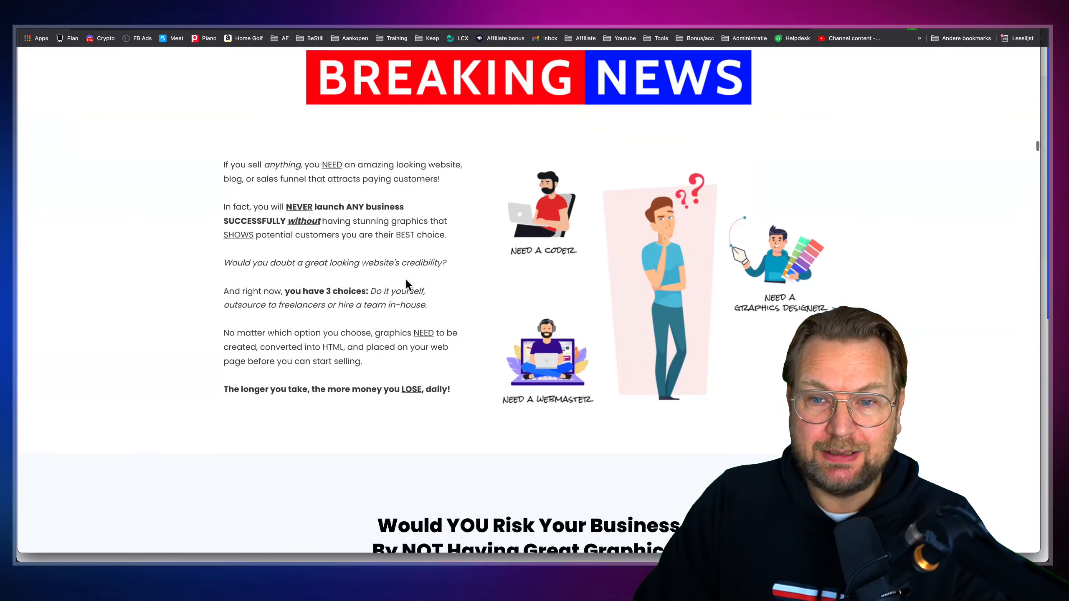
scroll(406, 282, down, 10)
click(395, 134)
click(331, 8)
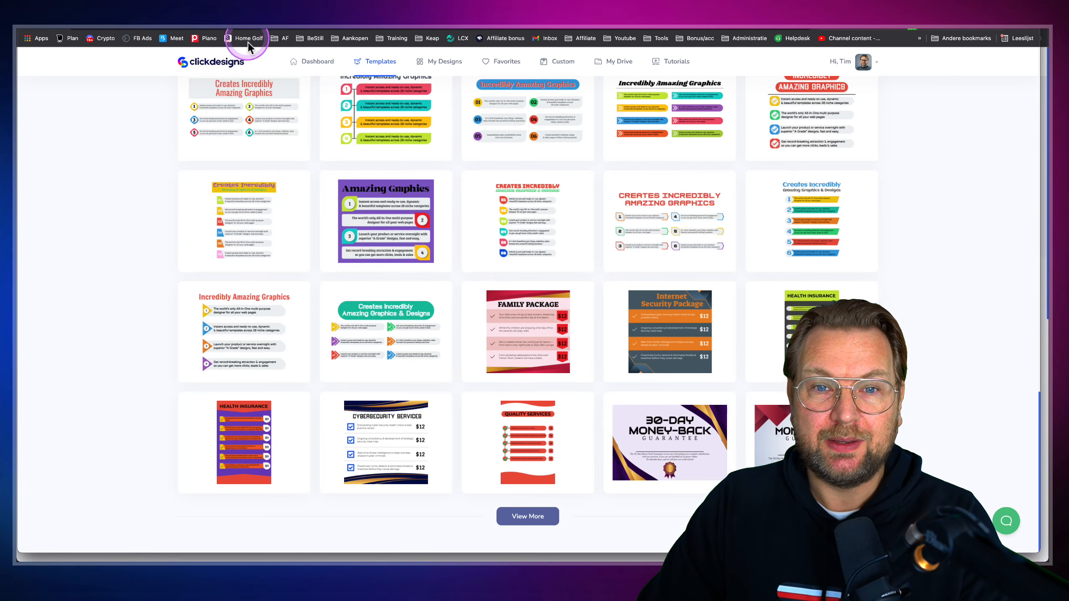
scroll(300, 96, up, 15)
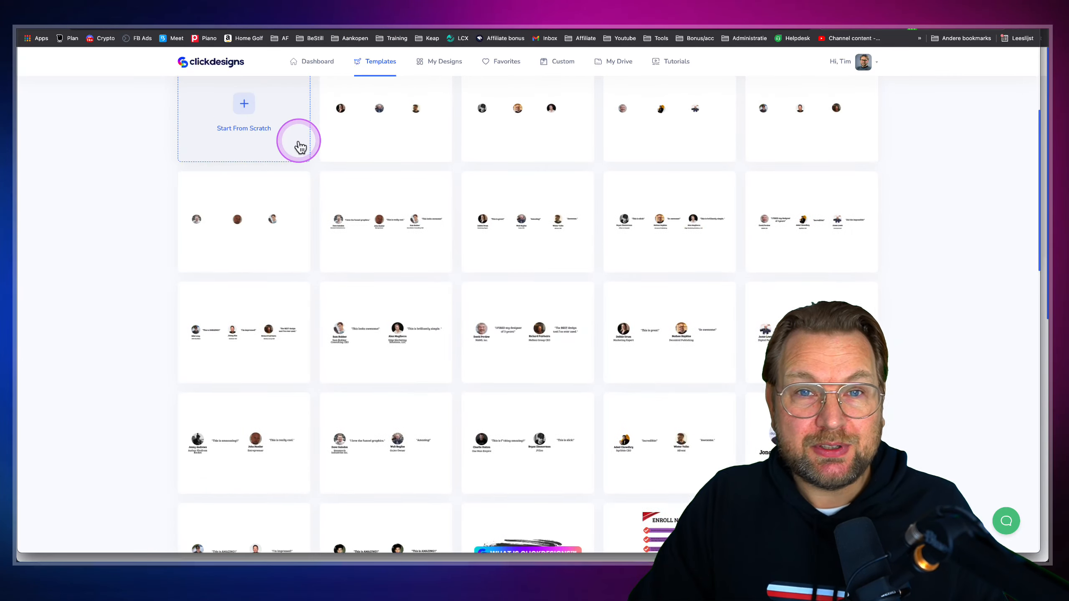
scroll(300, 147, up, 5)
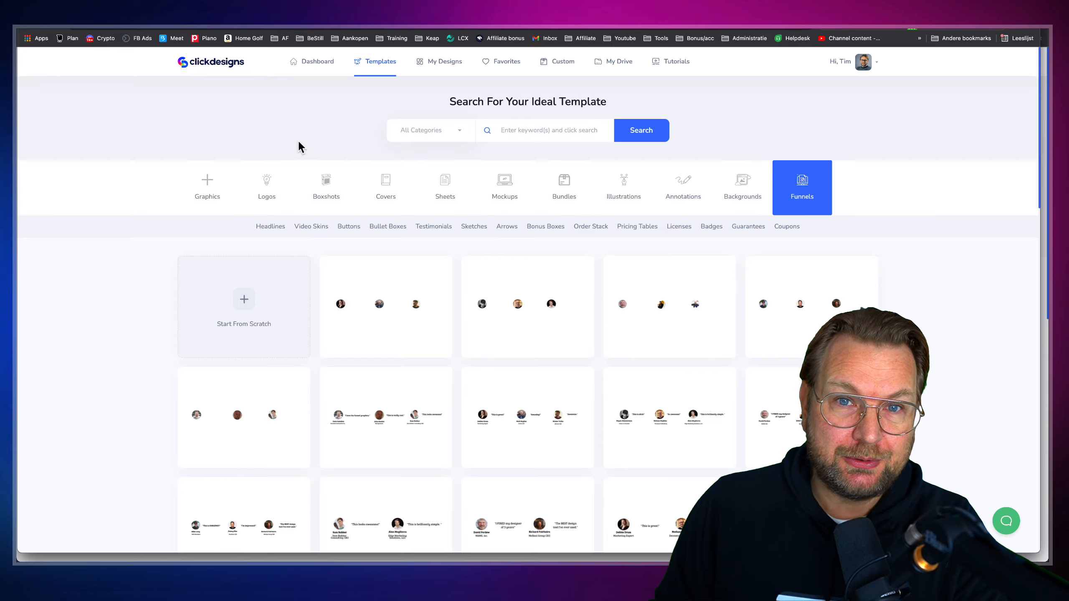
click(440, 7)
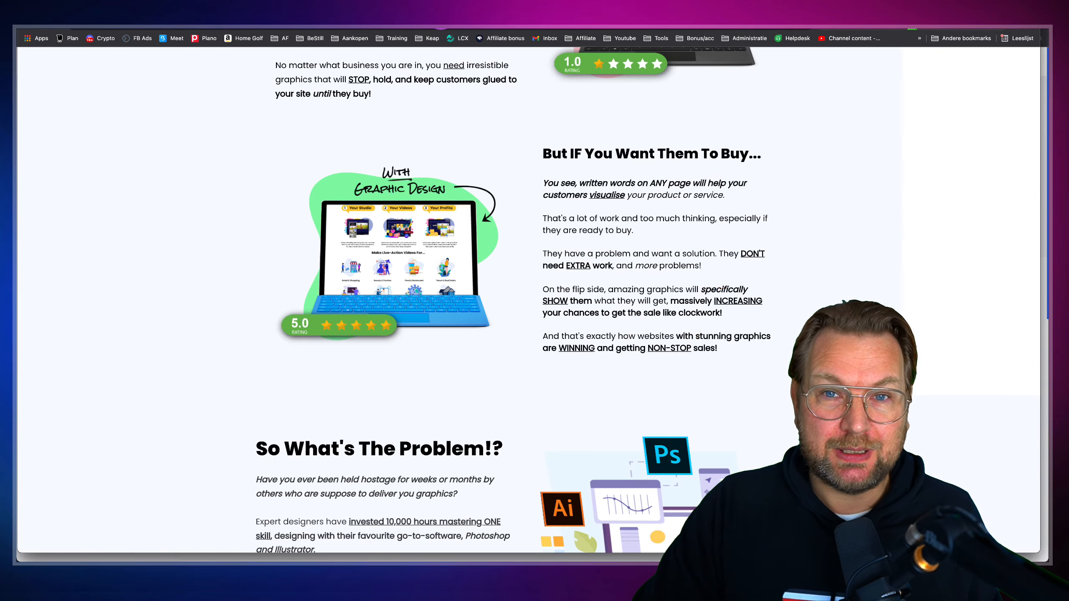
scroll(422, 107, up, 20)
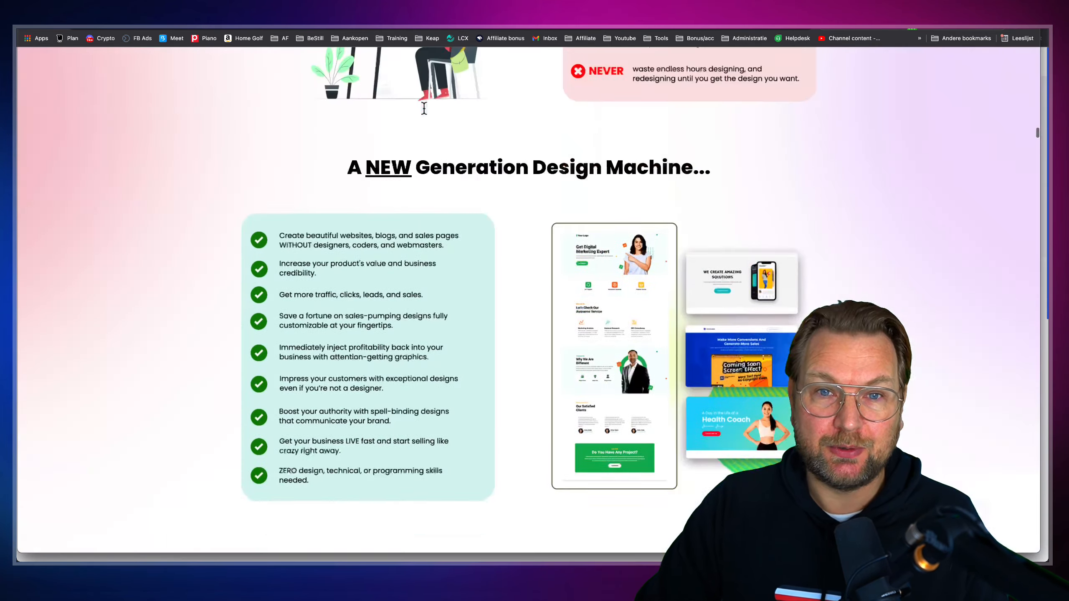
scroll(423, 108, down, 20)
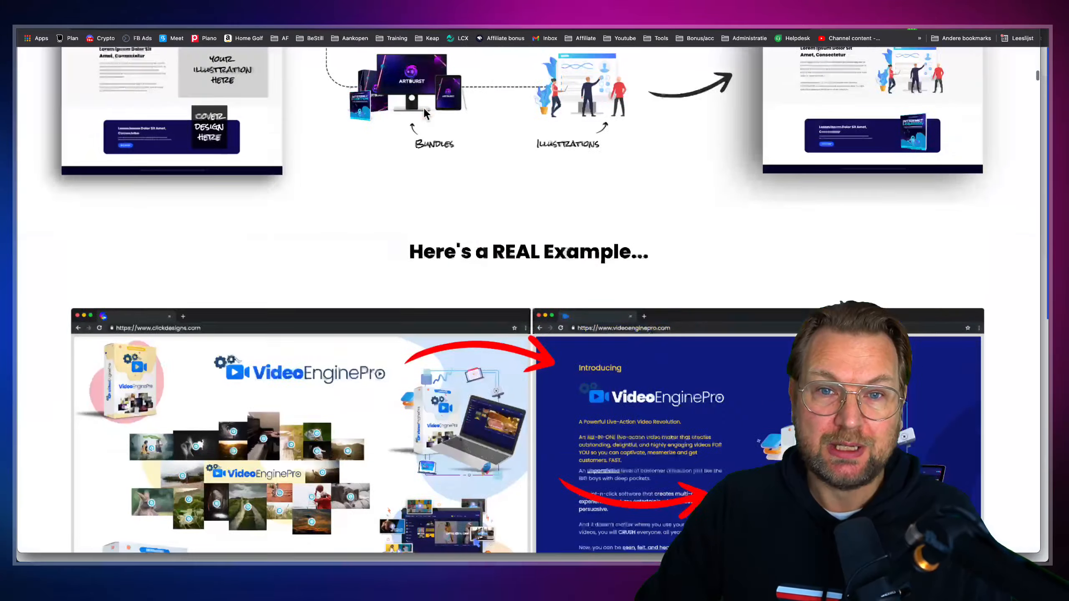
scroll(423, 111, up, 1)
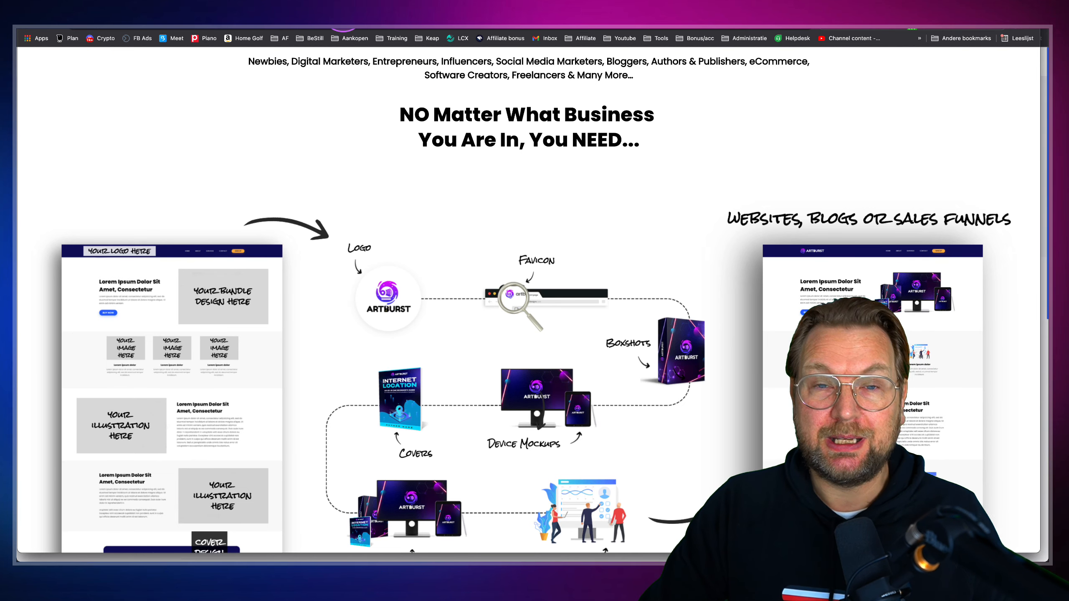
click(345, 17)
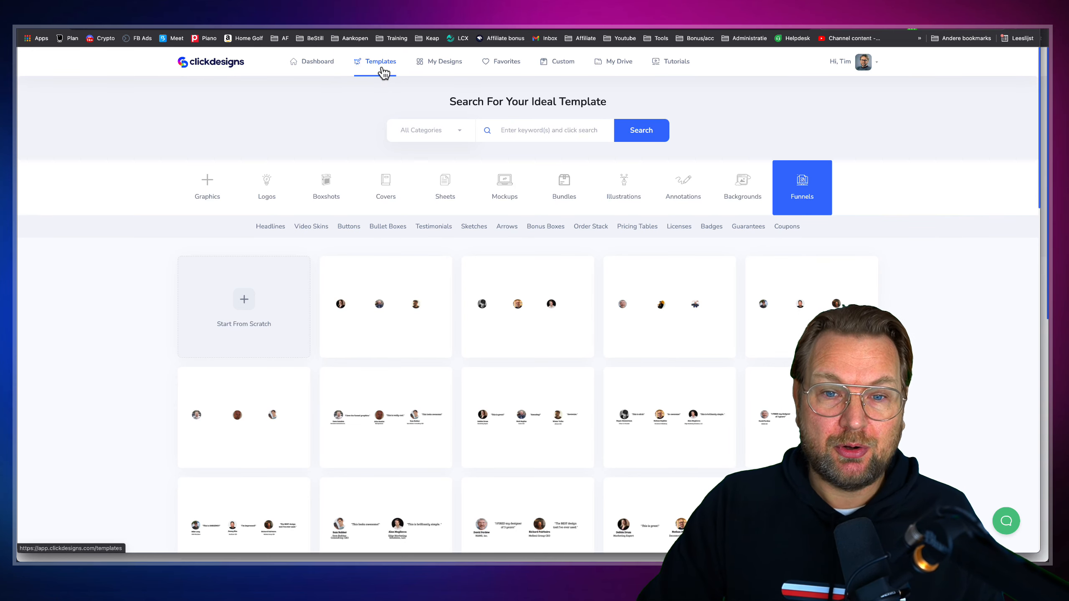
Open the Graphics category and show the Bundles mockup templates
click(232, 168)
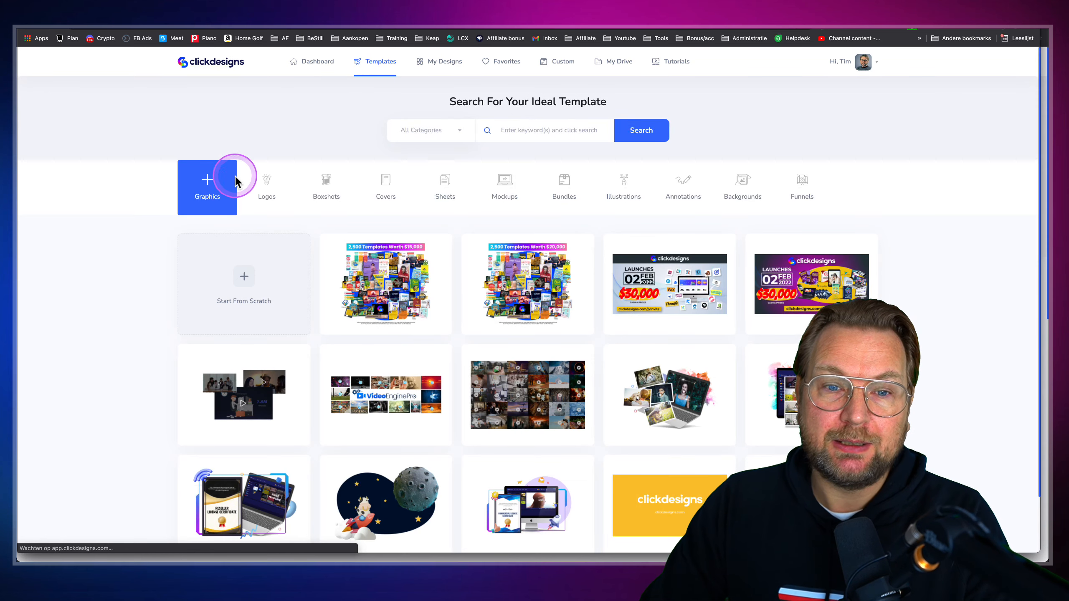
click(563, 182)
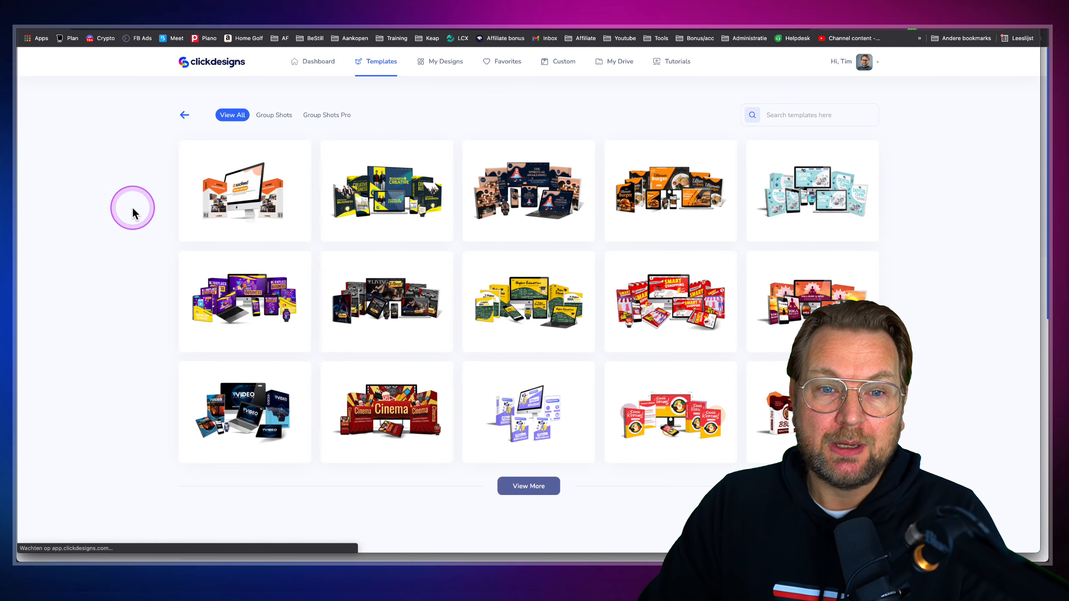
mouse_move(229, 194)
scroll(230, 195, up, 5)
scroll(230, 196, up, 3)
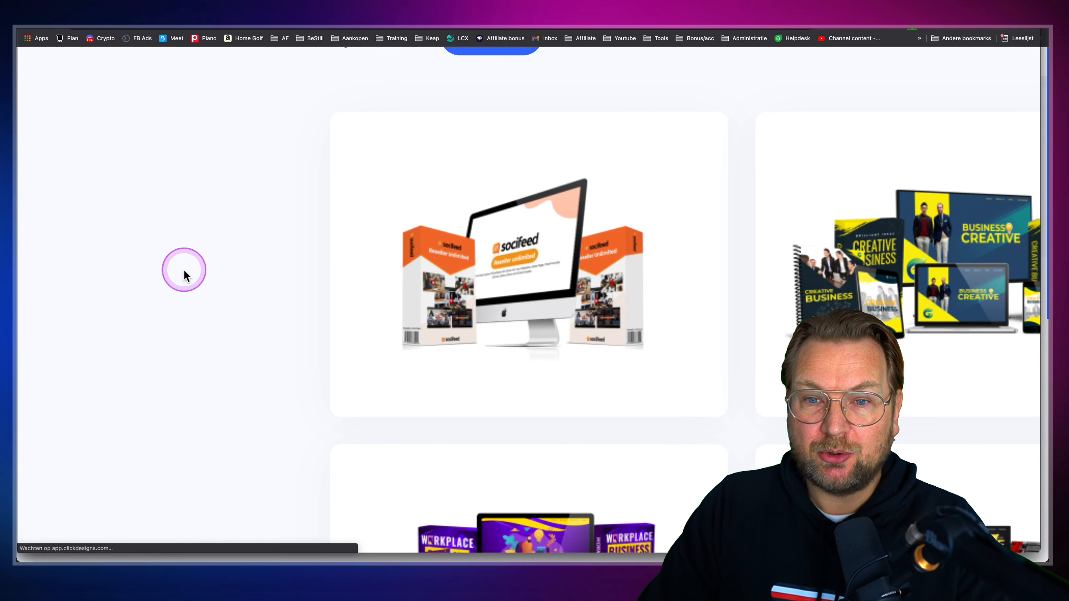
mouse_move(438, 243)
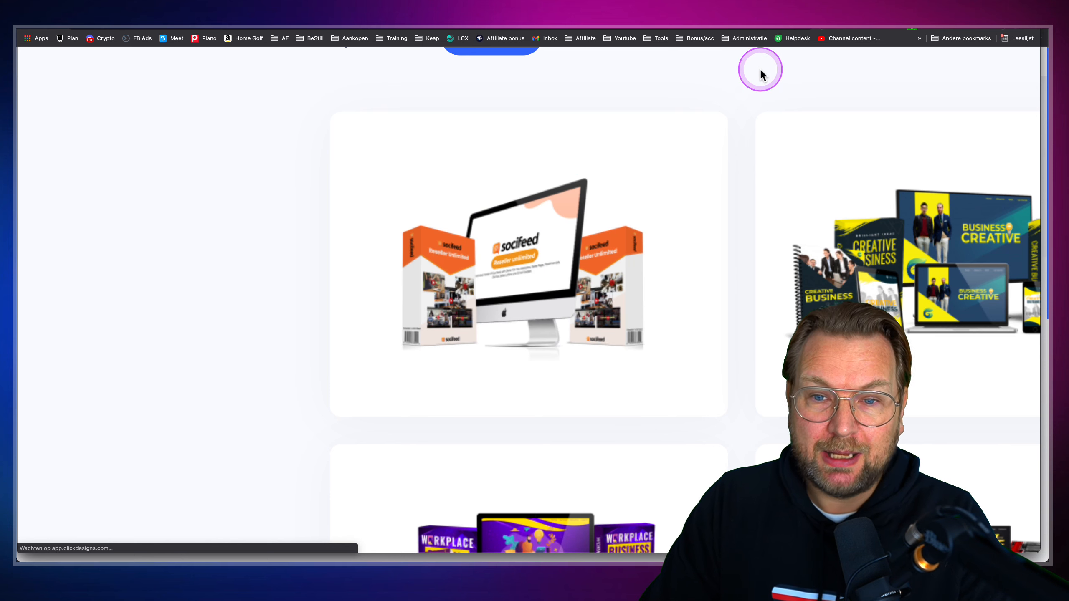
Use the Socifeed bundle template, title the design 'qweqwe' and continue
mouse_move(567, 264)
click(523, 300)
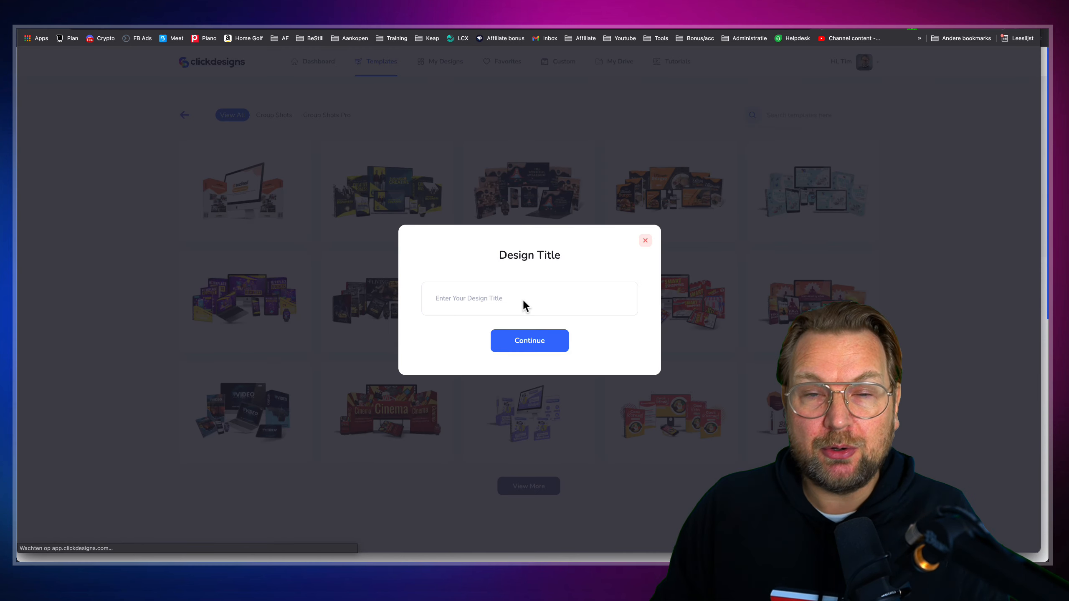
click(512, 298)
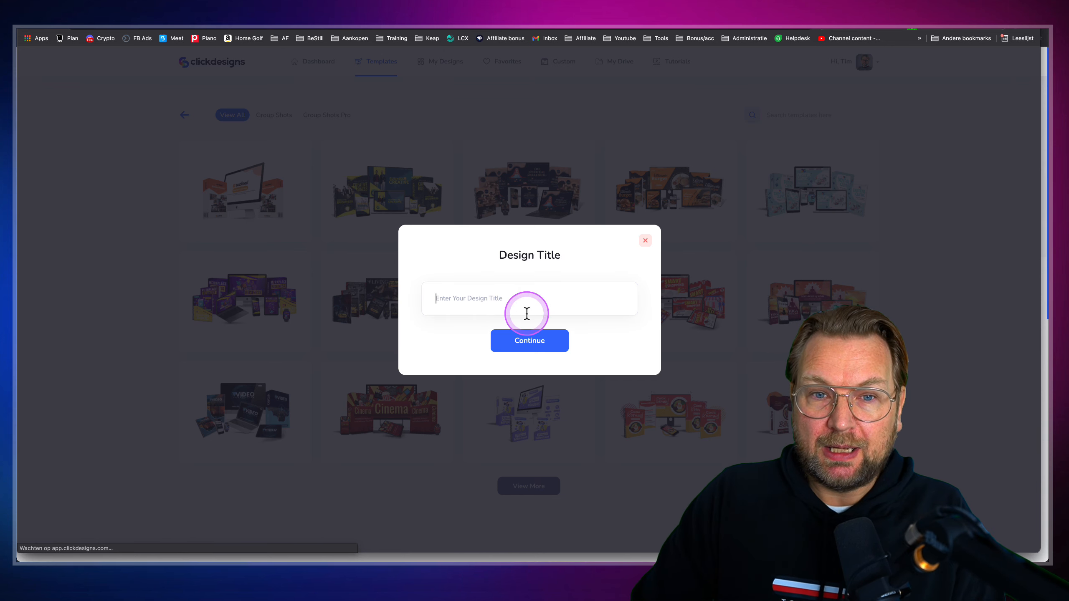
text(qweqwe)
click(524, 339)
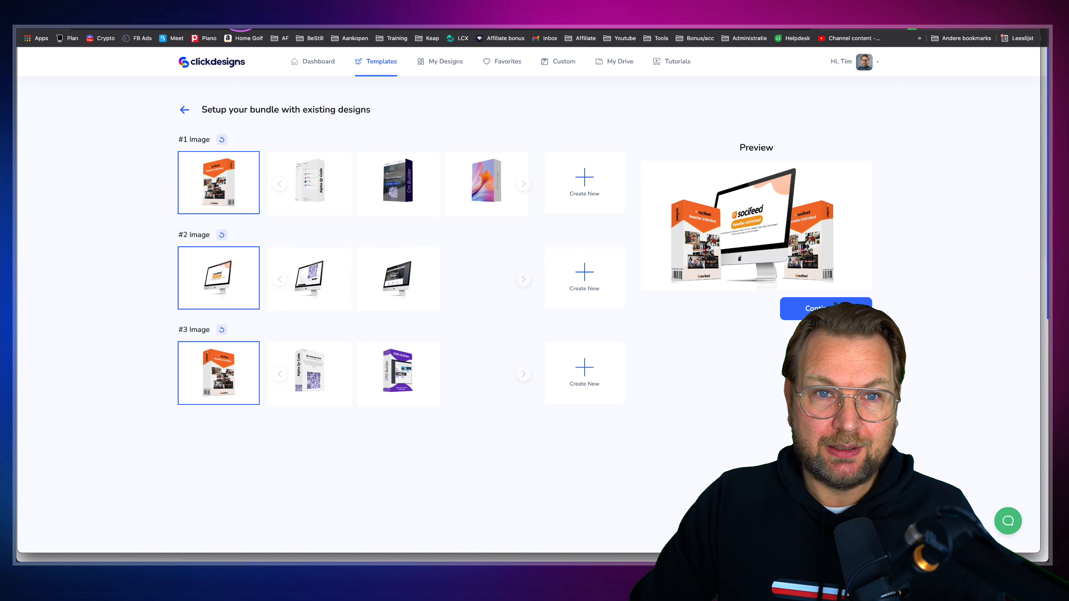
Glance at AlphaQRCode, return to the bundle setup, and Create New for the #1 Image slot
click(240, 9)
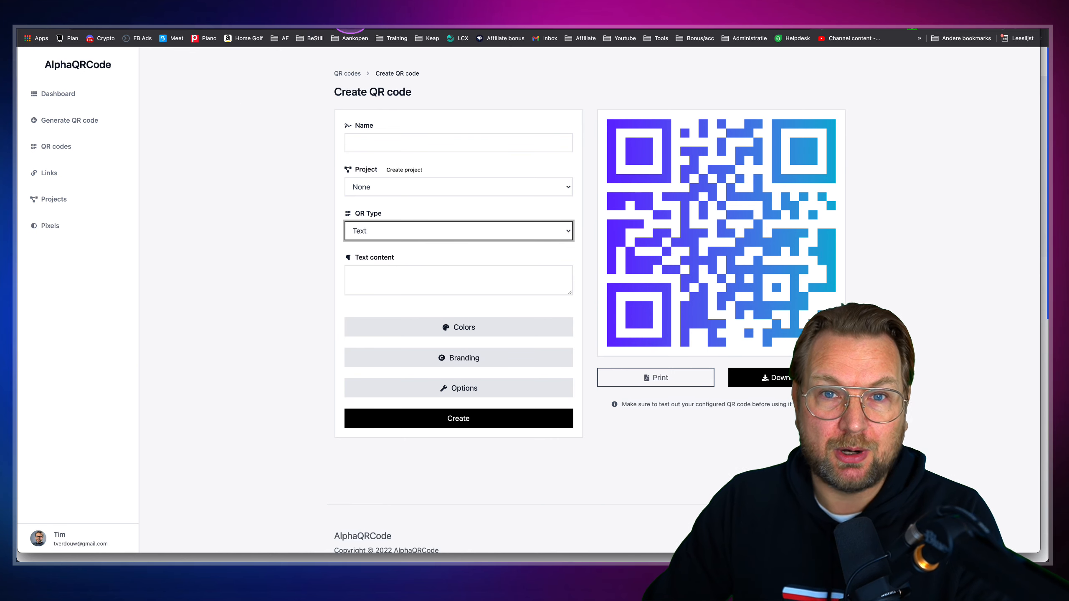
click(348, 10)
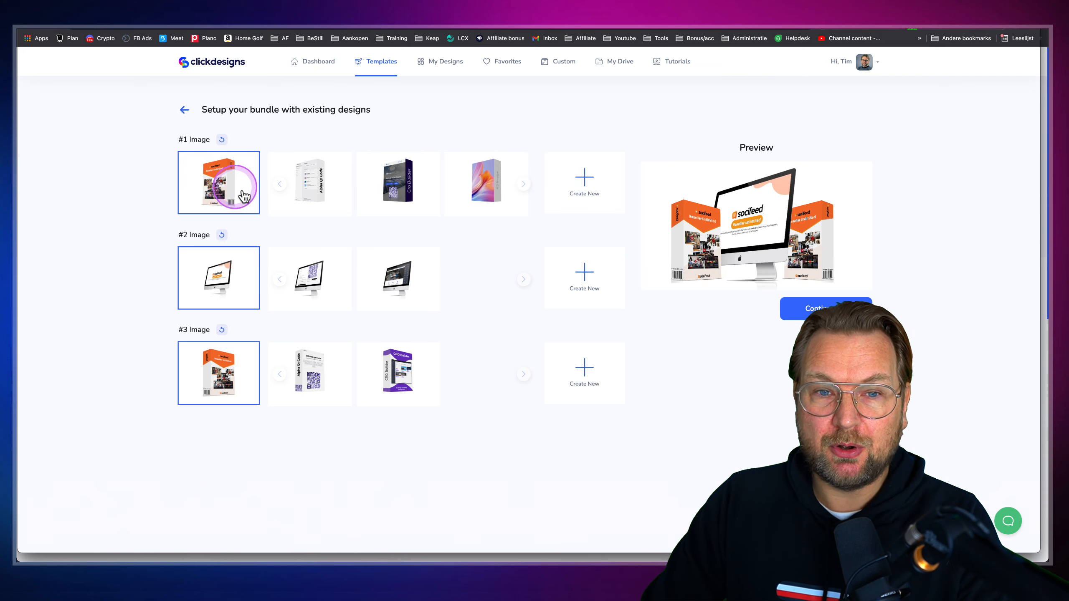
scroll(226, 187, up, 5)
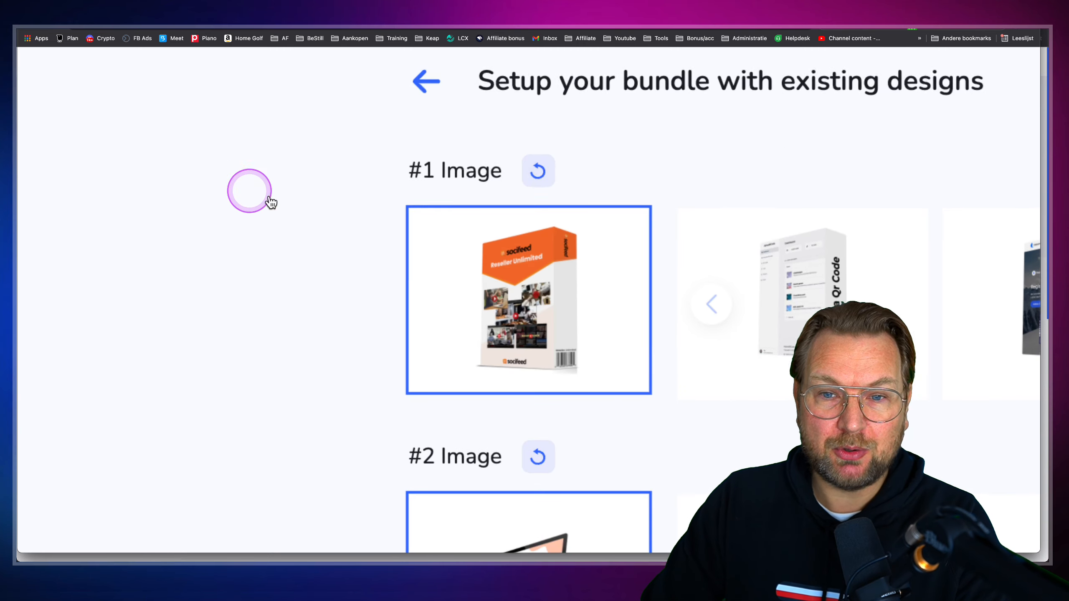
scroll(423, 270, down, 5)
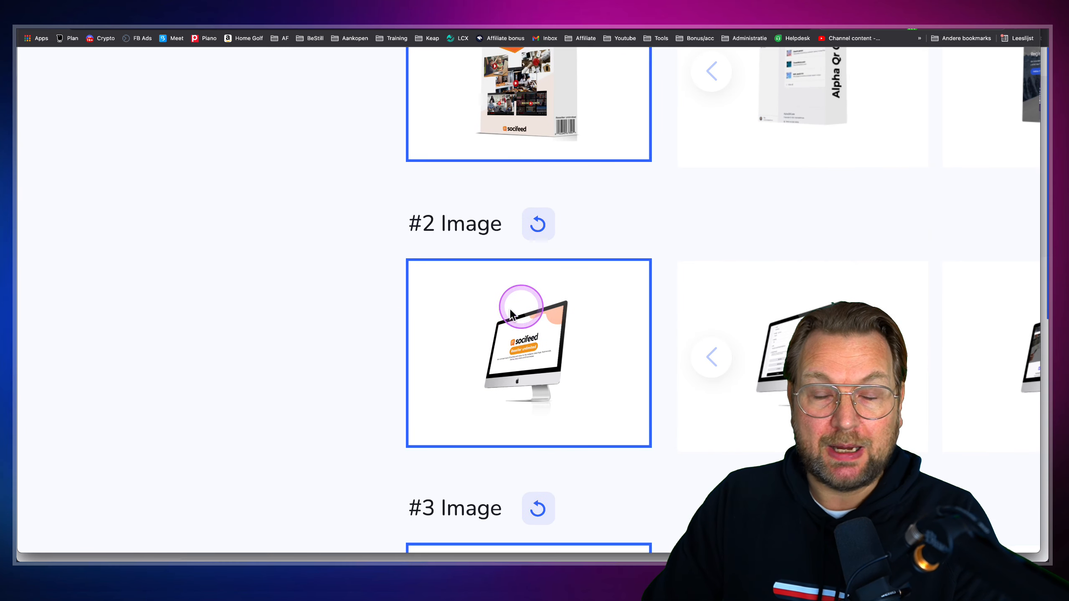
scroll(532, 310, down, 5)
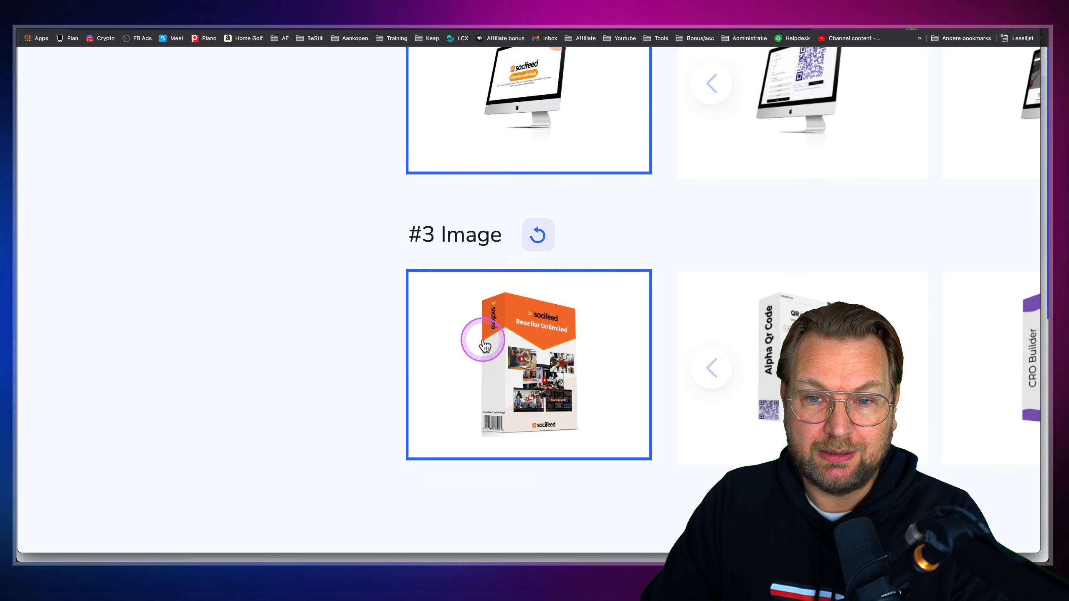
scroll(484, 343, down, 5)
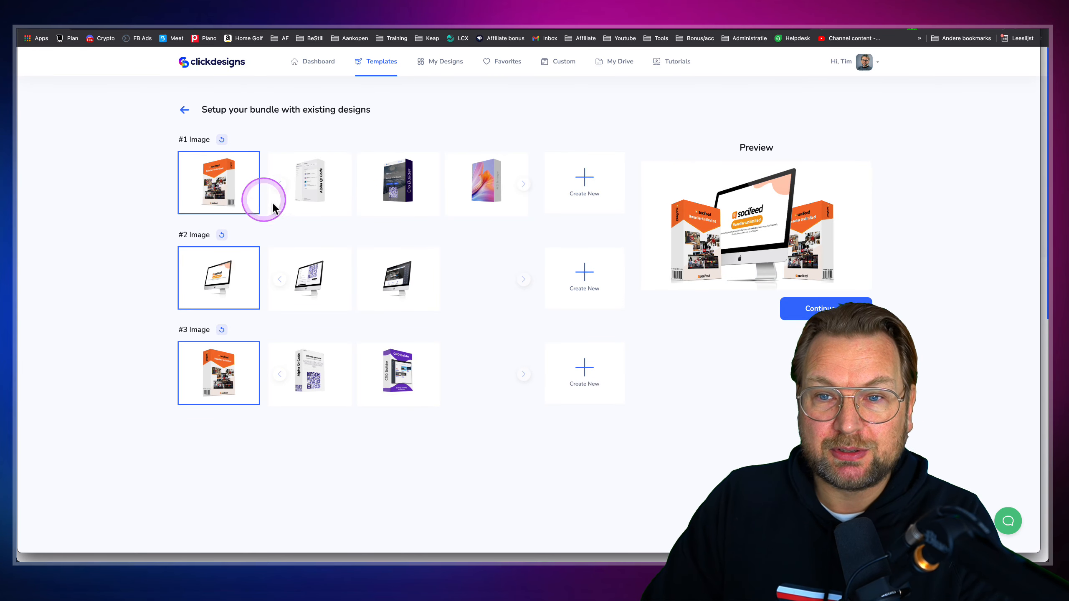
click(583, 181)
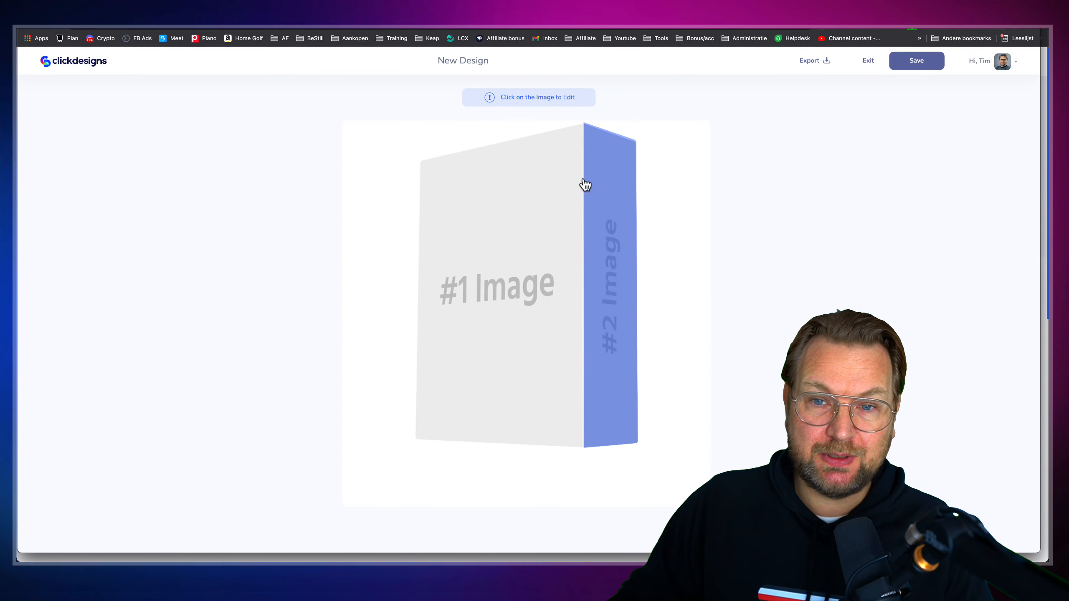
Select the box's front face, then open the five Downloads screenshots from Finder in Preview
click(516, 213)
key(super+Tab)
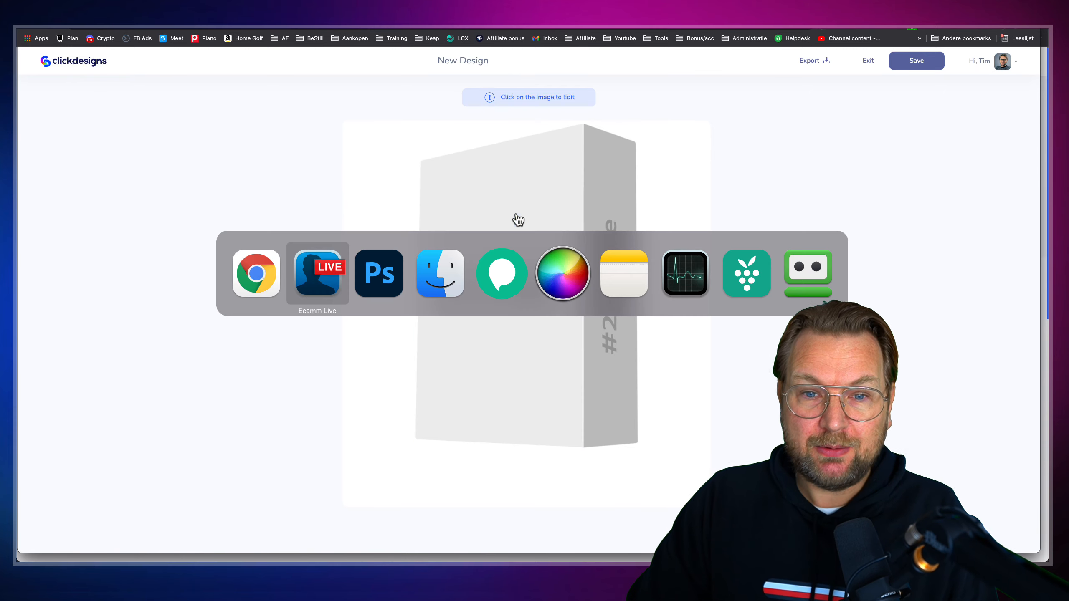
key(super+Tab)
key(super+Tab)
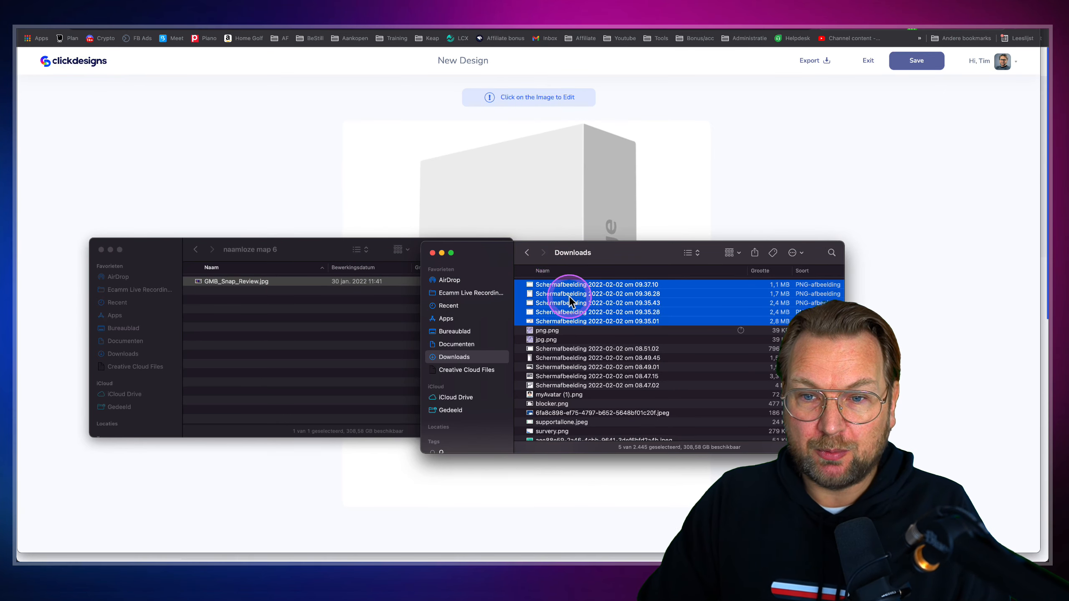
right_click(569, 295)
click(581, 309)
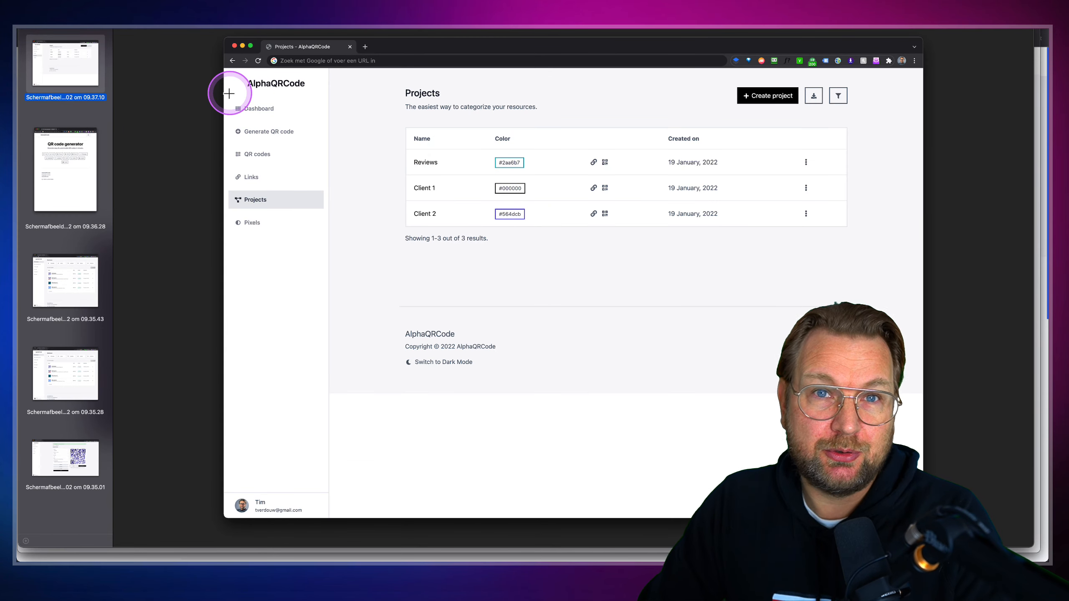
View the QR code generator, AlphaQRCode Dashboard and fourth screenshots
click(59, 159)
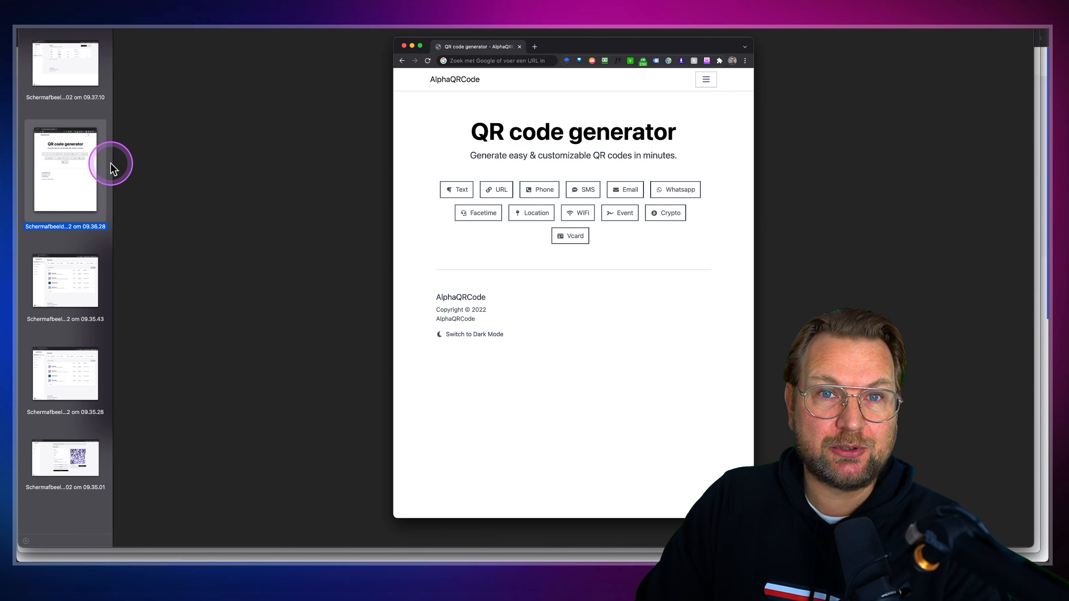
click(72, 290)
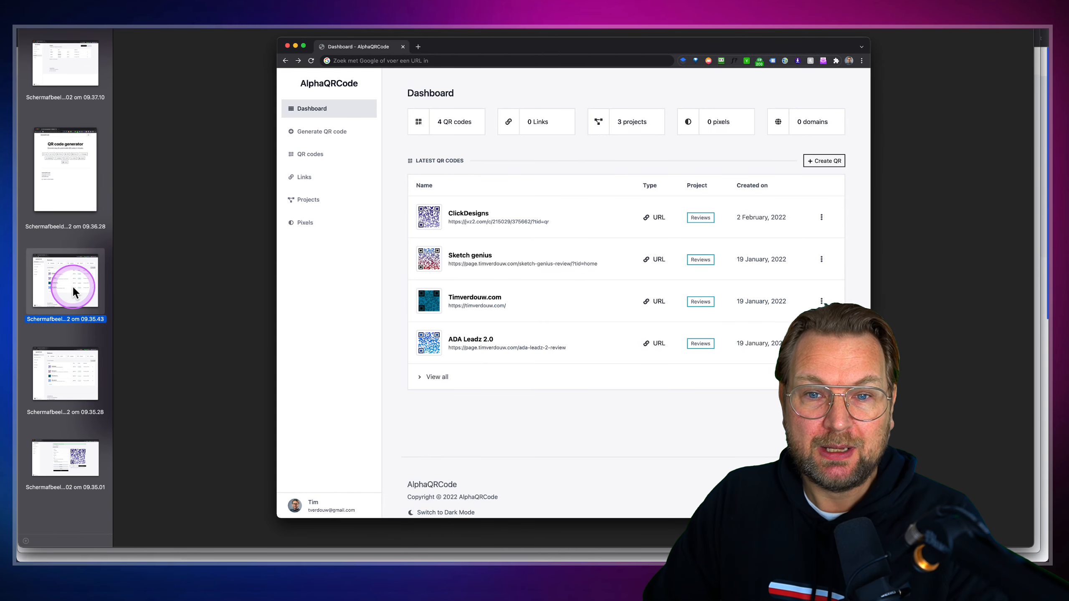
click(74, 371)
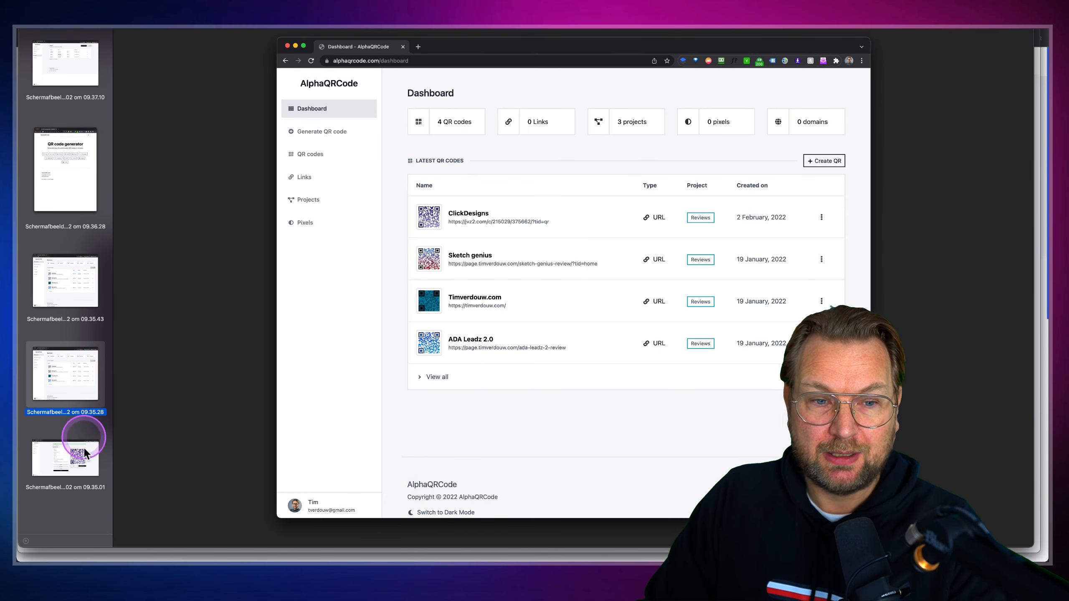
View the Update QR code and Projects page screenshots, then select the box's front face in ClickDesigns
click(84, 461)
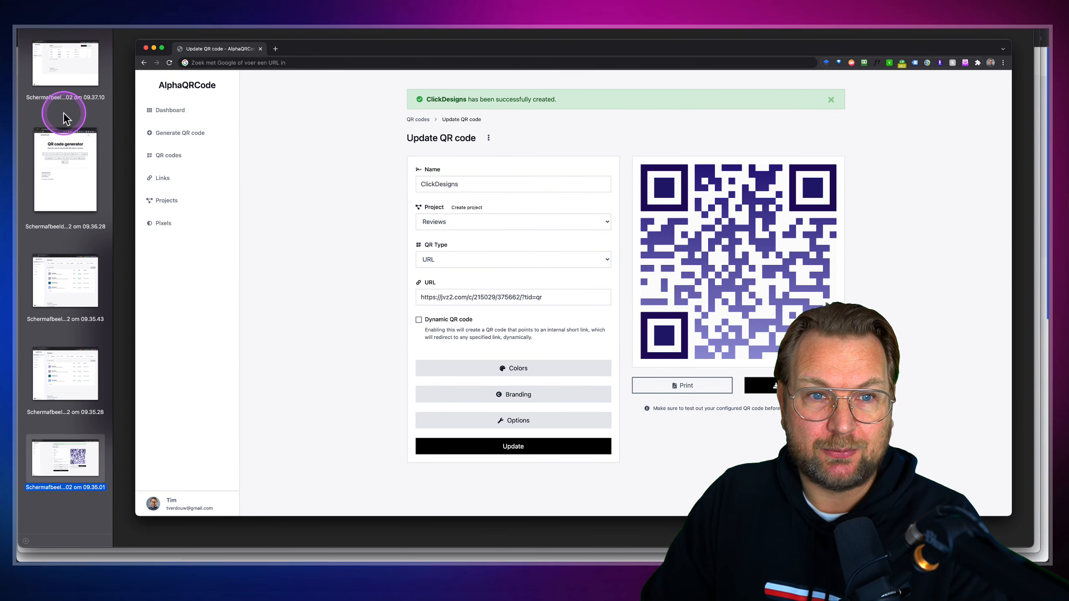
click(67, 42)
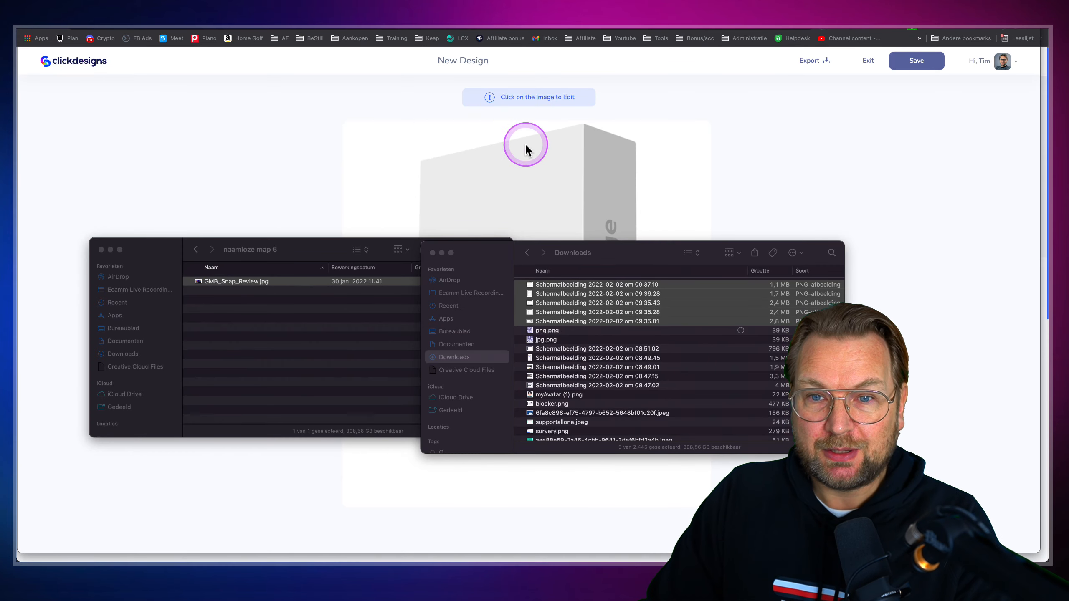
click(525, 145)
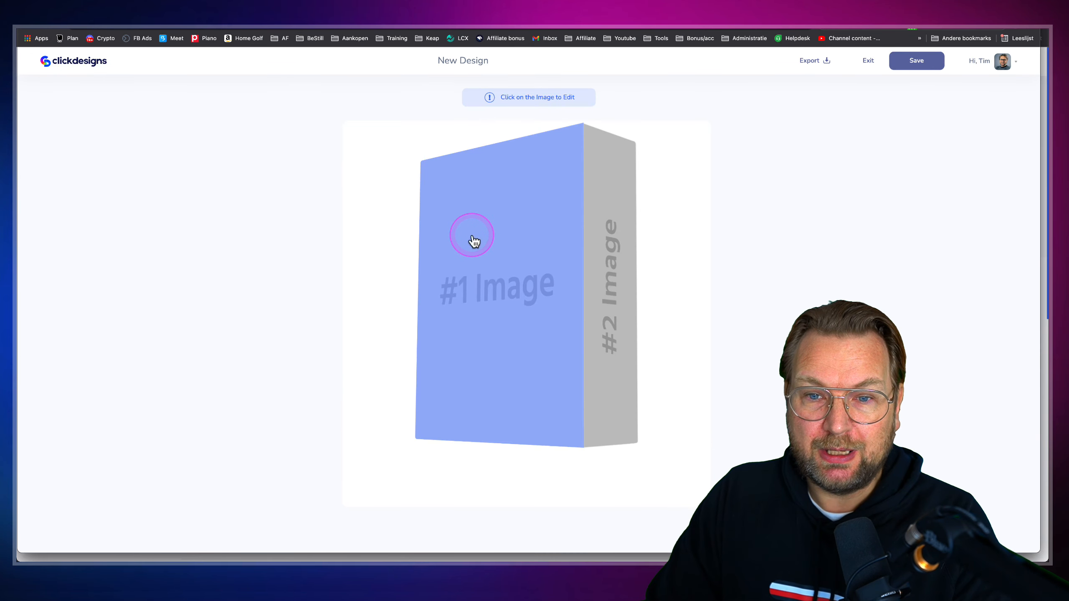
Create new artwork for the box's front face and zoom the canvas out to 70%
click(501, 288)
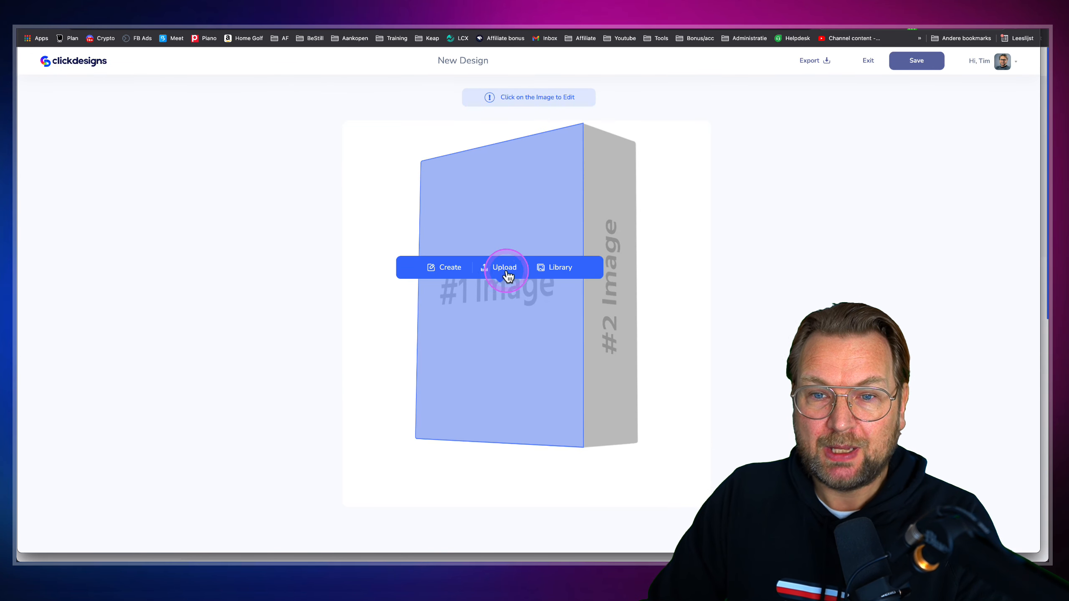
click(445, 267)
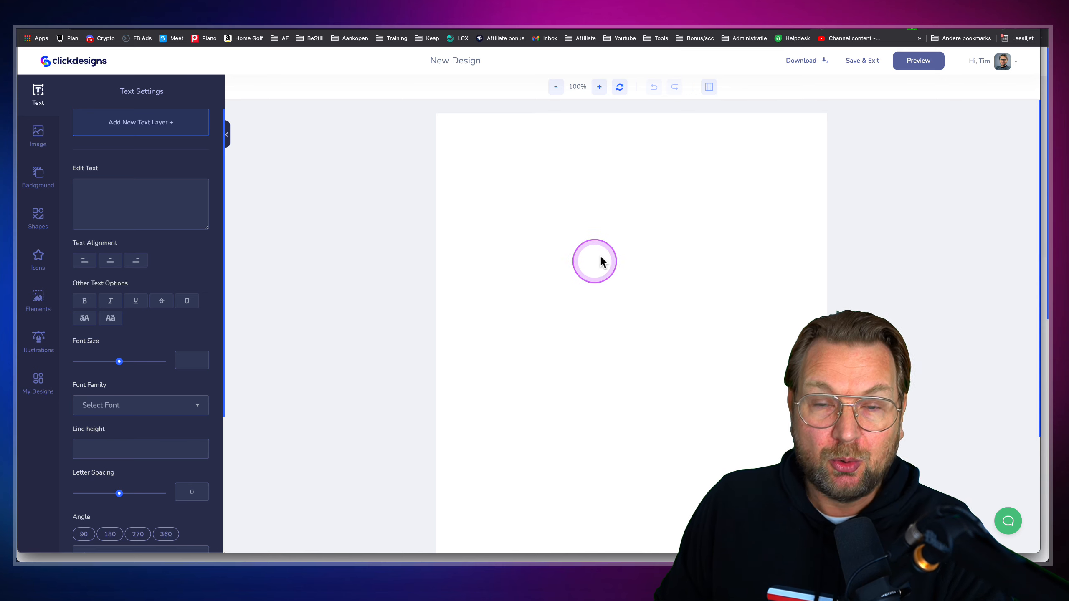
click(555, 87)
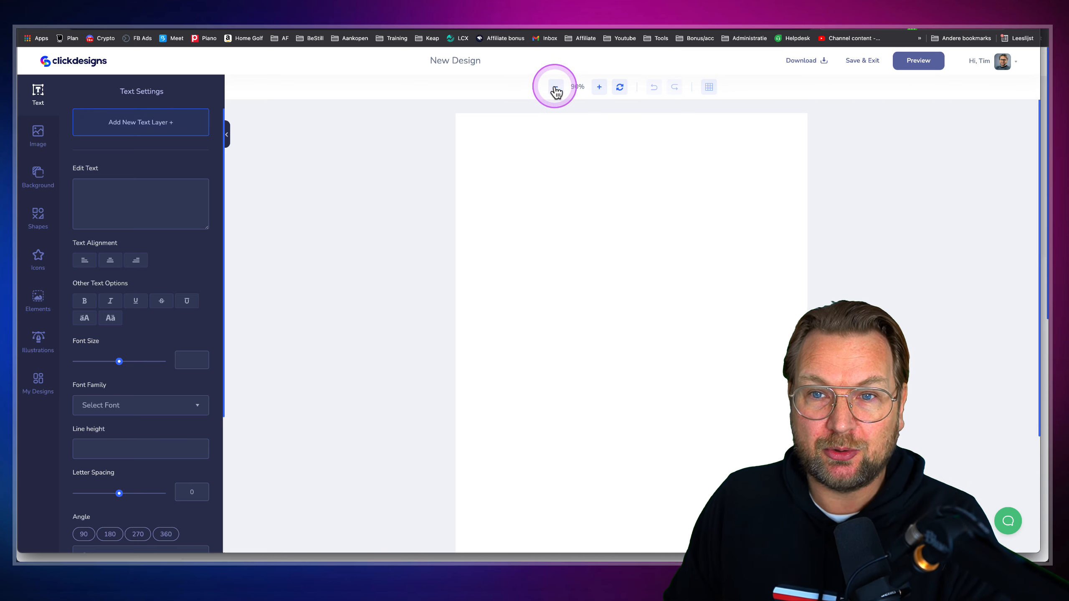
click(556, 87)
click(555, 87)
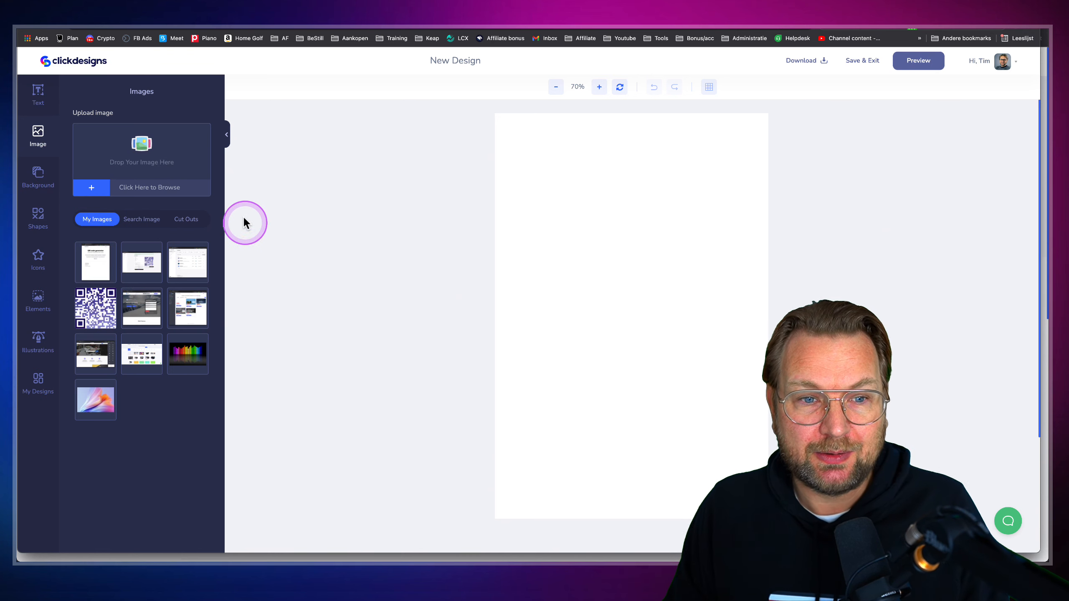
Add the AlphaQRCode dashboard screenshot and resize and position it to cover the front-face canvas
click(192, 268)
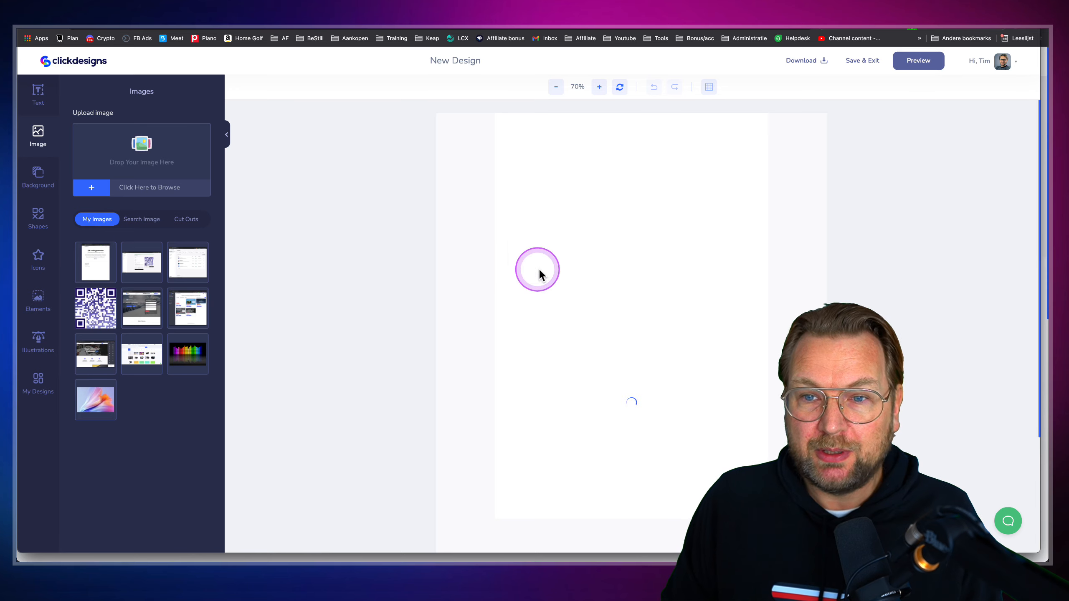
drag(557, 313, 662, 226)
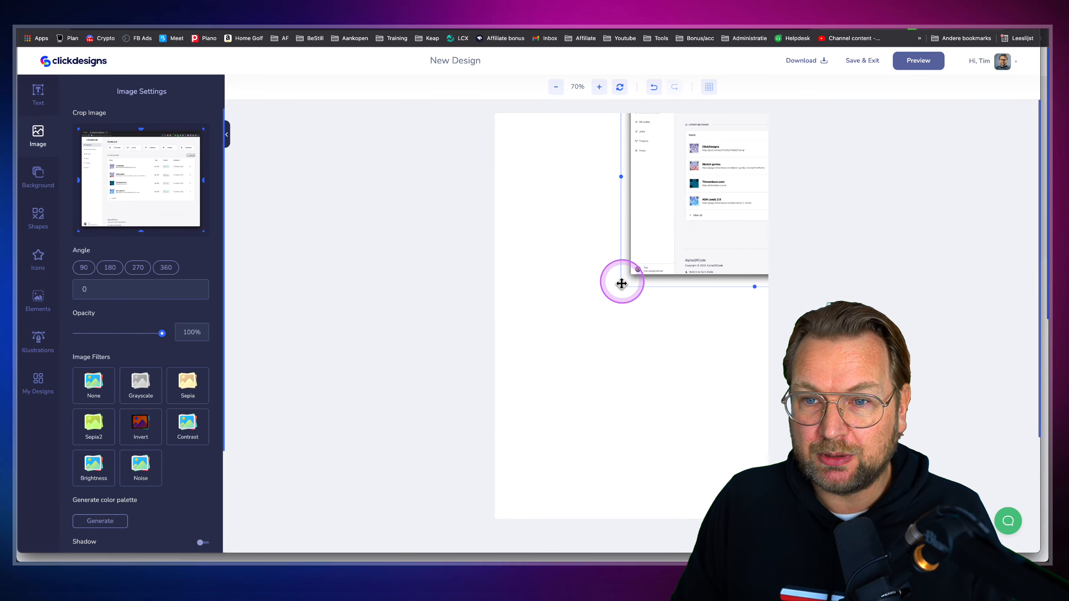
drag(620, 288, 402, 554)
drag(571, 215, 765, 102)
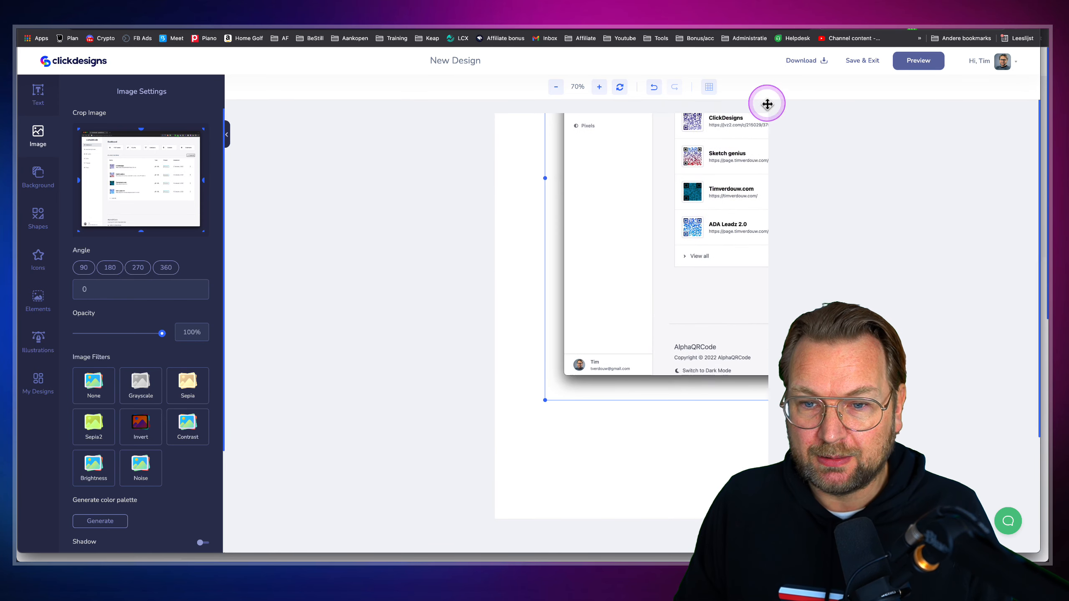
drag(546, 400, 496, 461)
drag(642, 208, 645, 260)
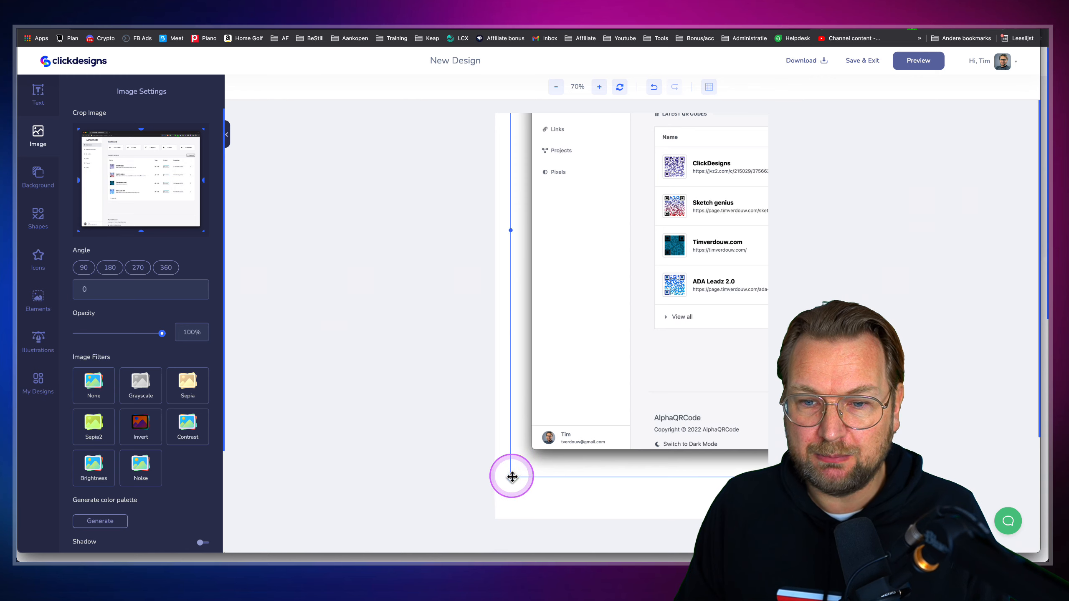
drag(511, 477, 524, 466)
drag(644, 289, 624, 321)
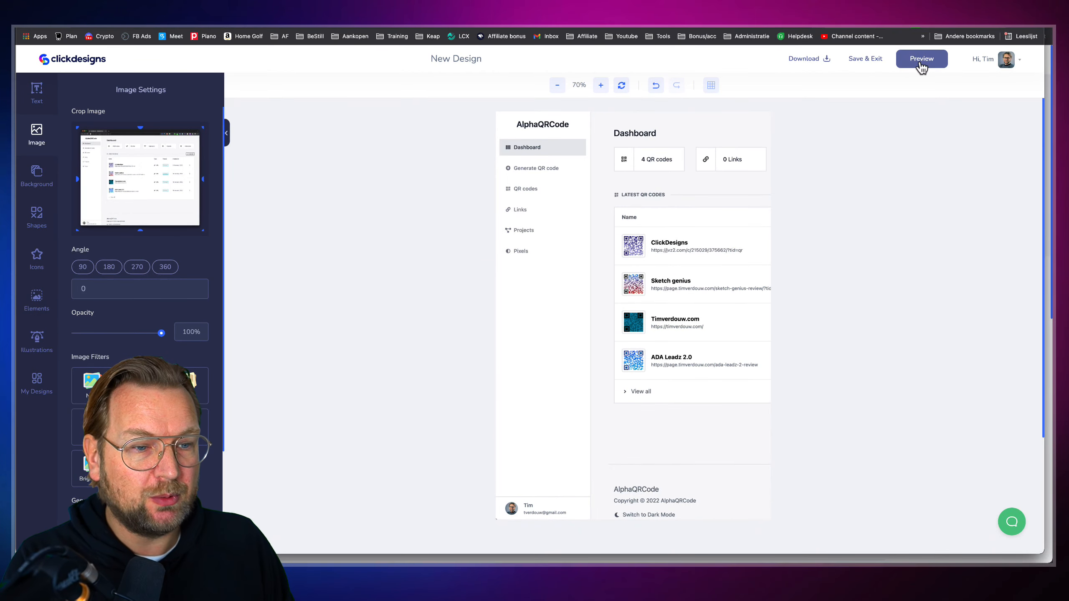
Preview the dashboard screenshot on the 3D box, then save the front-face design
click(920, 63)
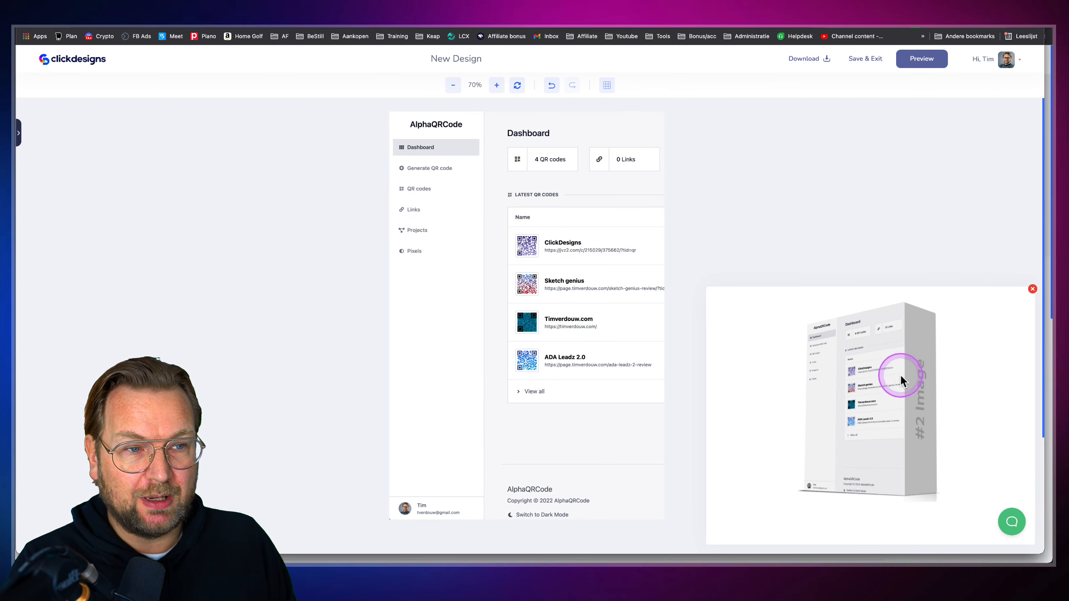
click(1032, 289)
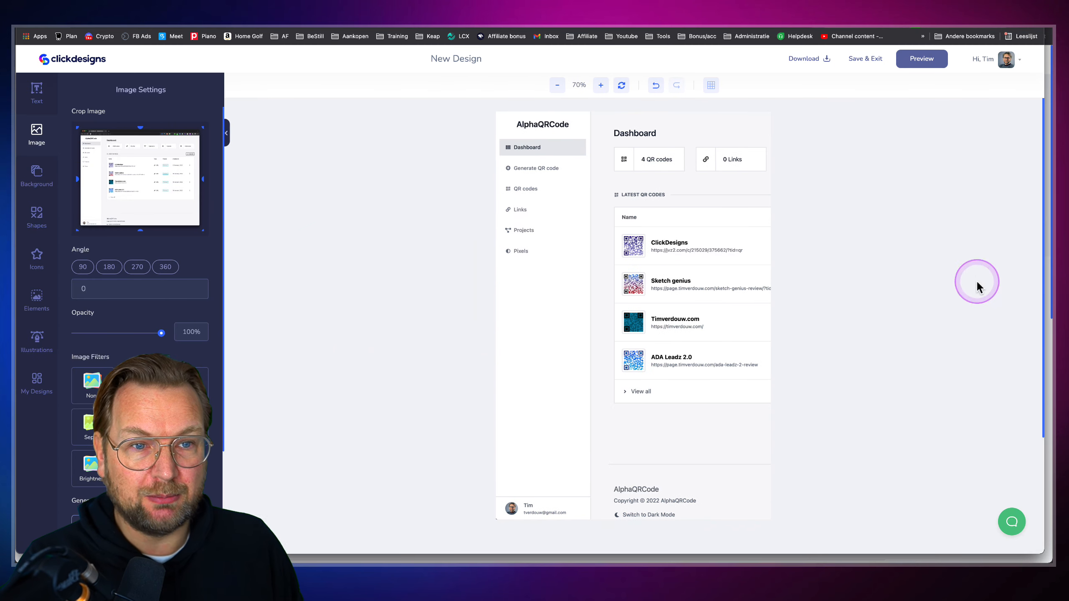
click(861, 63)
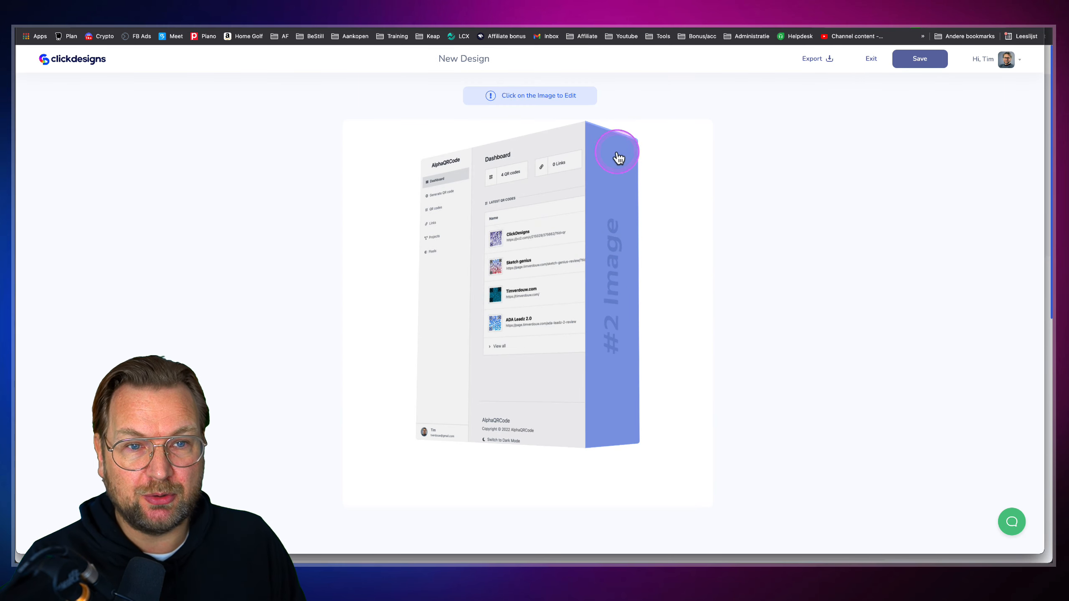
Start a new design for the box's side face with a text layer reading 'Alpha Qr Code'
click(617, 296)
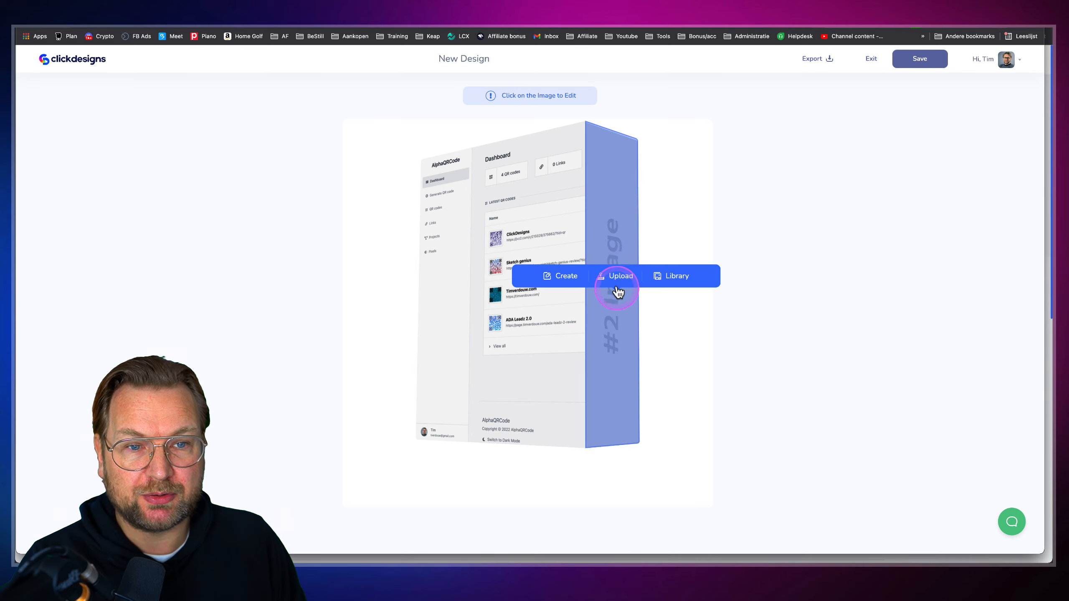
click(557, 278)
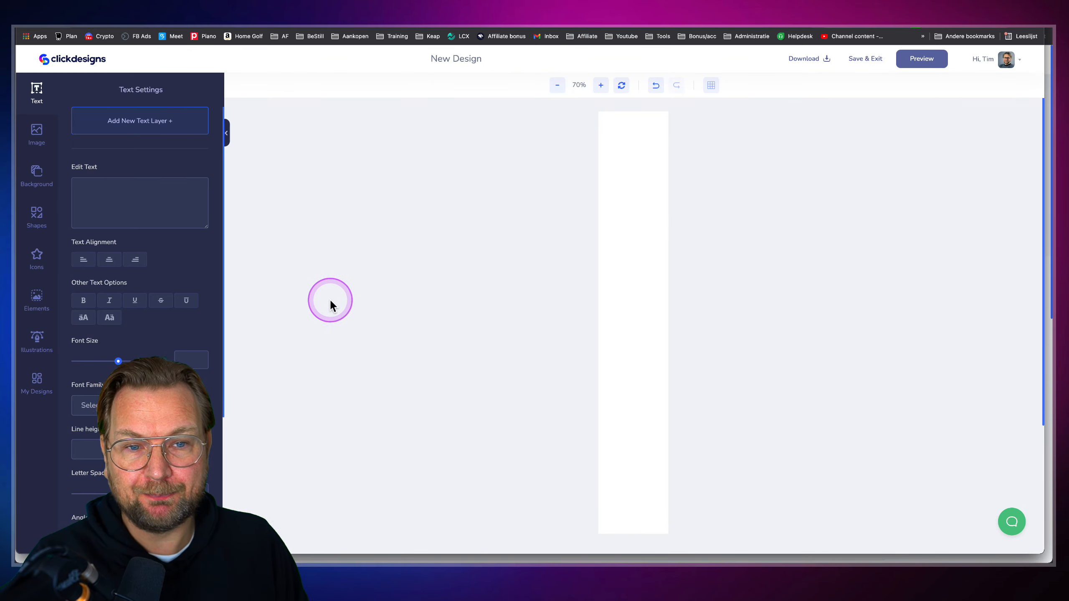
click(125, 132)
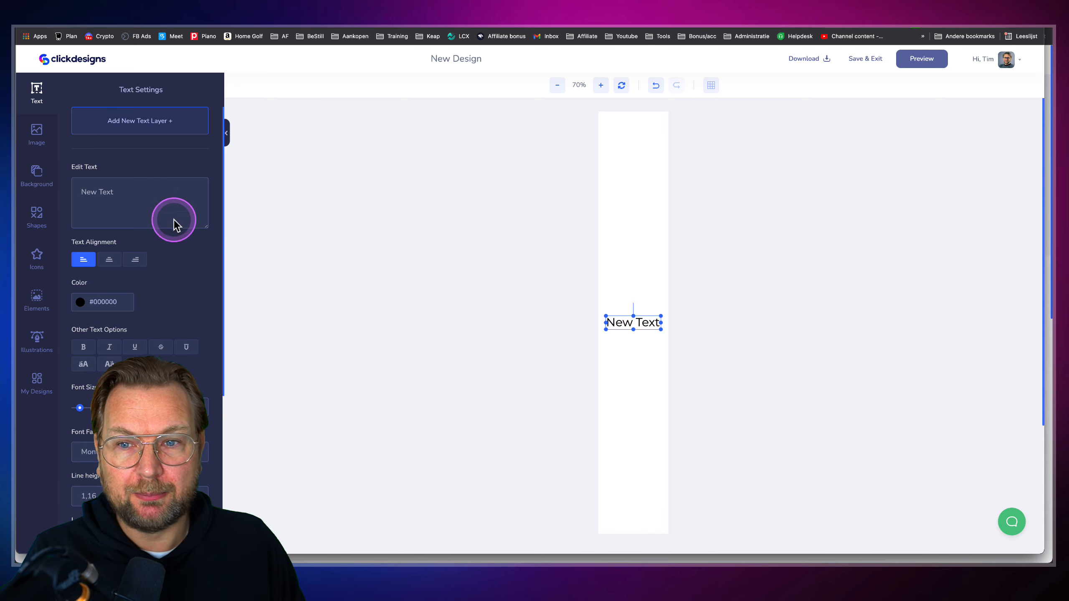
drag(105, 189, 67, 189)
text(Al)
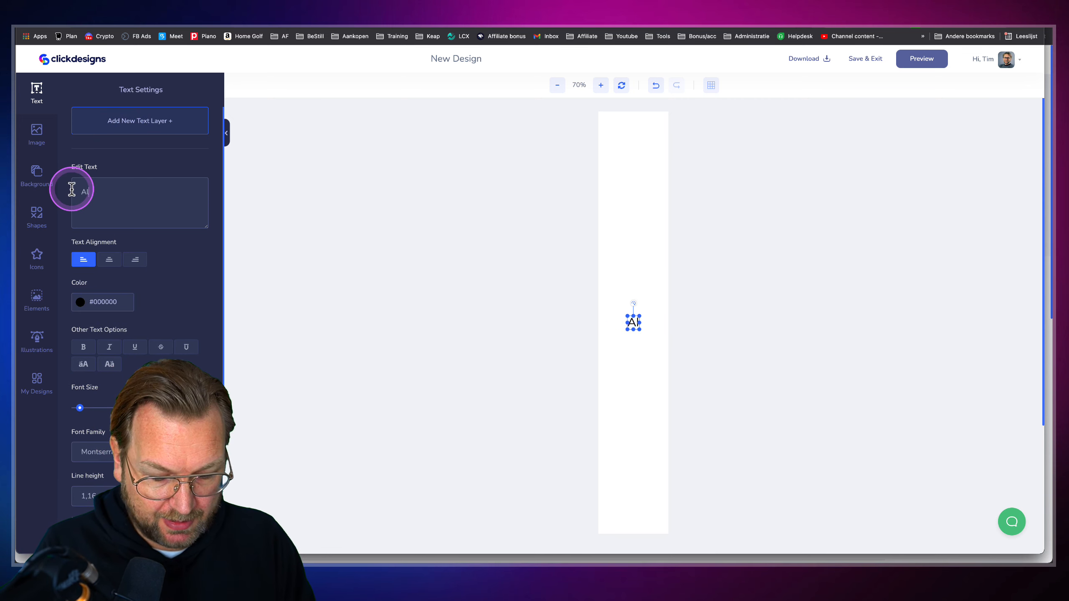
text(pha Qr Cod)
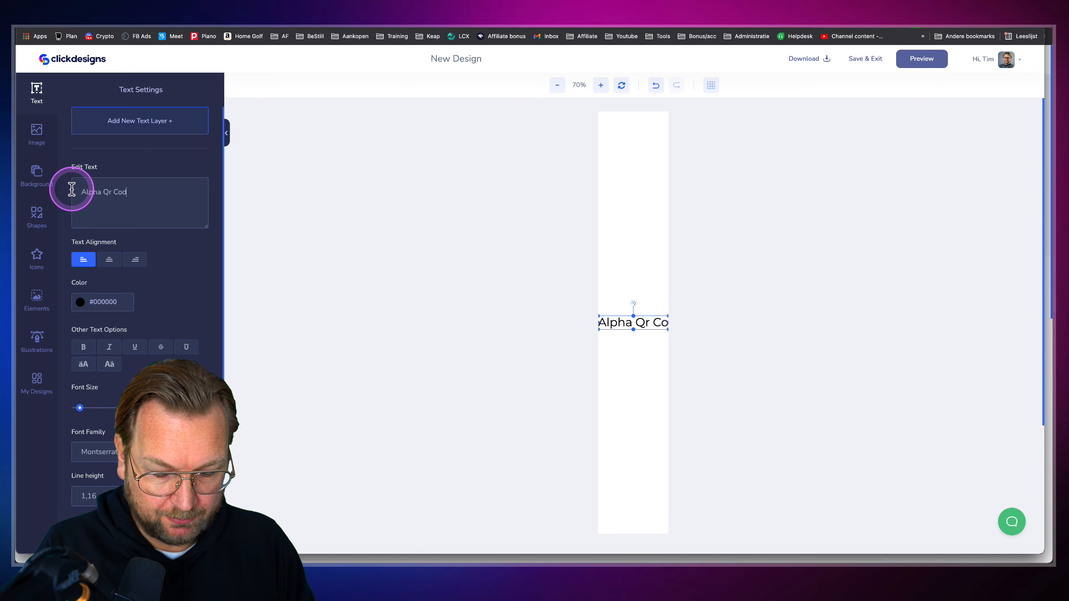
text(e)
Rotate the text to 270°, enlarge it to font size 112, make it bold, and preview it on the box
scroll(191, 366, down, 1)
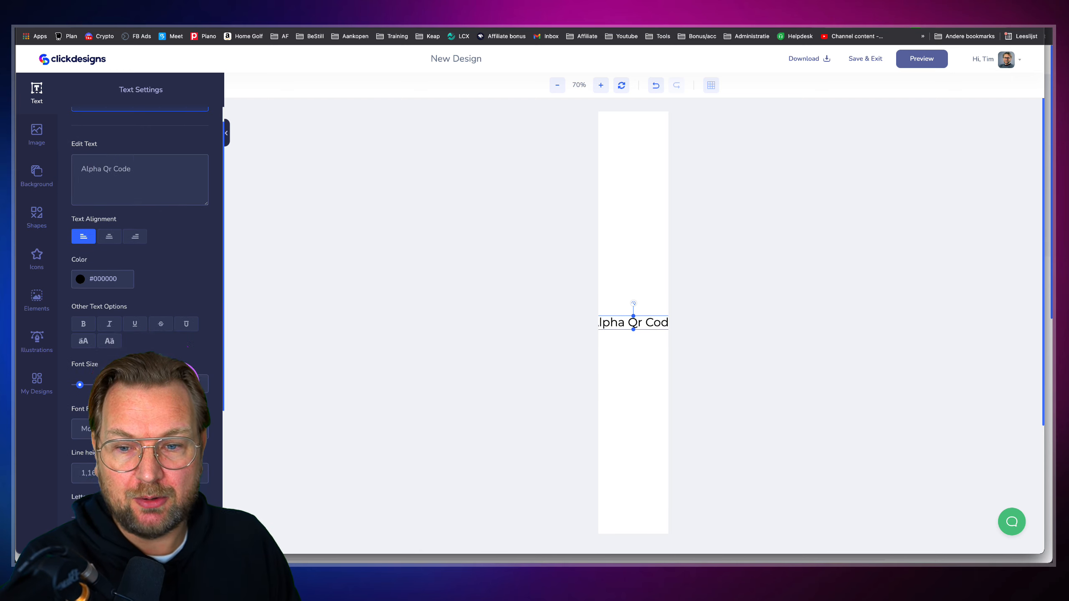
scroll(139, 253, down, 5)
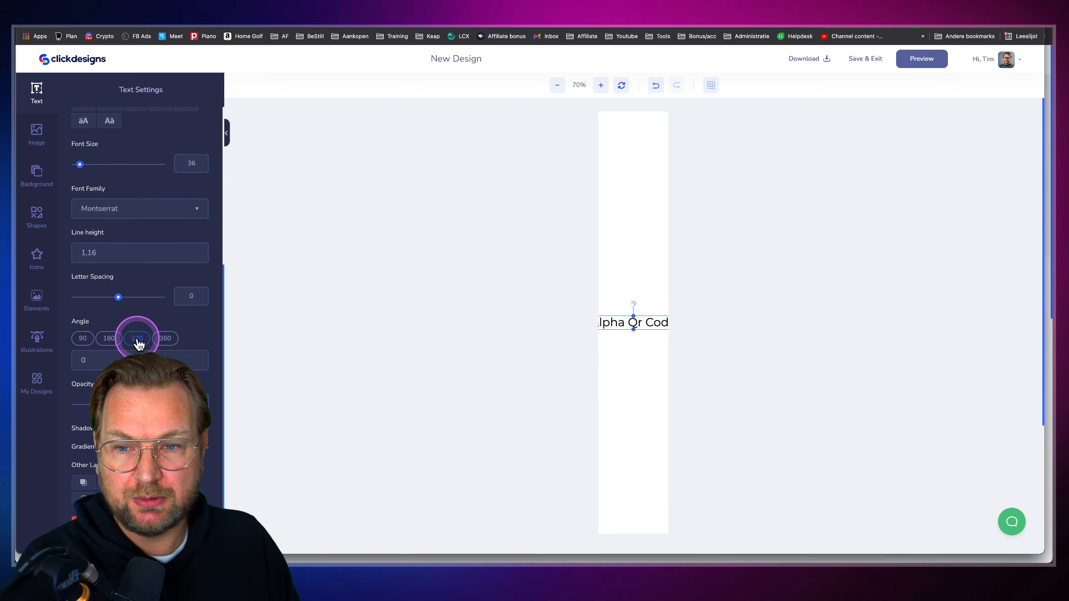
click(137, 338)
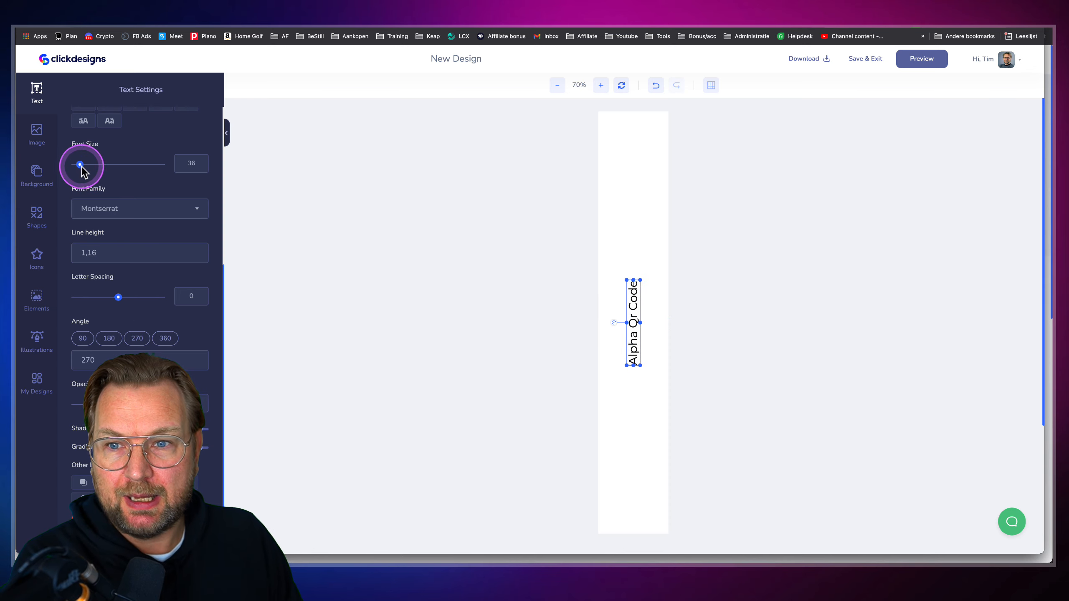
drag(80, 164, 93, 165)
click(89, 362)
scroll(119, 305, up, 6)
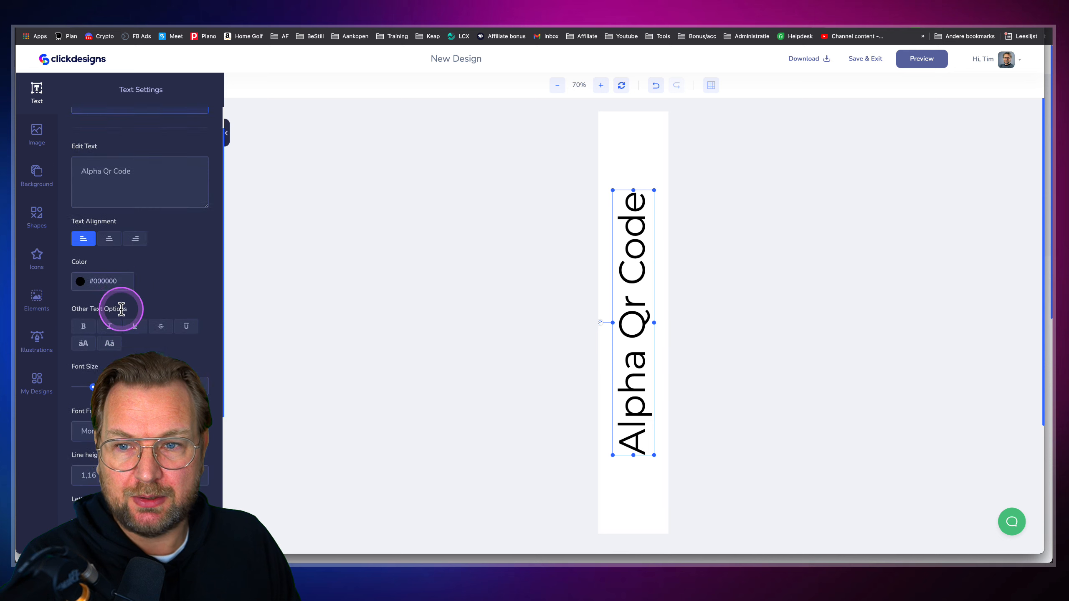
click(84, 347)
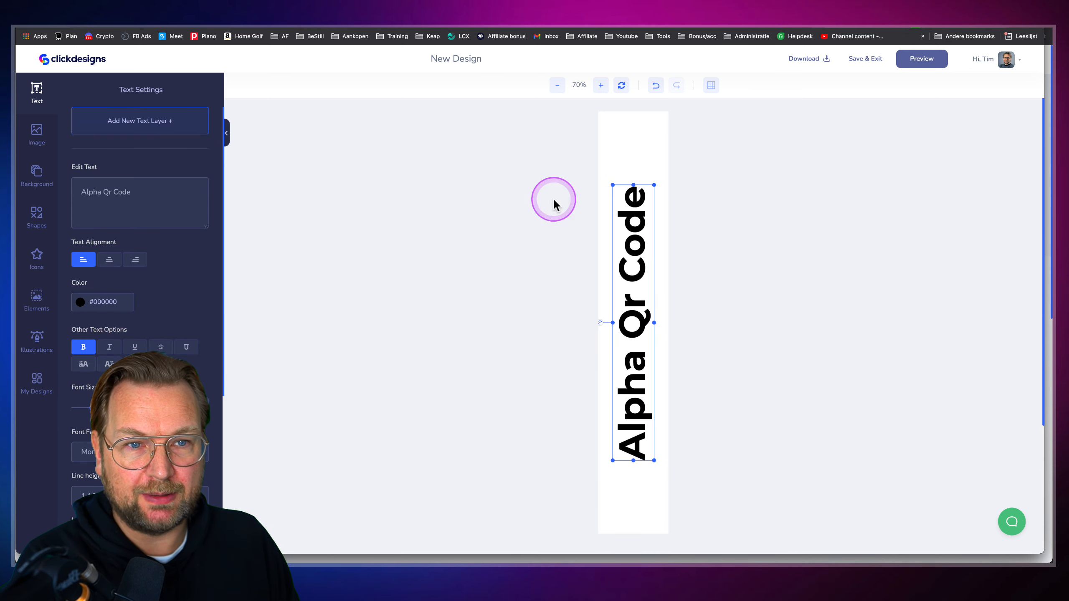
click(926, 61)
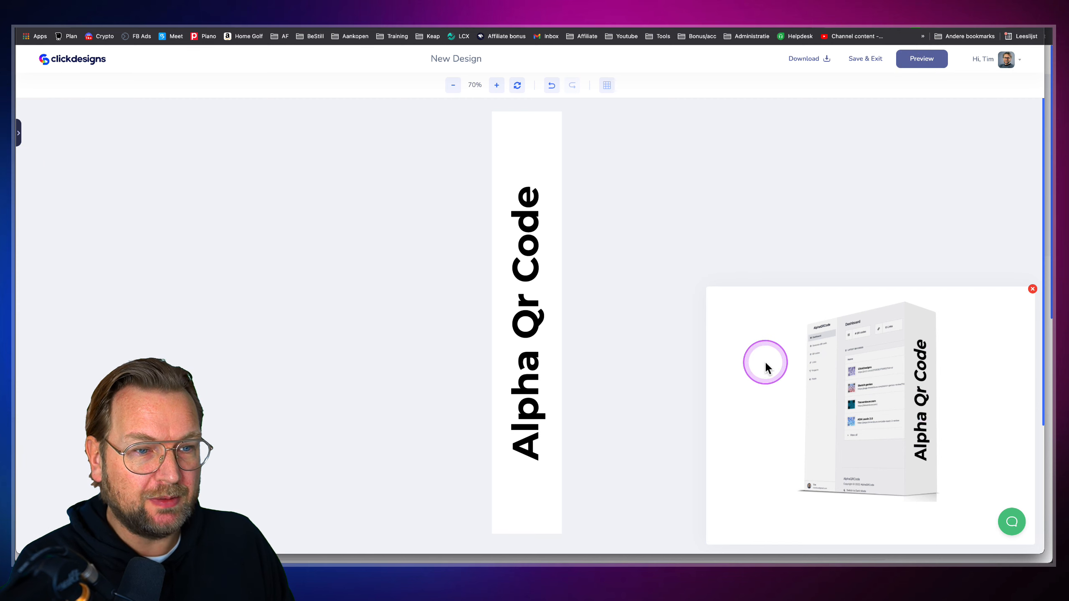
Save the side design and the finished Alpha Qr Code box mockup
click(1032, 290)
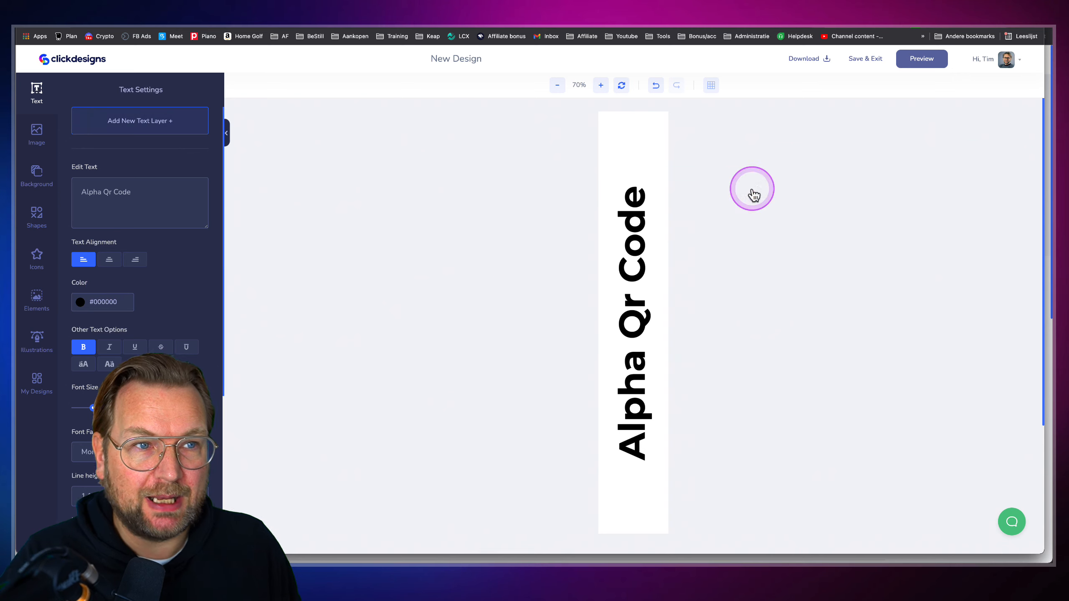
click(869, 60)
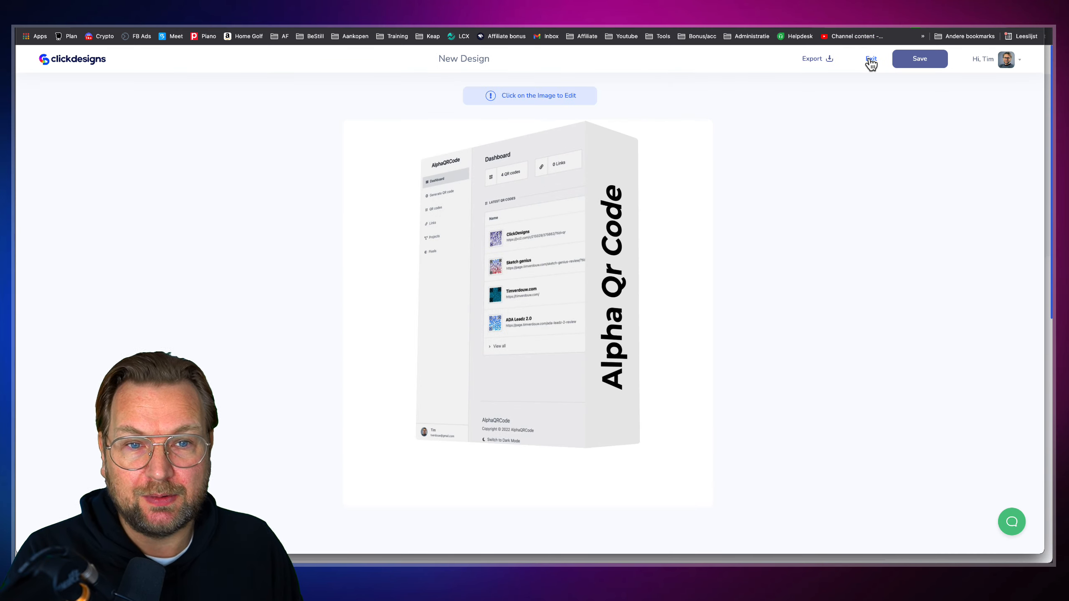
click(907, 63)
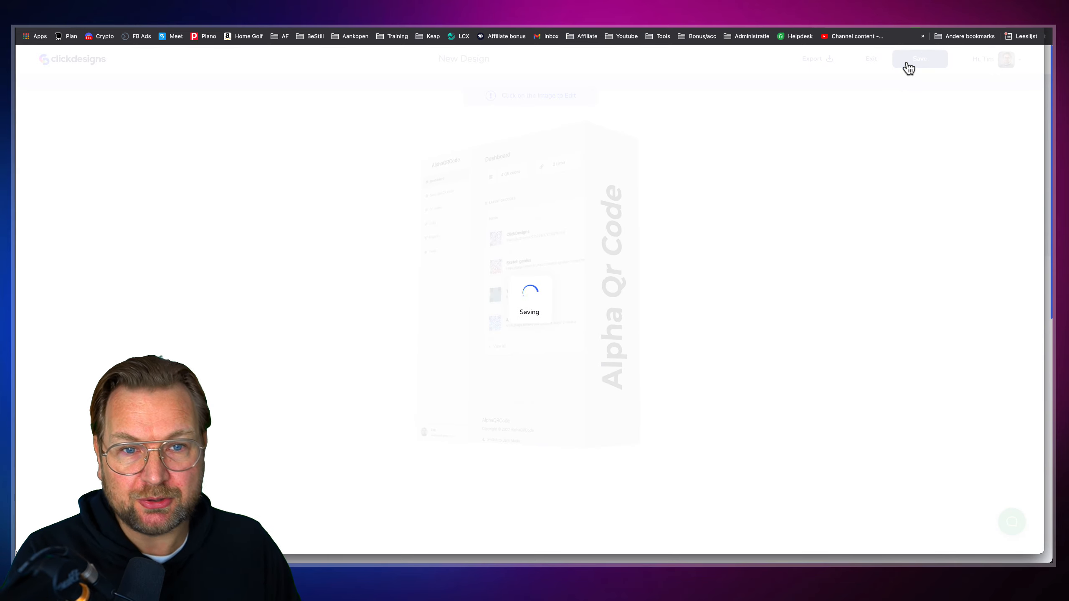
click(906, 64)
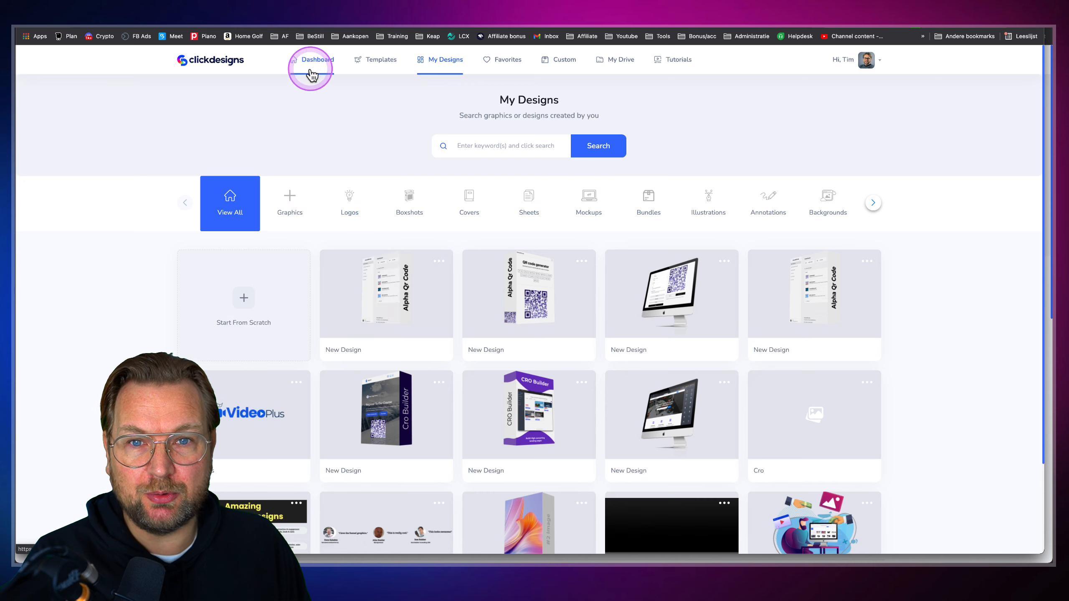
Start a bundle from the first bundle template titled 'dd' and create a new design for #2 Image
click(381, 60)
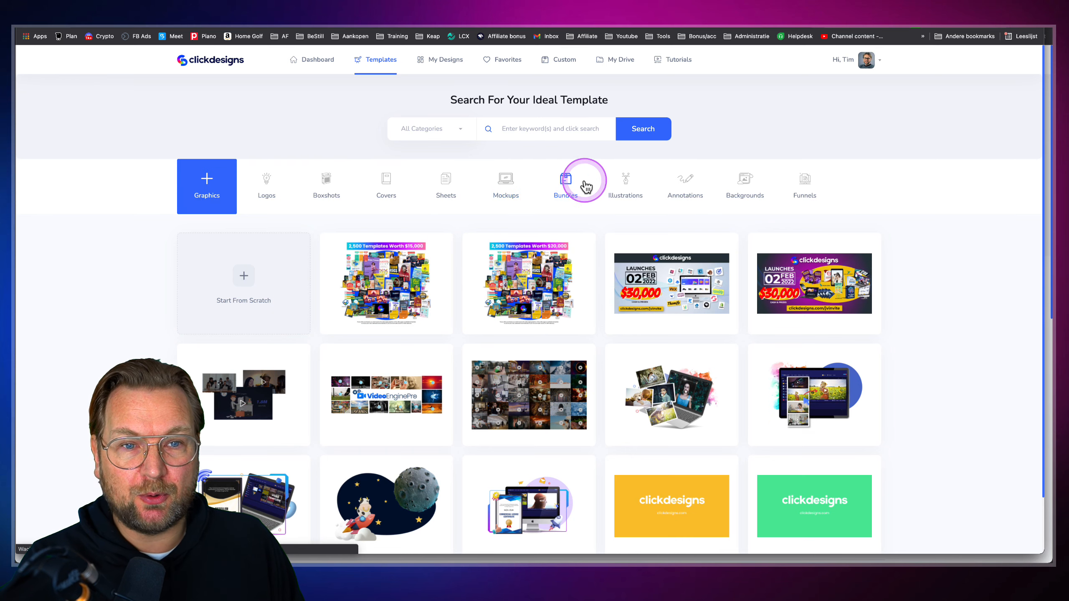
click(569, 185)
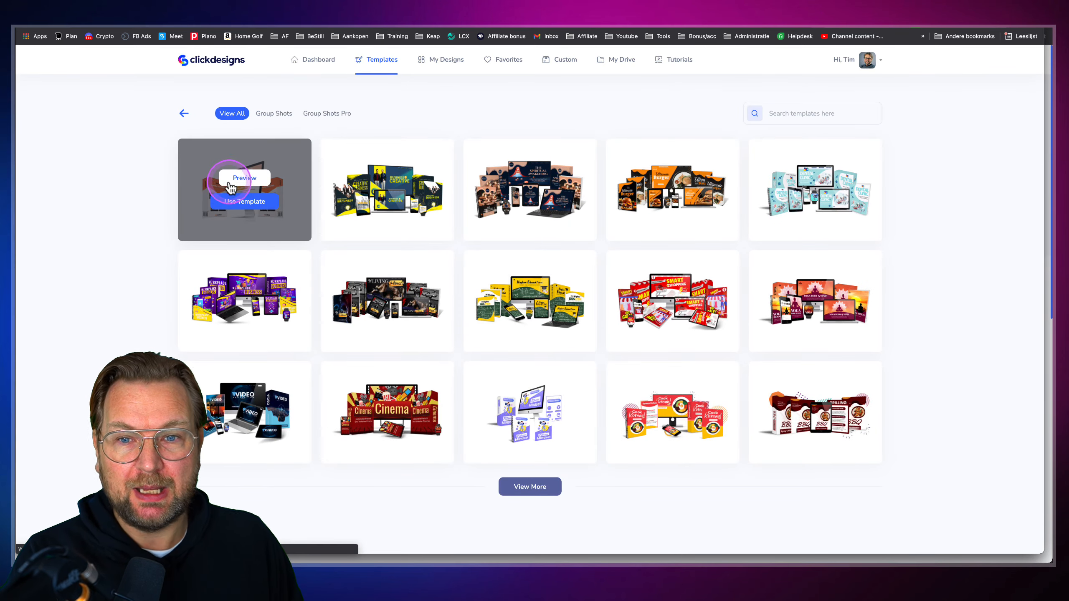
click(232, 202)
text(dd)
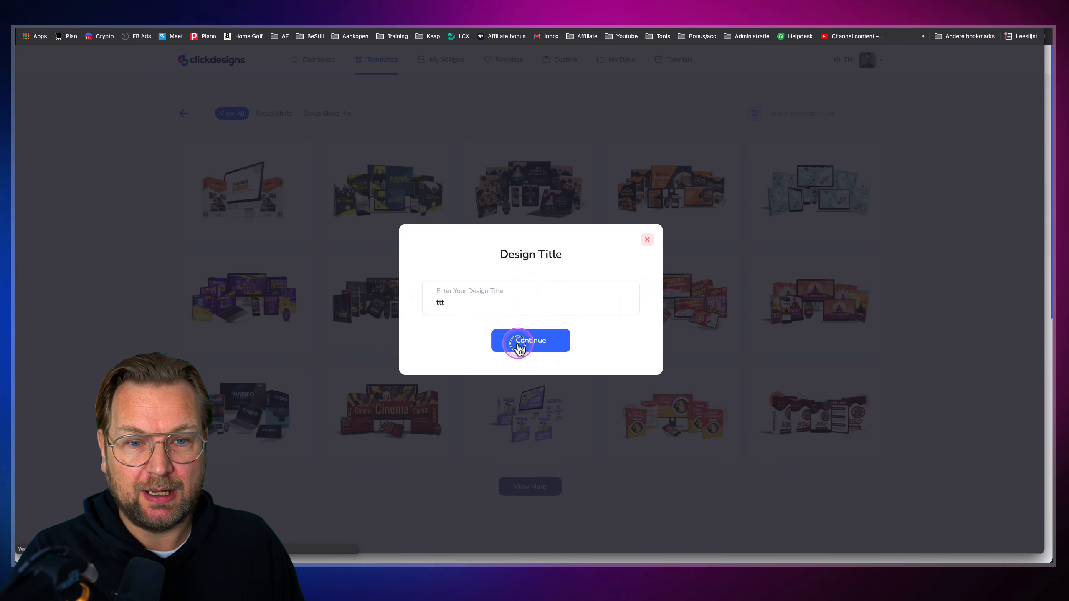
click(518, 342)
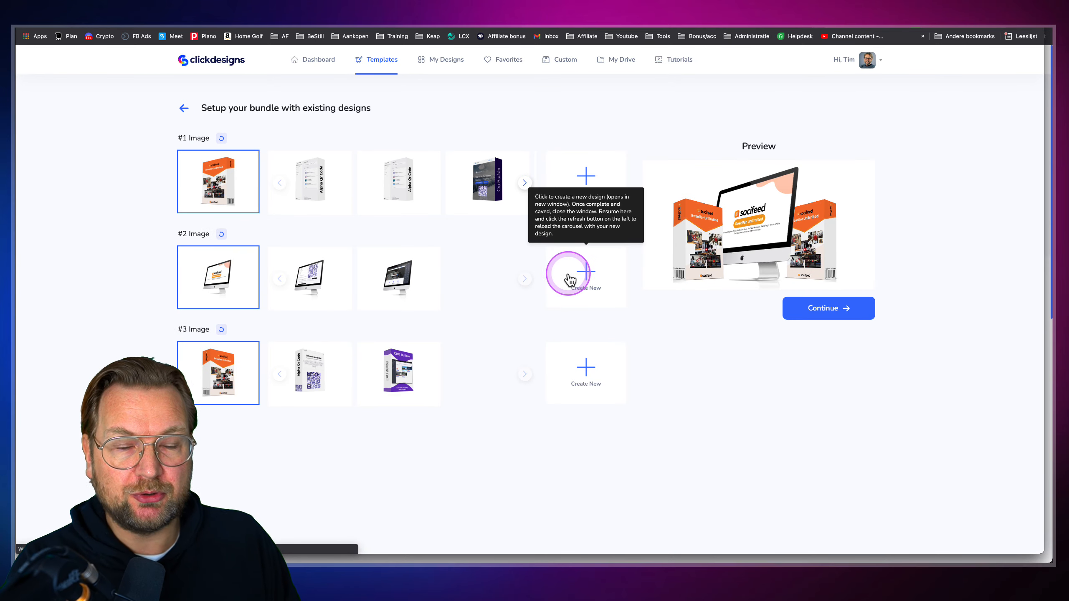
click(586, 276)
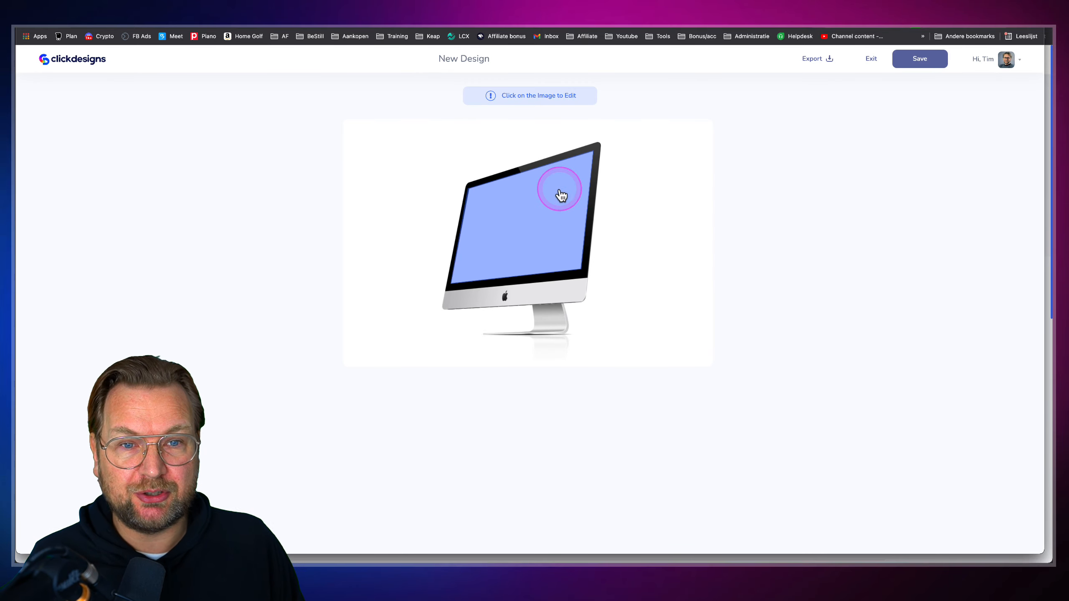
Create the iMac screen design with the Update QR code screenshot enlarged to fill it, then preview
click(519, 208)
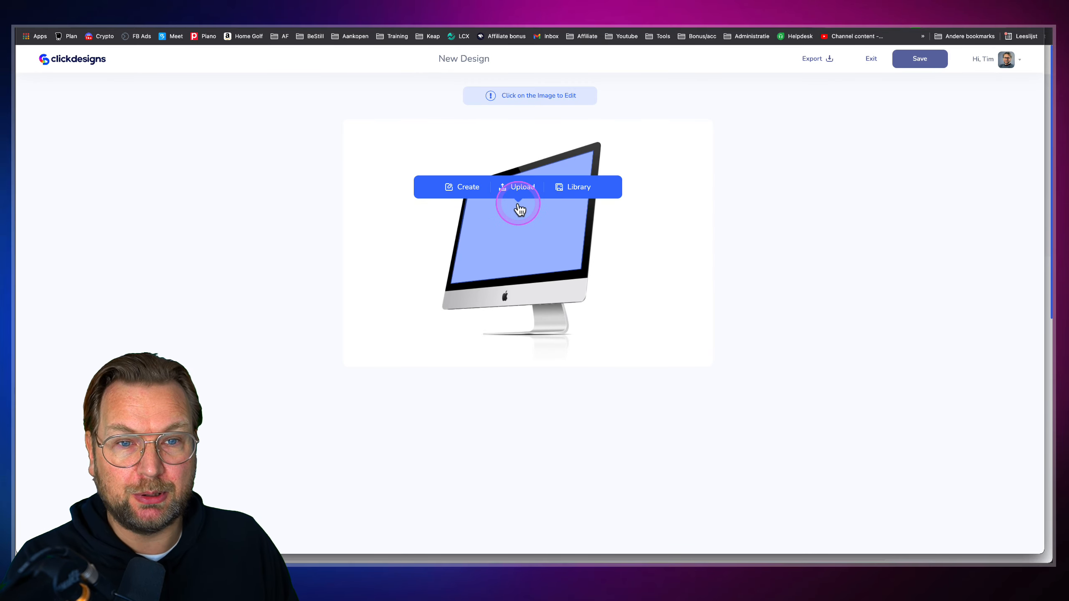
click(459, 188)
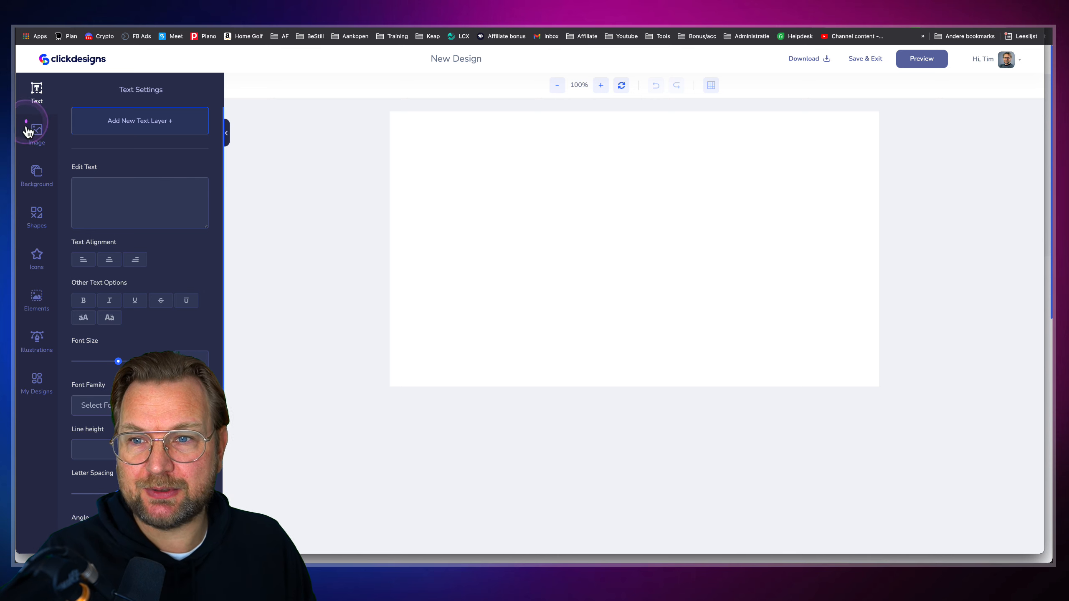
click(46, 145)
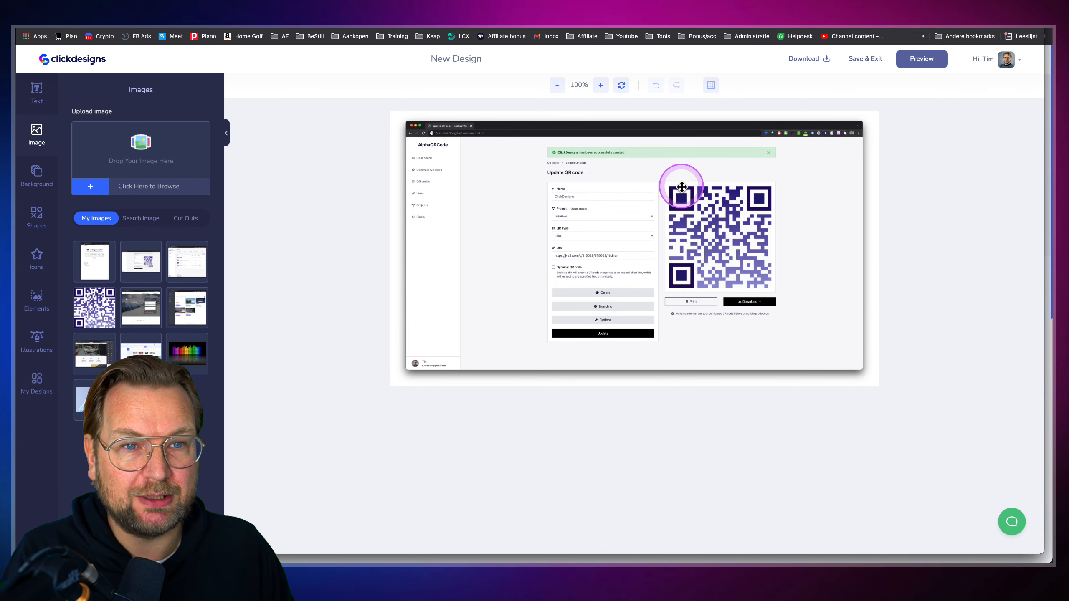
click(589, 243)
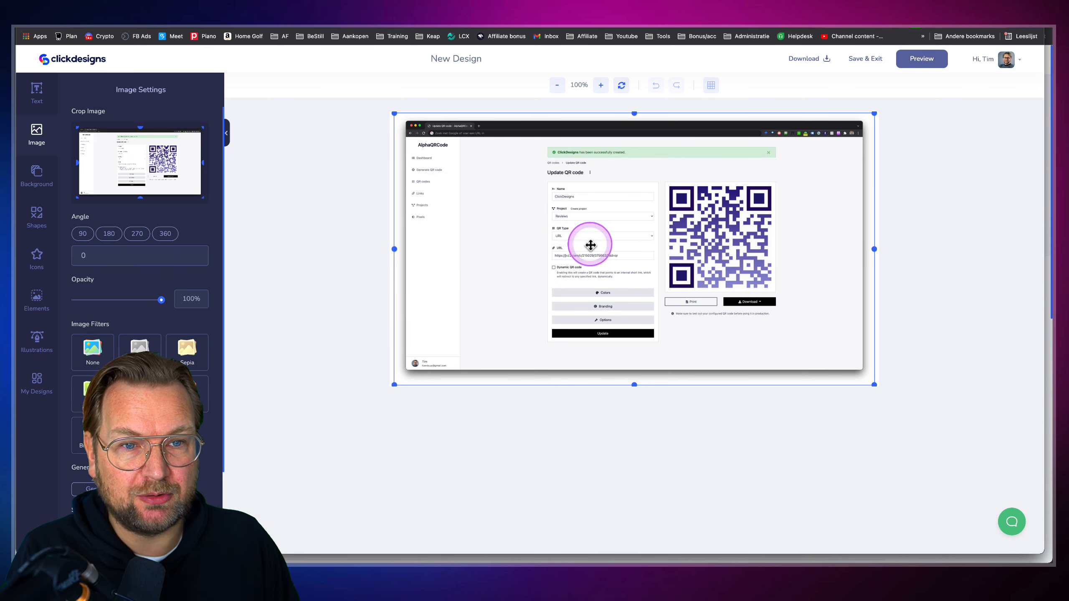
click(394, 384)
drag(470, 316, 608, 227)
drag(533, 296, 177, 497)
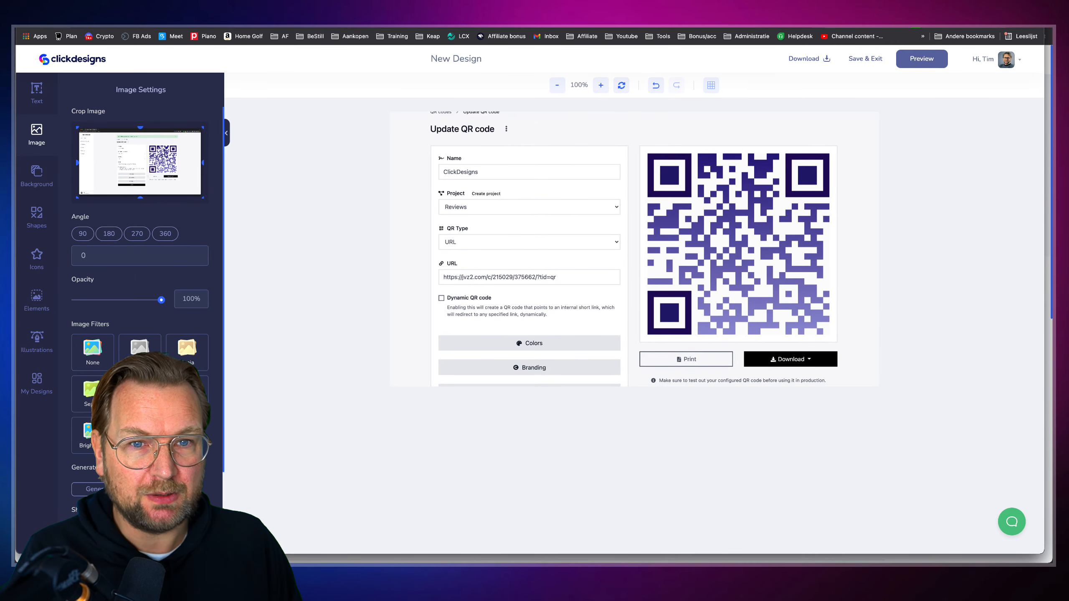
drag(635, 305, 642, 279)
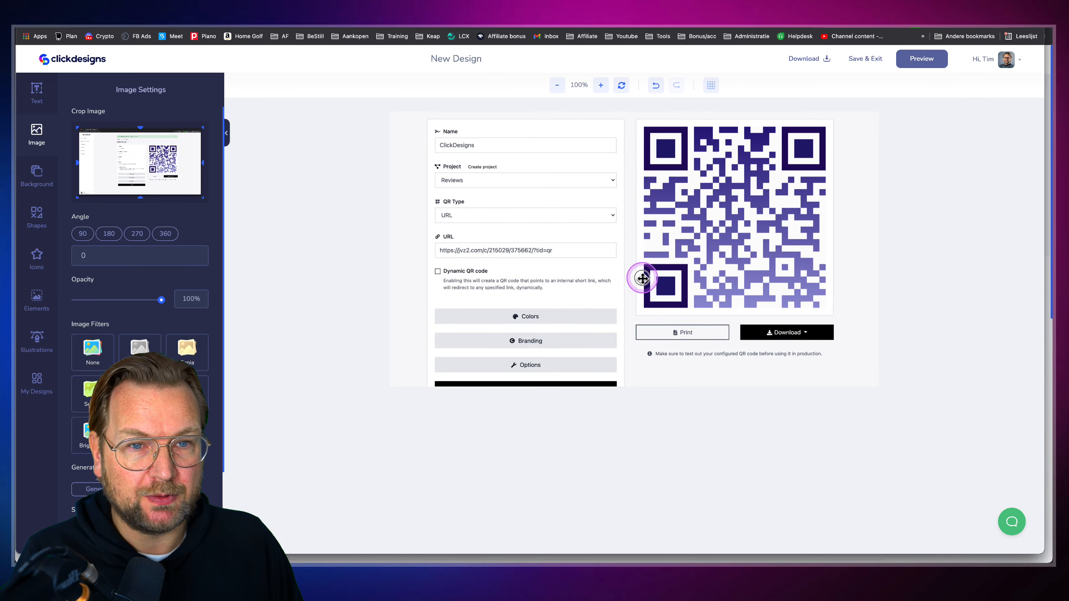
click(929, 64)
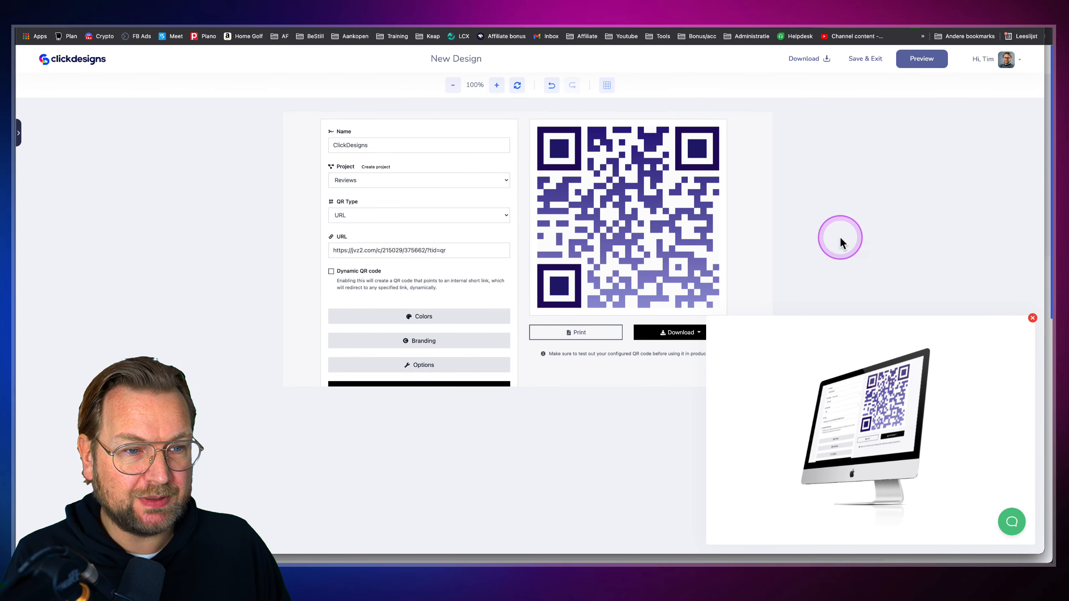
Save the QR code screen design and the finished iMac mockup
click(1033, 320)
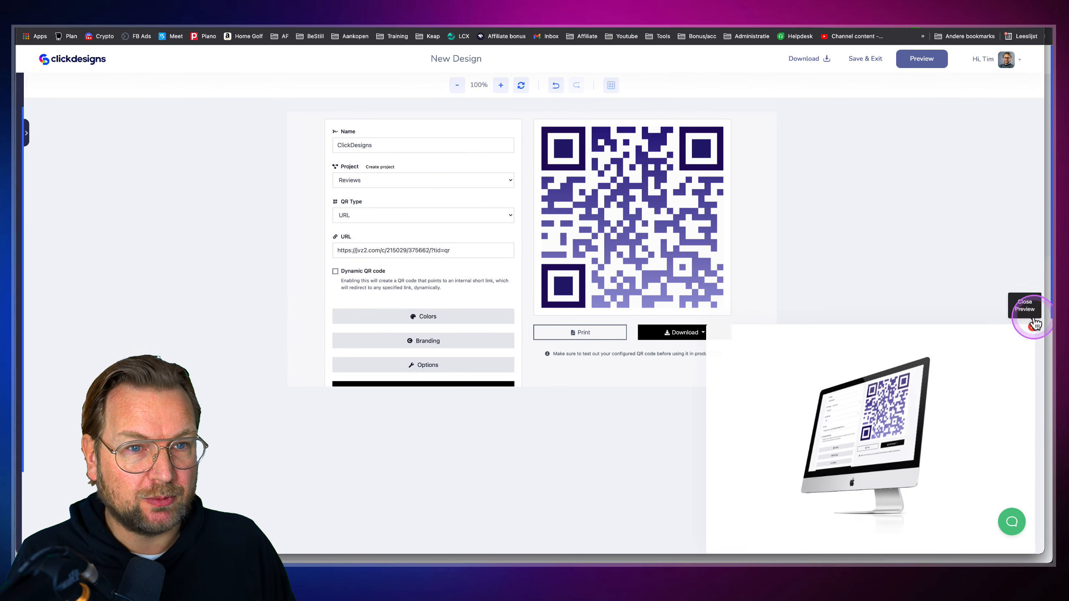
click(866, 61)
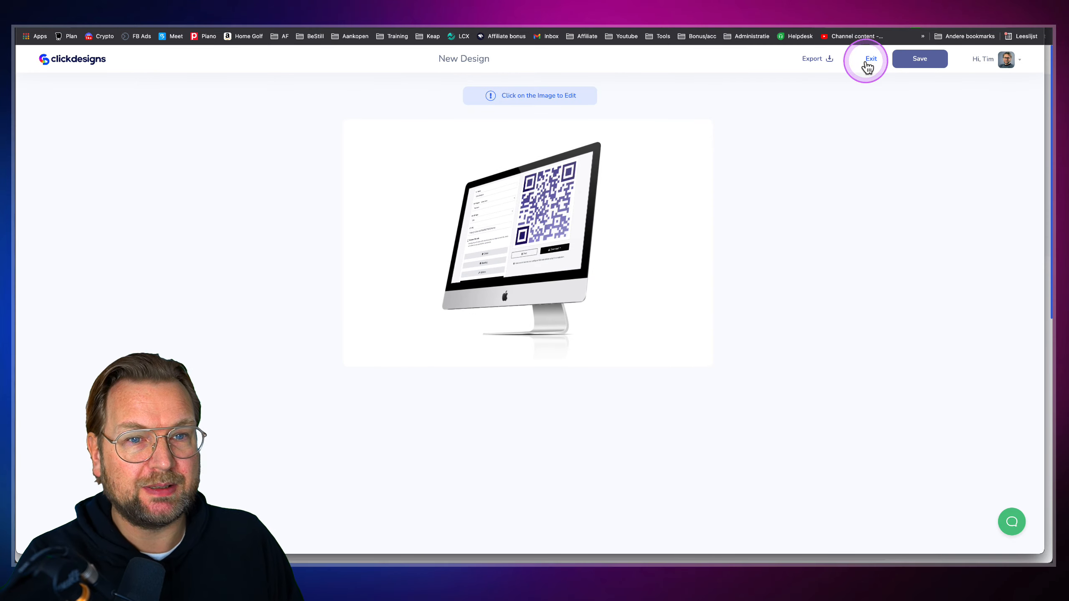
click(905, 59)
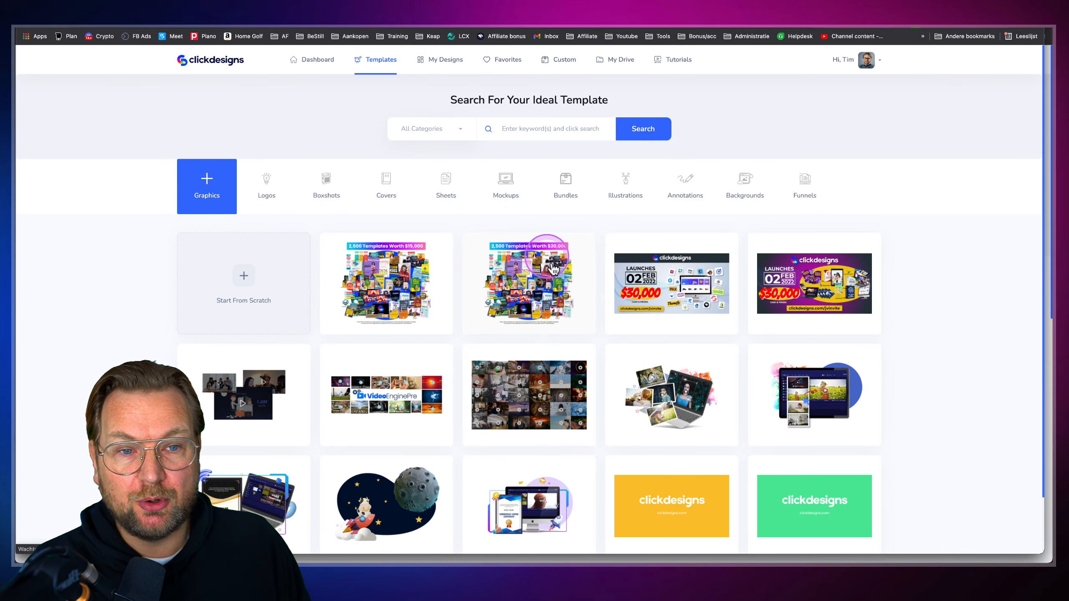
Start another bundle from the first template titled 'test' and create a blank design for the box's front face
click(566, 187)
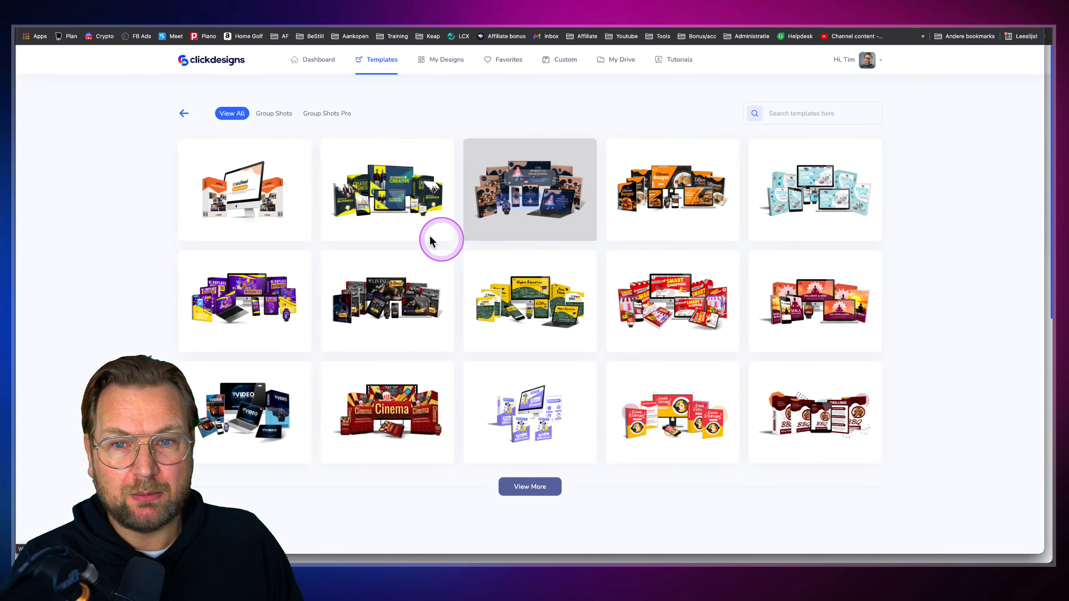
click(240, 201)
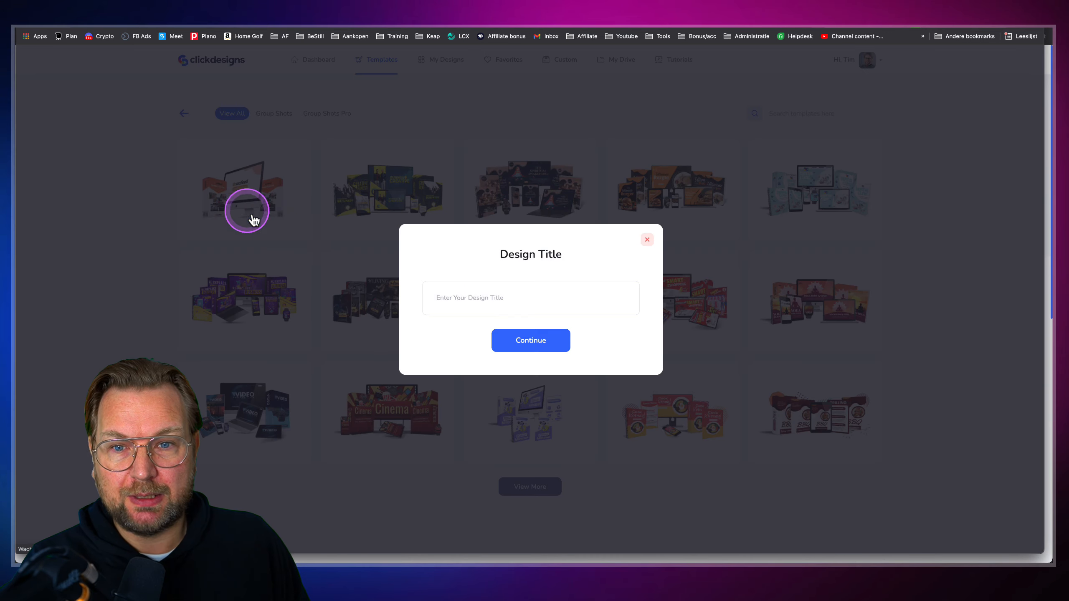
click(468, 303)
text(test)
click(519, 340)
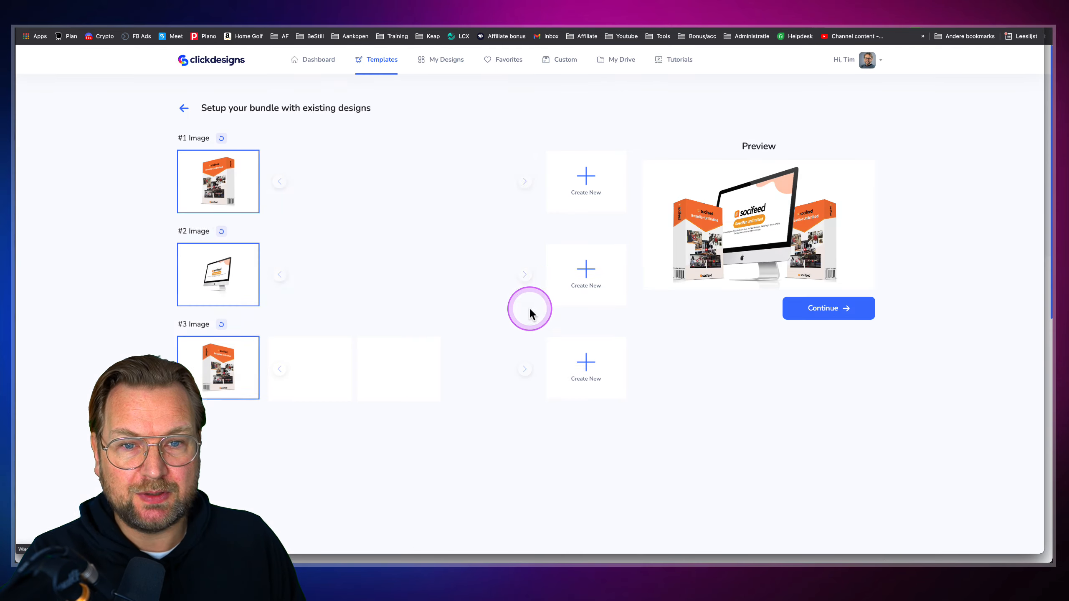
click(573, 379)
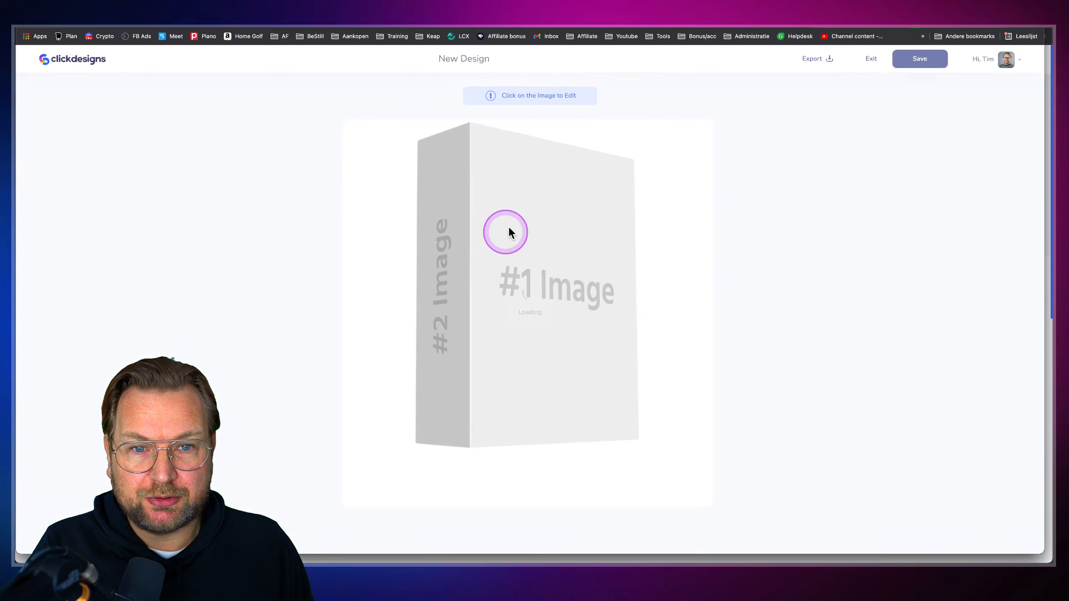
click(541, 275)
click(468, 252)
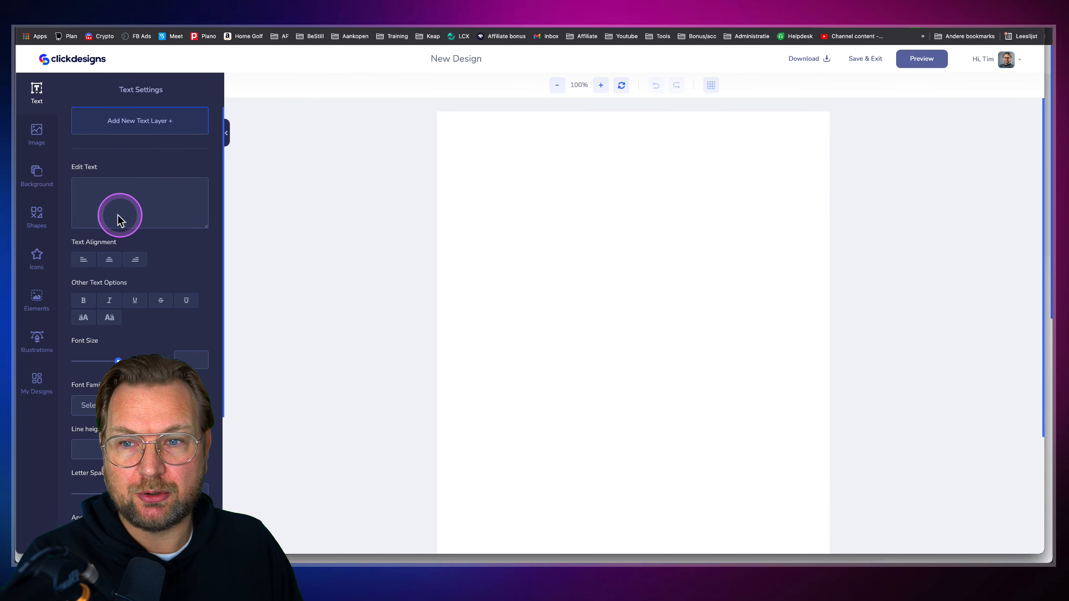
Add the QR generator homepage screenshot from My Images and zoom the canvas to 70%
click(37, 133)
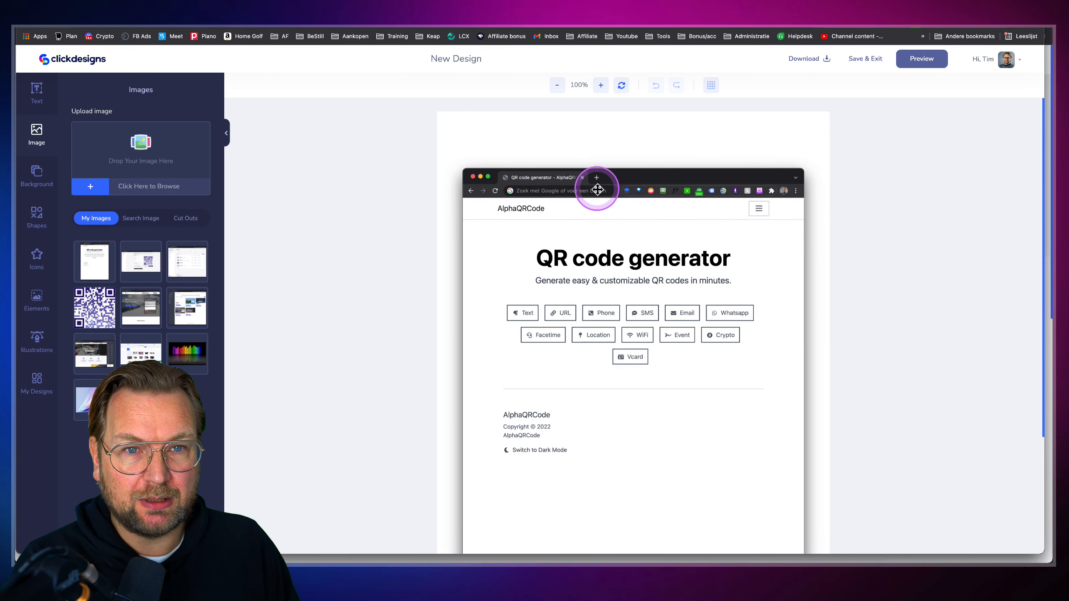
click(557, 86)
click(557, 86)
click(558, 87)
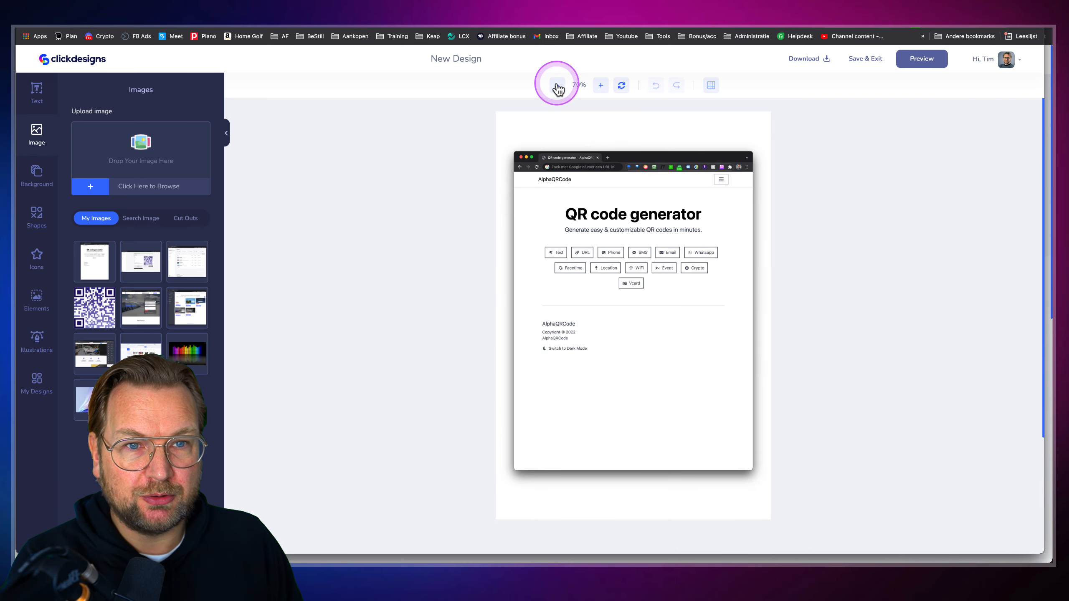
Enlarge the screenshot to fill the front face and align it to the top edge
drag(582, 248, 561, 195)
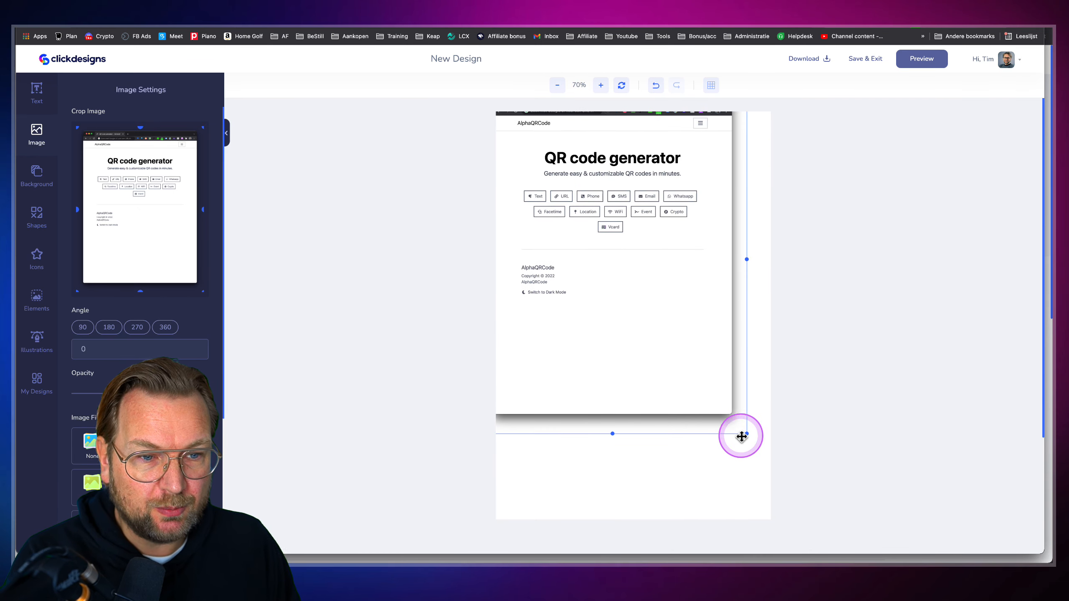
drag(745, 433, 830, 499)
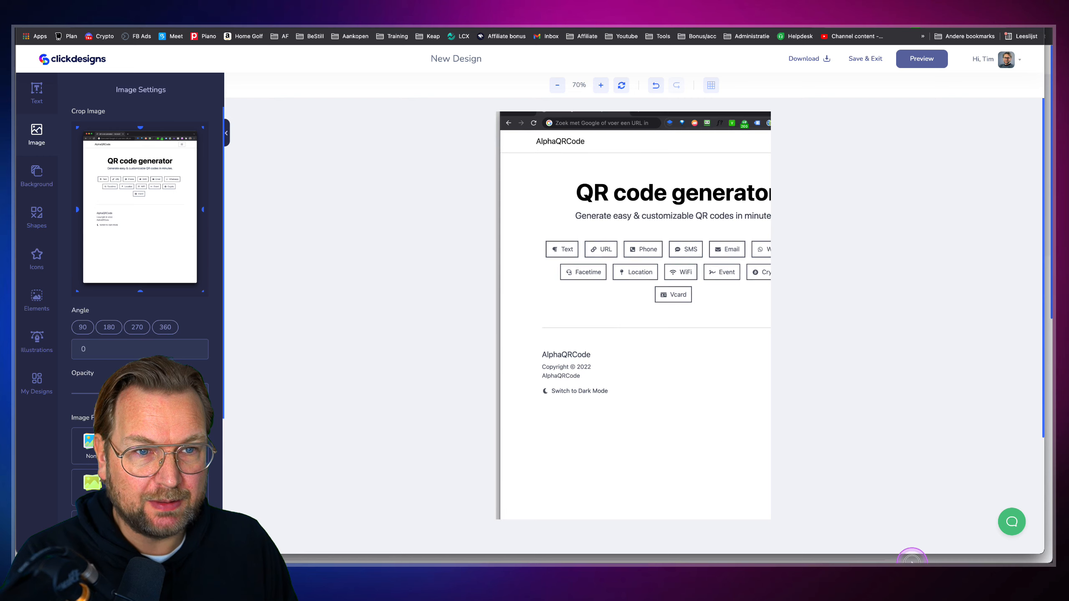
drag(697, 399, 677, 393)
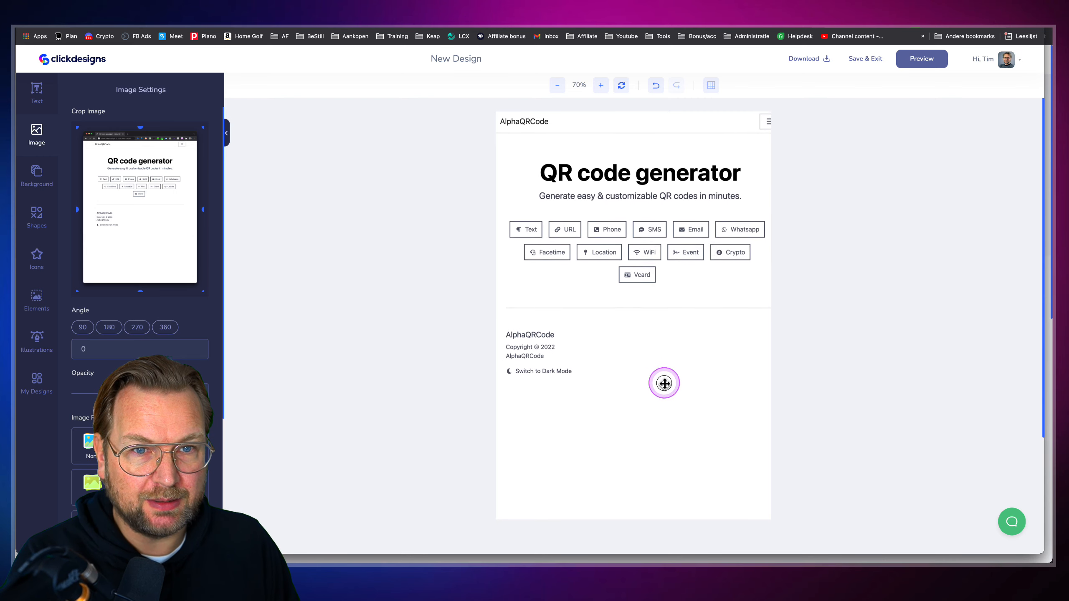
drag(664, 386, 730, 453)
drag(510, 138, 558, 130)
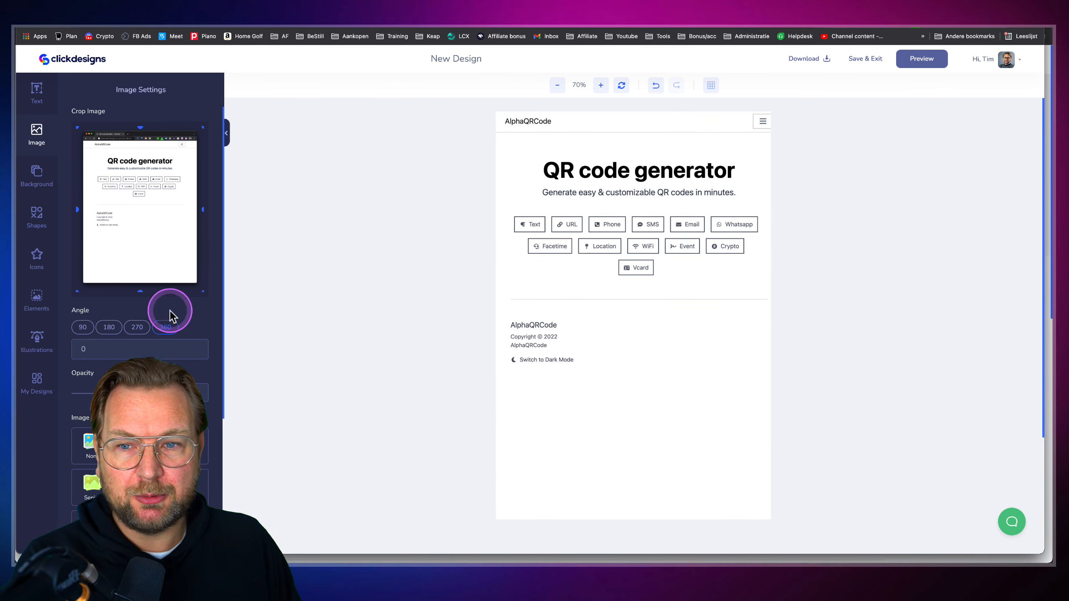
click(34, 127)
Add the QR code image from My Images and move it below the divider line beside the footer text
click(103, 309)
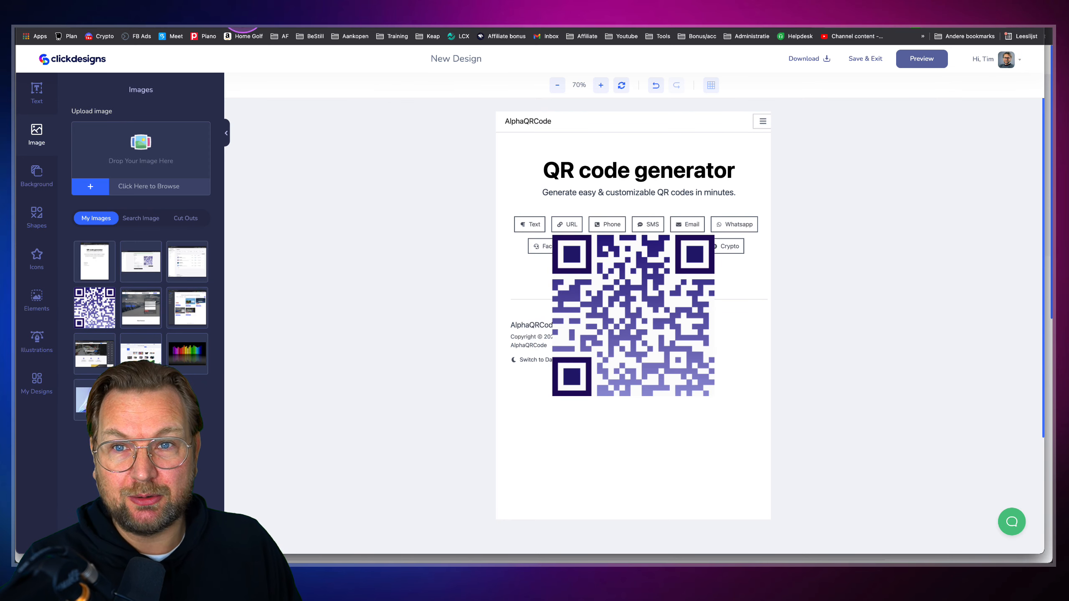
click(227, 7)
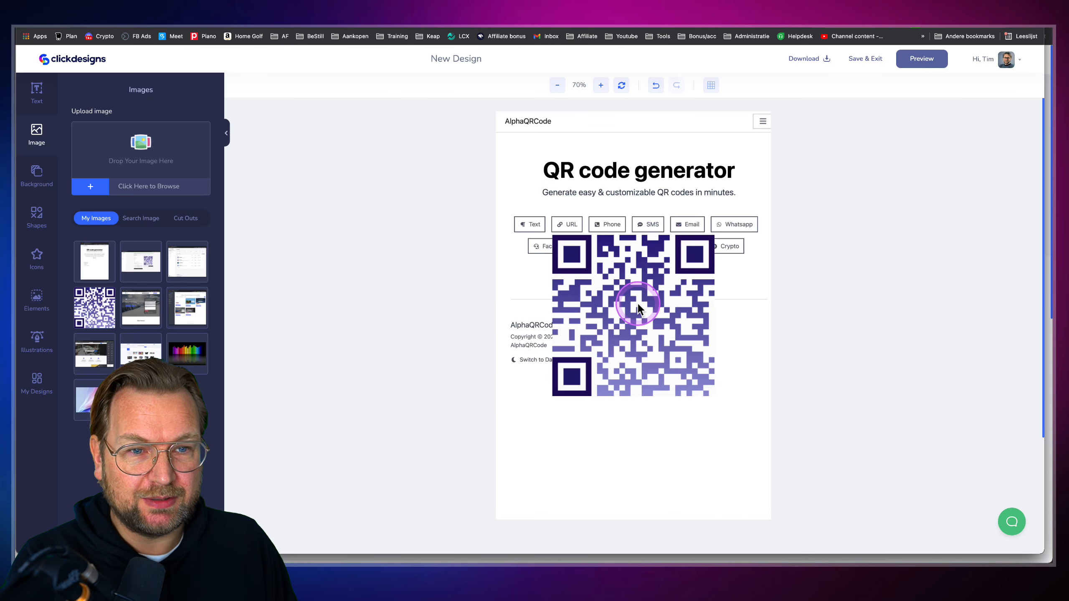
click(638, 308)
drag(682, 243, 679, 371)
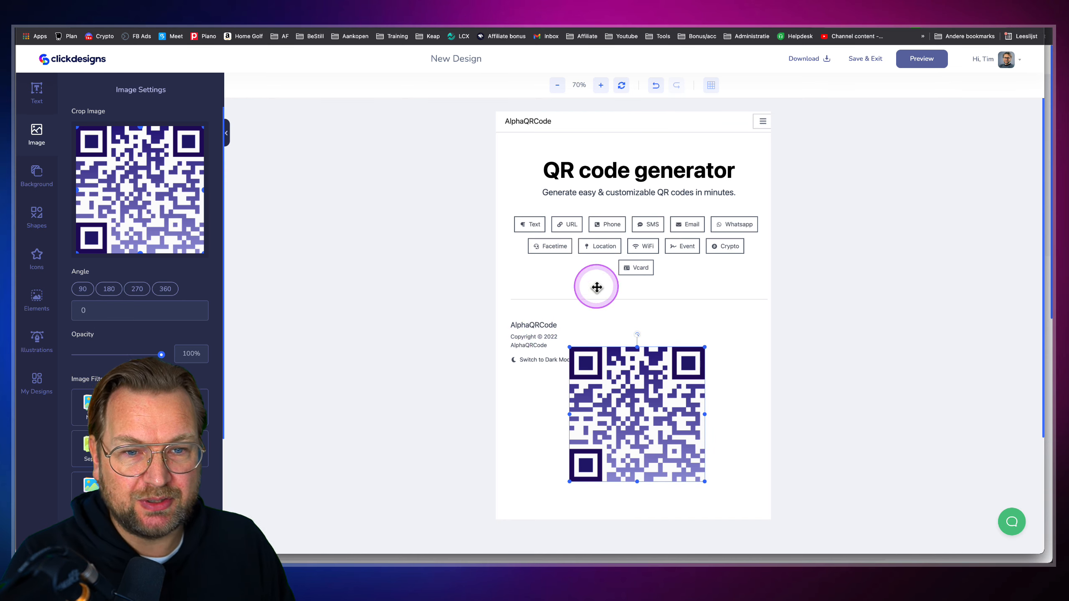
scroll(532, 332, up, 5)
scroll(486, 355, down, 3)
scroll(486, 354, down, 2)
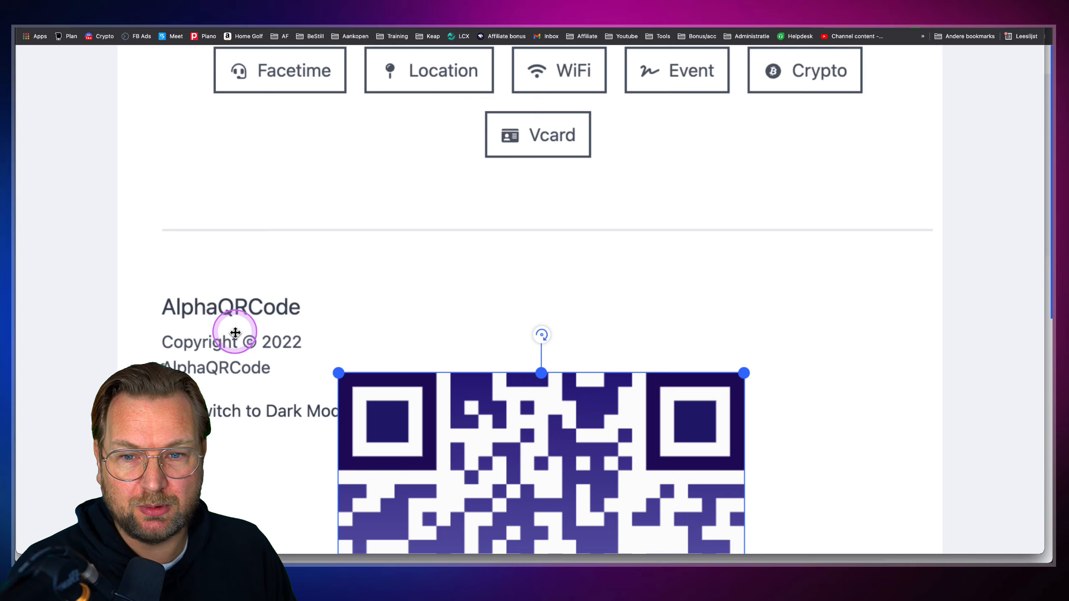
scroll(231, 332, down, 5)
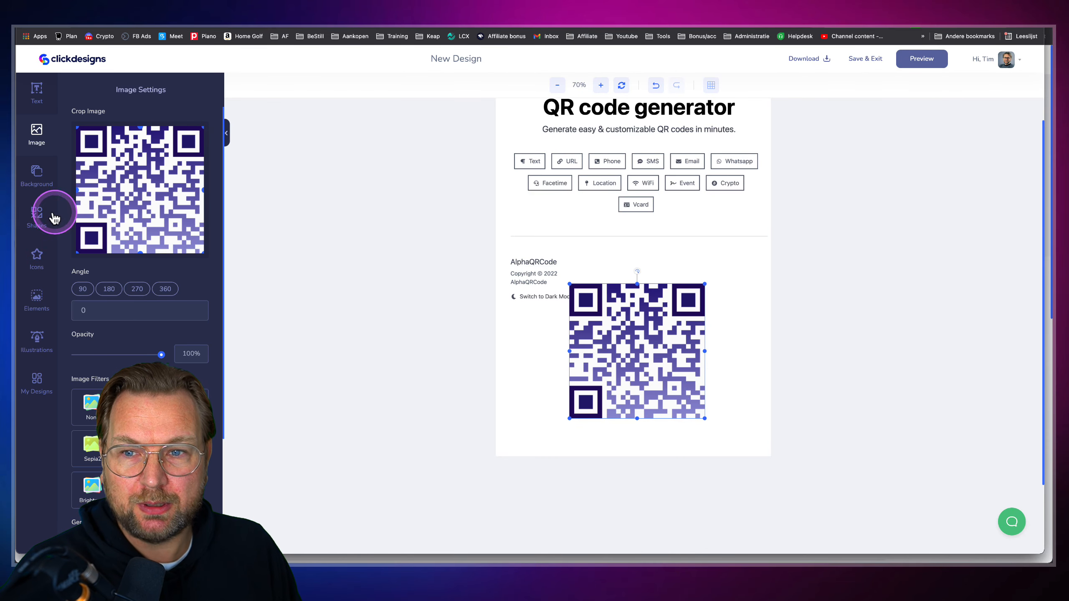
Add a square shape from the common shapes and place it over the footer text
click(36, 215)
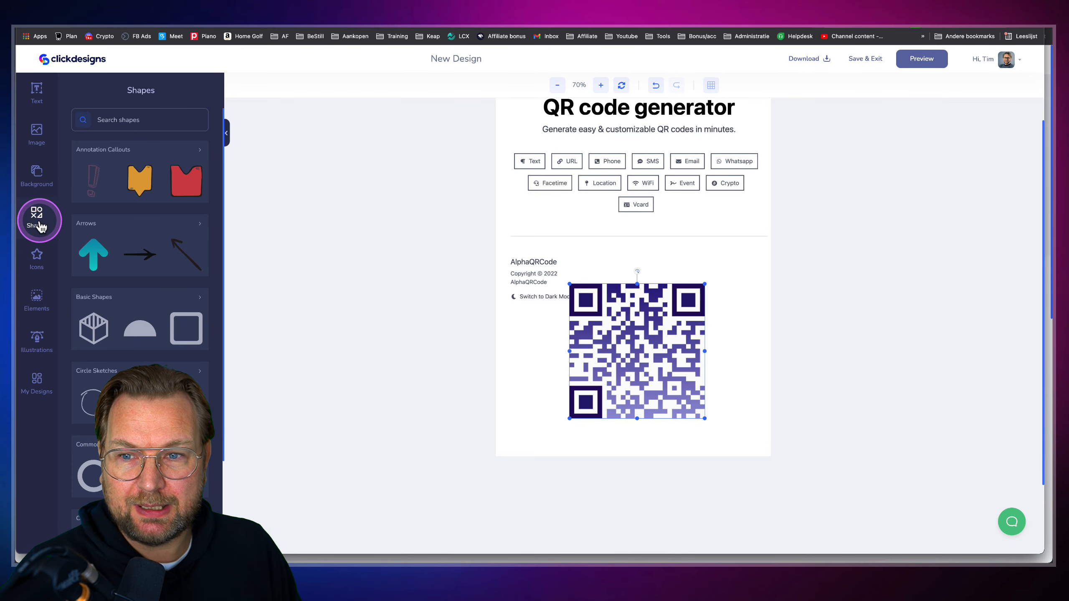
drag(63, 80, 18, 403)
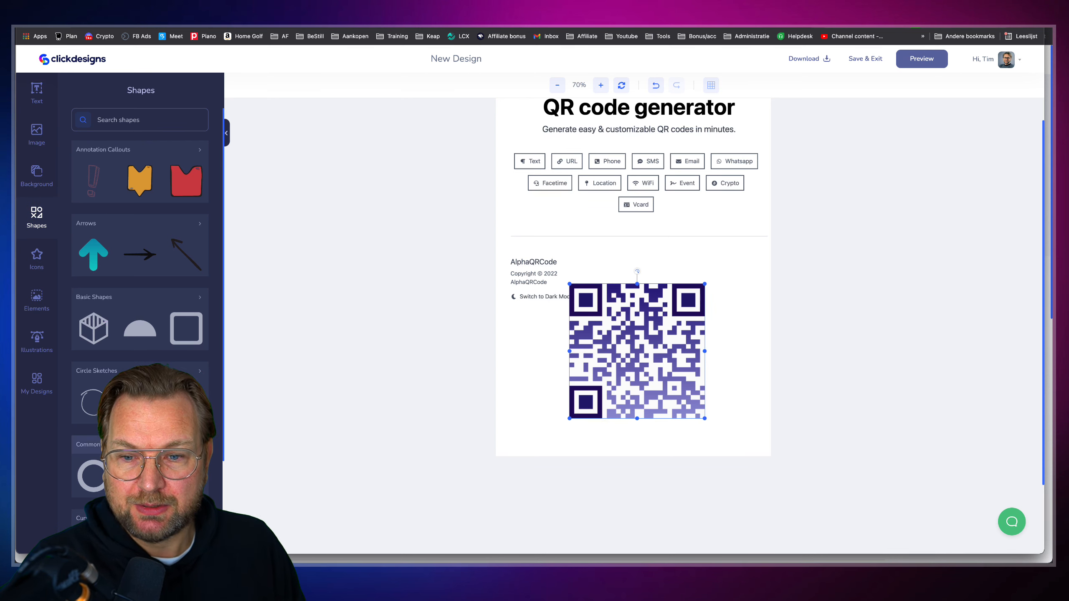
click(198, 444)
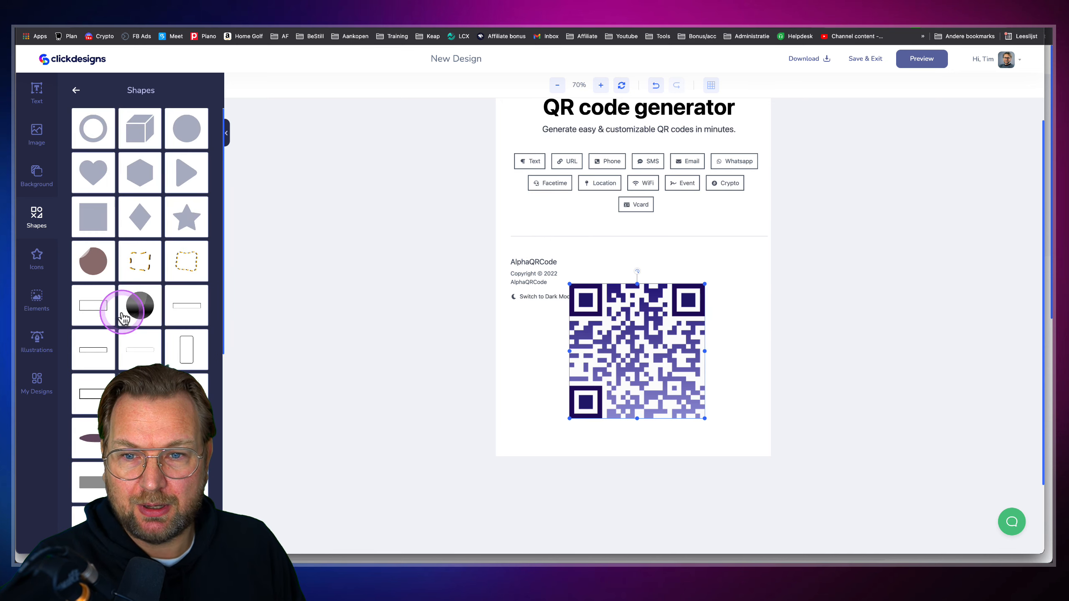
scroll(122, 316, down, 10)
scroll(124, 317, up, 10)
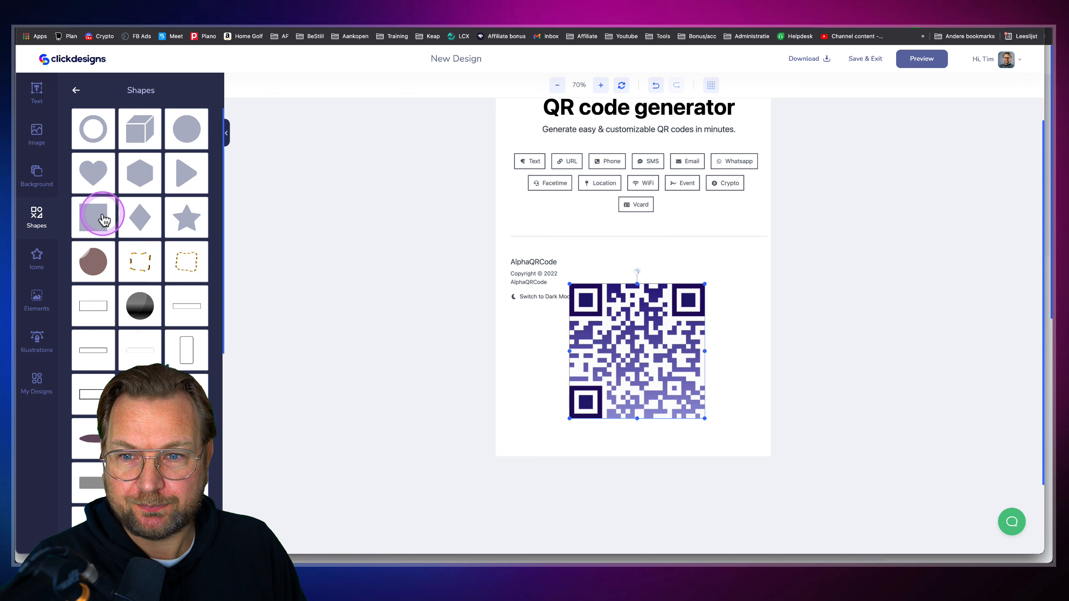
click(102, 220)
drag(627, 256, 549, 302)
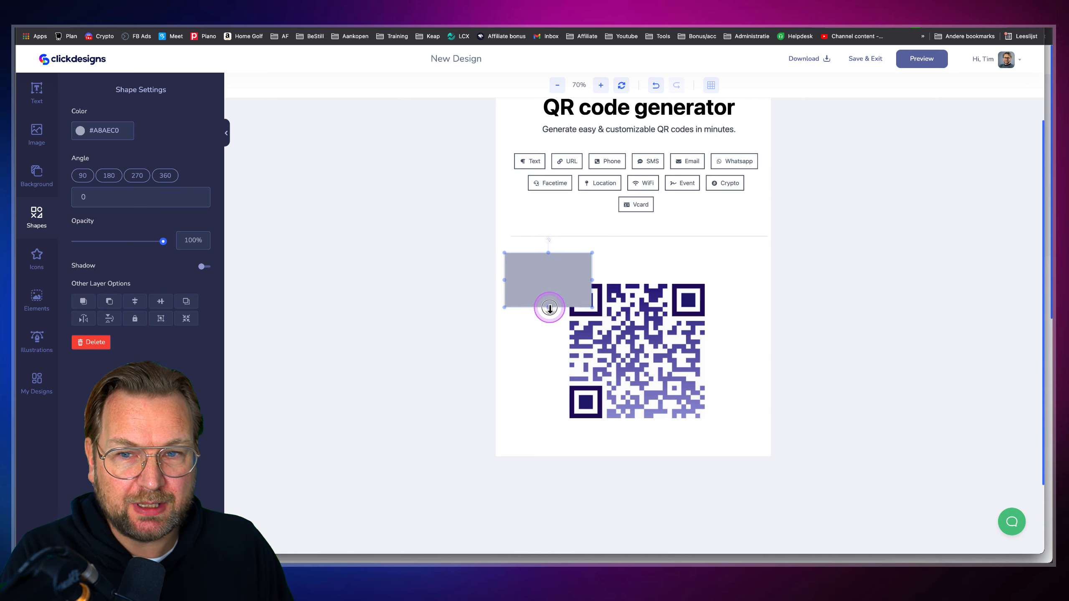
Colour the rectangle white (#FFFFFF) and deselect it
click(81, 129)
drag(85, 152, 74, 143)
click(129, 315)
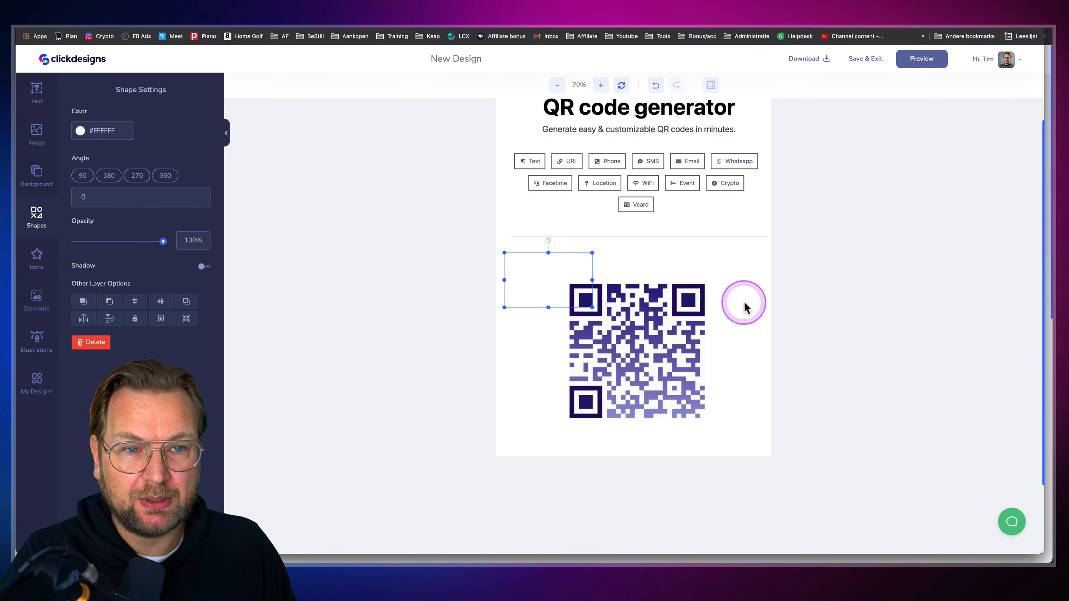
click(758, 296)
scroll(754, 342, up, 3)
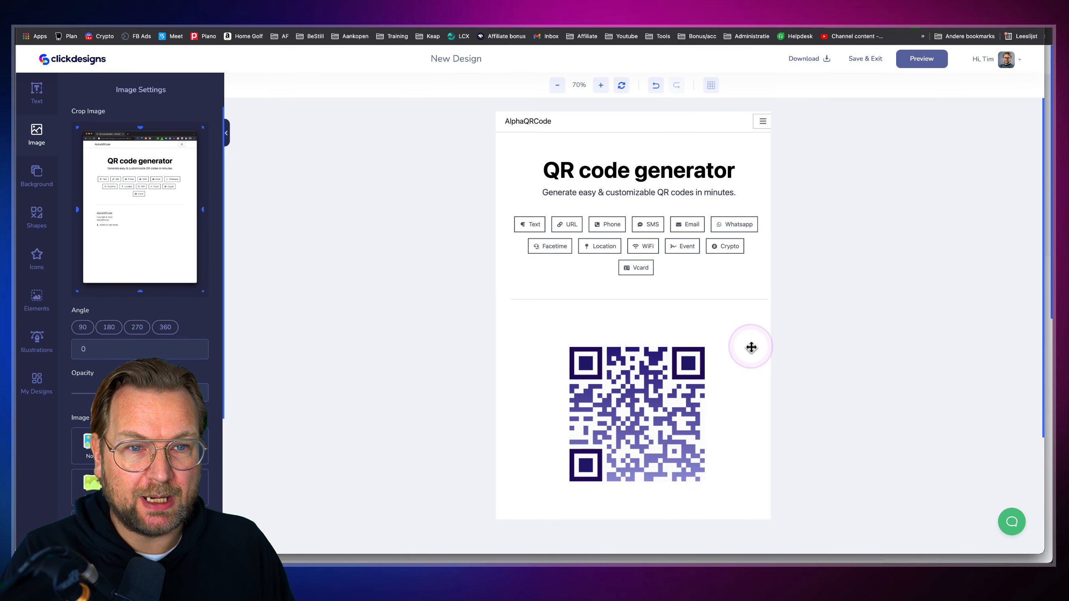
Nudge the QR code slightly up and left with the alignment grid shown
click(711, 87)
click(651, 379)
drag(652, 379, 650, 378)
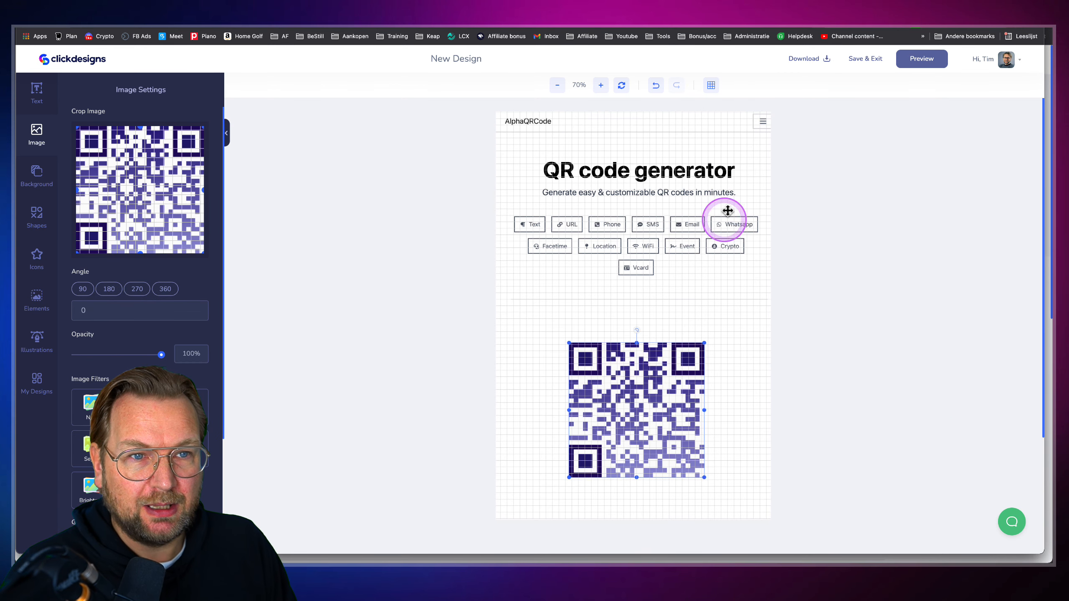
click(711, 86)
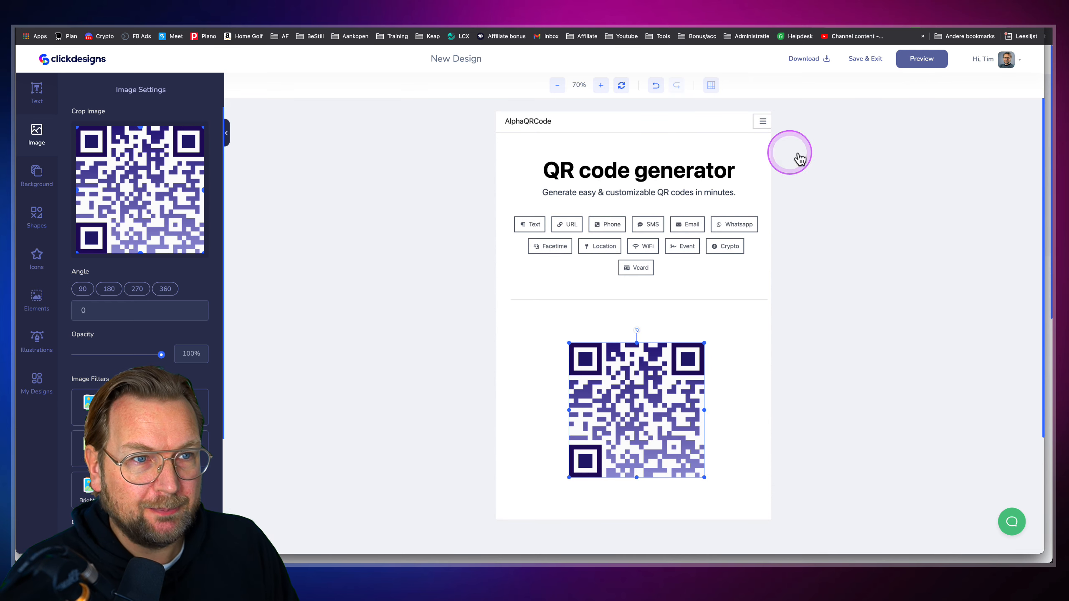
Preview the front design on the 3D box and save it back to the mockup
click(930, 62)
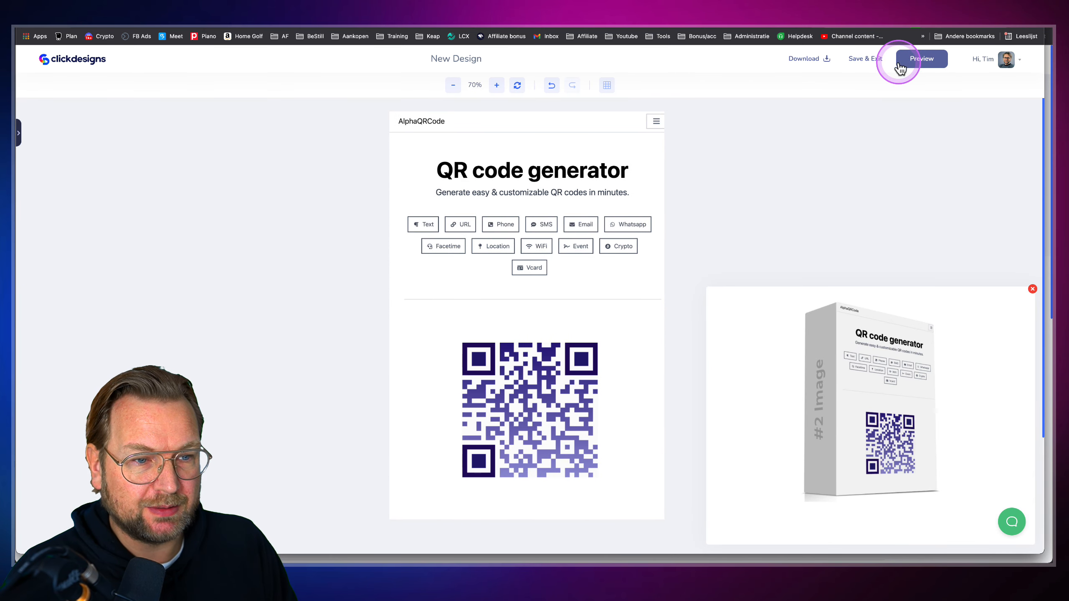
click(858, 61)
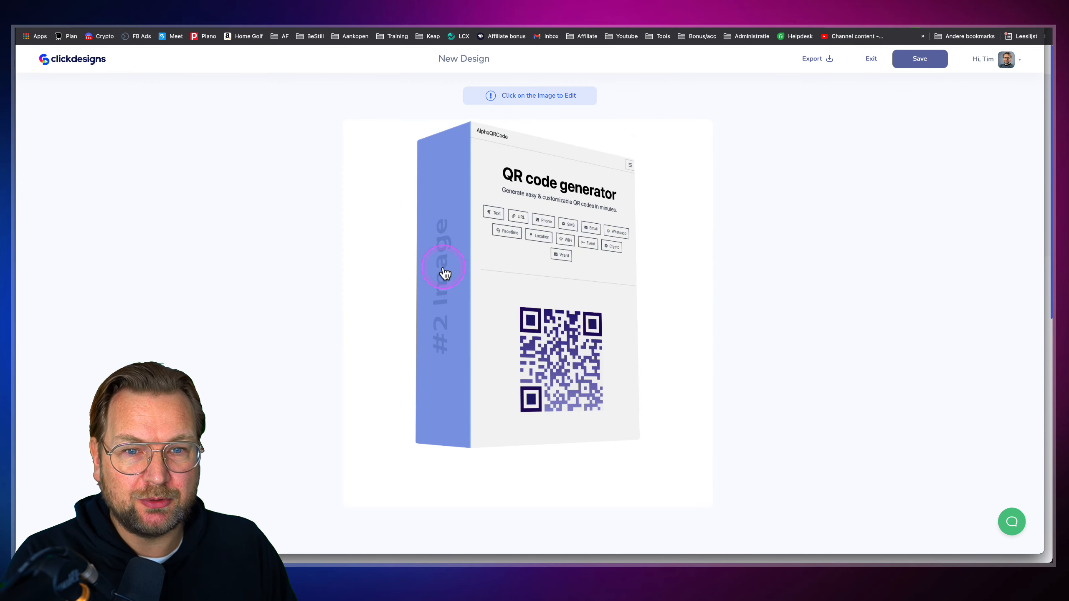
click(444, 273)
Start a new spine design with a text layer reading 'ALPHA QR CODE'
click(389, 252)
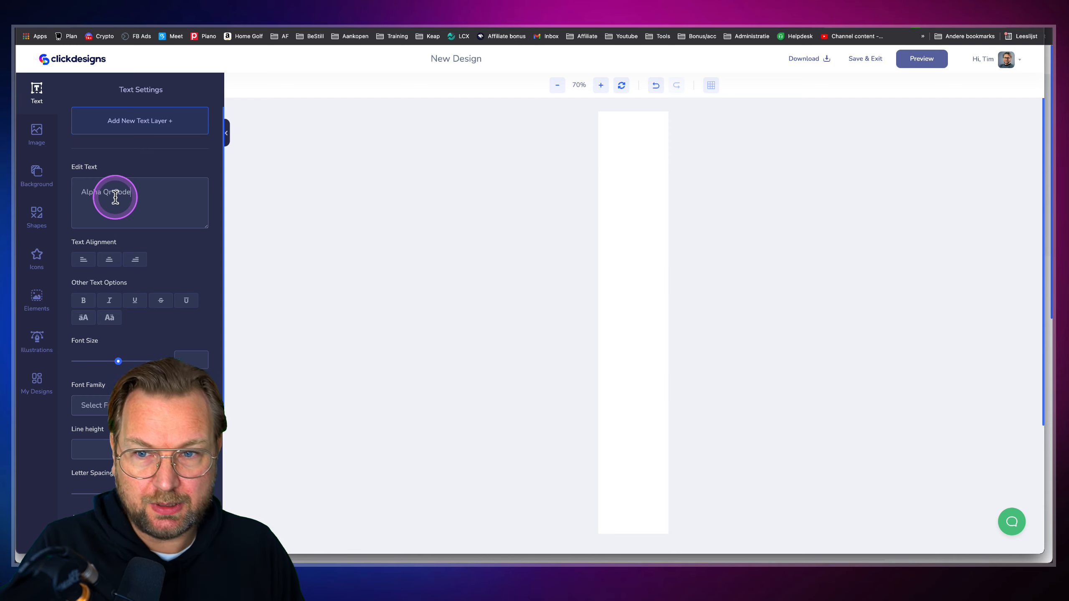
click(163, 122)
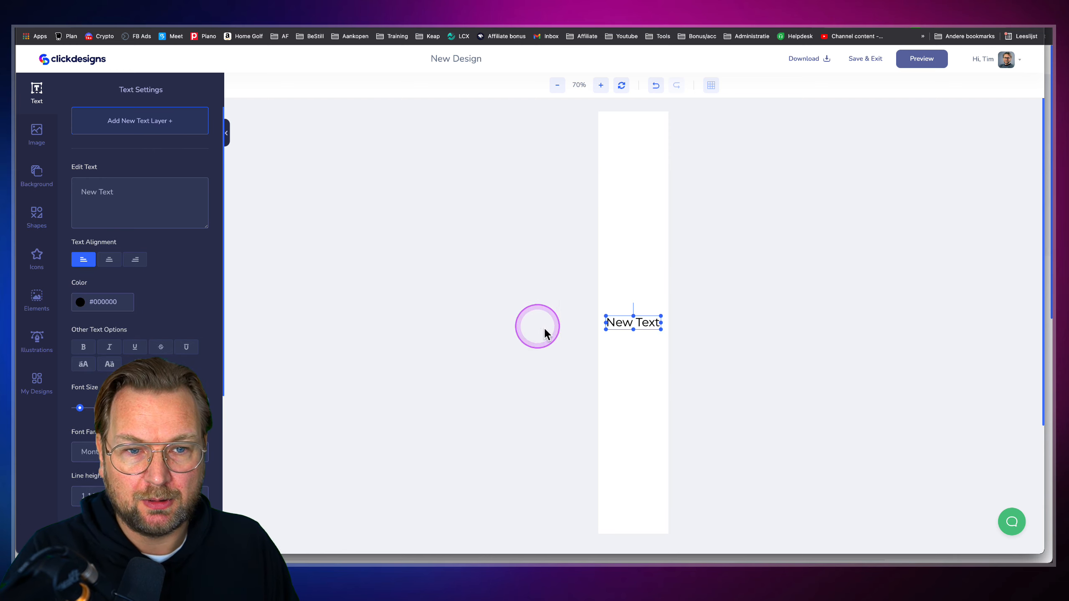
triple_click(106, 193)
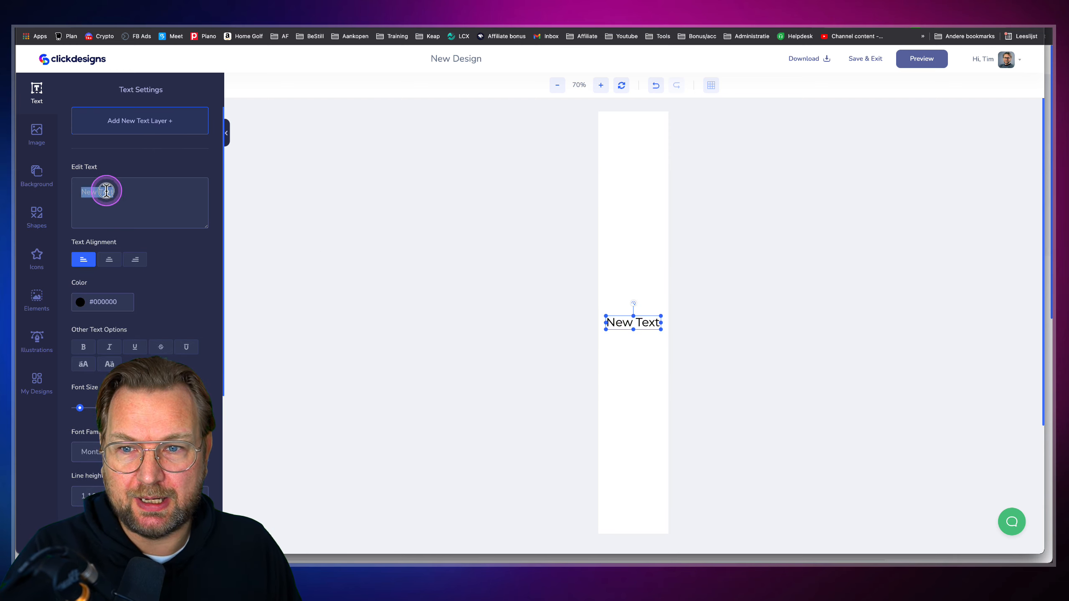
key(BackSpace)
text(ALPHA)
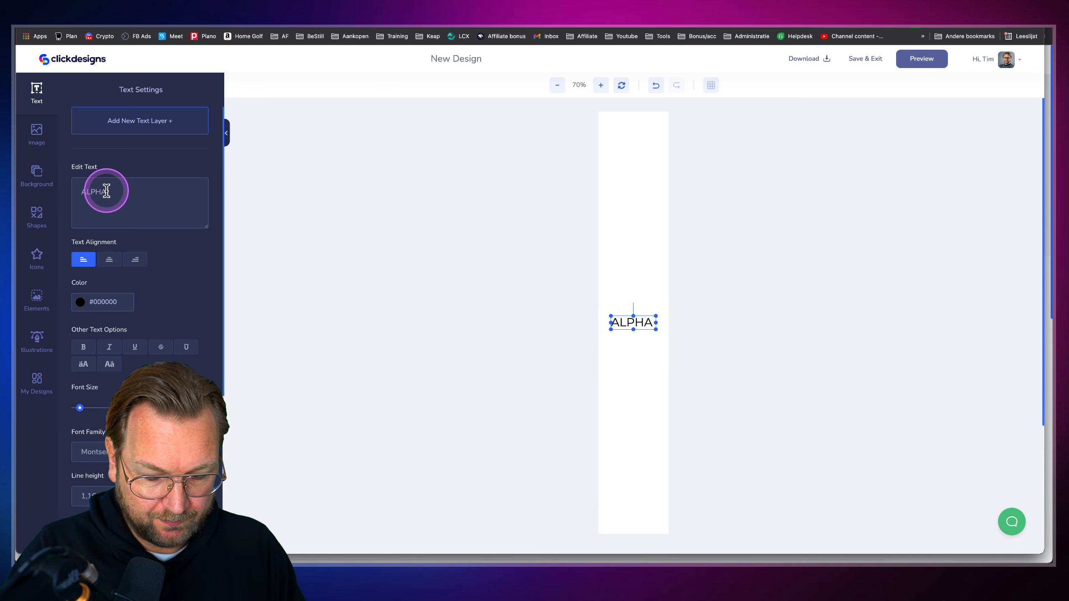
text( QR CODE)
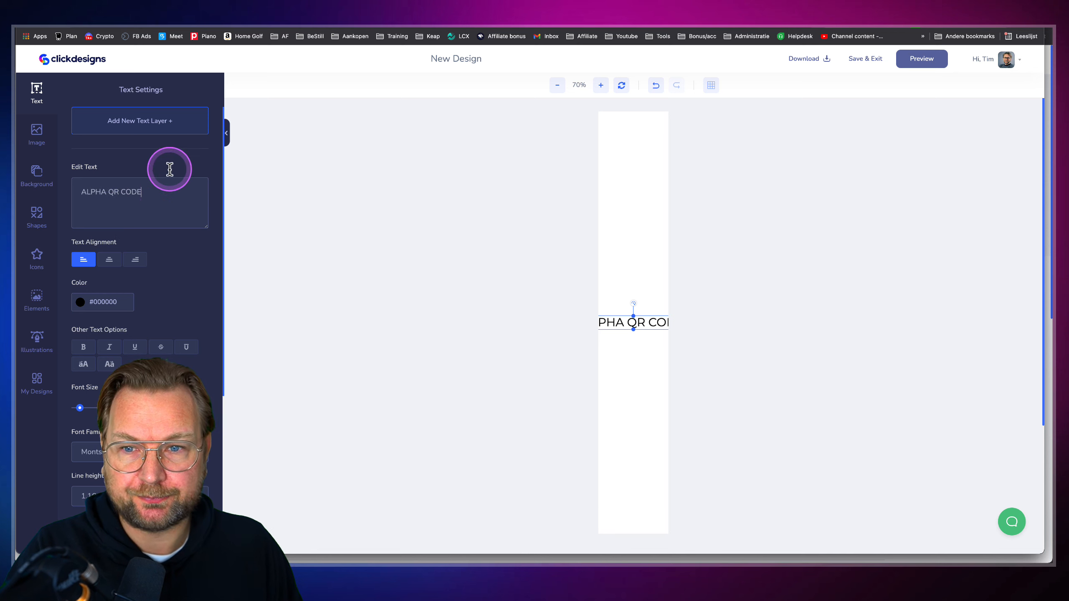
Set the spine text to angle 270, font size 90 and bold, then preview it
scroll(152, 381, down, 6)
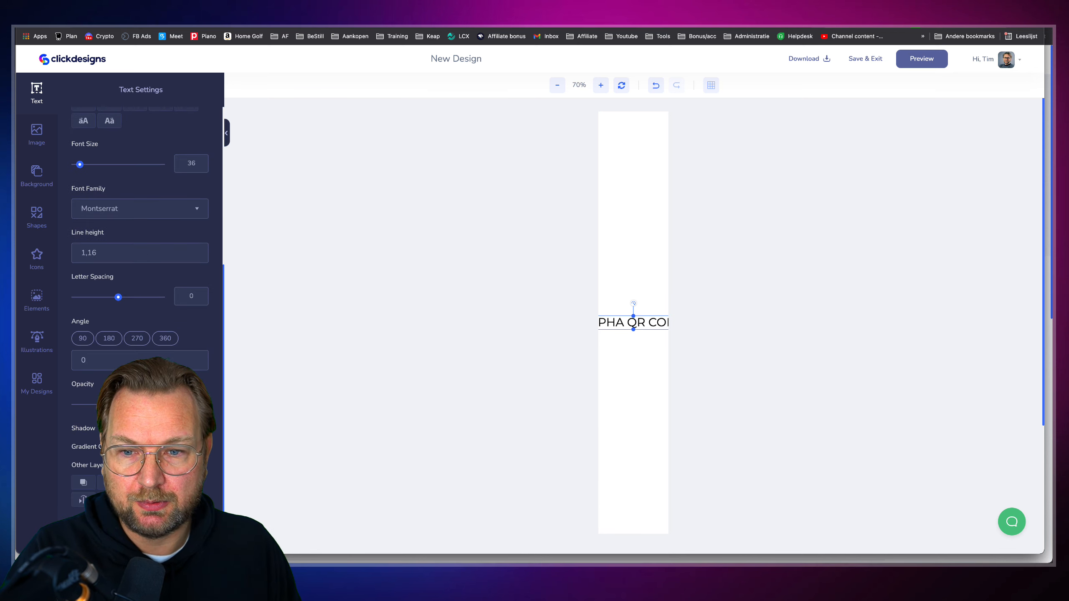
click(139, 339)
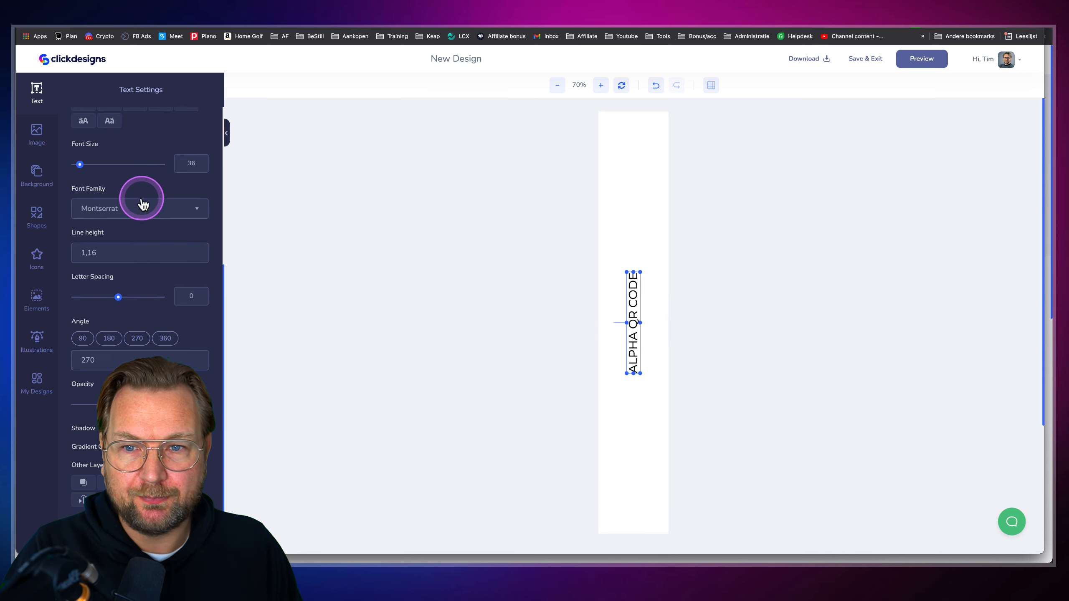
drag(79, 165, 89, 166)
scroll(103, 235, up, 5)
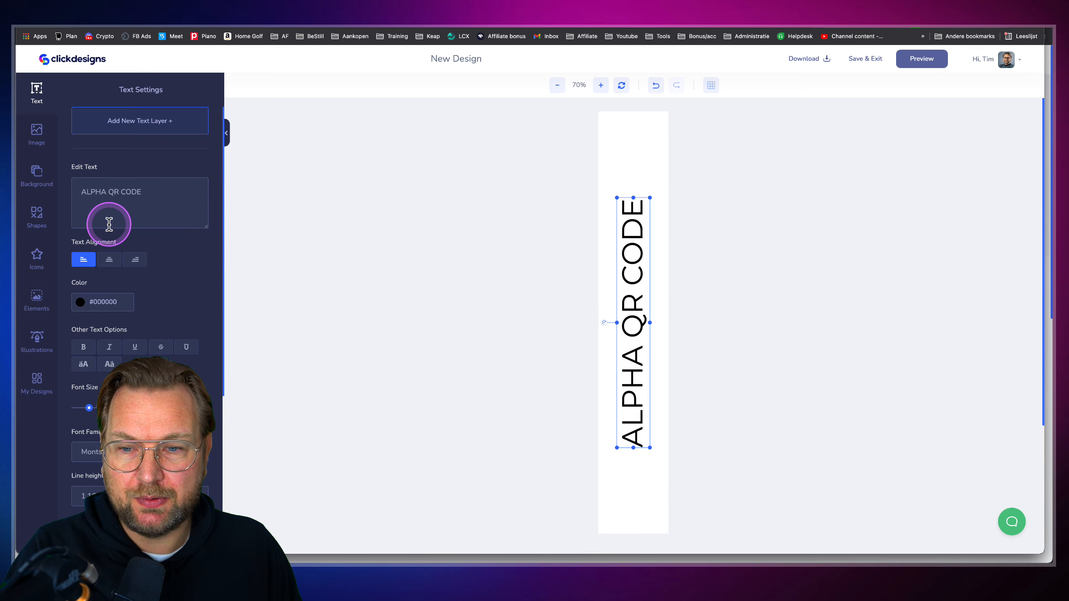
click(85, 348)
click(915, 61)
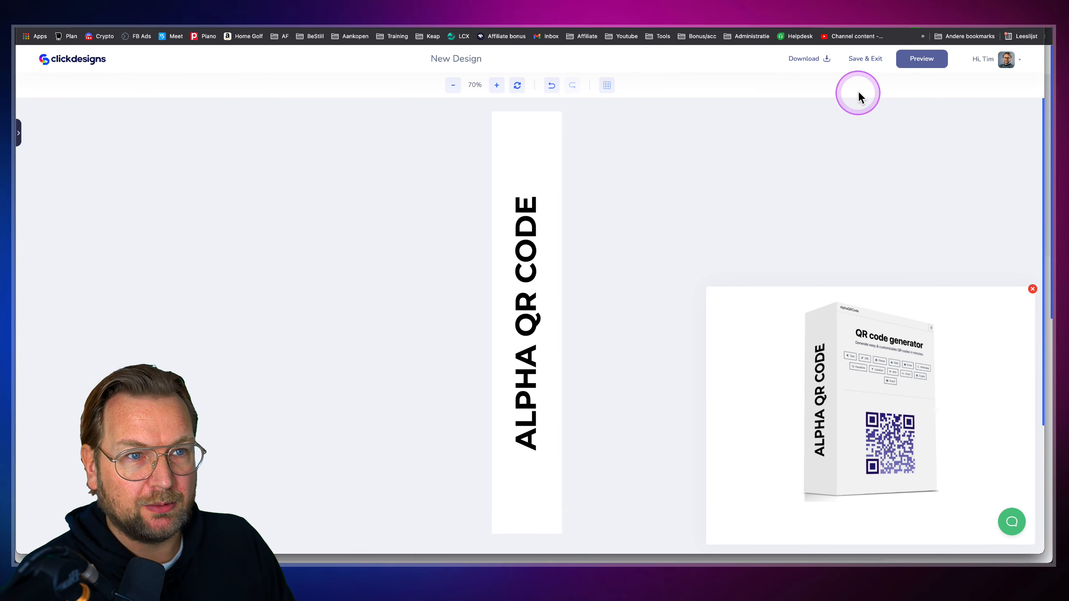
Place the QR code image at the foot of the spine below the vertical text and preview it
click(1032, 289)
click(38, 133)
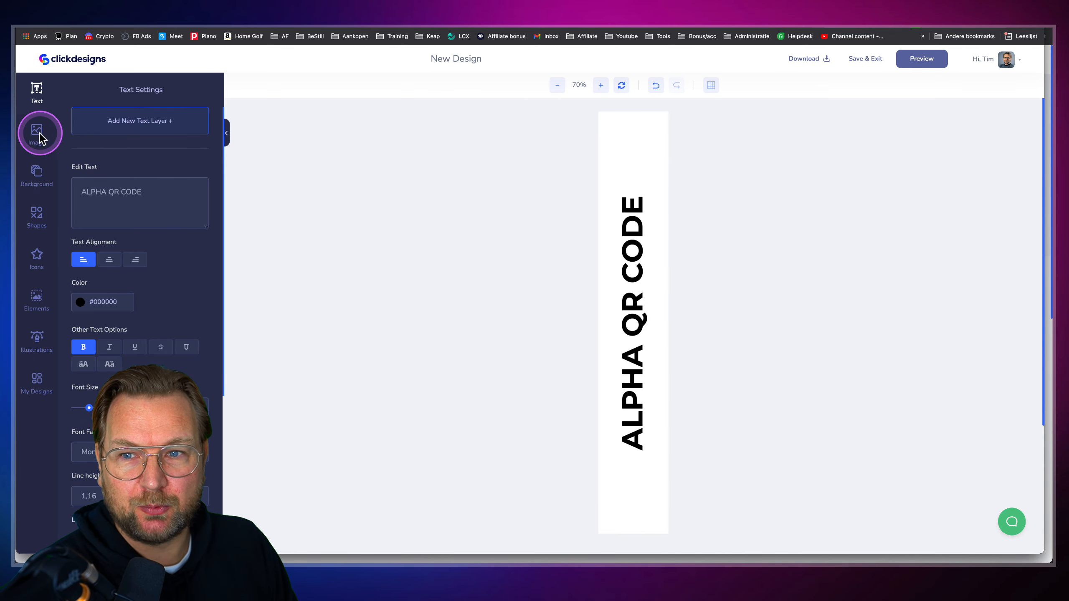
click(98, 310)
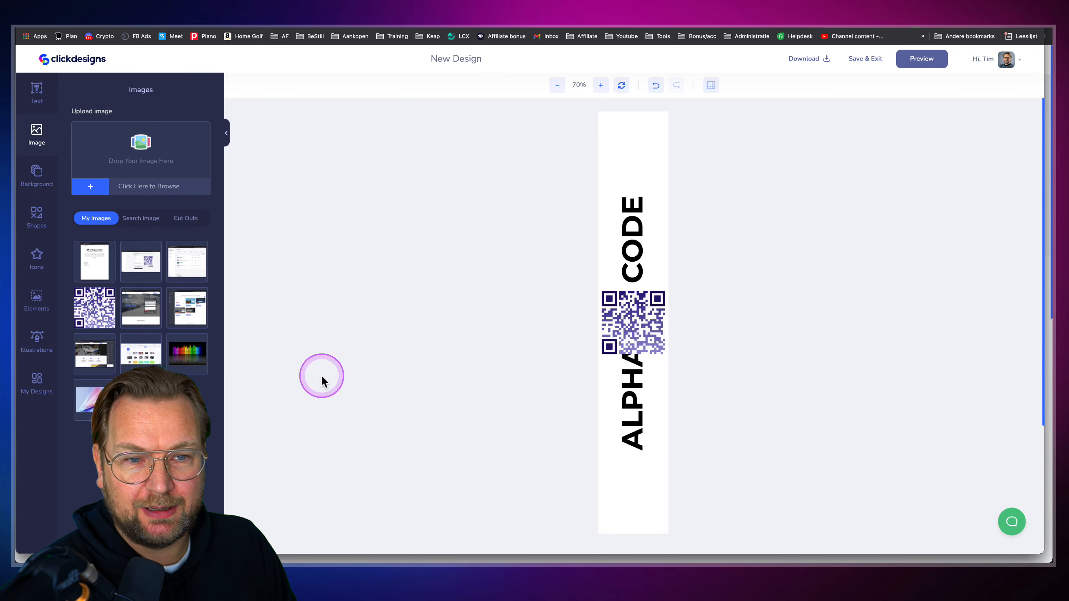
drag(632, 323, 639, 489)
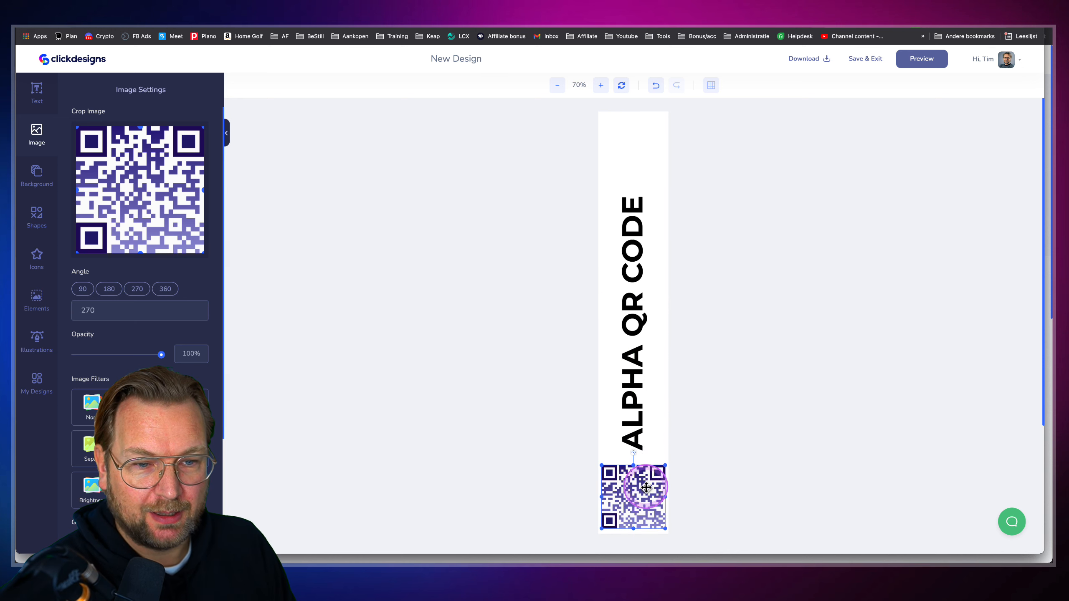
click(921, 67)
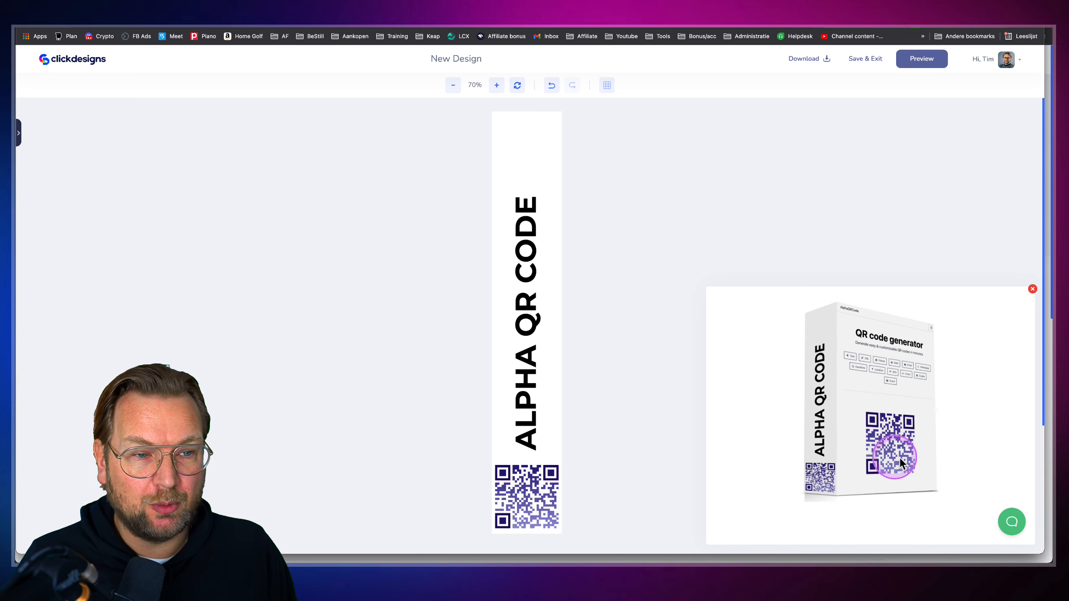
click(1032, 289)
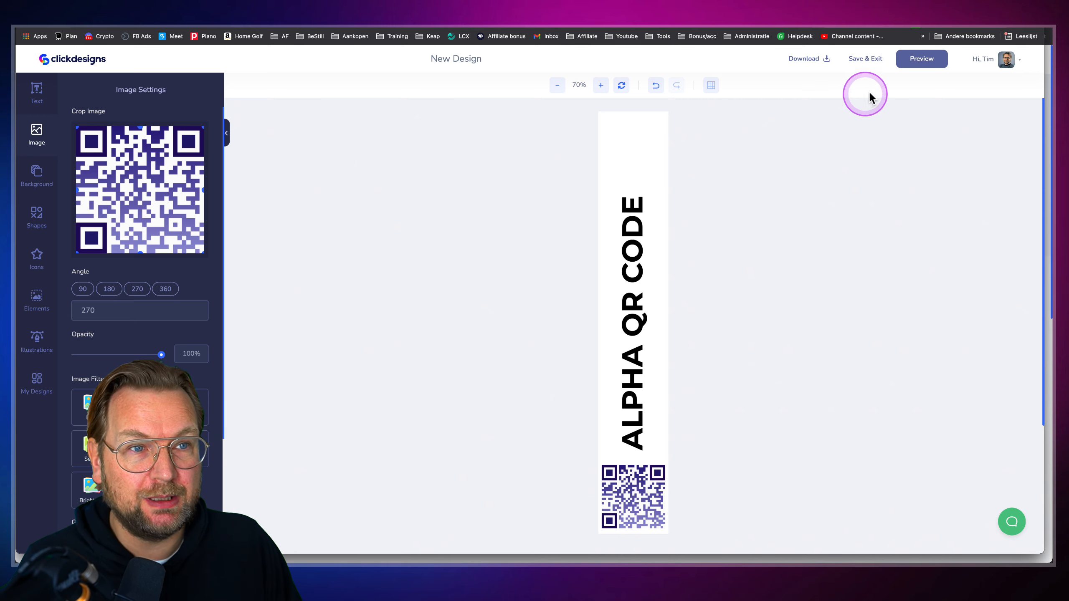
Save the spine design and then save the box mockup
click(876, 62)
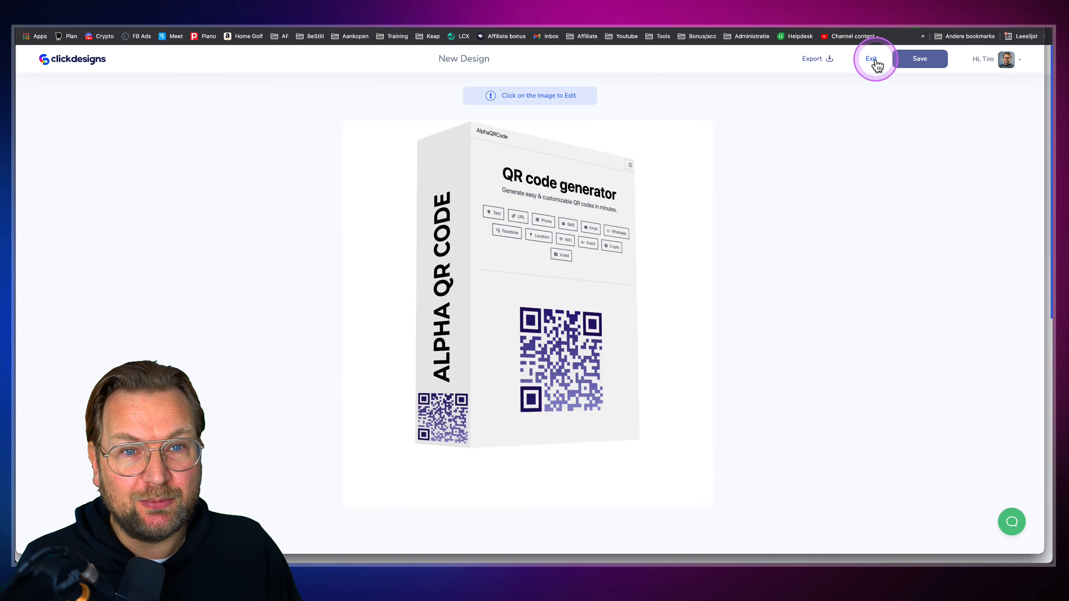
click(870, 59)
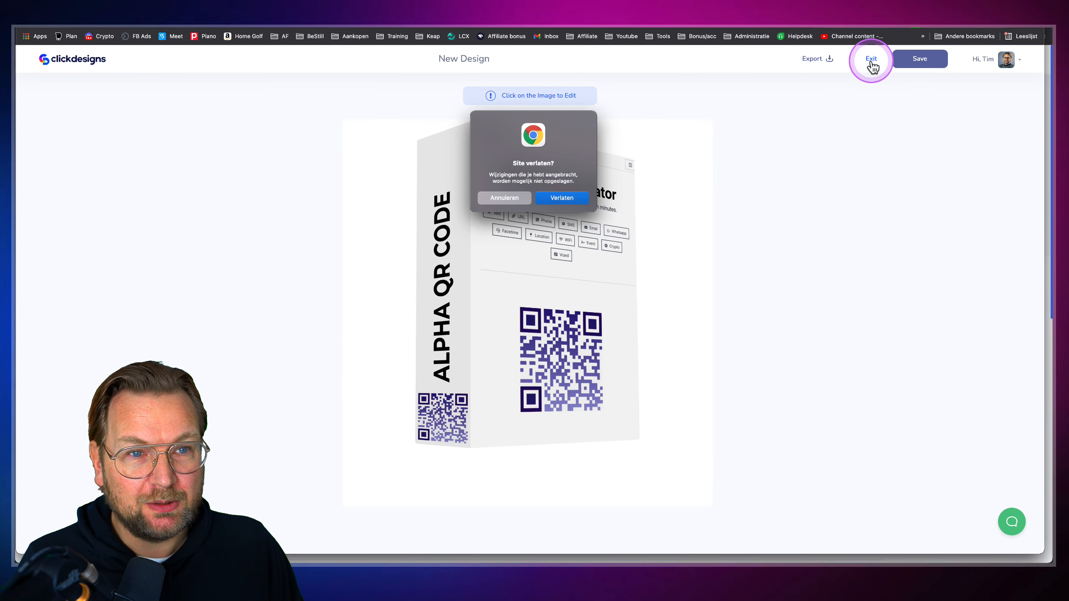
click(503, 195)
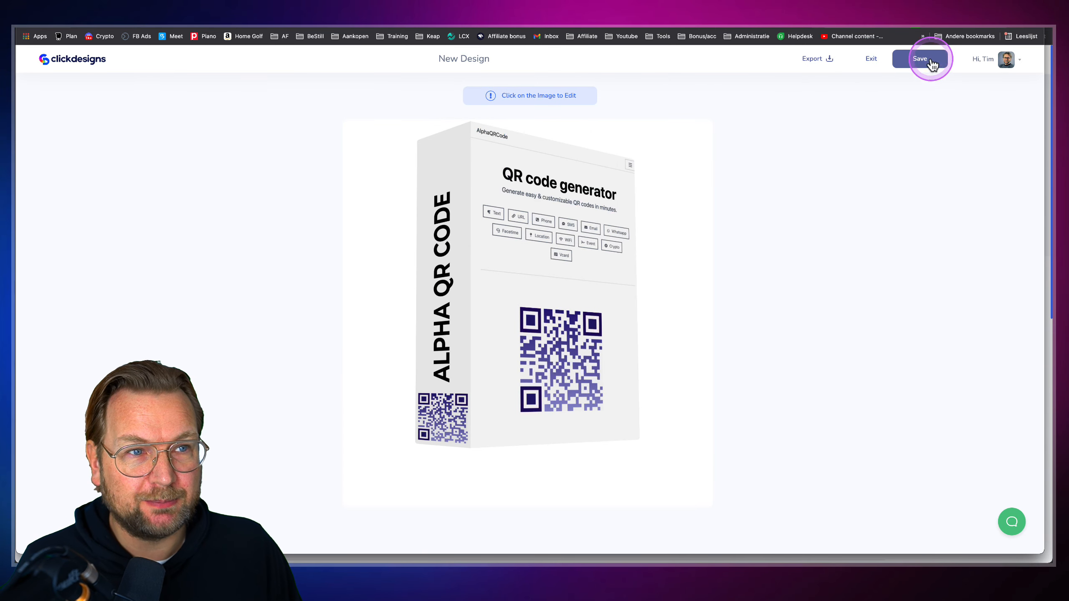
click(926, 59)
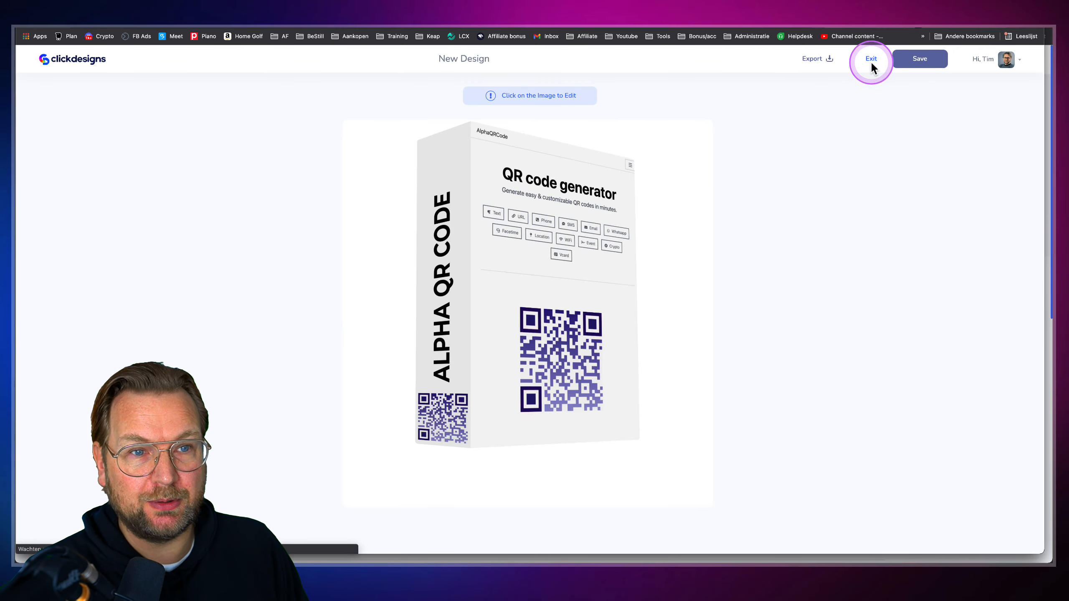
Leave the mockup editor and open the Bundles category in Templates
click(871, 60)
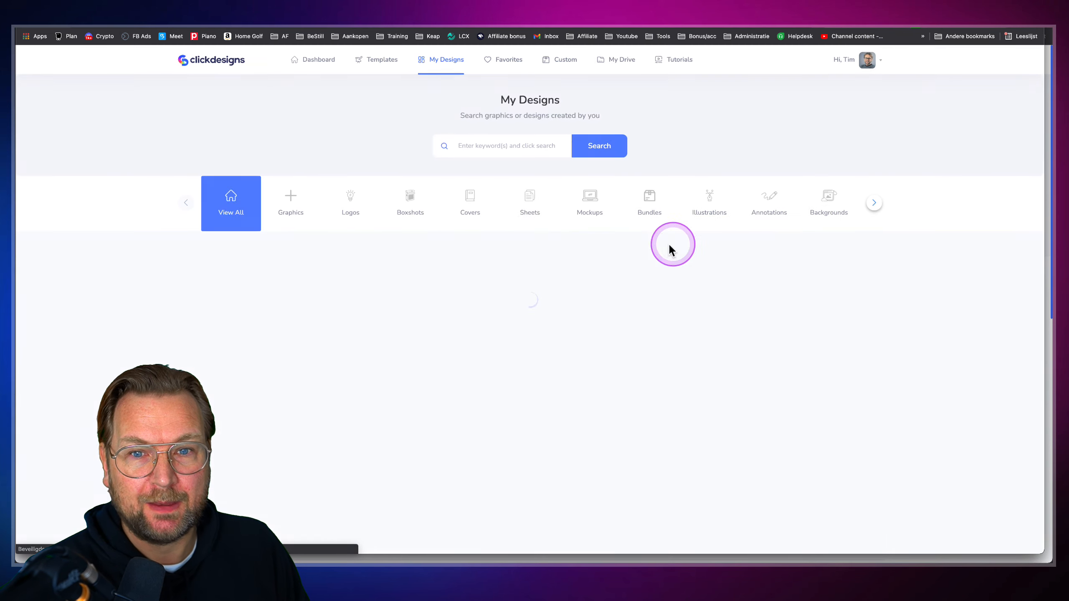
click(377, 62)
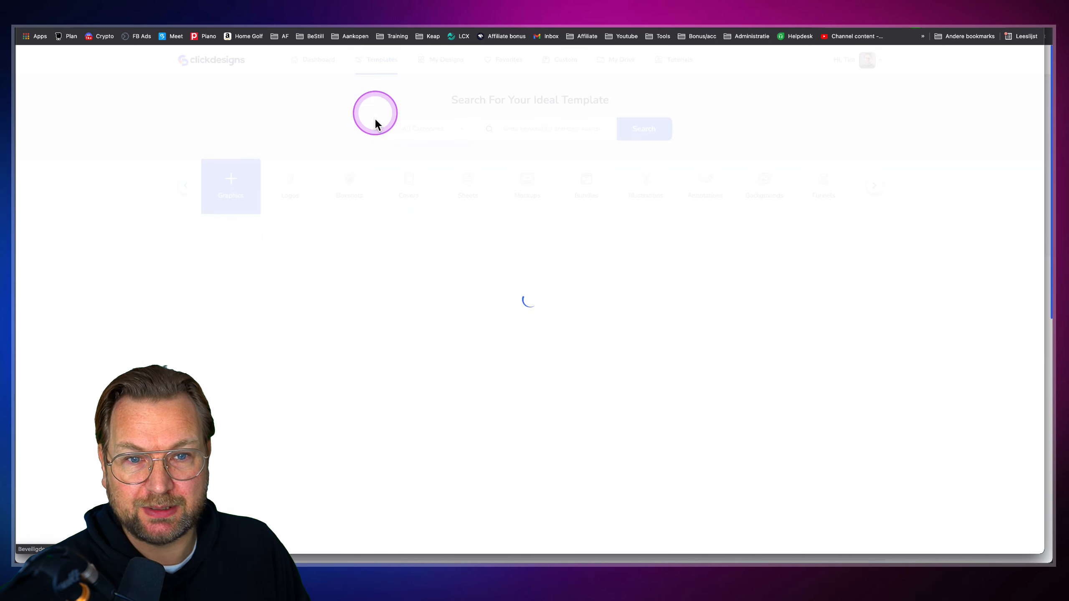
click(565, 181)
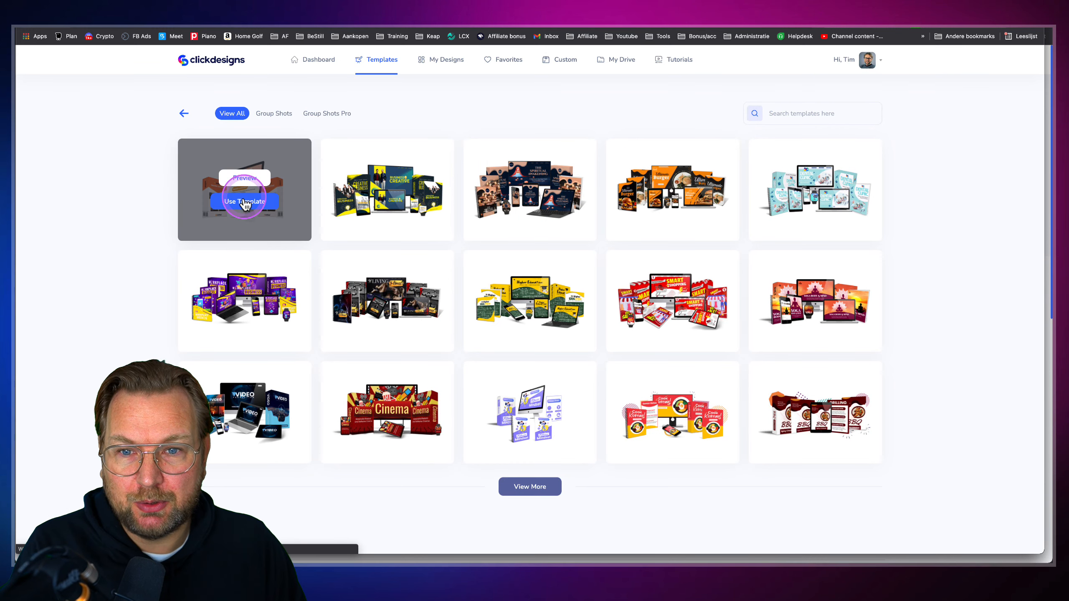
Start a design from the first bundle template, titled 'Alpha Qr Code'
click(244, 202)
click(478, 295)
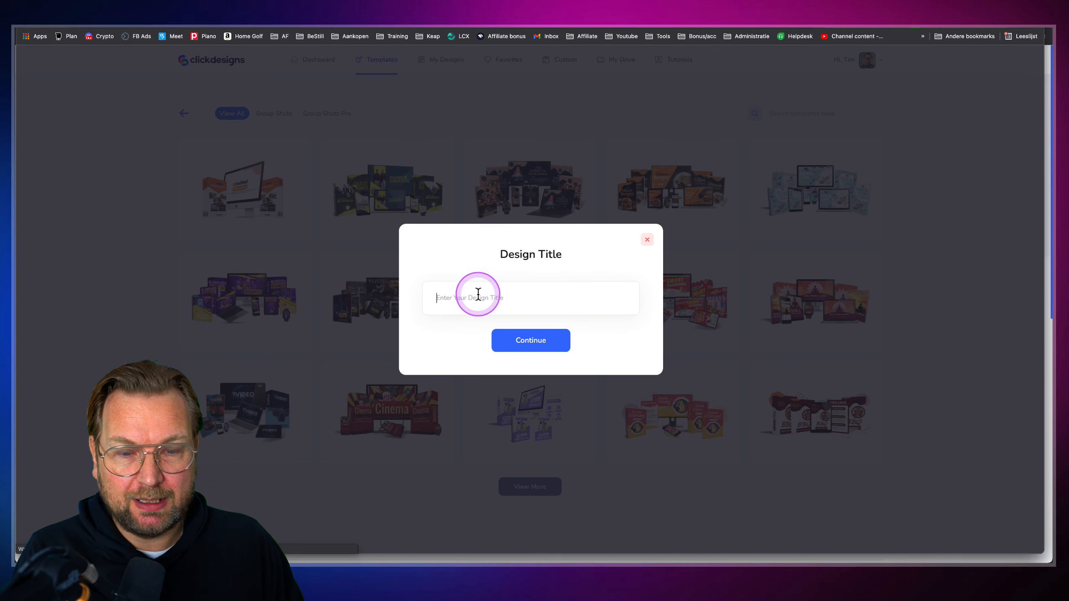
click(477, 294)
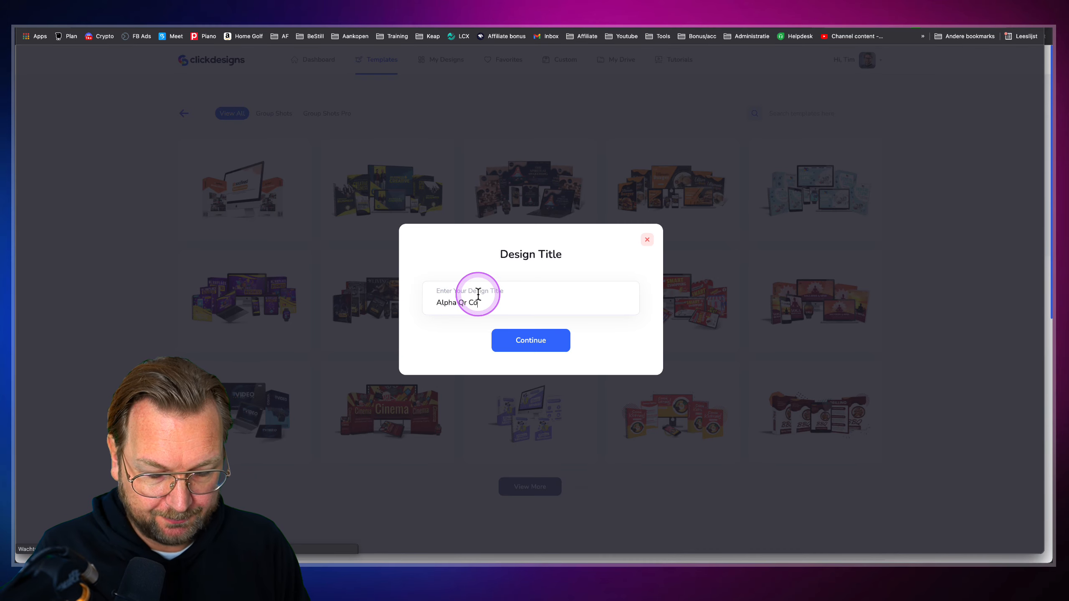
click(528, 340)
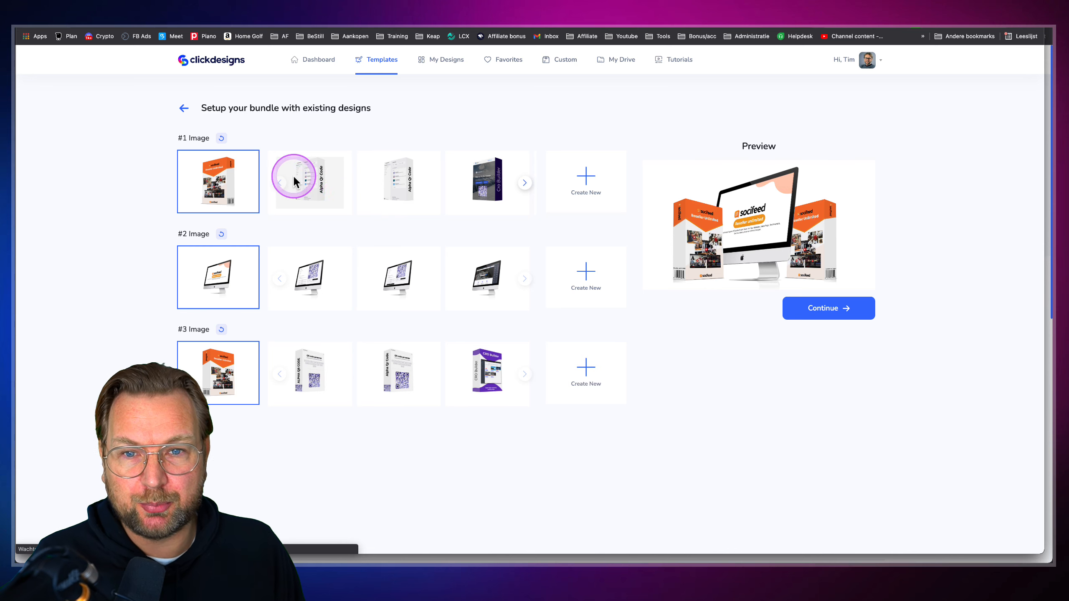
Pick the Alpha QR Code designs in rows #1, #2 and #3, then continue
click(310, 186)
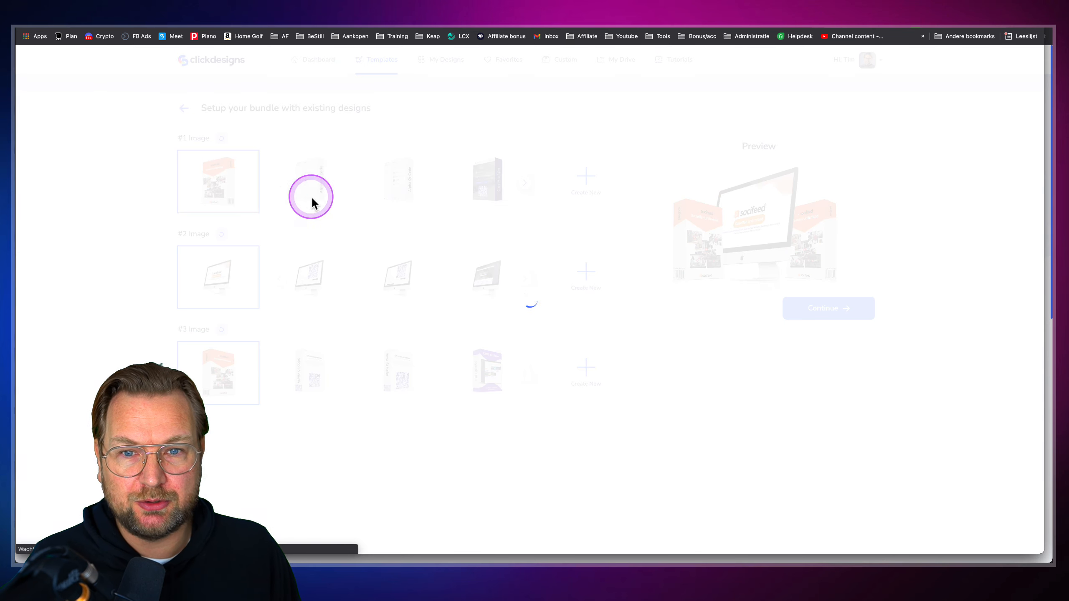
click(311, 280)
click(310, 384)
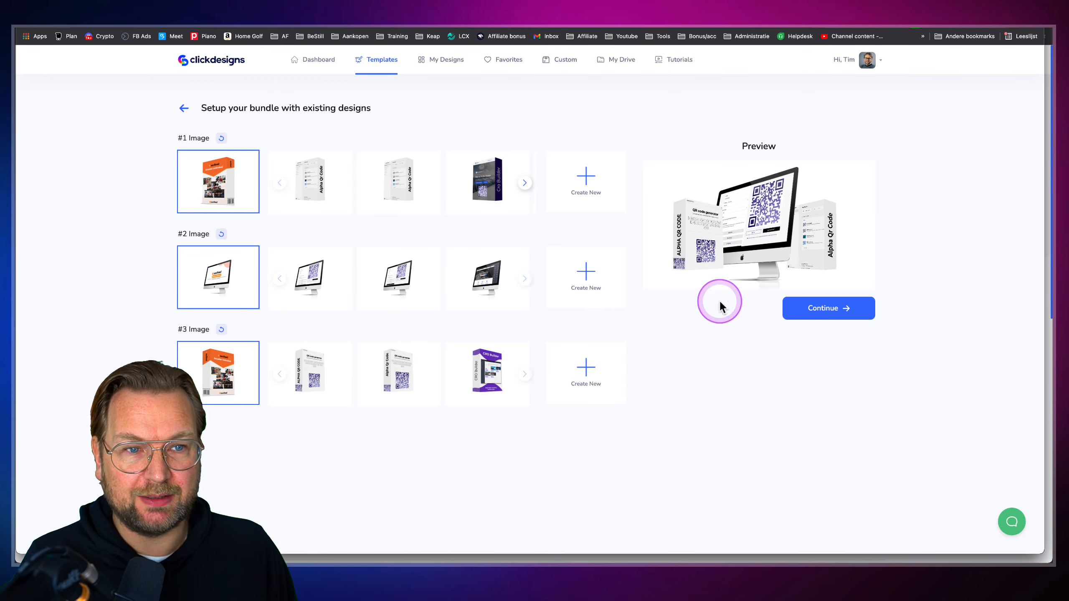
scroll(768, 245, up, 2)
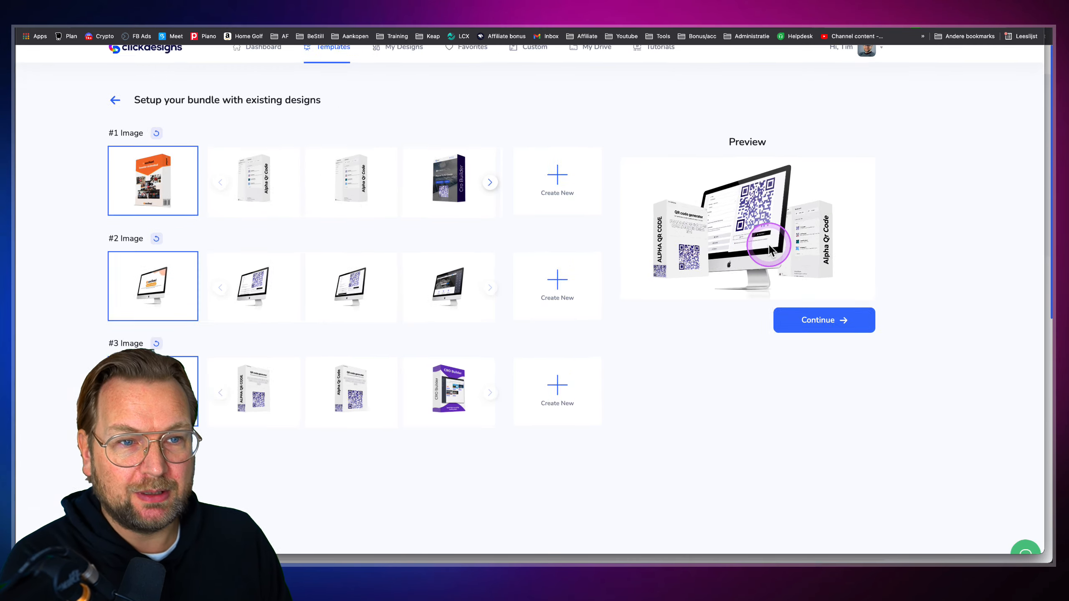
scroll(743, 245, up, 5)
scroll(639, 253, up, 3)
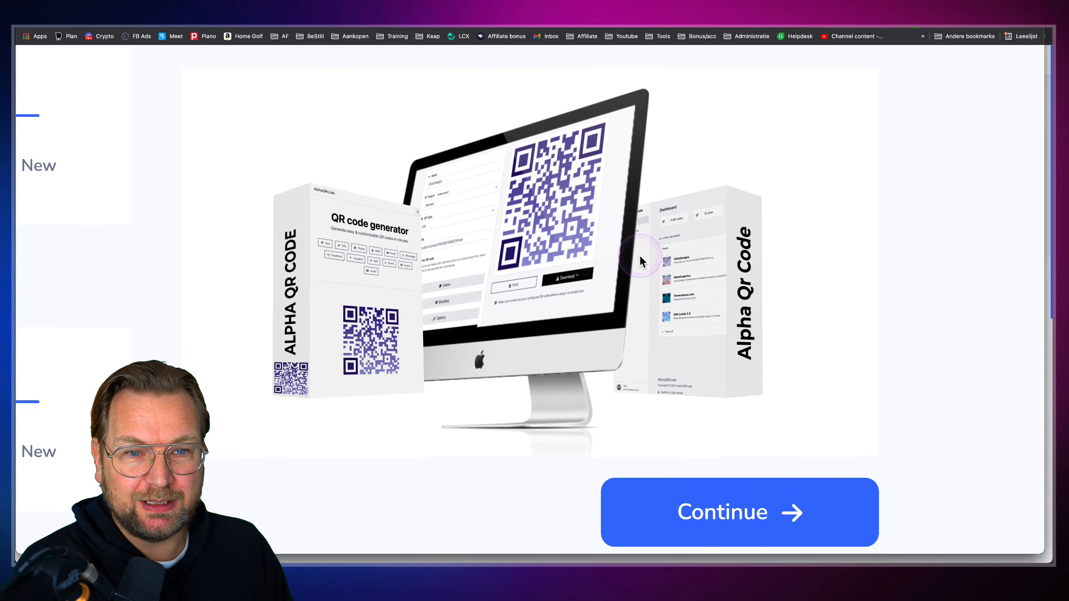
scroll(639, 261, down, 1)
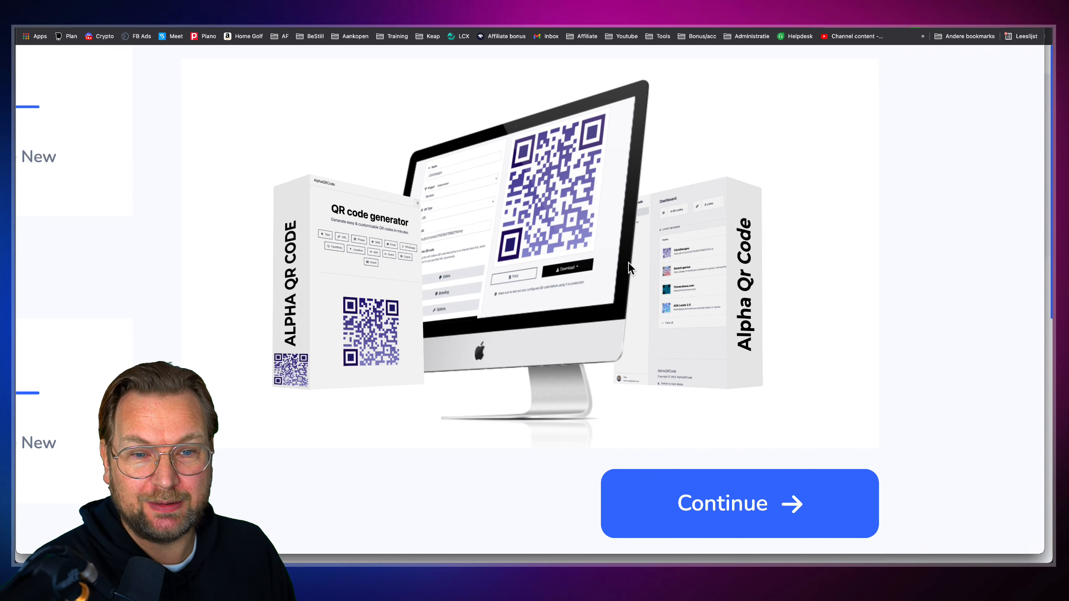
click(792, 521)
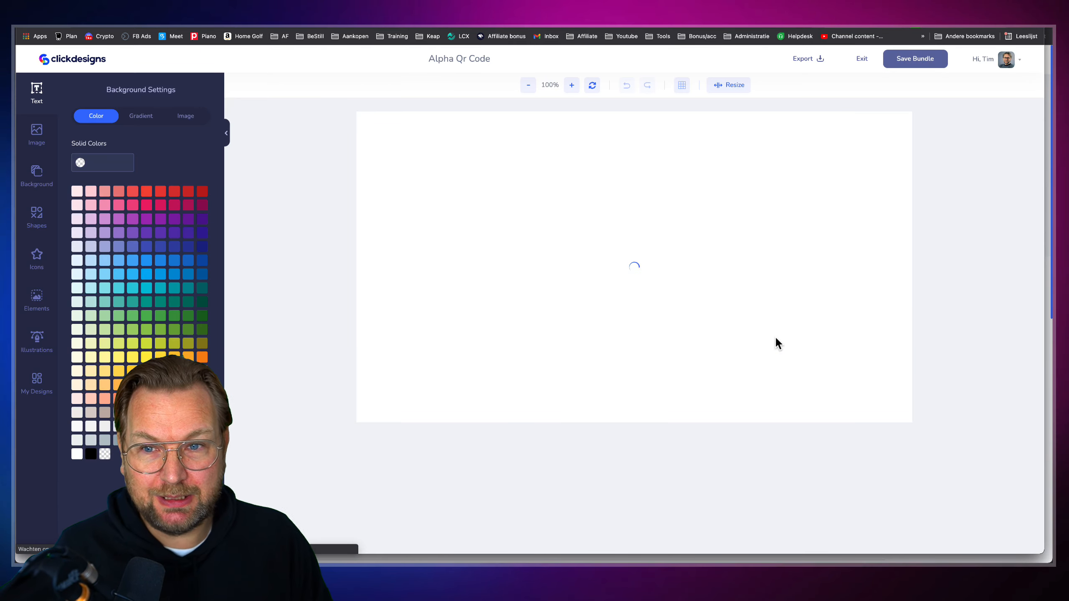
Apply the linear #667EEA-to-#7648A2 gradient preset as the canvas background
click(764, 346)
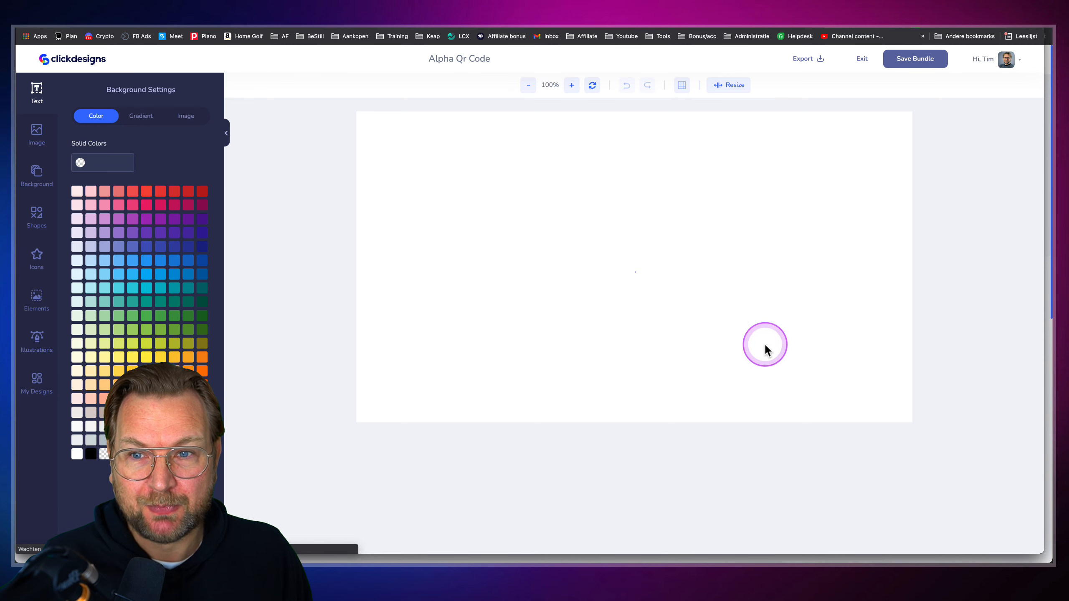
click(384, 148)
click(38, 170)
click(84, 241)
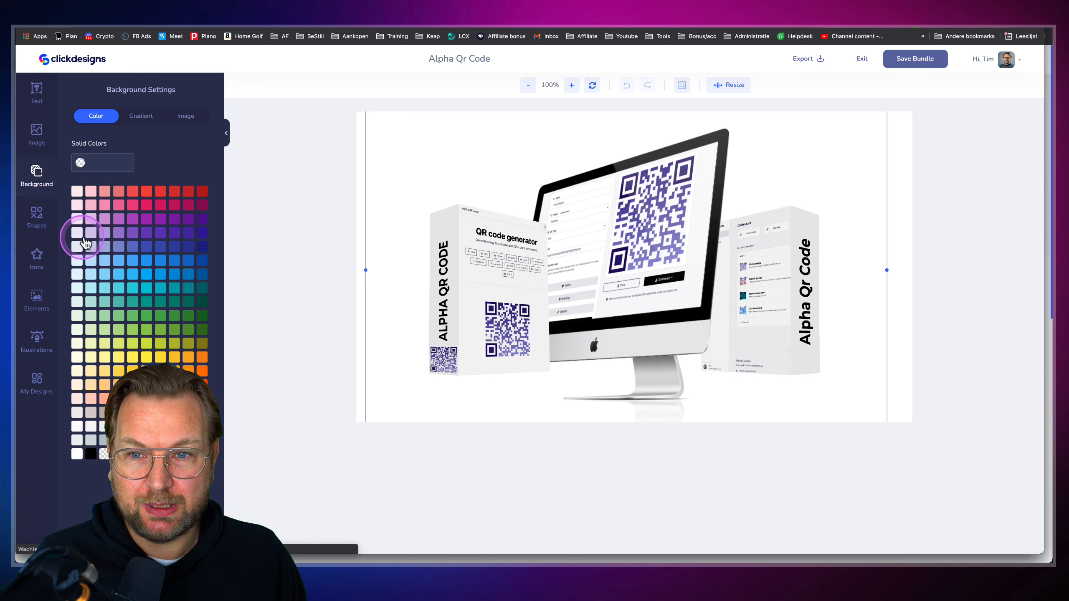
click(141, 116)
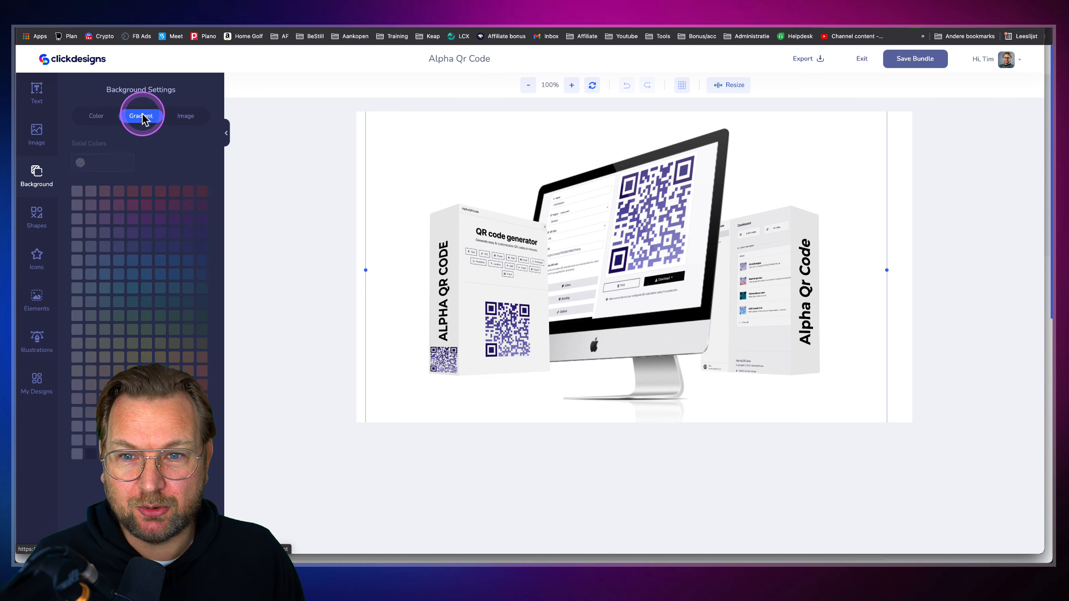
click(204, 144)
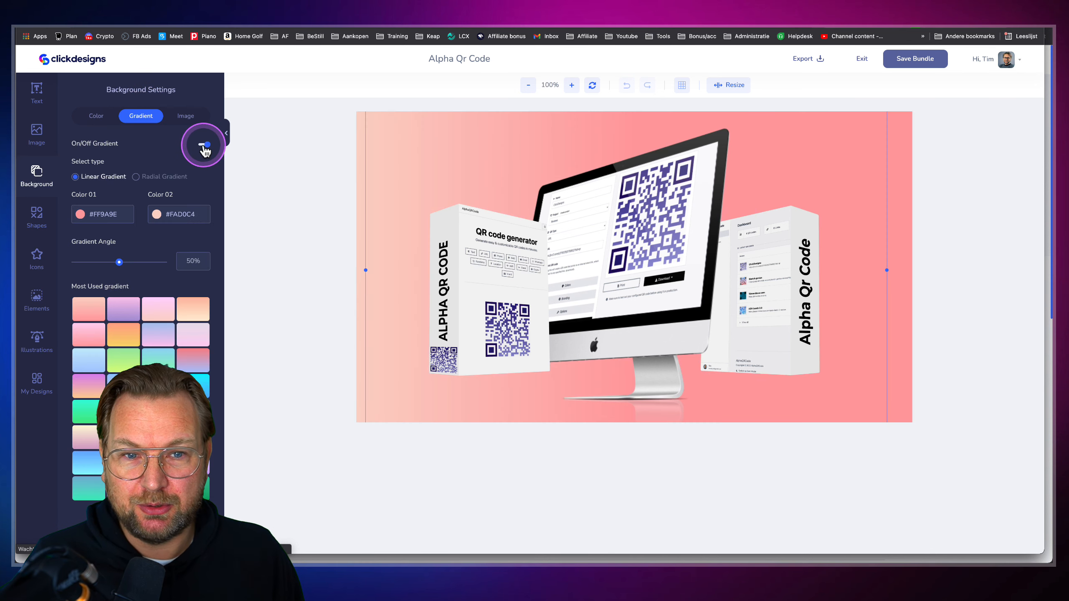
click(159, 437)
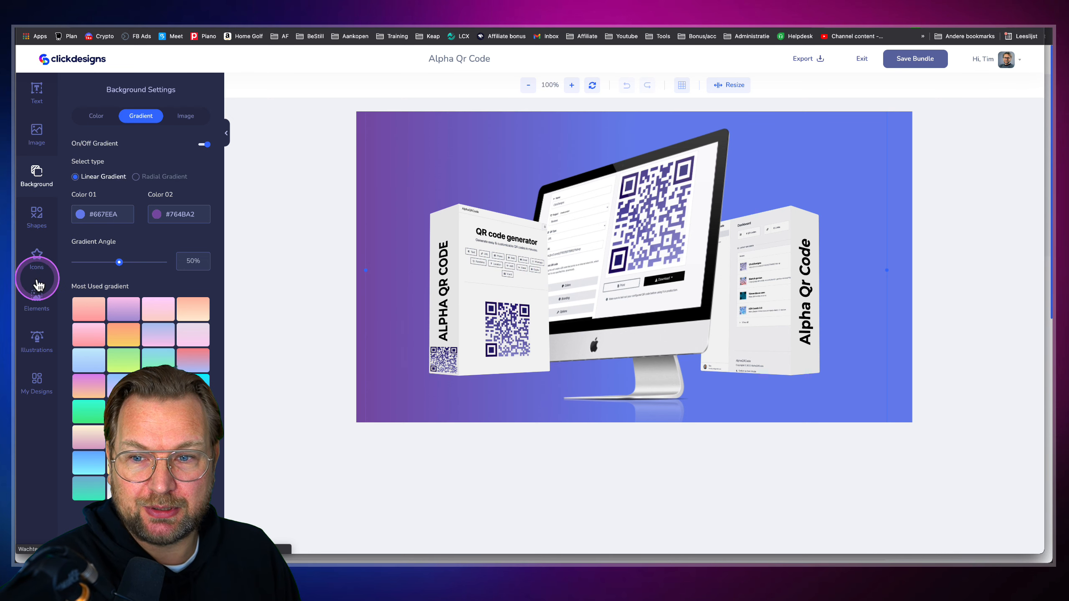
Add the 3D thumbs-up hand, resize it and place it at the canvas's right edge
click(37, 298)
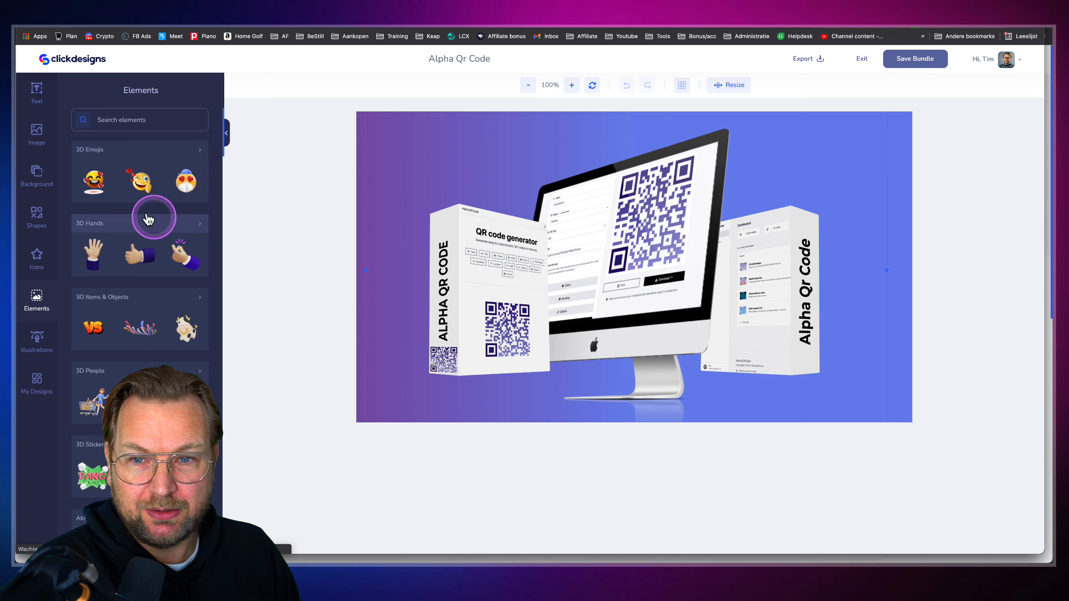
drag(139, 258, 607, 359)
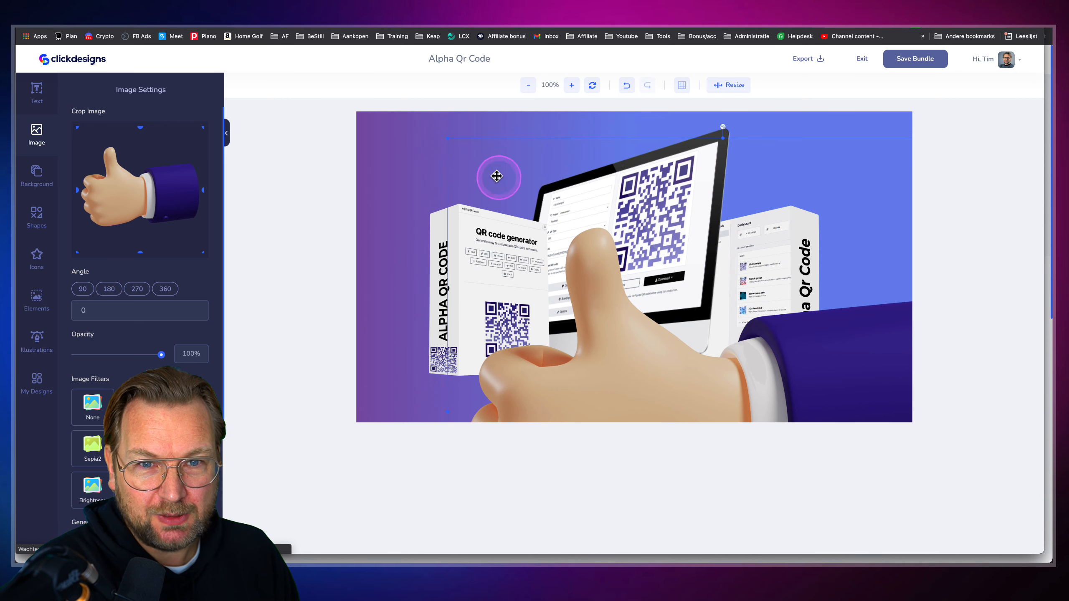
drag(446, 137, 715, 297)
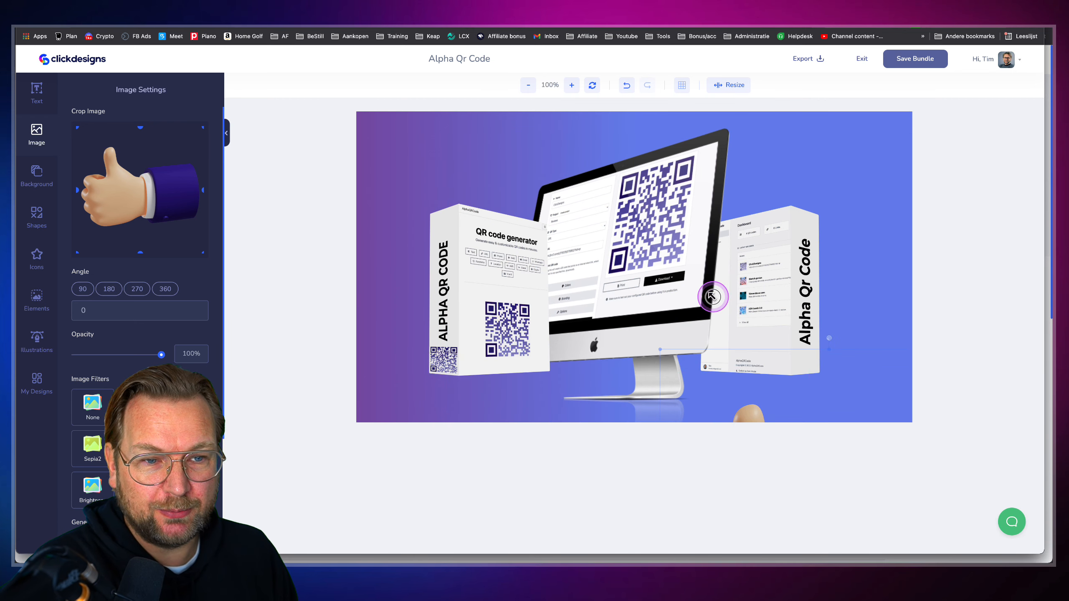
drag(754, 374, 597, 274)
drag(709, 355, 899, 348)
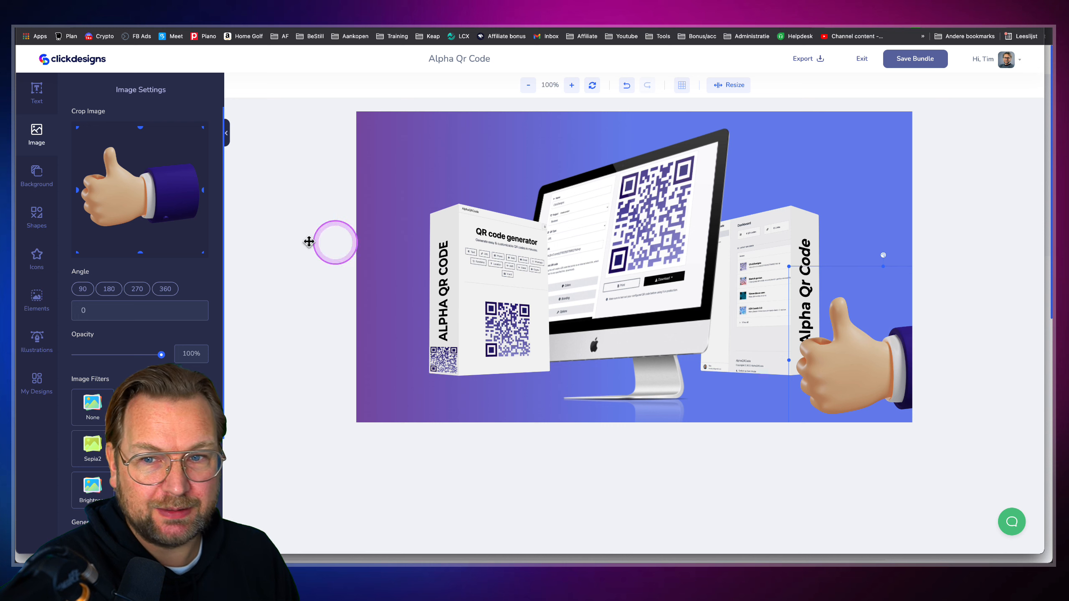
Add the COOL 3D sticker, shrink it and place it in the top-left corner
click(45, 301)
scroll(160, 282, down, 6)
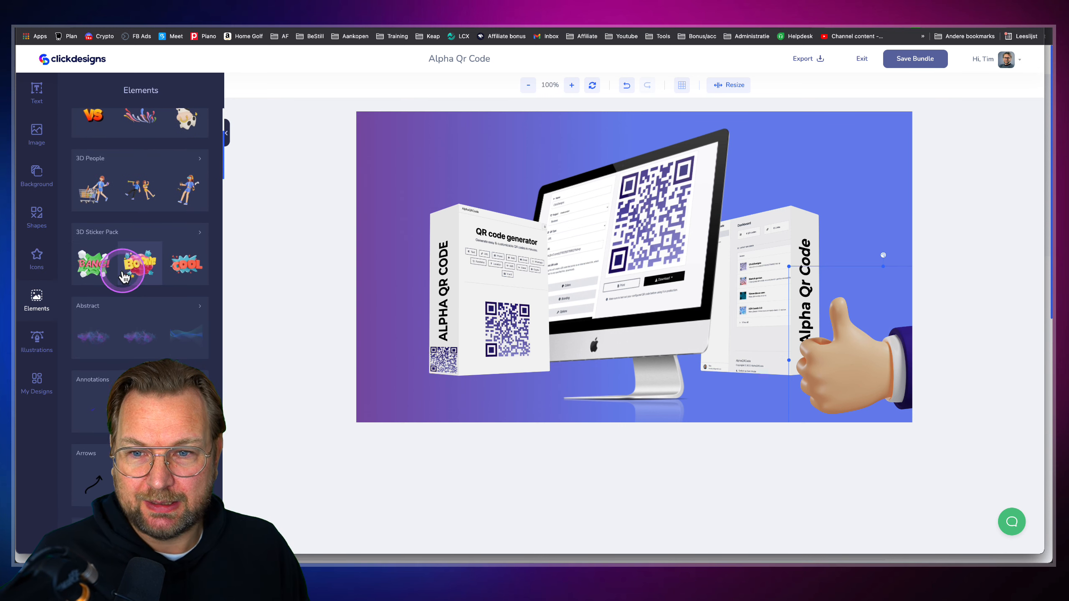
click(188, 268)
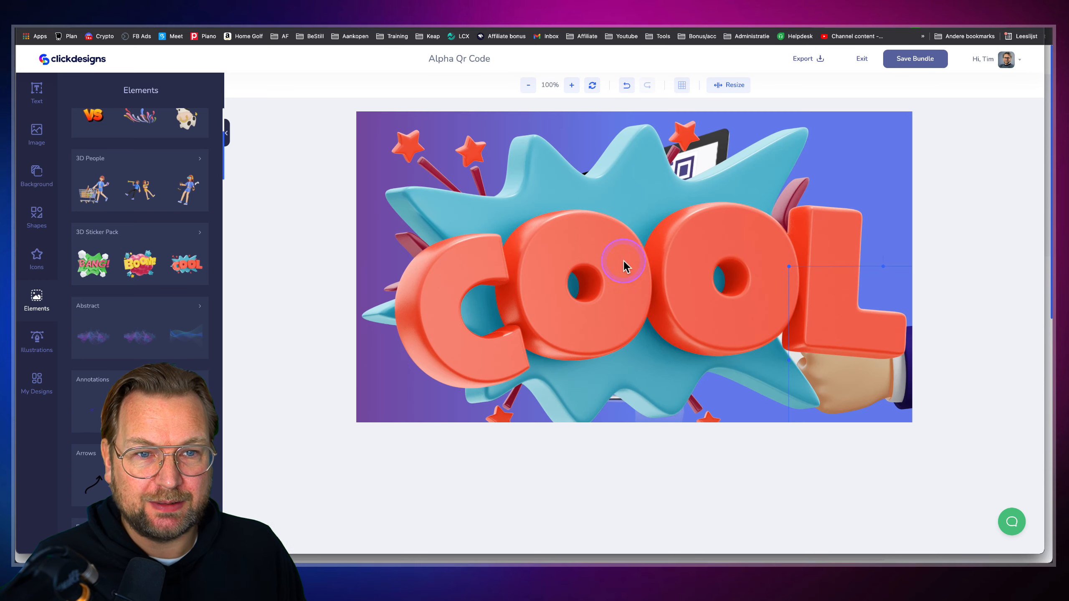
click(646, 270)
drag(544, 232, 555, 276)
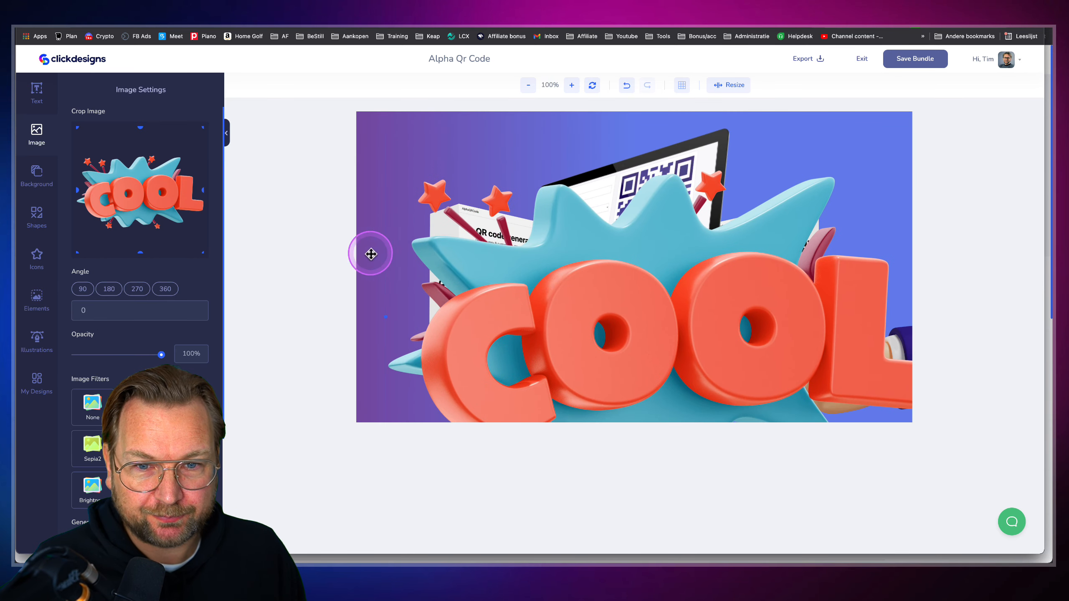
drag(467, 221, 468, 254)
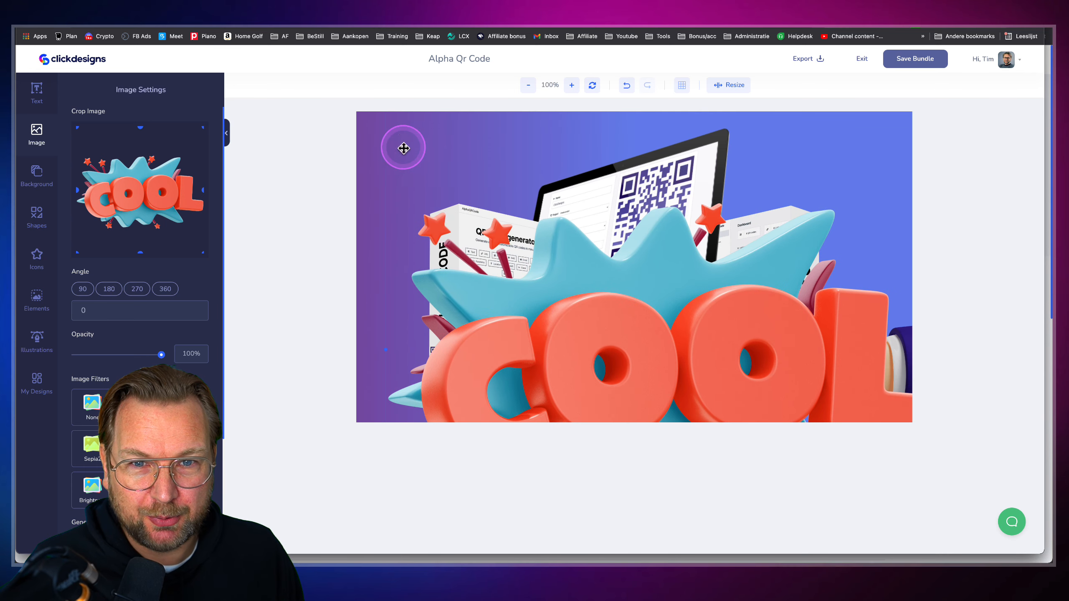
drag(404, 152, 411, 205)
drag(394, 130, 521, 160)
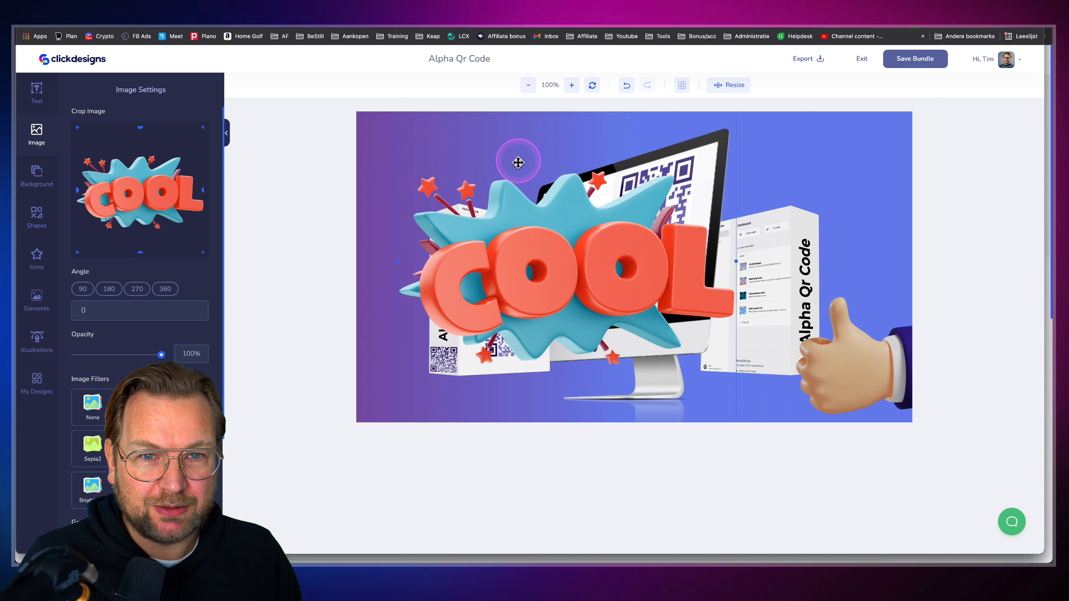
drag(406, 141, 547, 253)
drag(631, 333, 498, 198)
drag(555, 260, 512, 216)
drag(425, 134, 431, 151)
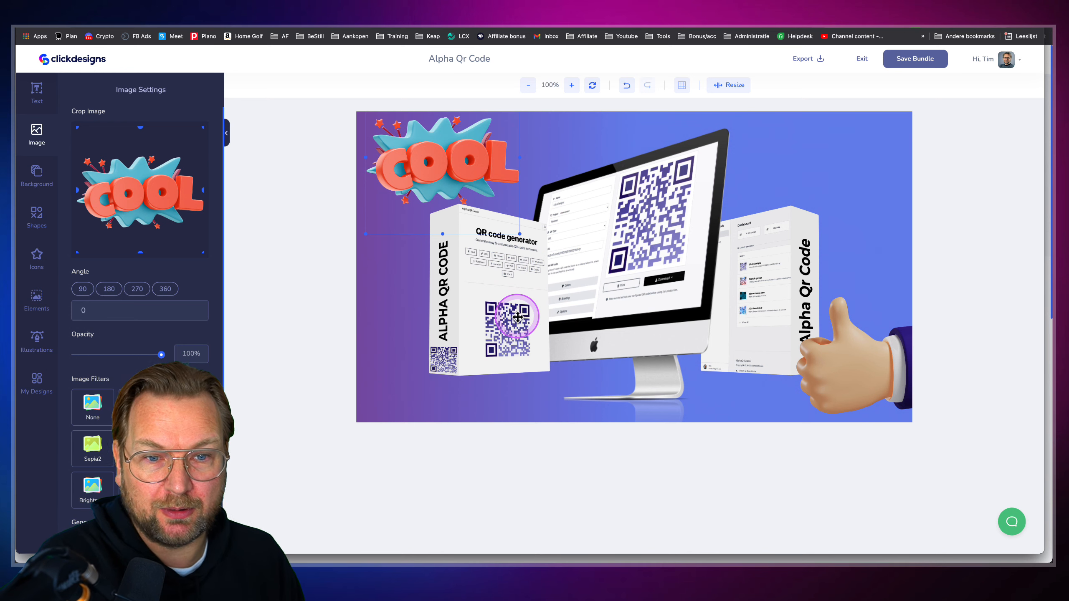
Select the left QR code box and try grayscale and sepia filters, then remove them
click(524, 303)
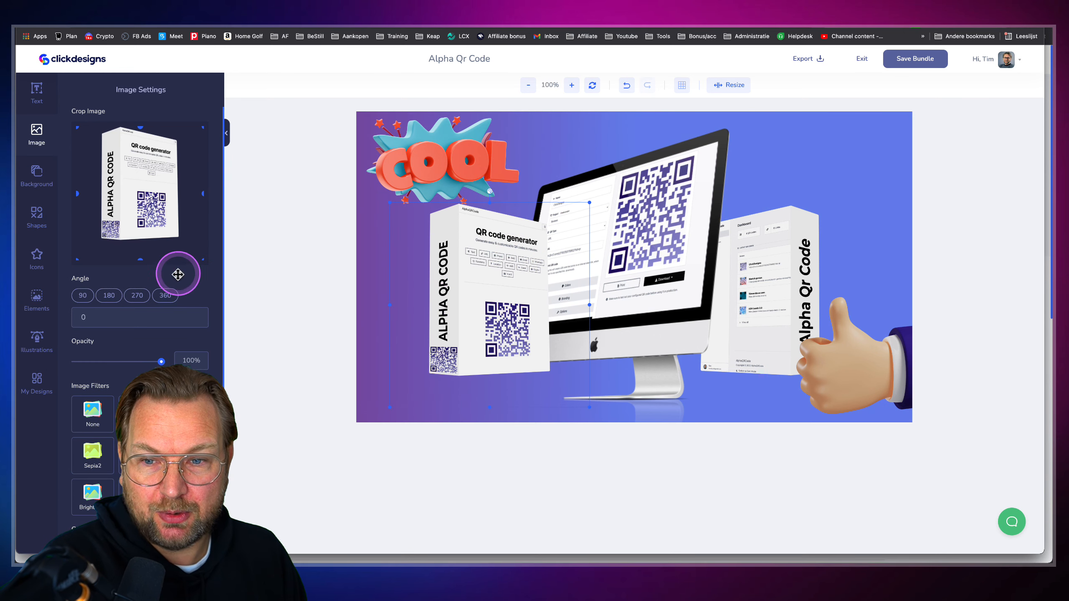
scroll(145, 288, down, 4)
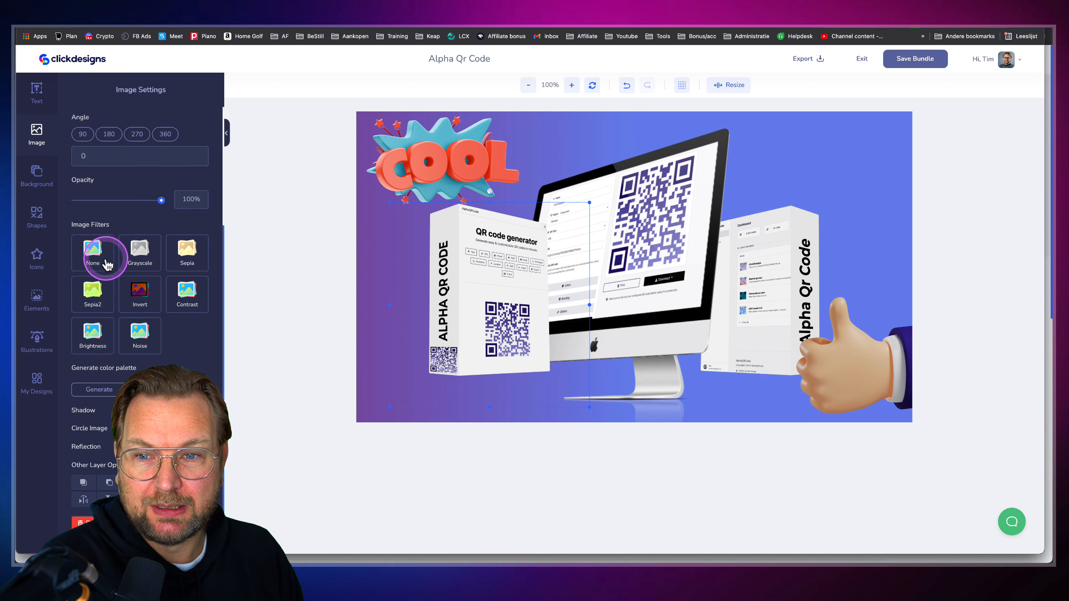
click(139, 249)
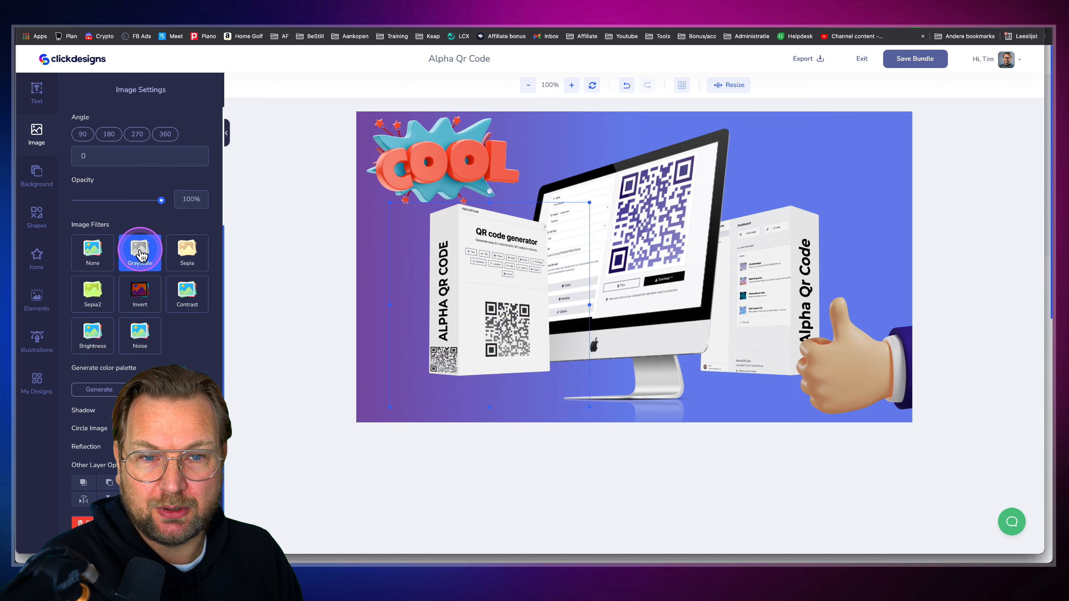
click(184, 258)
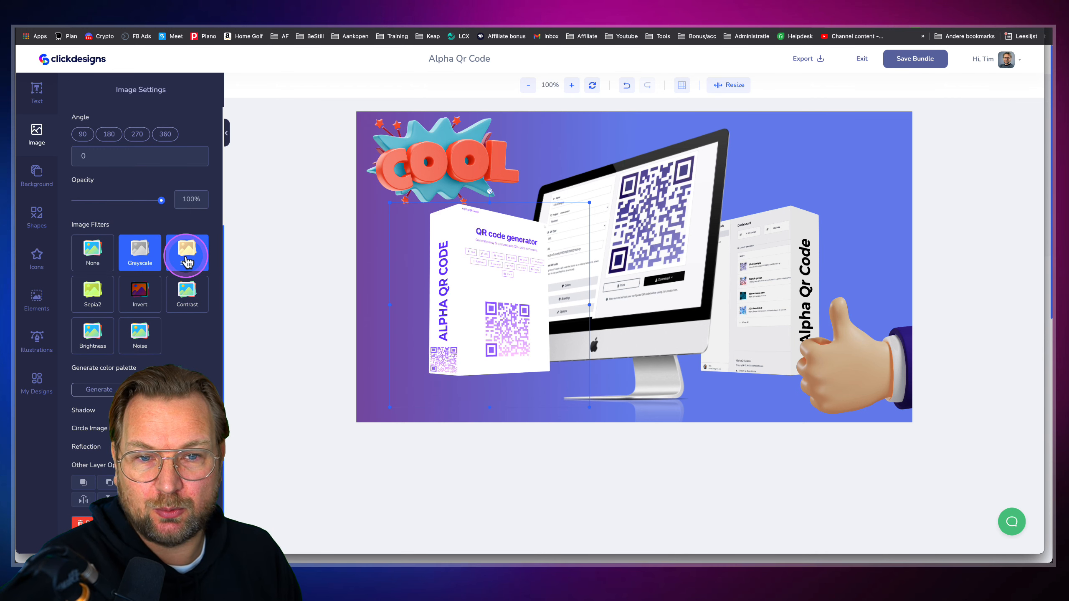
click(187, 261)
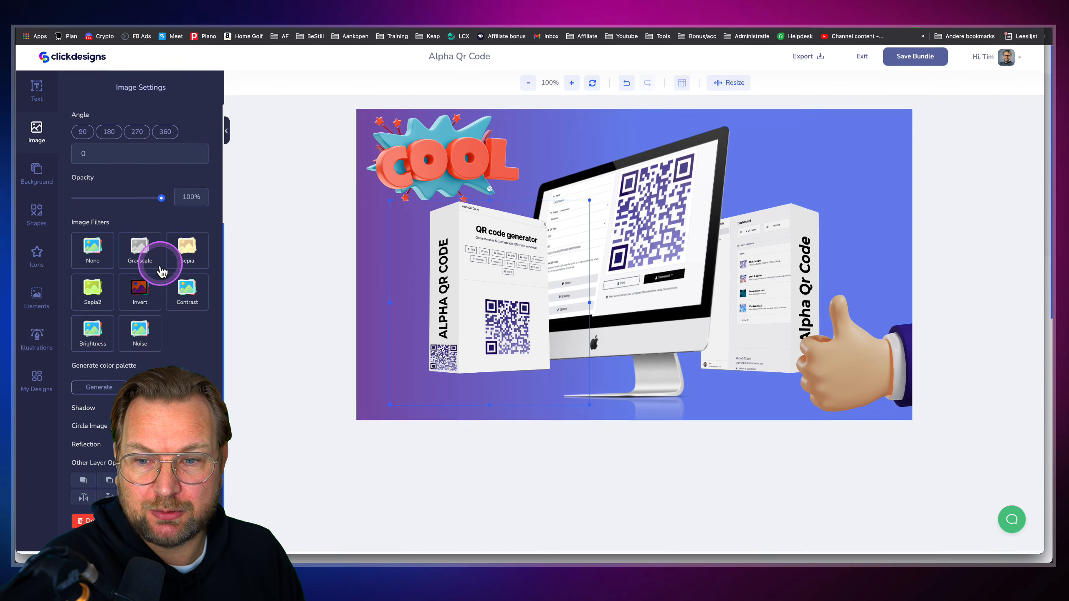
Give the box a softened #202020 drop shadow and a faint reflection beneath it
click(200, 410)
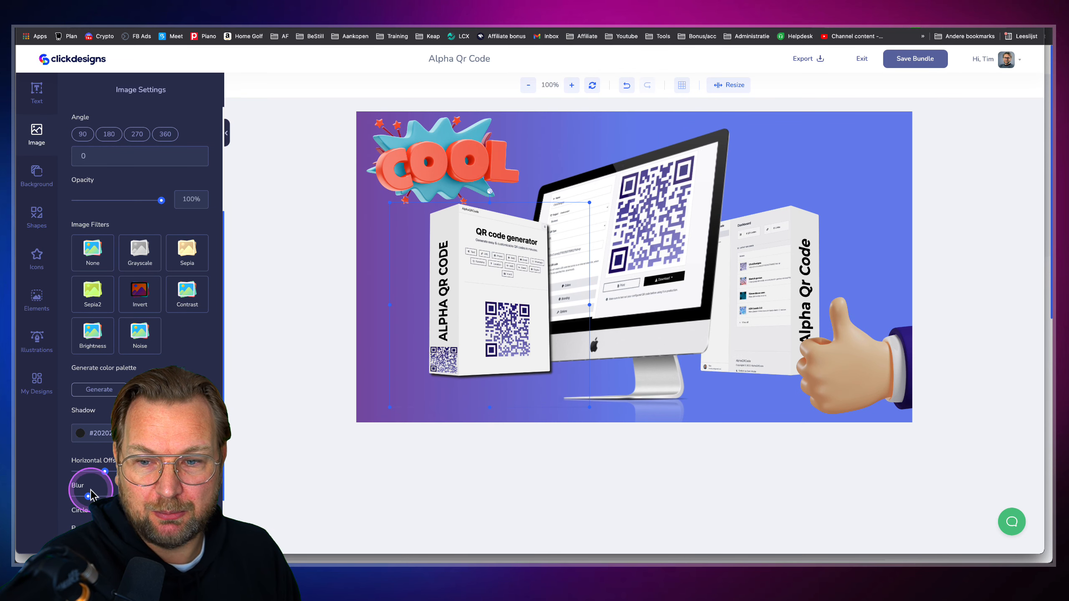
drag(89, 497, 109, 495)
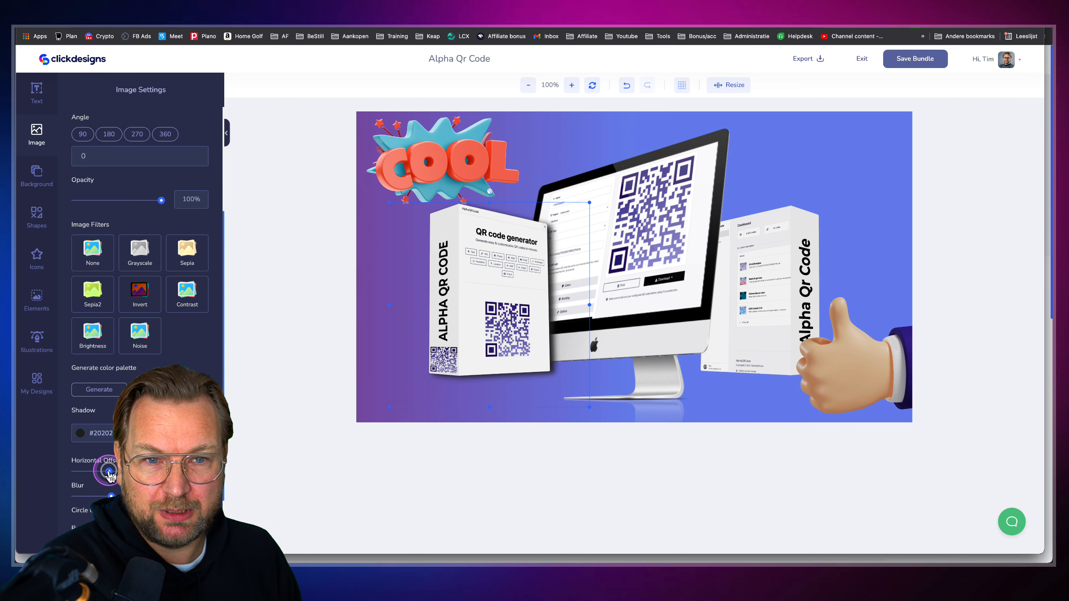
scroll(140, 295, down, 2)
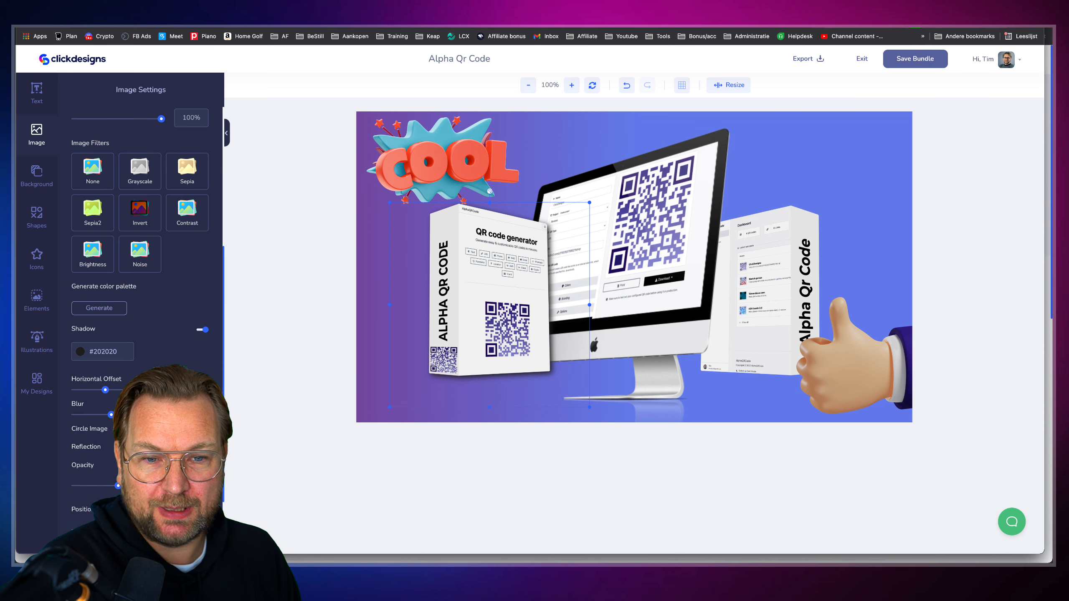
drag(116, 529, 95, 530)
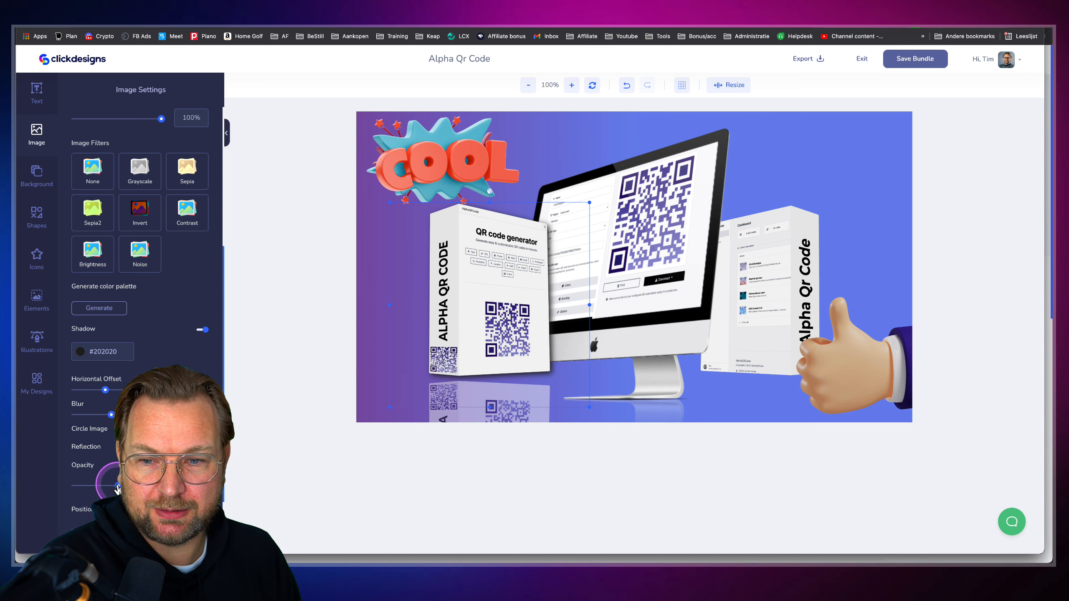
drag(113, 486, 88, 484)
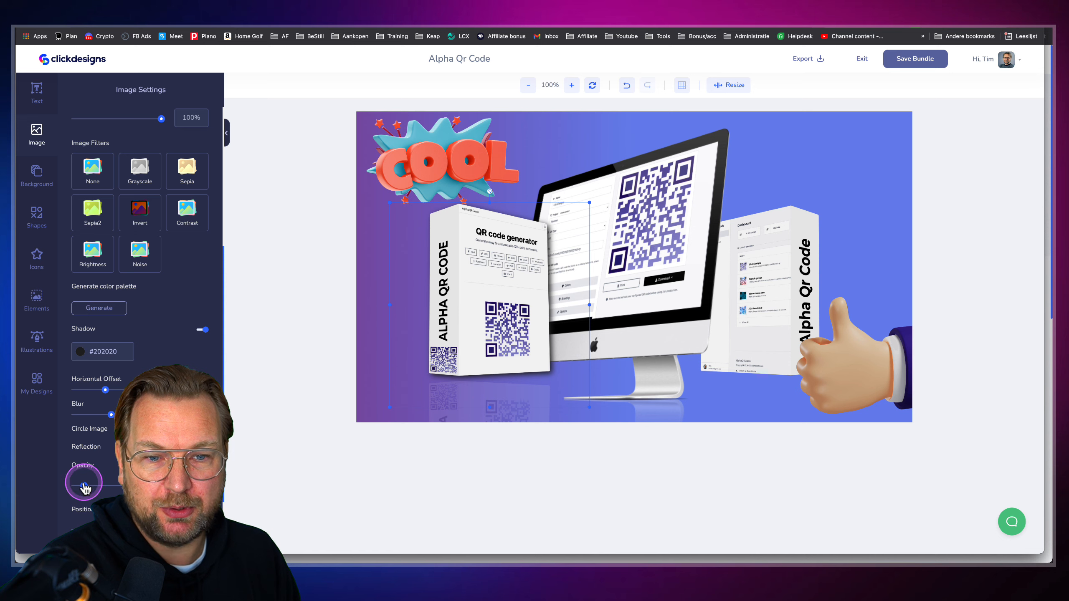
Test layouts by moving the monitor and QR boxes and deleting the right-hand box
click(753, 271)
click(877, 186)
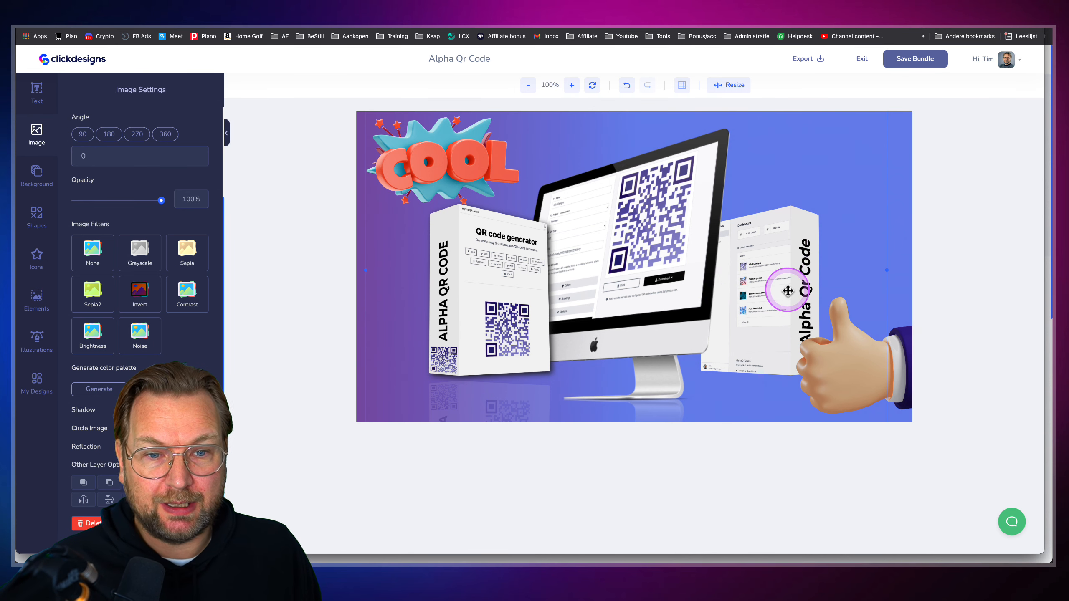
drag(662, 268, 607, 247)
drag(783, 248, 710, 250)
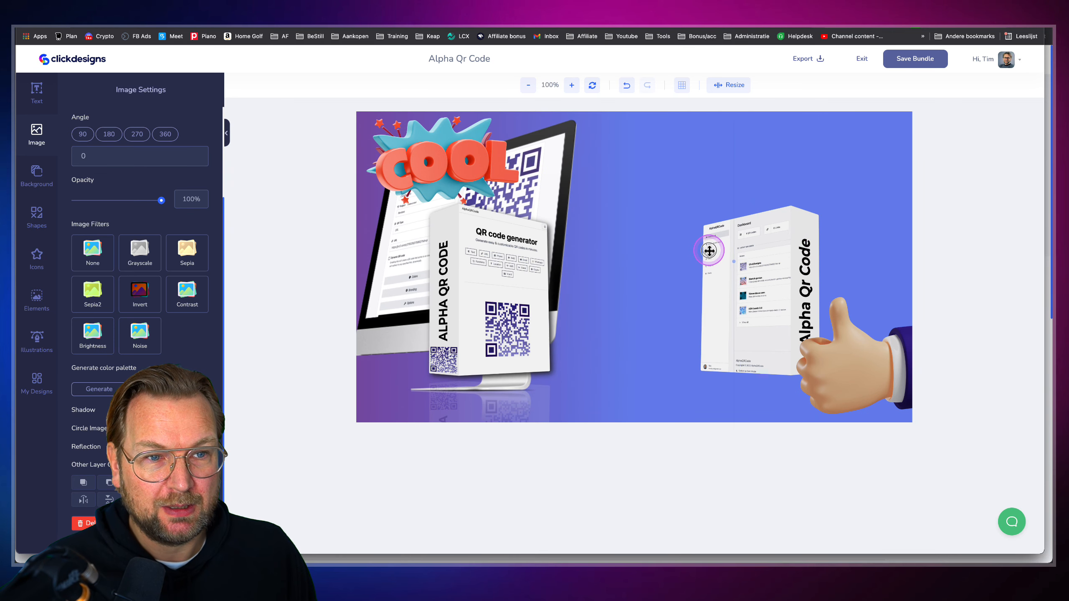
drag(778, 238, 837, 221)
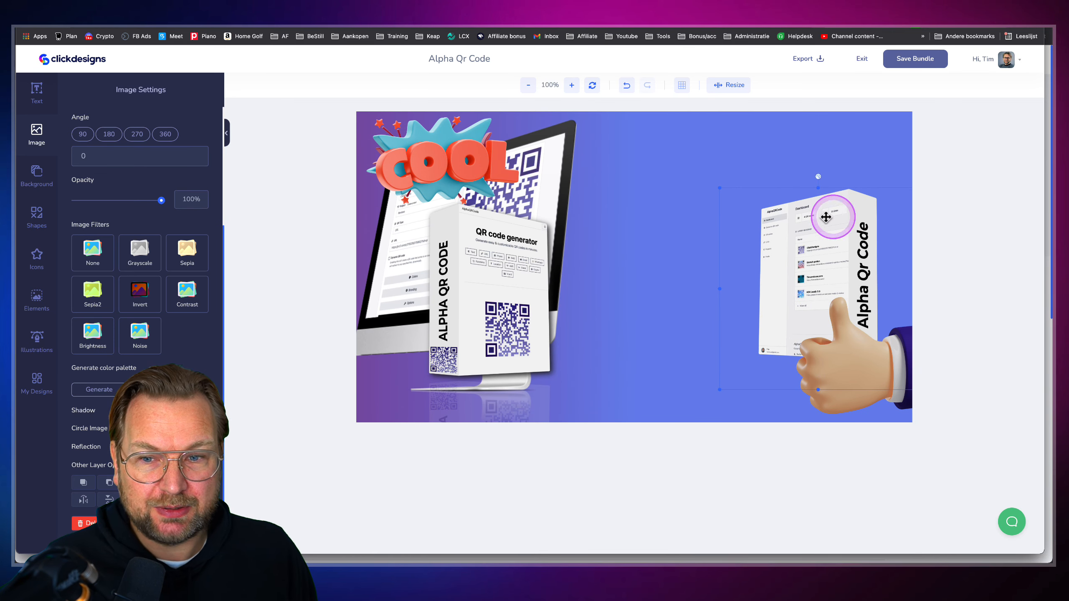
click(87, 522)
drag(537, 187, 783, 181)
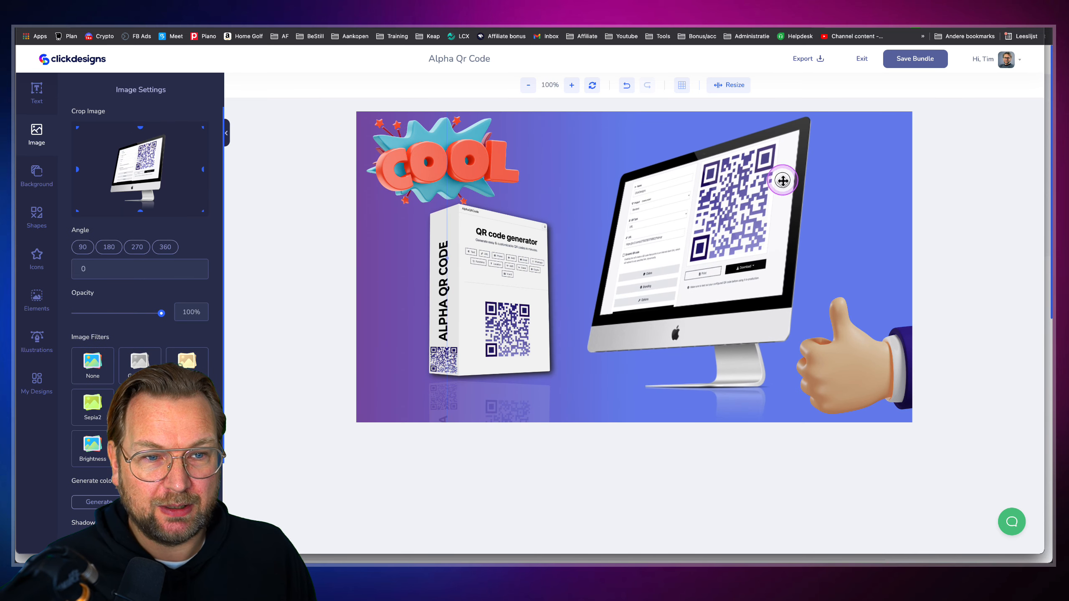
drag(551, 270, 556, 274)
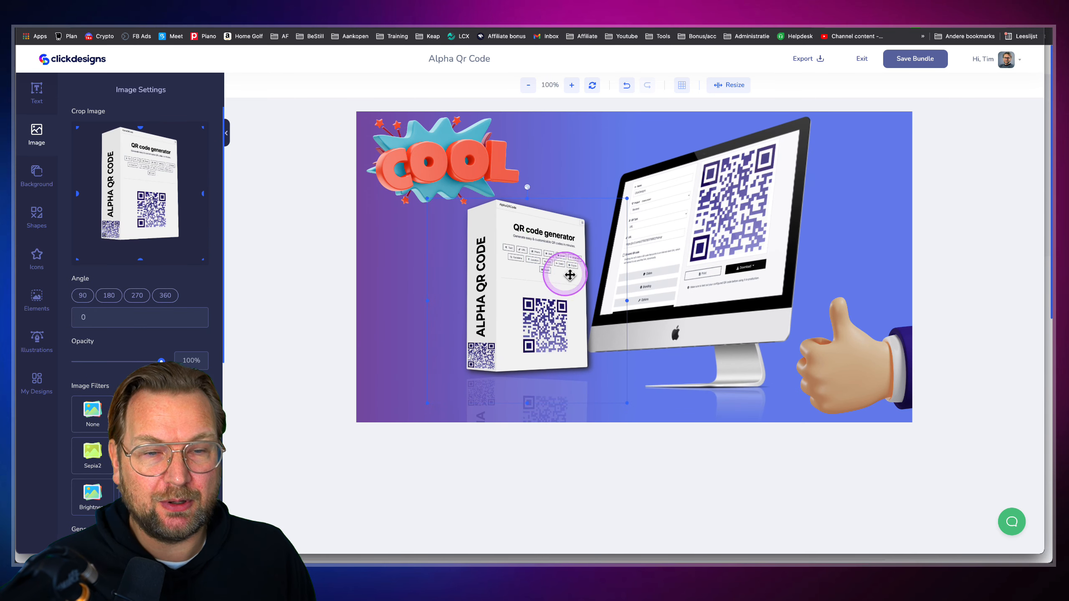
Undo the layout experiments, redo the last monitor move, and glance at the canvas size options
click(626, 87)
click(627, 87)
click(627, 88)
click(628, 89)
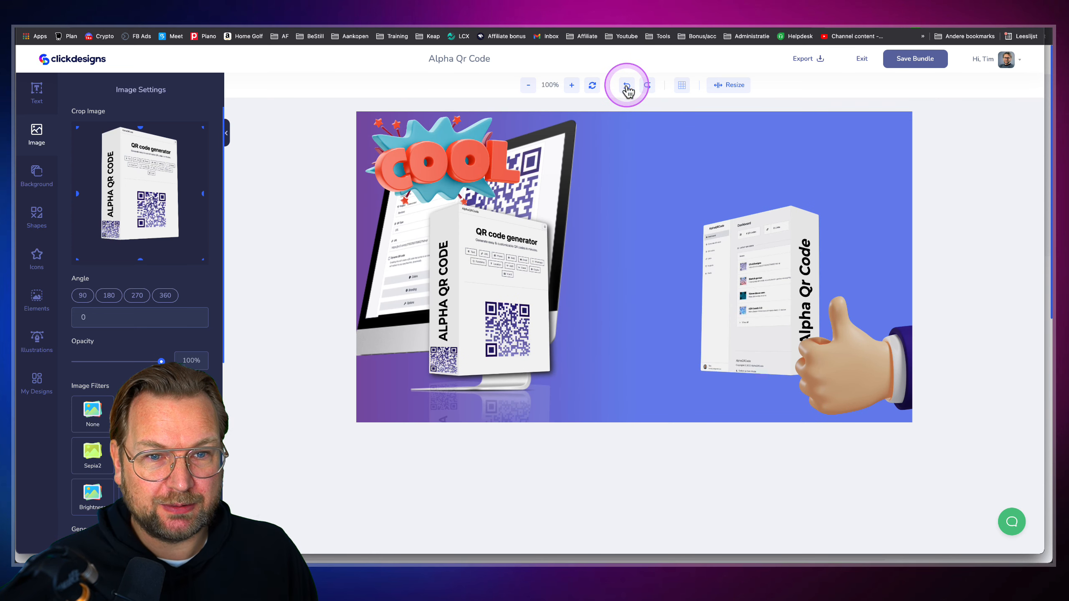
click(626, 89)
click(636, 96)
click(627, 88)
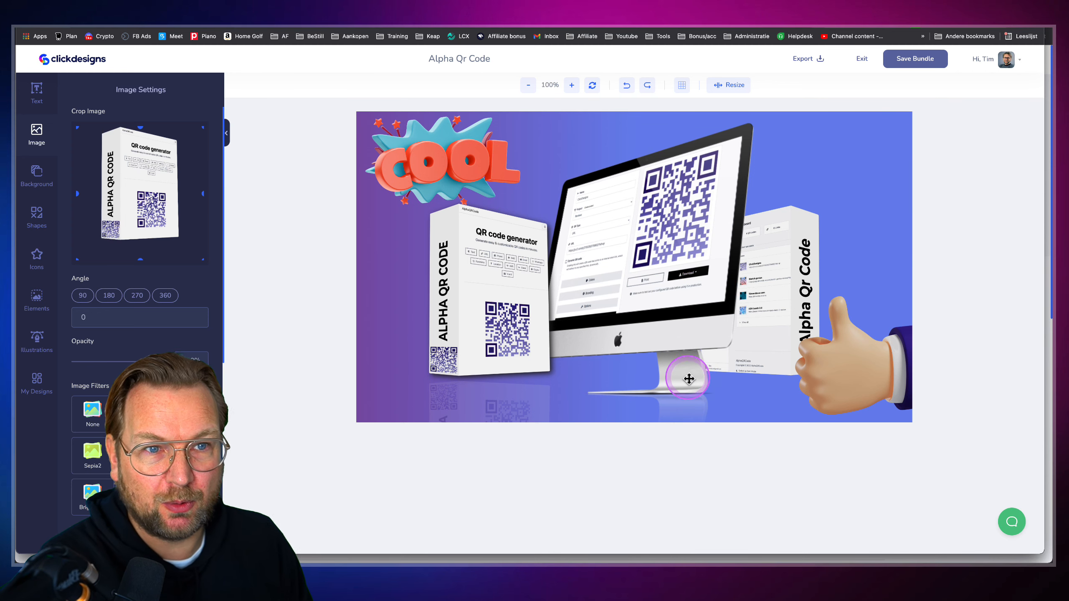
click(733, 87)
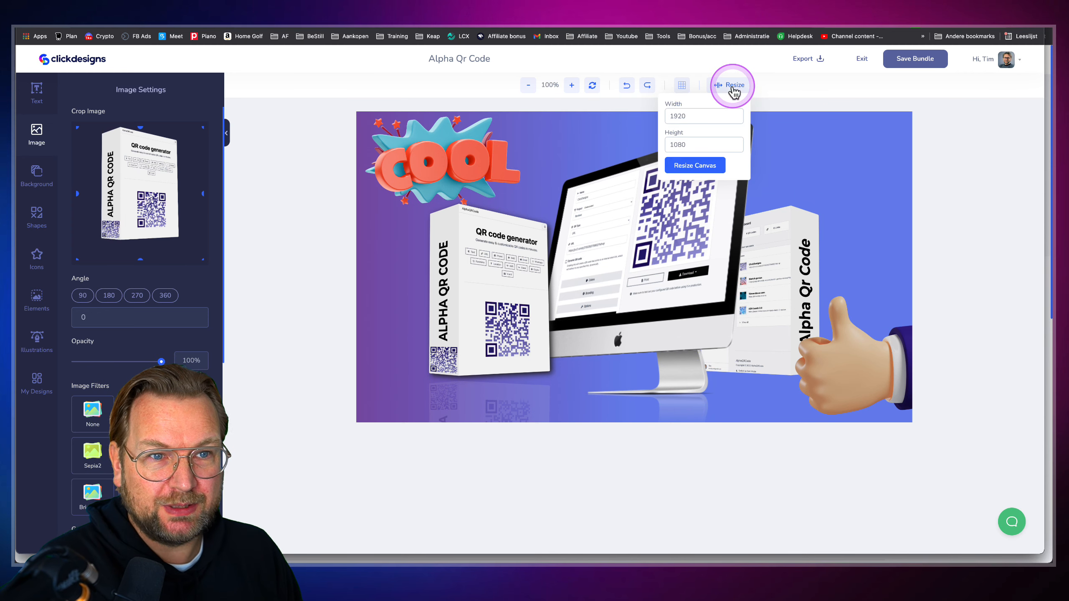
click(381, 252)
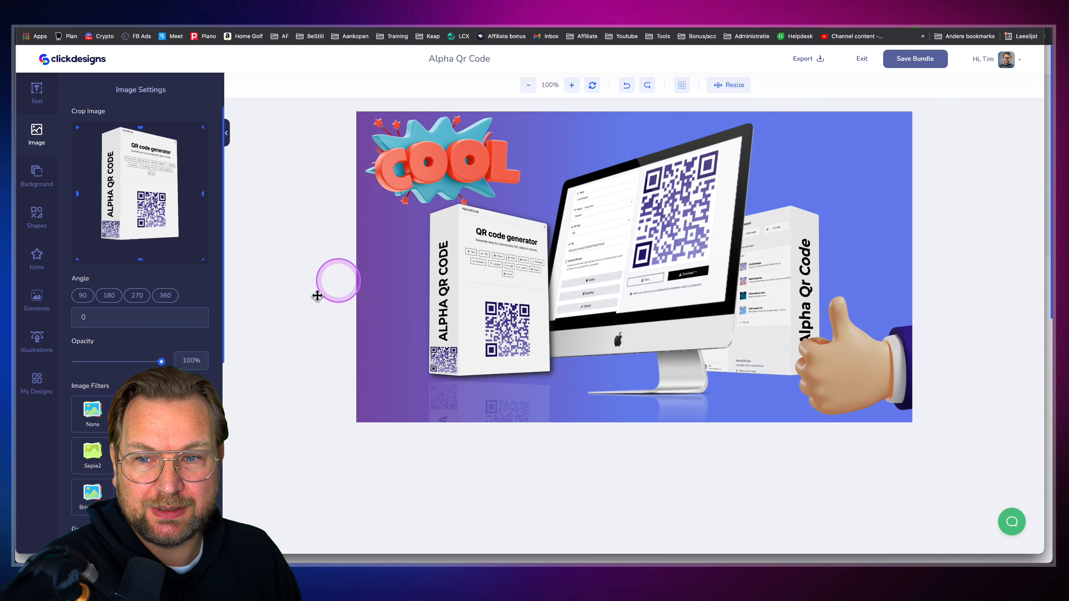
Set the background gradient angle to 217 and bring up the Shapes library
click(36, 177)
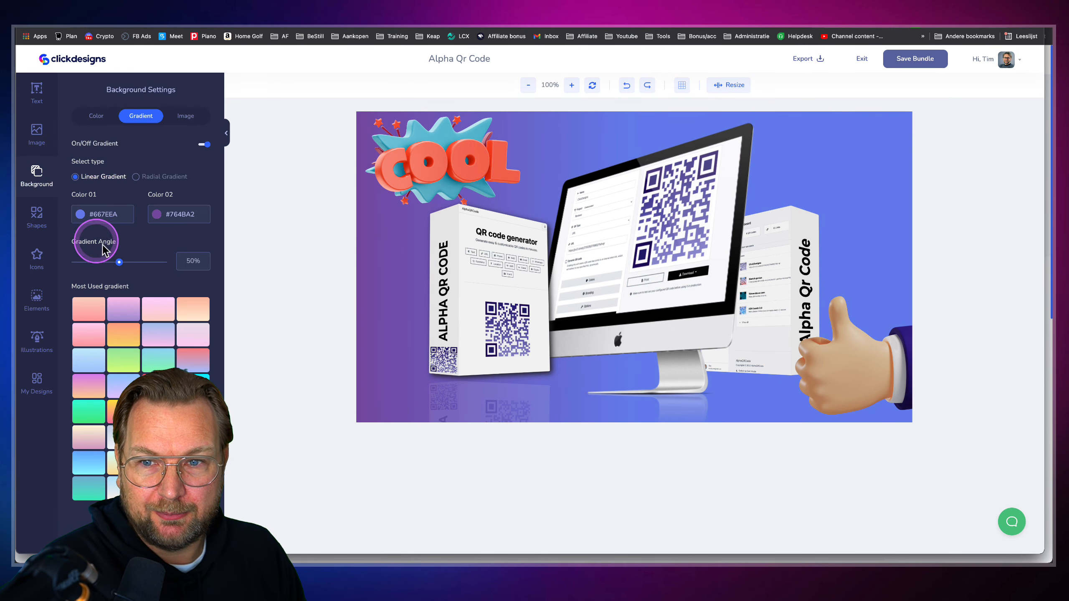
mouse_move(122, 267)
mouse_down()
mouse_move(172, 266)
mouse_move(131, 268)
mouse_up()
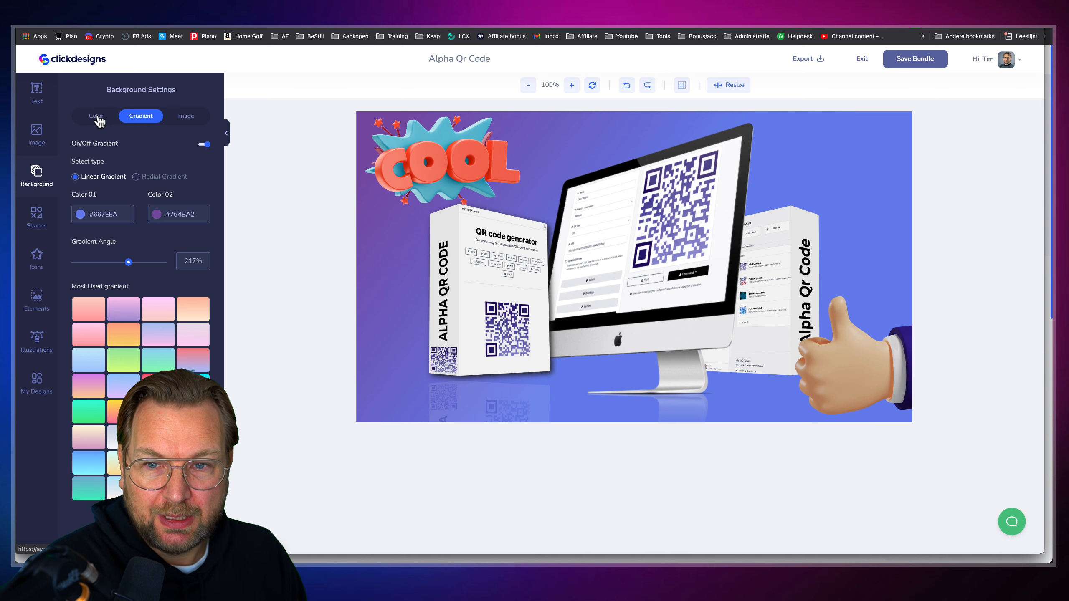
click(38, 219)
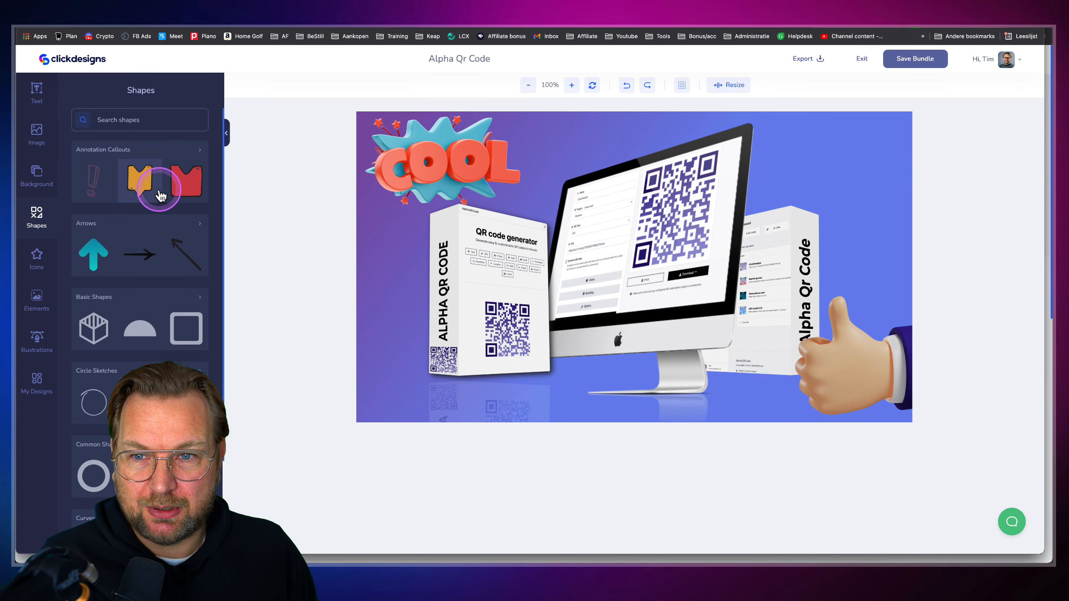
Browse the Annotation Callouts and Arrows shape categories without adding any shape
click(188, 155)
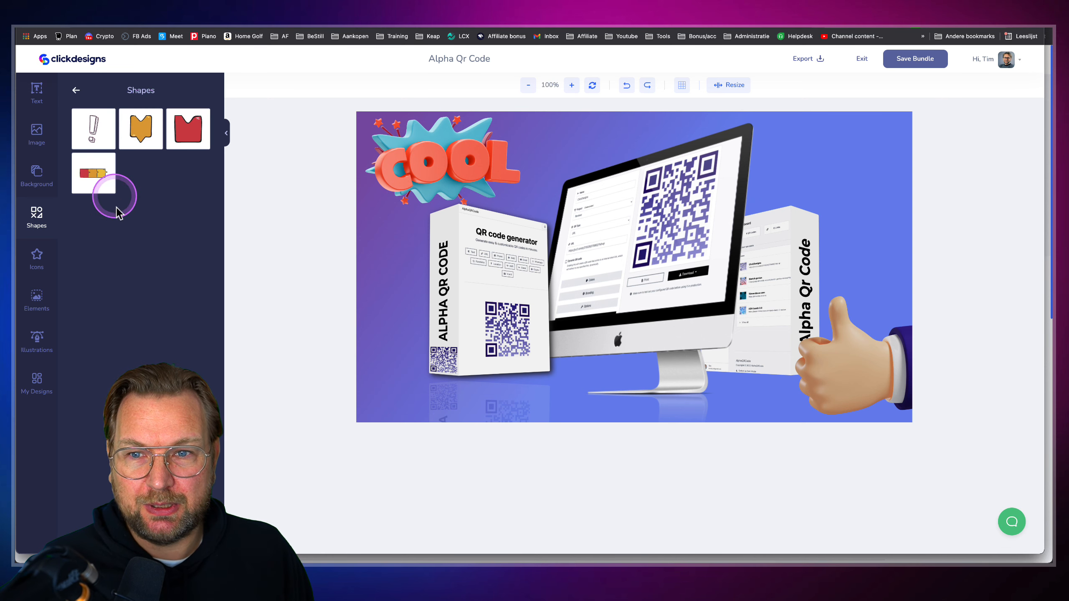
click(76, 93)
click(198, 222)
scroll(145, 337, down, 10)
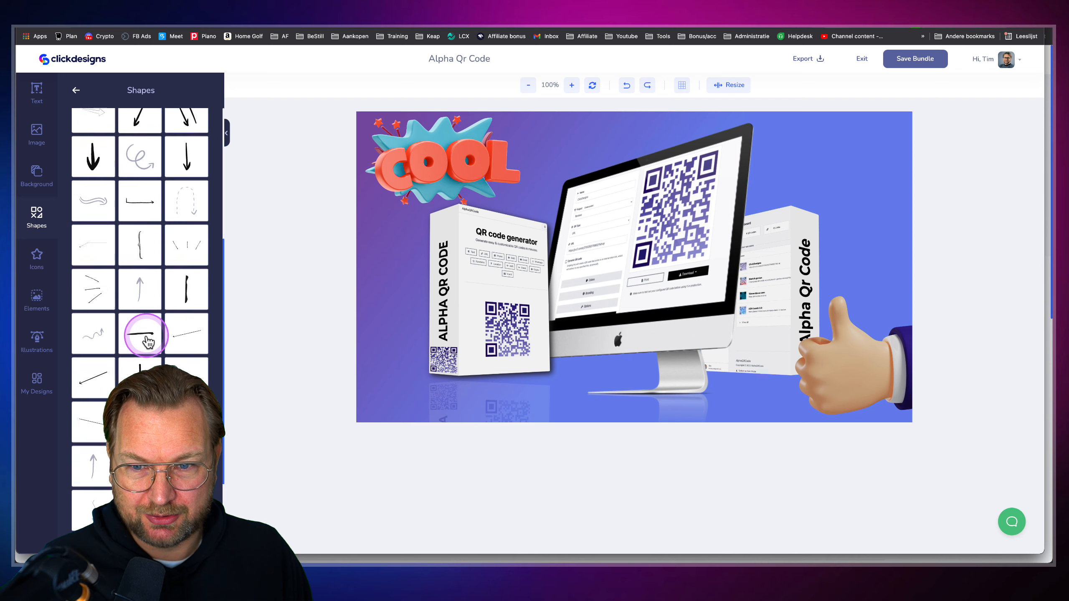
scroll(148, 342, down, 1)
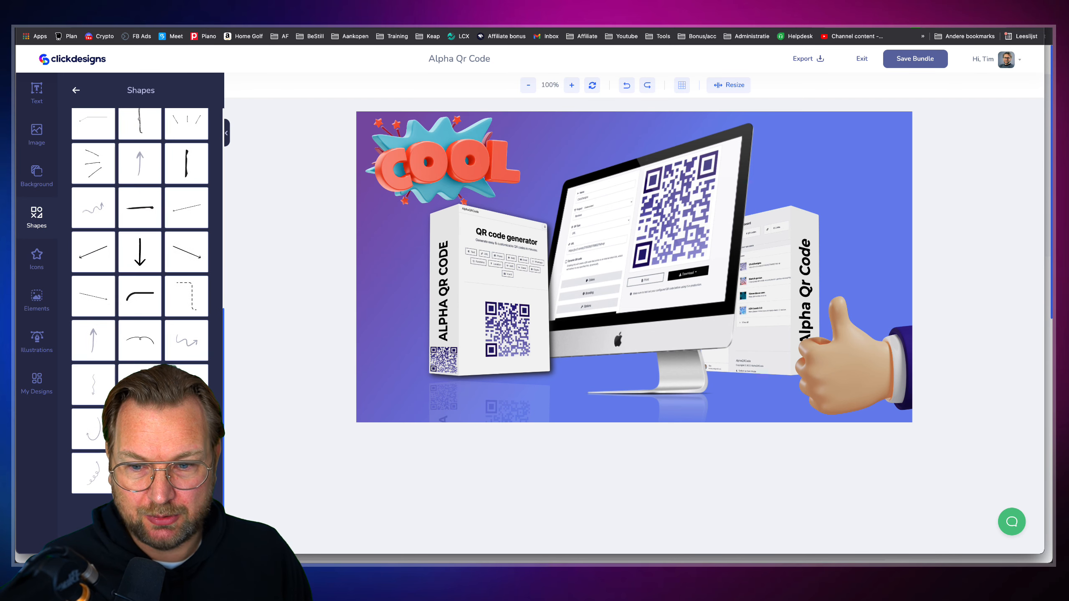
scroll(140, 295, down, 10)
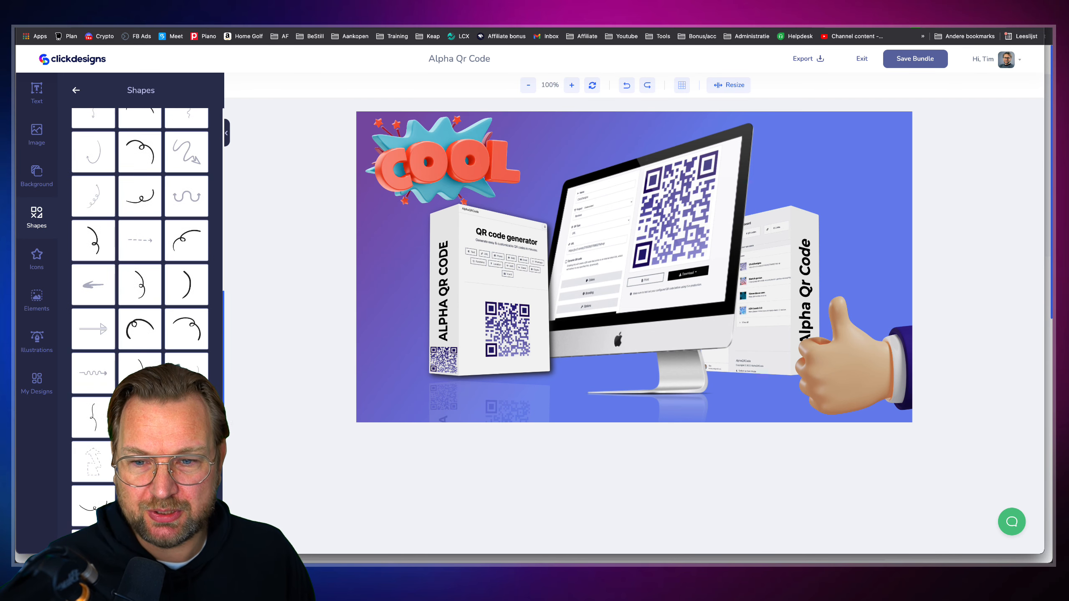
scroll(151, 358, up, 15)
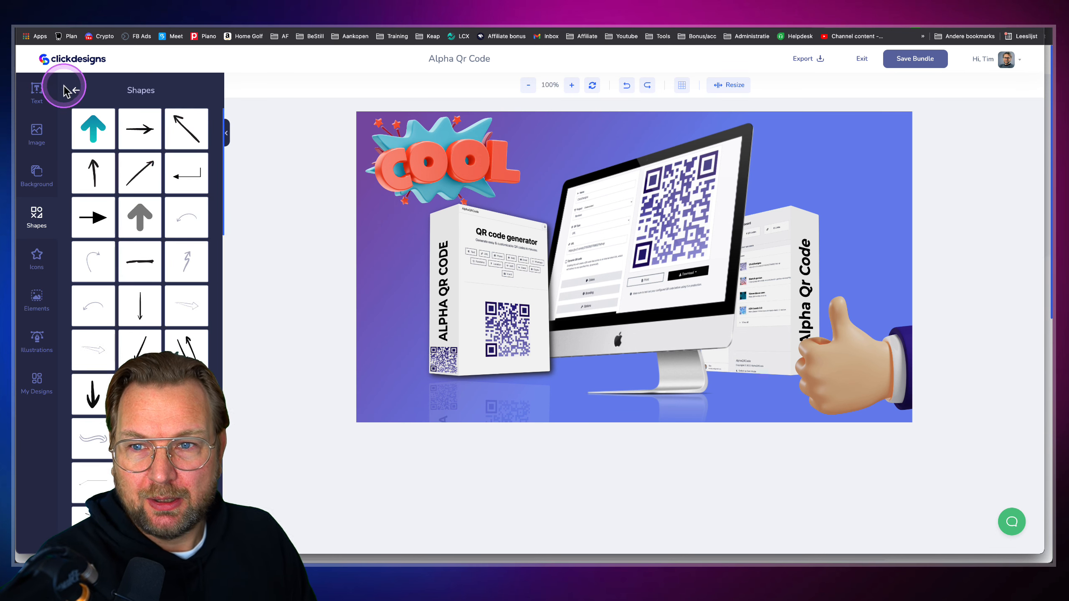
Look through the Circle Sketches shapes, return to the categories, and save the bundle
click(76, 90)
scroll(126, 280, down, 3)
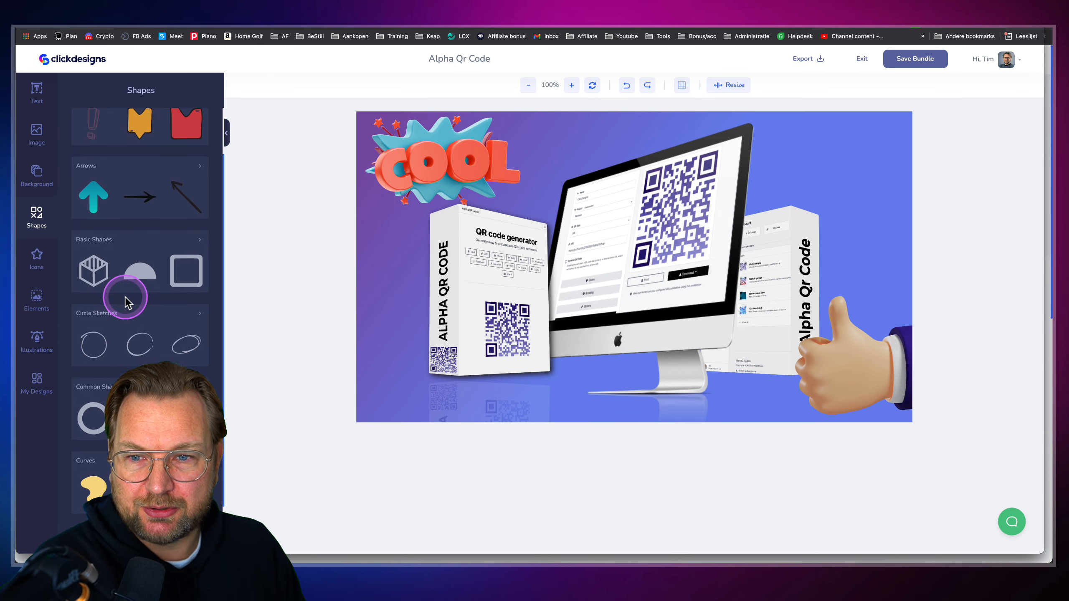
click(179, 256)
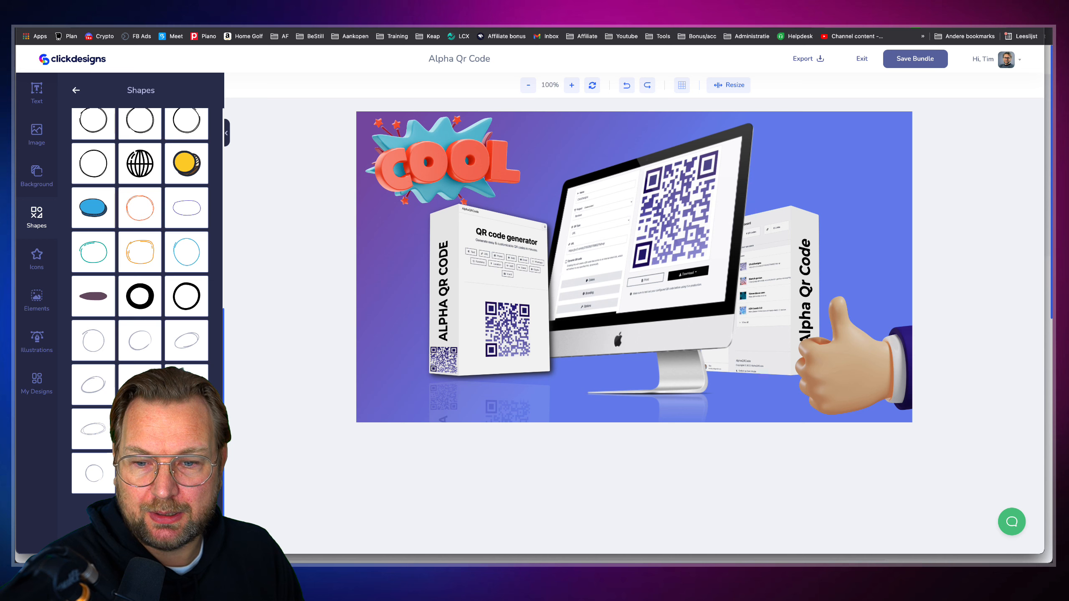
scroll(172, 220, up, 10)
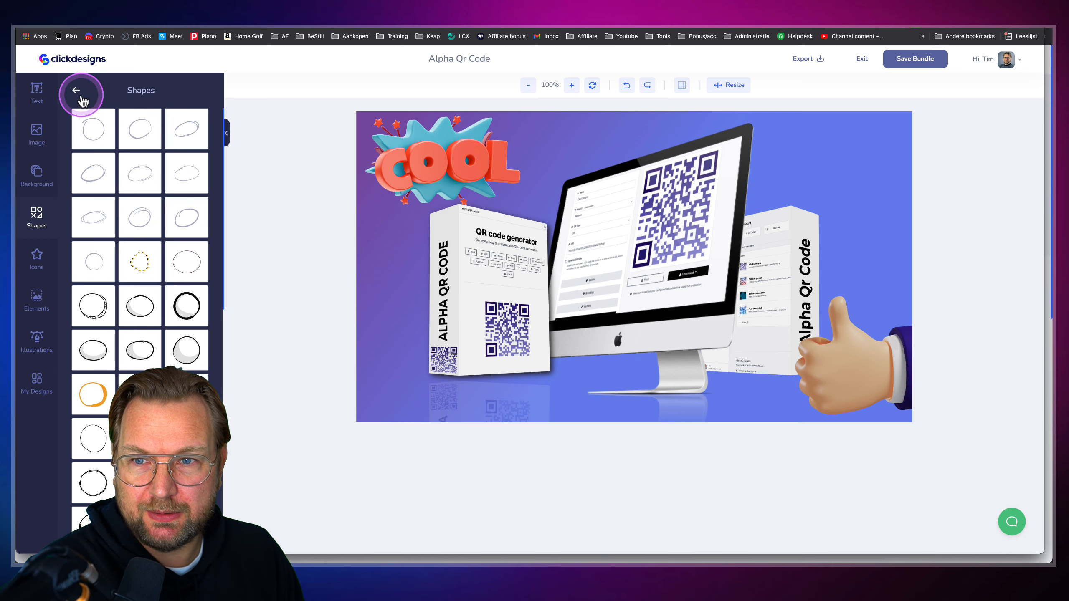
click(77, 91)
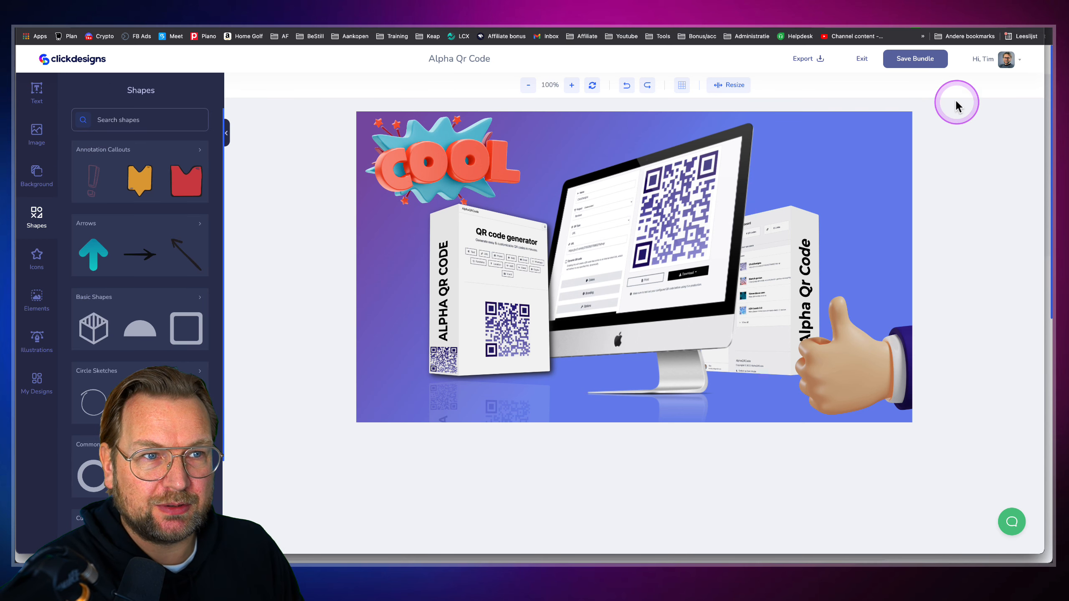
click(920, 64)
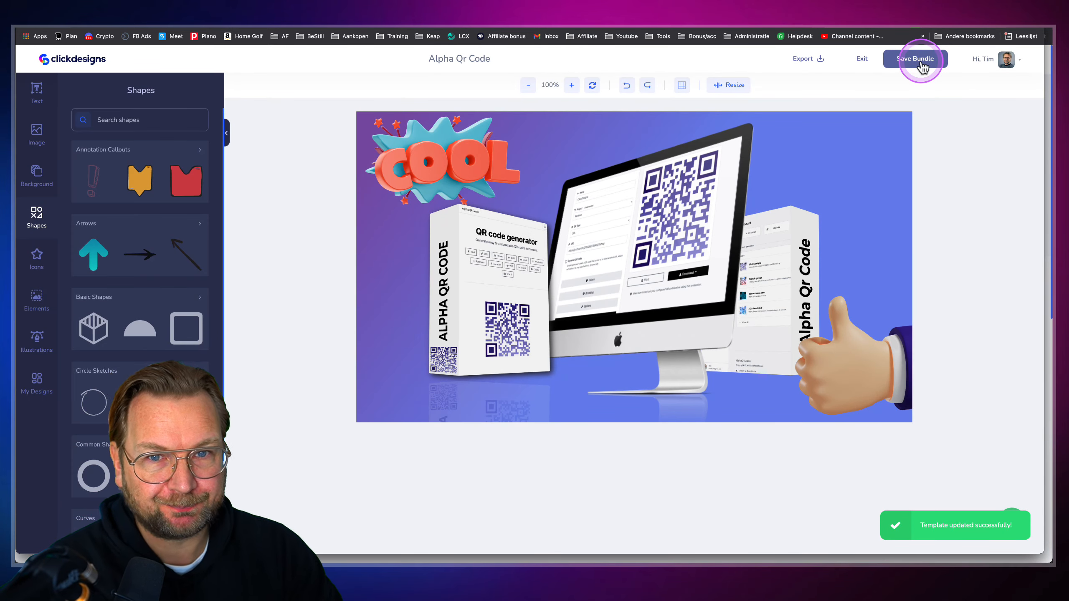
Go to My Designs, filter to bundle designs, and open Alpha Qr Code's share details
click(65, 63)
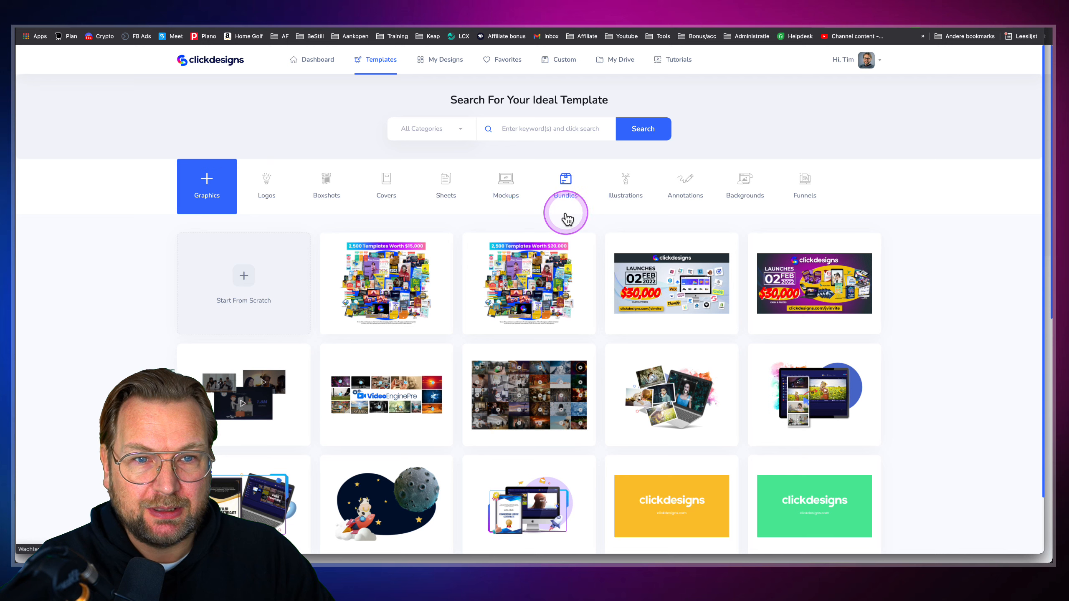
click(452, 69)
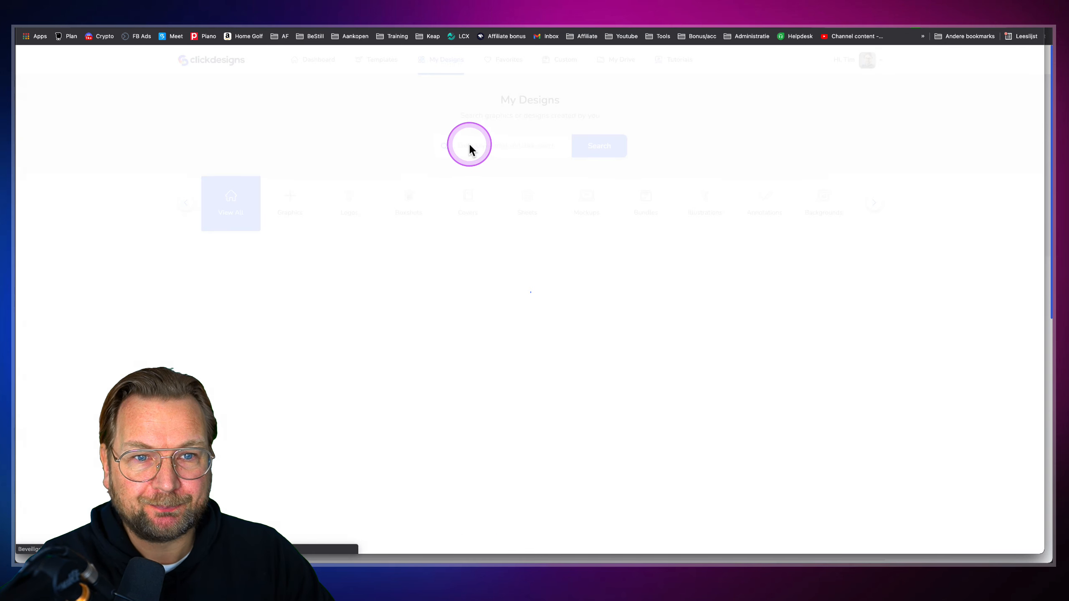
click(648, 198)
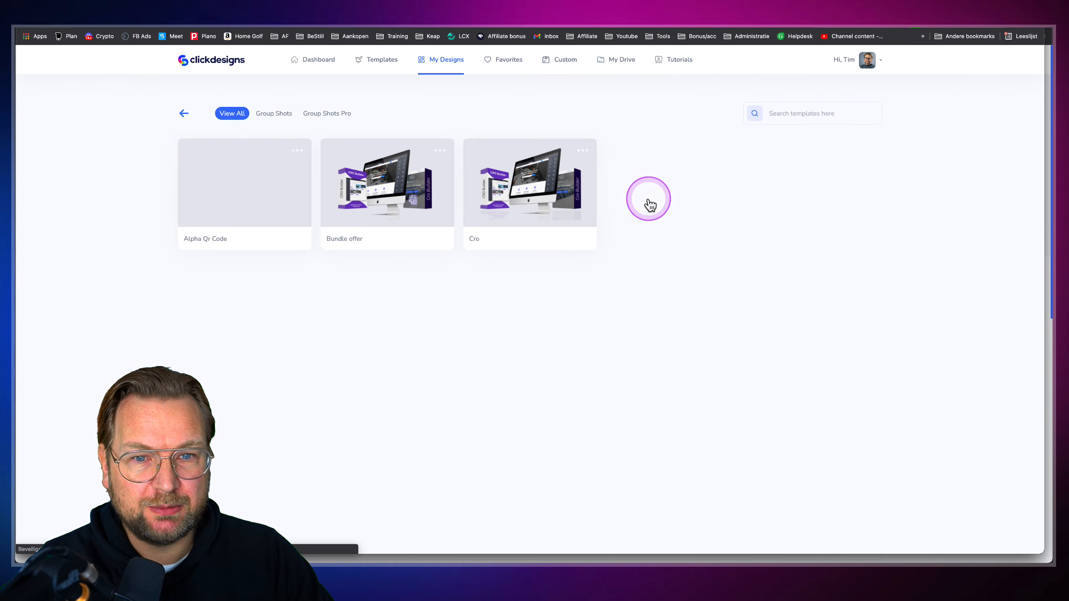
mouse_move(252, 221)
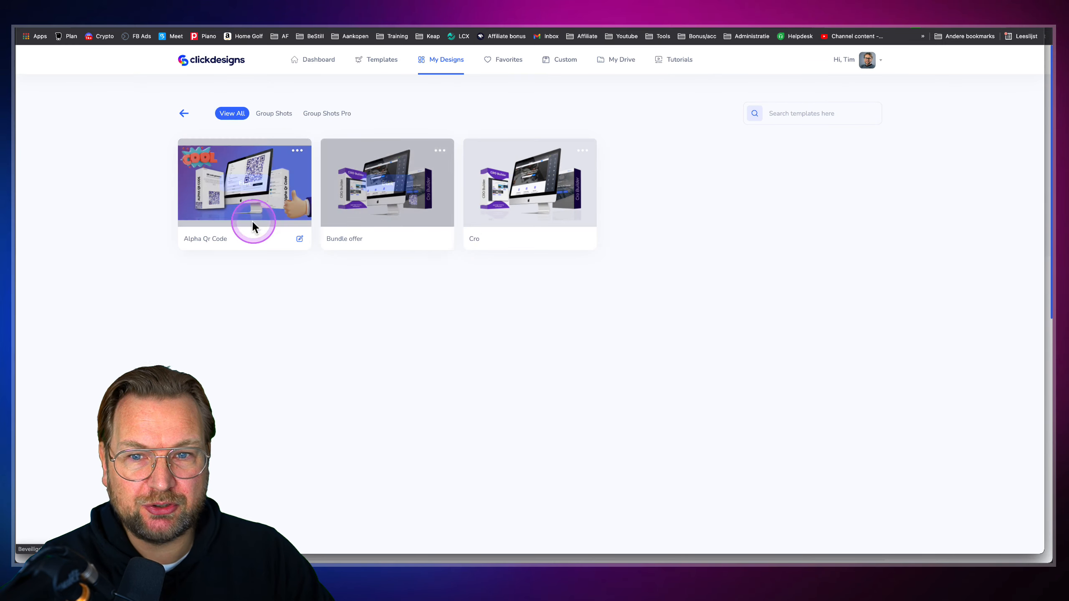
click(297, 152)
click(279, 170)
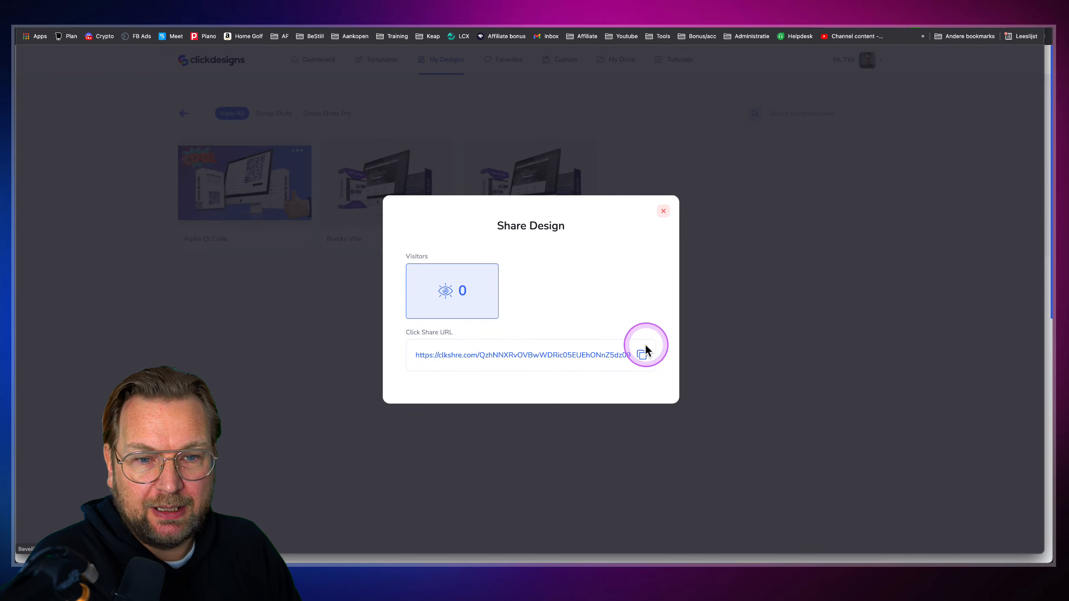
Copy the share link, visit it in a new browser tab, then close that tab
click(642, 356)
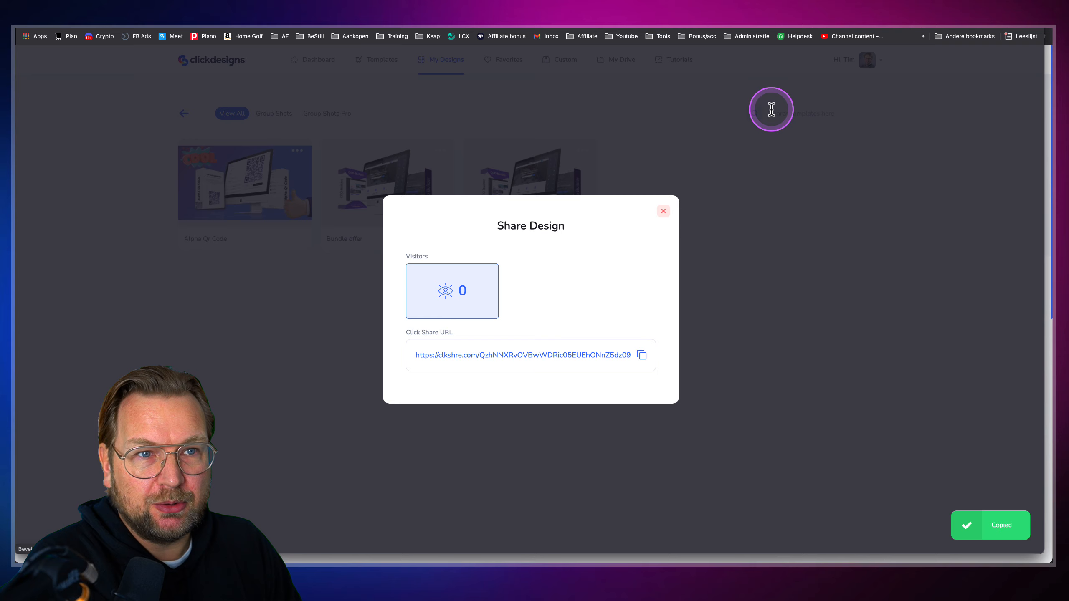
key(ctrl+t)
key(ctrl+v)
key(Return)
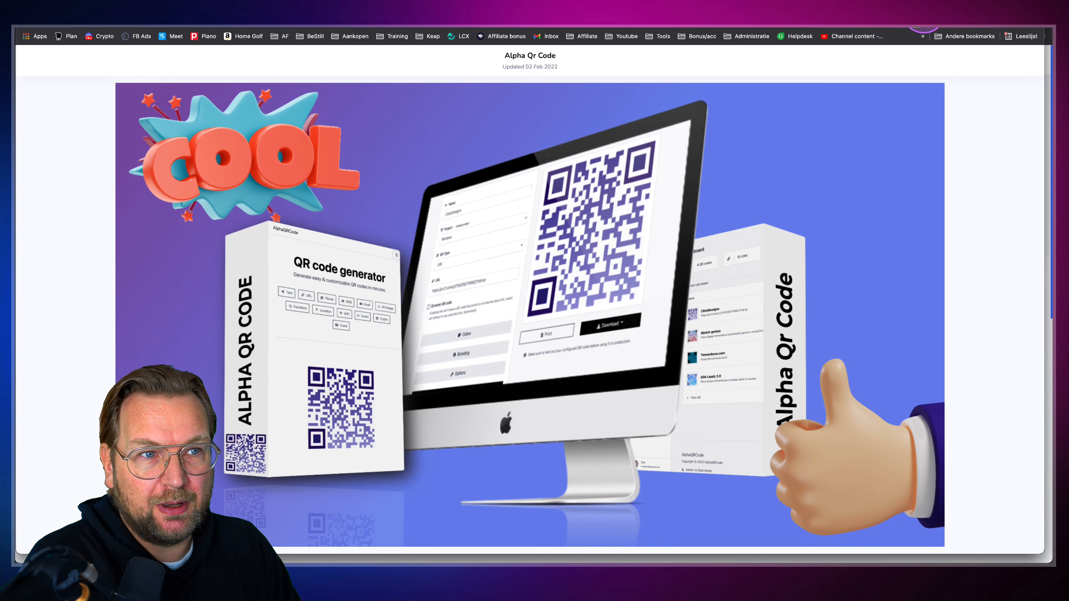
key(super+w)
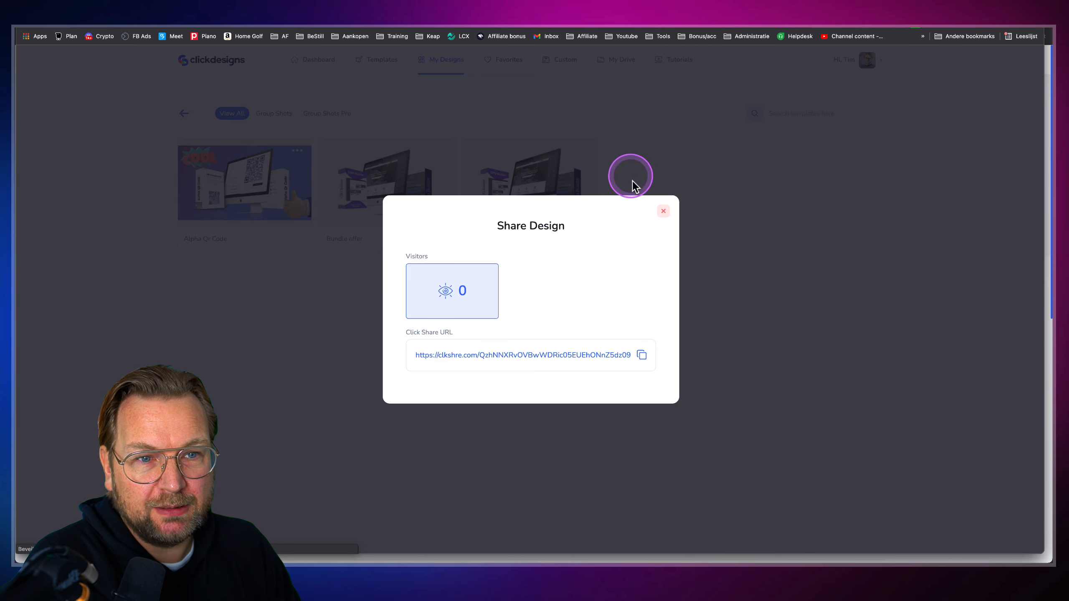
Reopen the share details to confirm one visitor, then close them
click(661, 212)
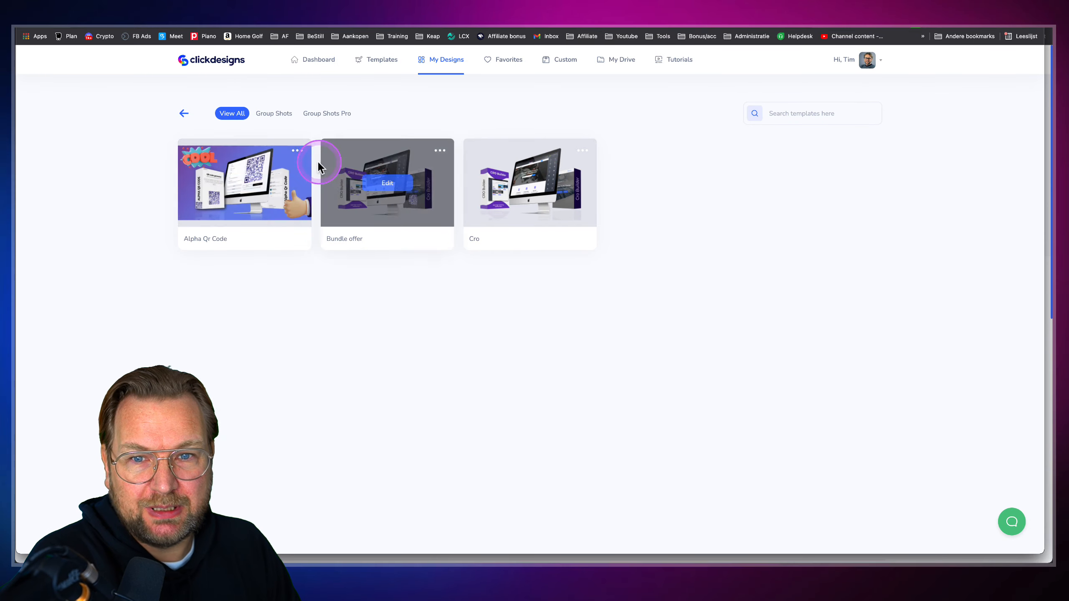
click(297, 151)
click(297, 171)
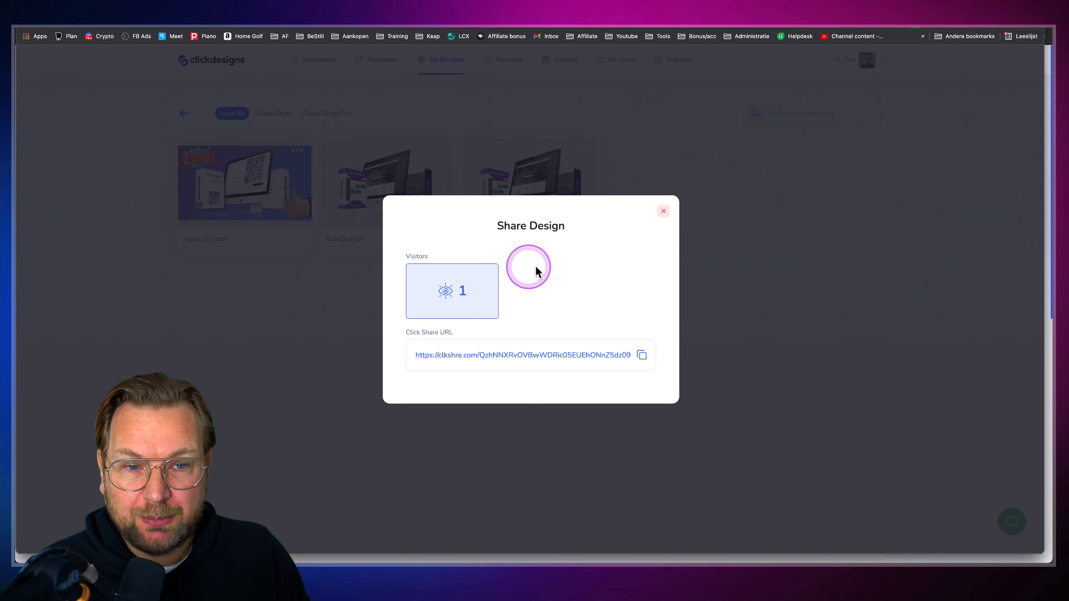
click(663, 213)
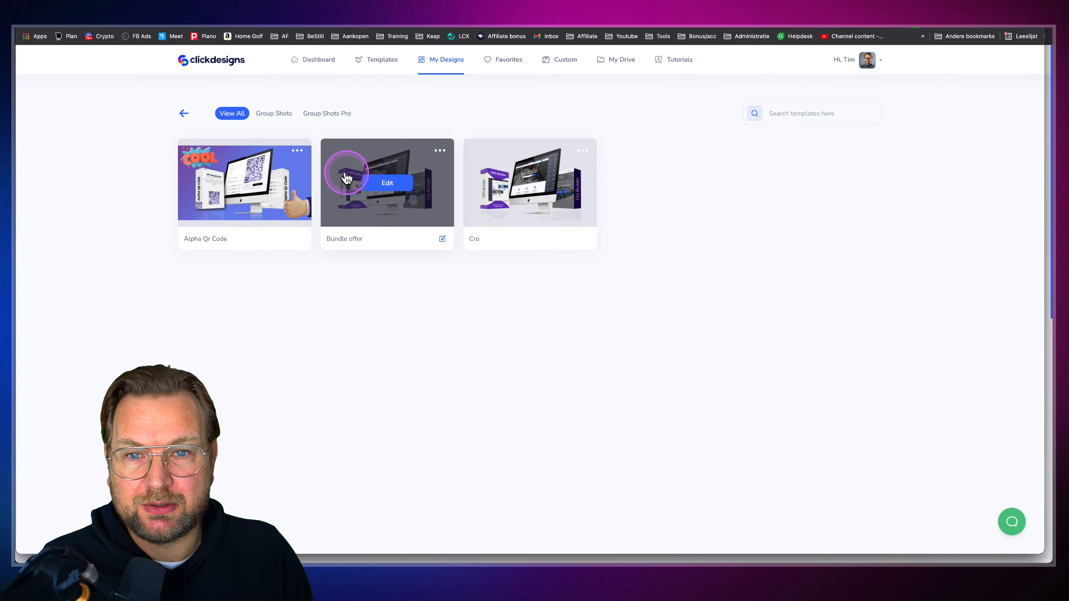
click(299, 151)
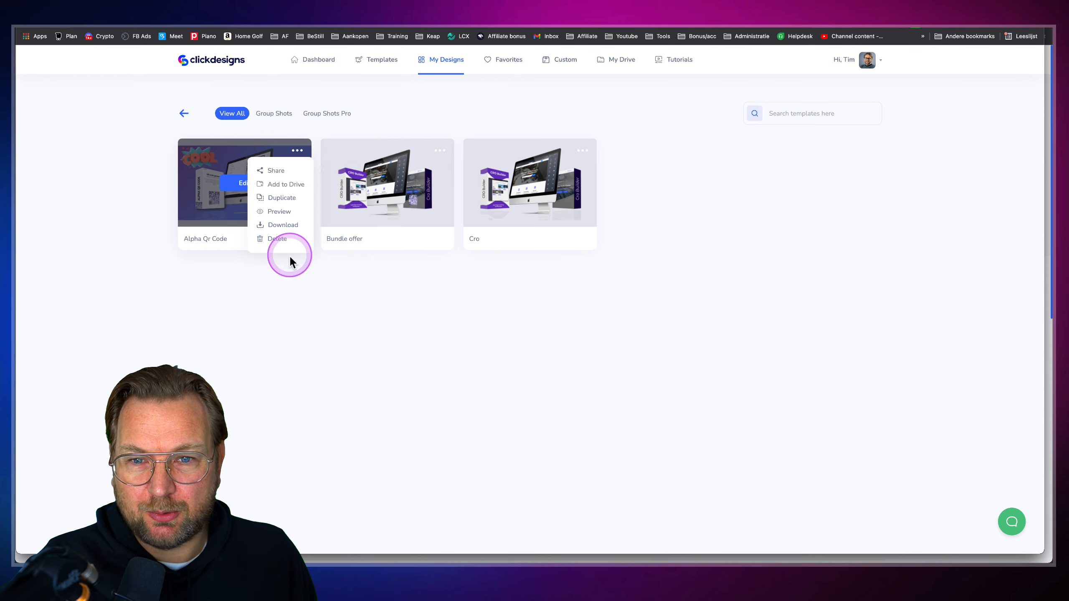
click(289, 276)
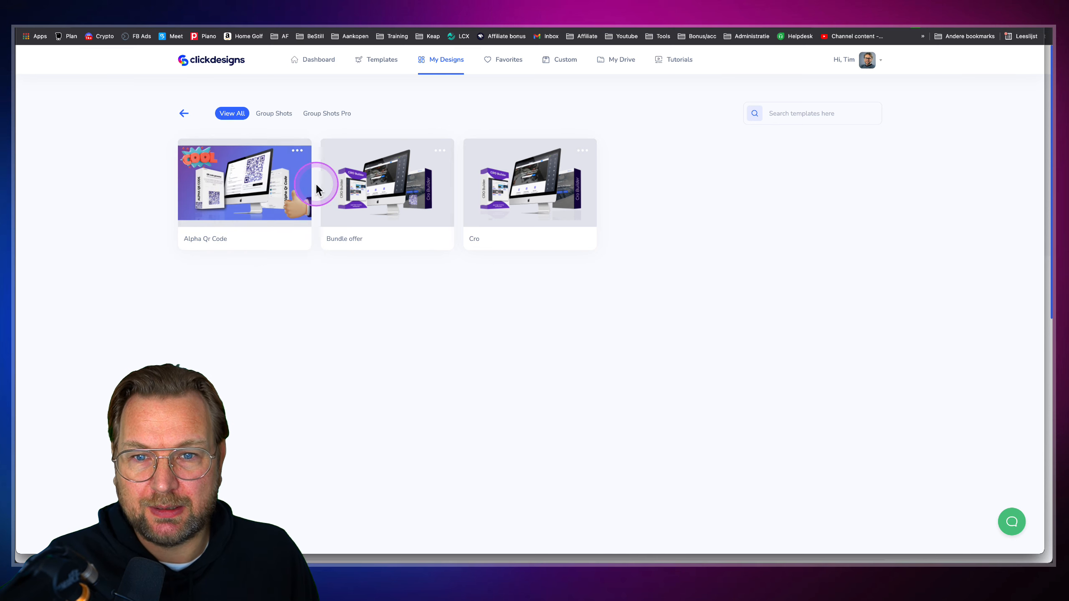
click(297, 151)
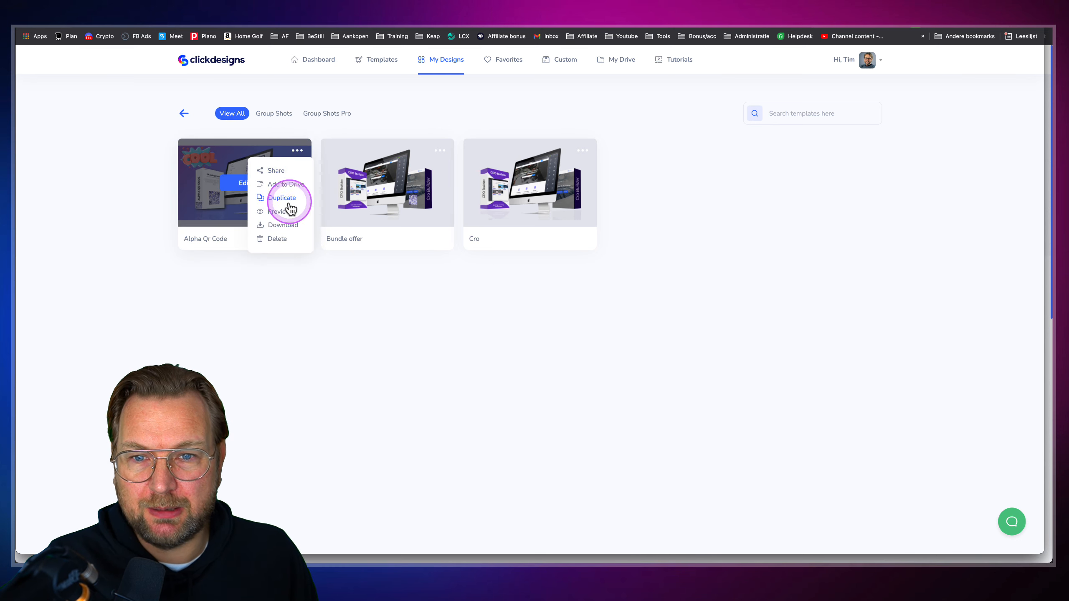
click(392, 116)
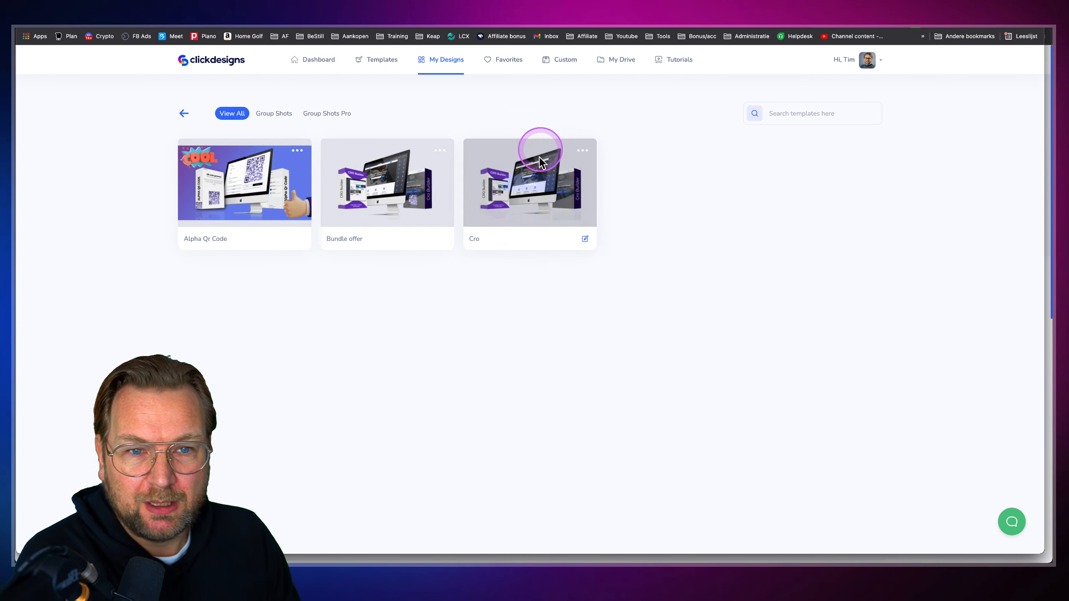
Open the template gallery and load more templates with View More
click(382, 60)
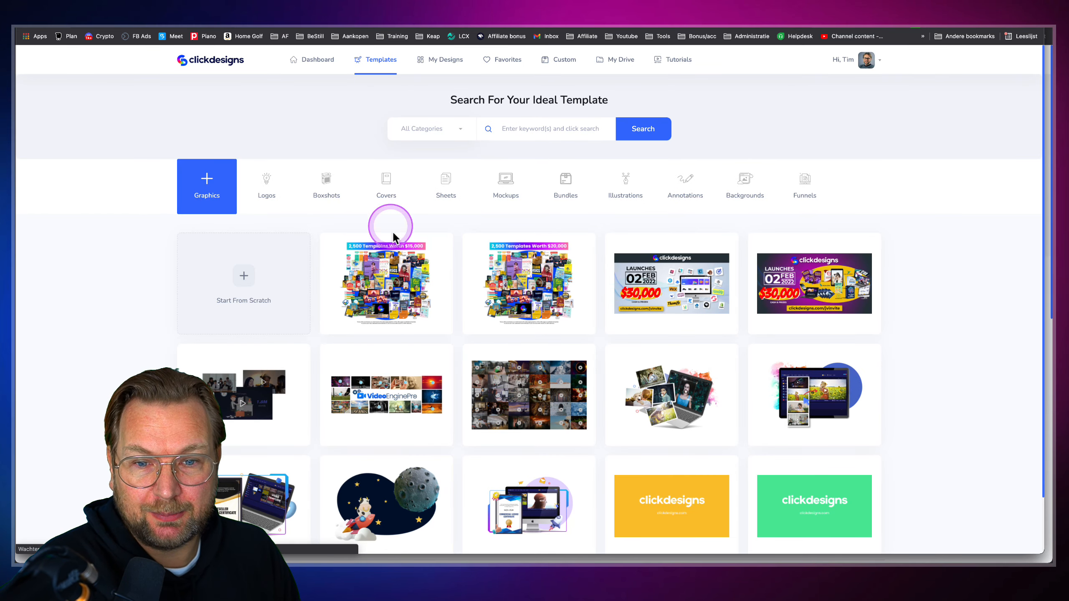
mouse_move(411, 270)
scroll(463, 421, down, 2)
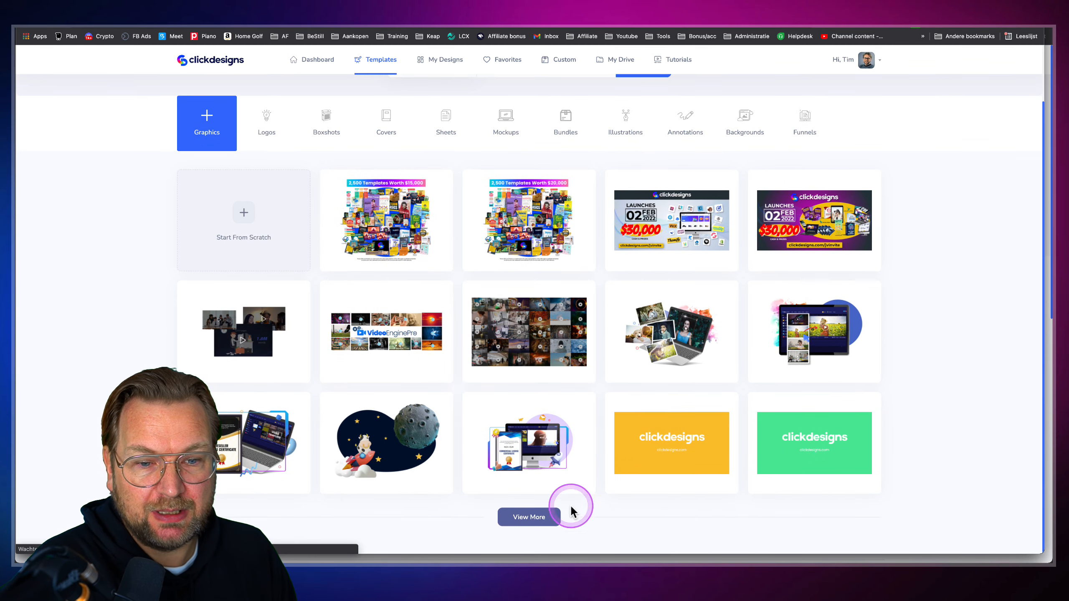
click(528, 517)
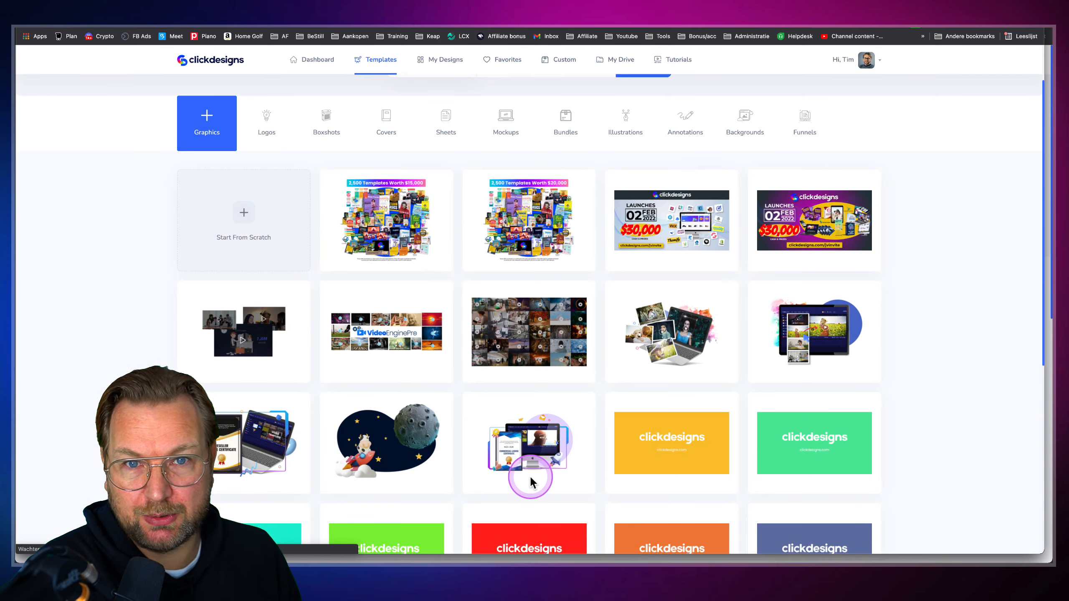
Load a further batch of templates, then expand the OTO1 upgrade details on the review site
scroll(529, 477, down, 10)
click(540, 519)
scroll(528, 440, down, 10)
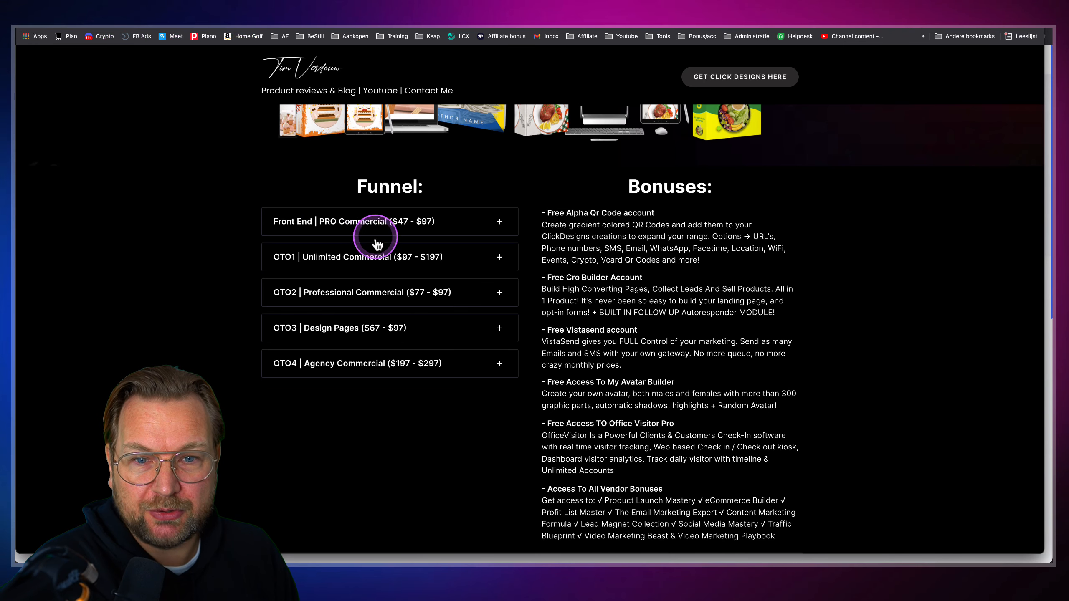
click(376, 256)
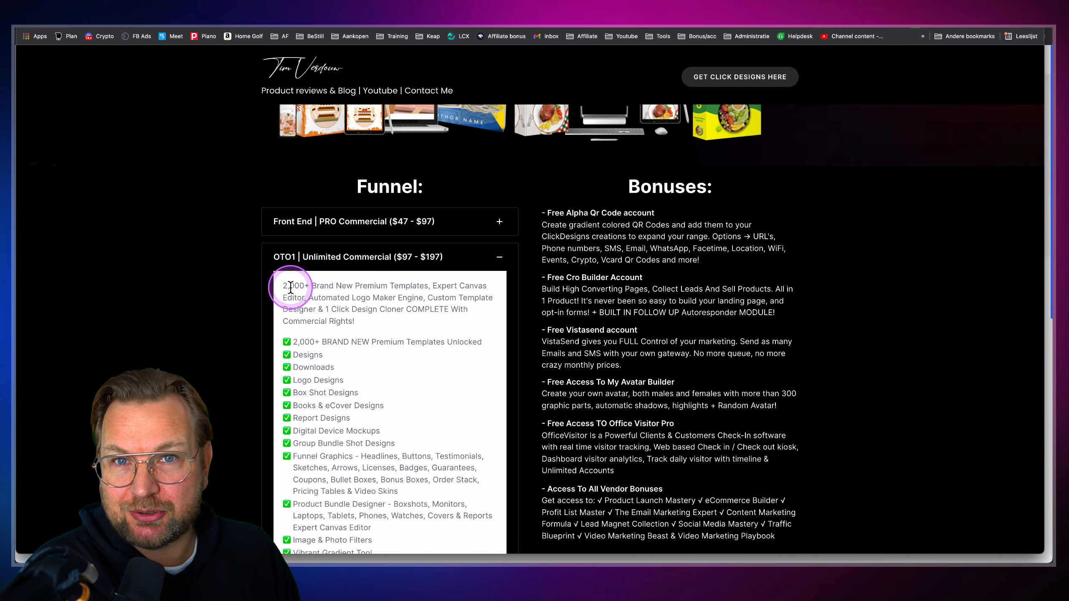
Collapse the OTO1 tier details and return to the ClickDesigns template gallery
click(369, 264)
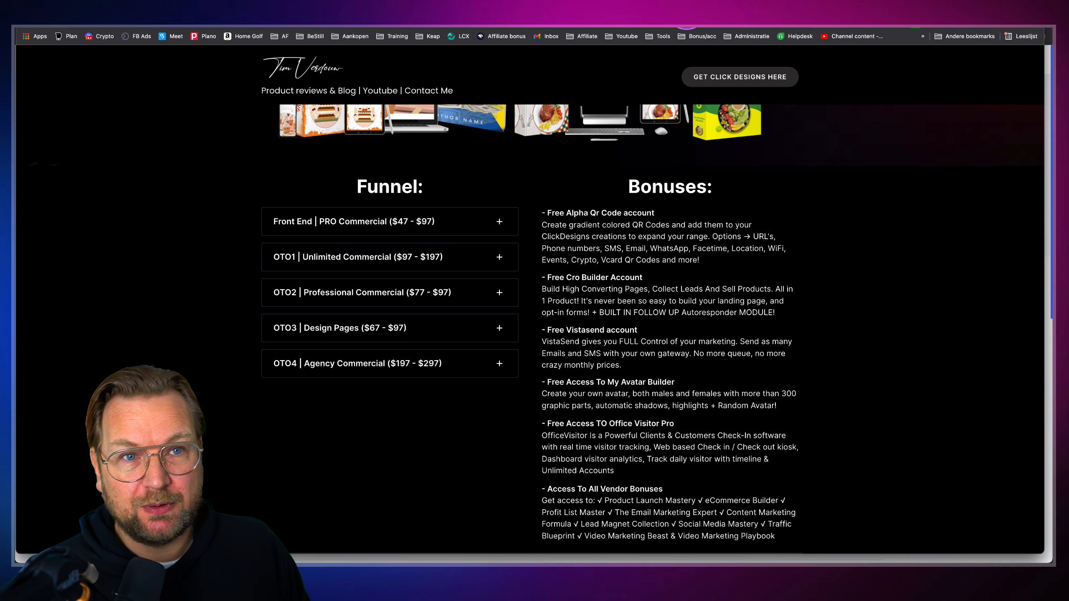
click(684, 9)
Load more templates and start a design titled Demo 2 from the laptop mockup template
click(527, 514)
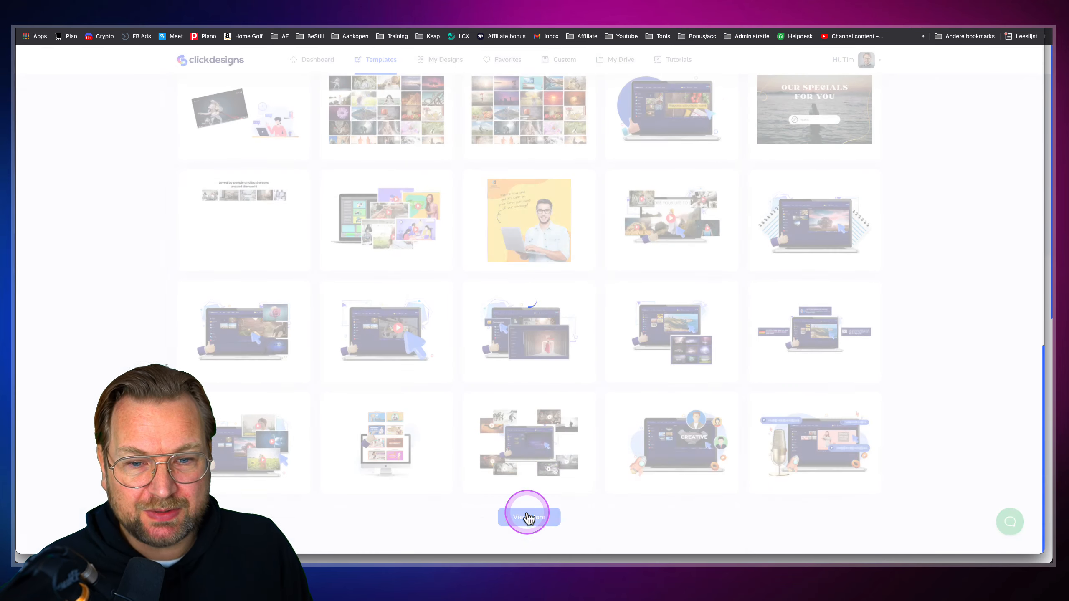
scroll(540, 434, down, 3)
mouse_move(539, 226)
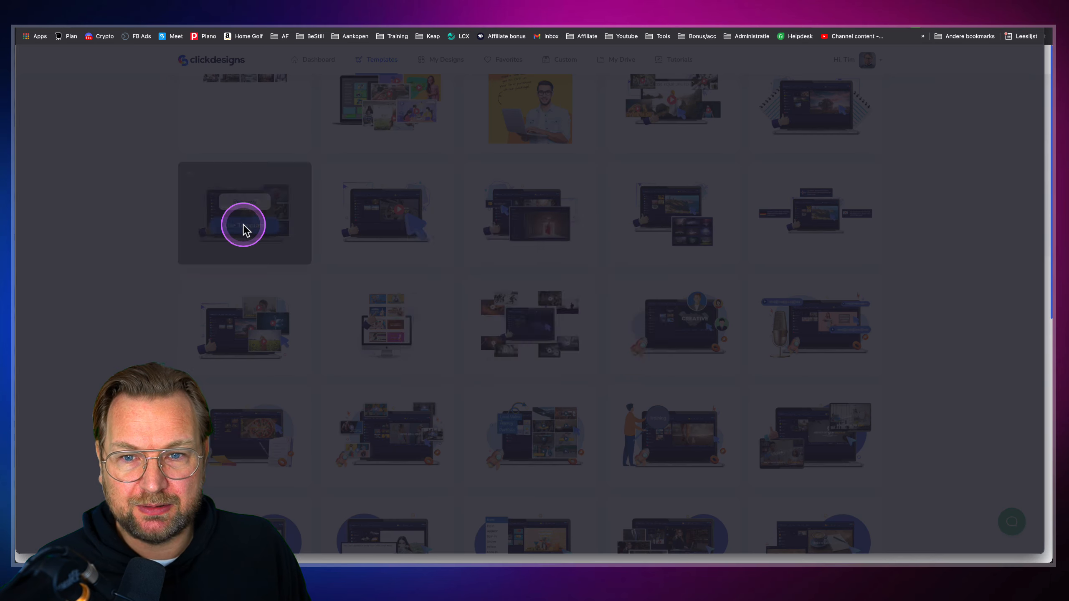
click(243, 226)
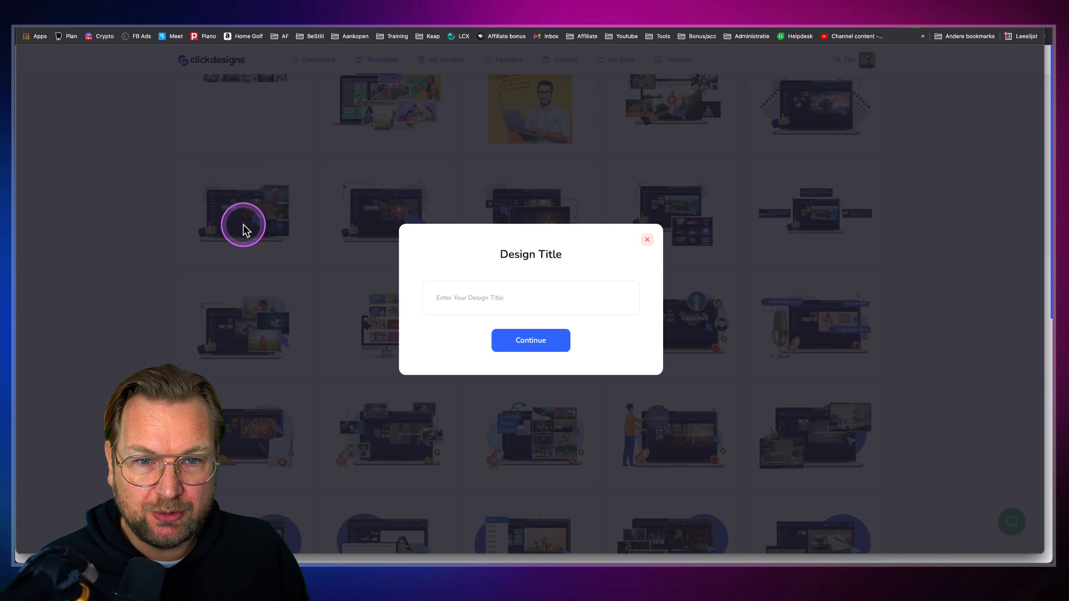
click(491, 296)
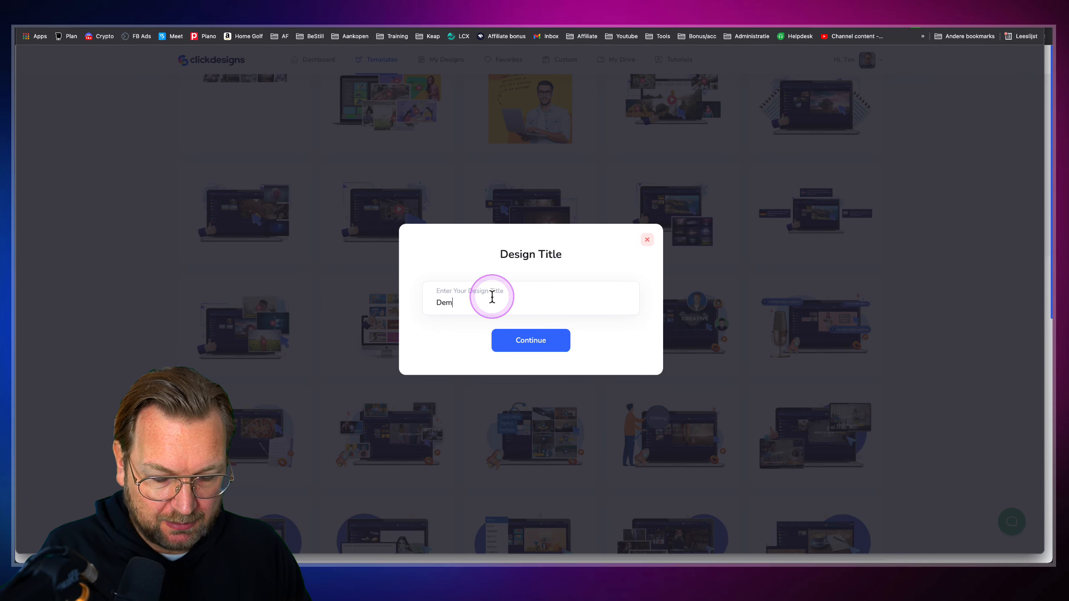
key(Return)
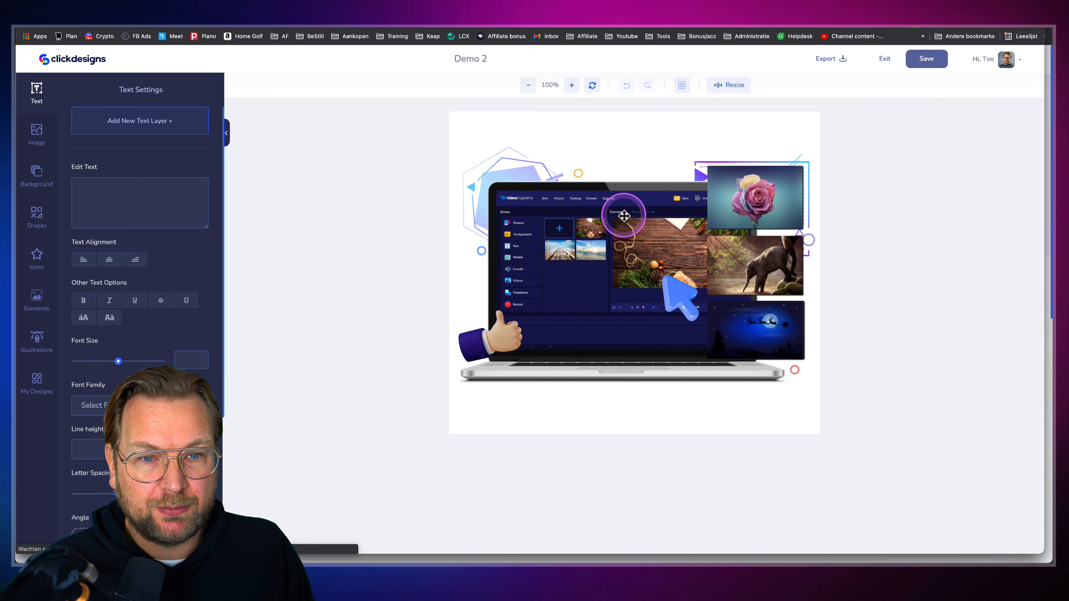
Reposition the photo collage, thumbs-up image and laptop image on the canvas
drag(634, 271, 719, 263)
drag(489, 323, 453, 347)
mouse_move(522, 279)
mouse_down()
mouse_move(499, 253)
mouse_move(517, 279)
mouse_up()
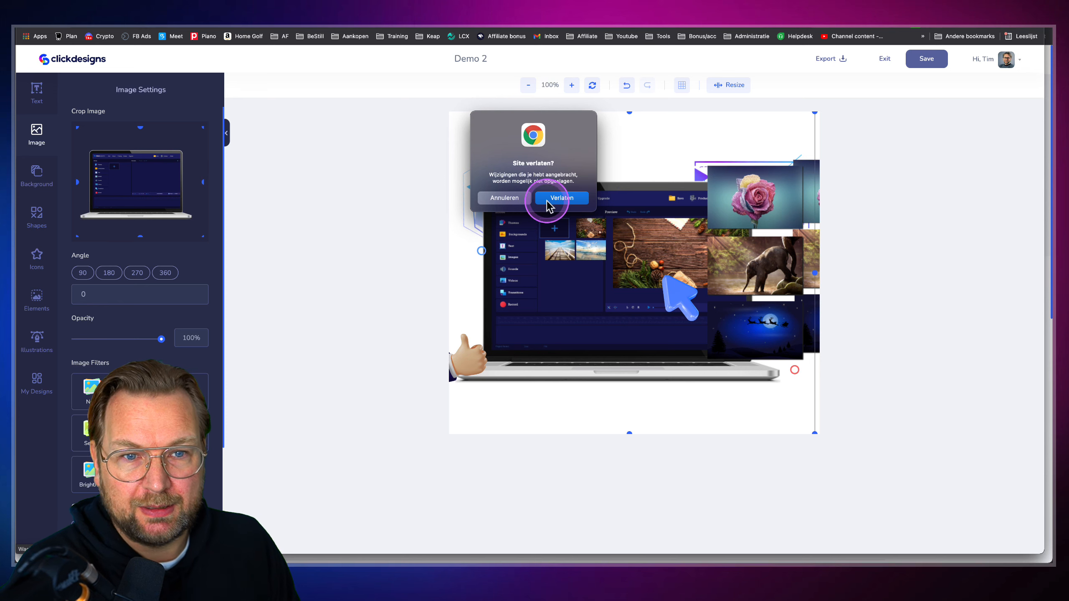
Leave the Demo 2 editor, filter templates to Logos, and load extra logos like Yoga and Gaming Hub
click(556, 198)
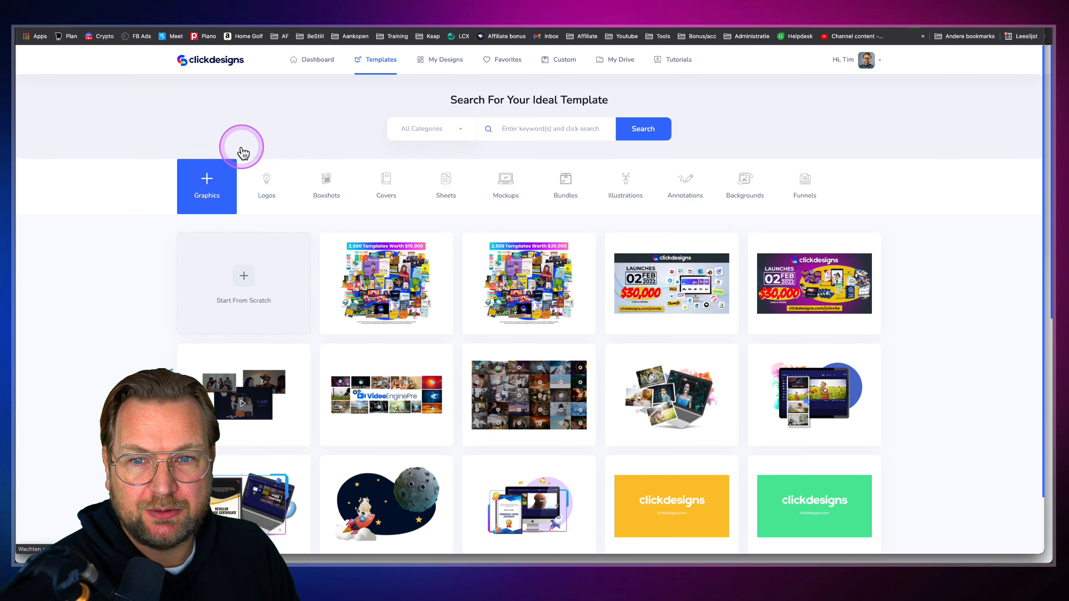
mouse_move(234, 143)
mouse_down()
mouse_move(396, 210)
mouse_move(863, 222)
mouse_up()
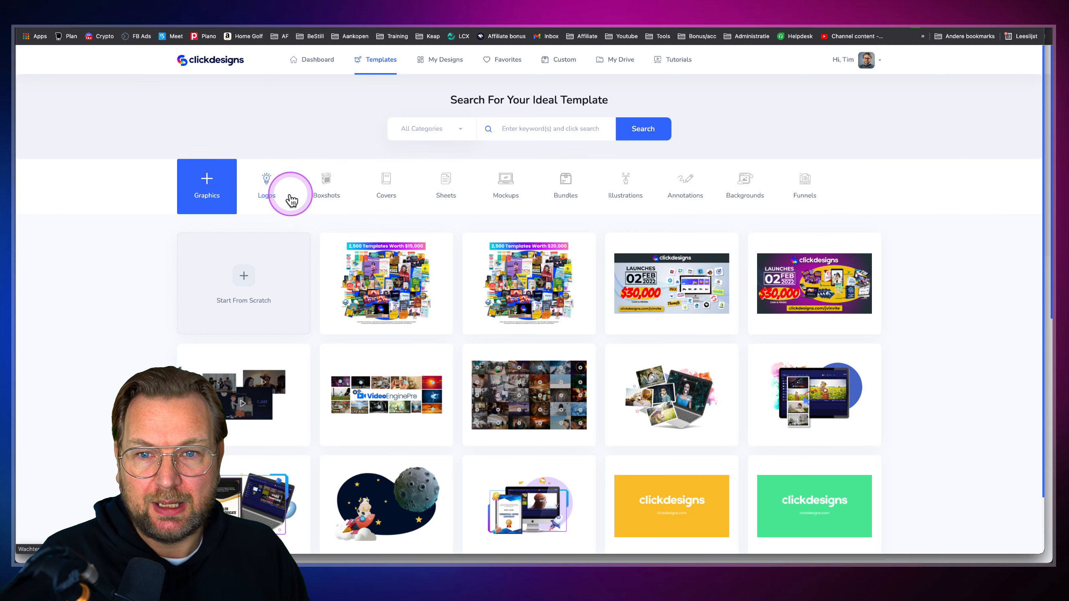
click(266, 185)
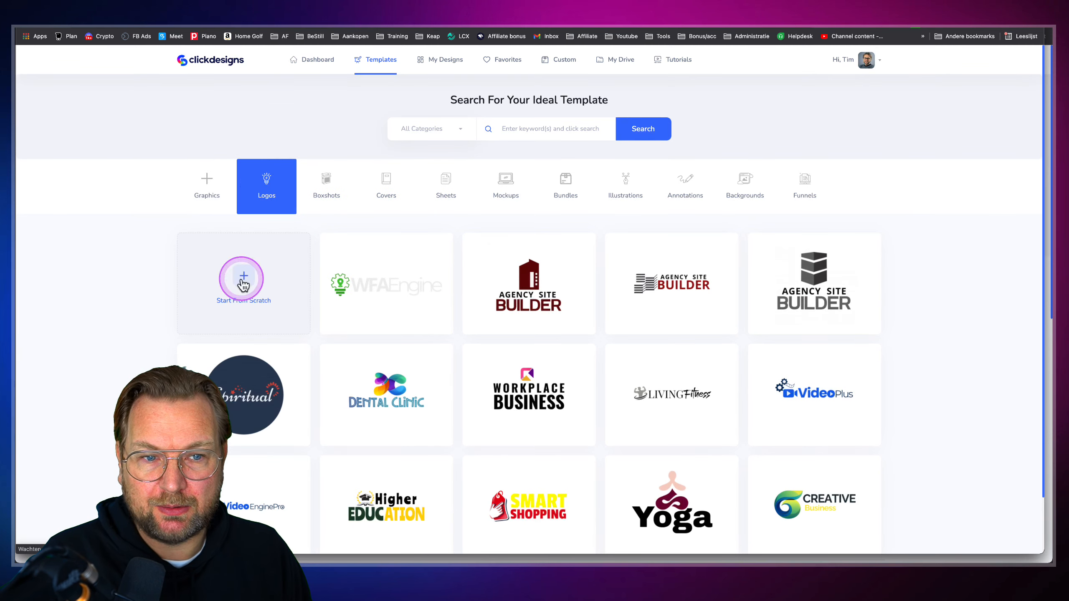
mouse_move(698, 406)
scroll(698, 406, down, 3)
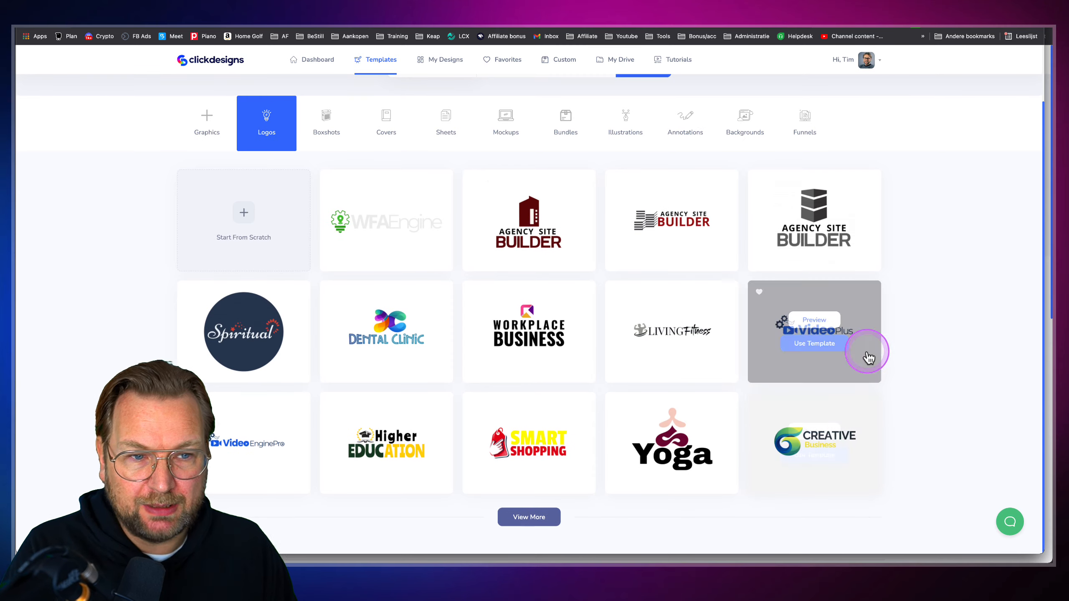
click(537, 522)
scroll(511, 489, down, 8)
mouse_move(494, 438)
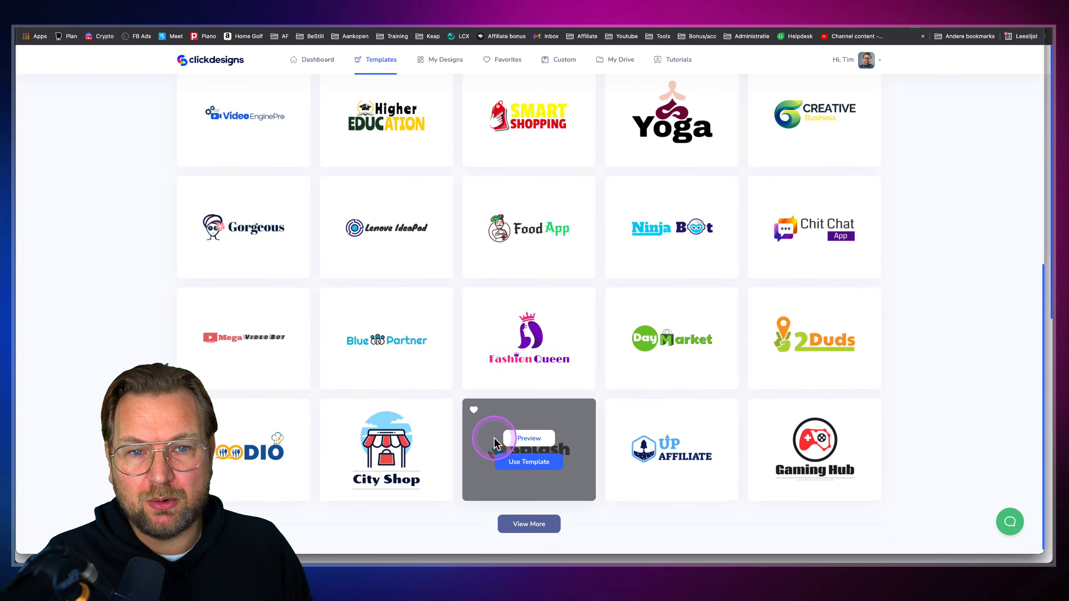
scroll(484, 376, up, 8)
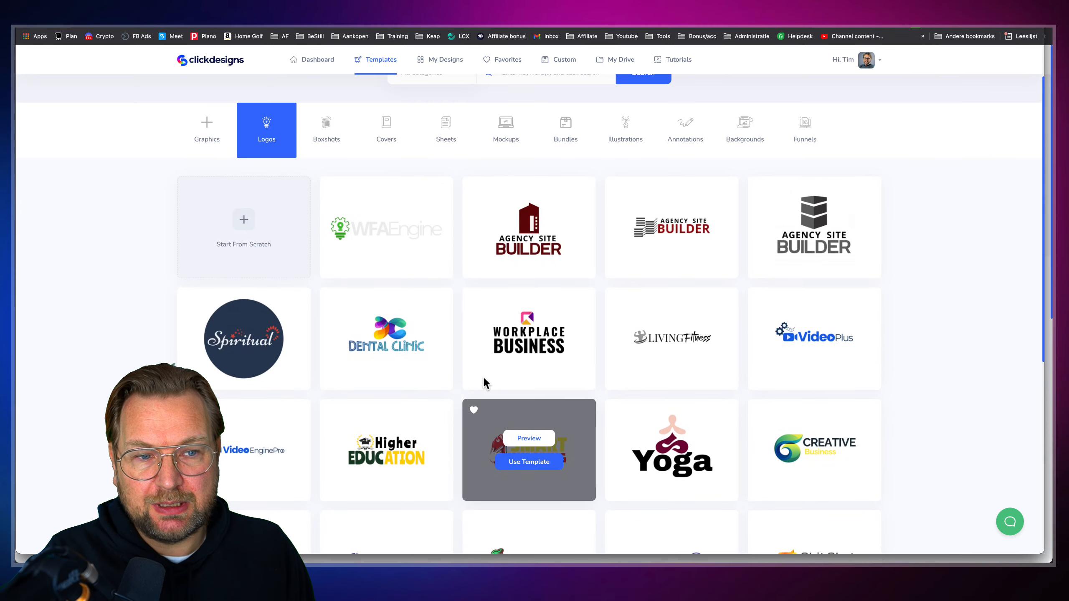
mouse_move(756, 348)
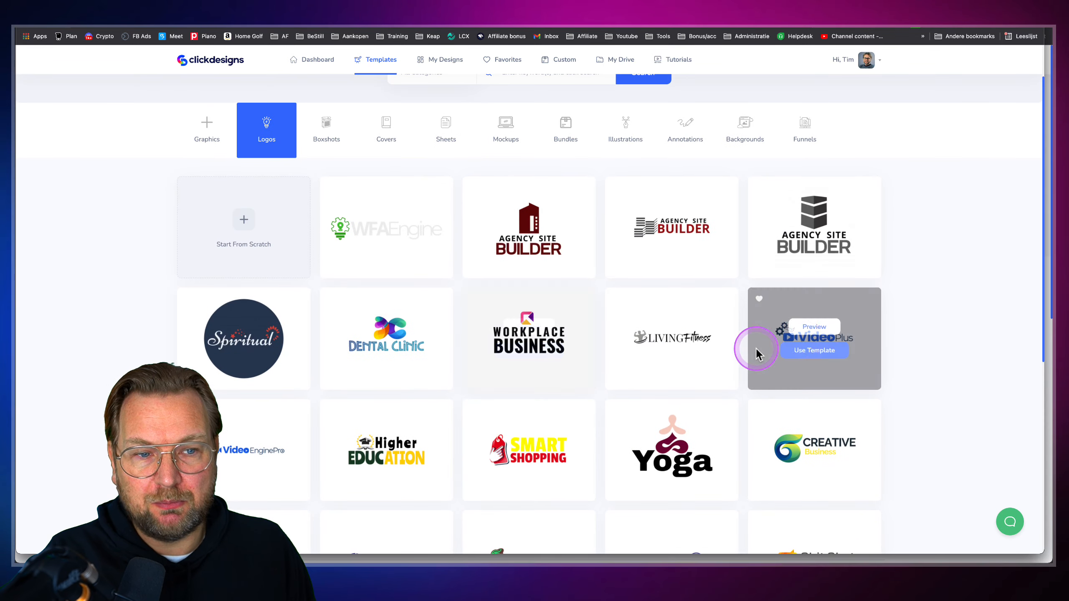
Create a design titled 'Video template' from the VideoPlus logo template
click(806, 352)
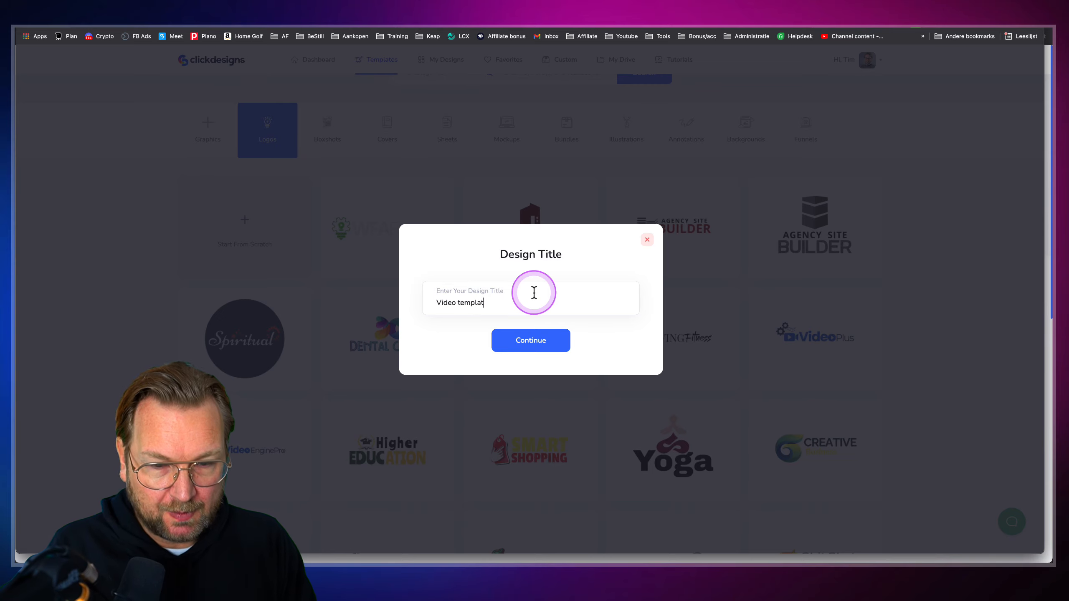
click(539, 340)
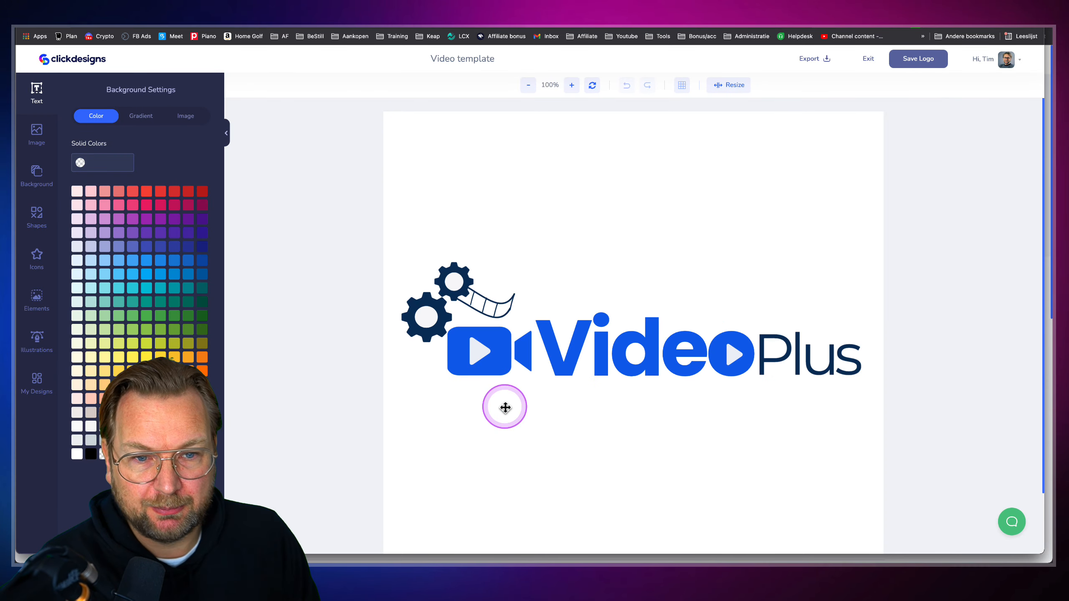
Turn the blue camera icon shape red (#E81111)
click(602, 351)
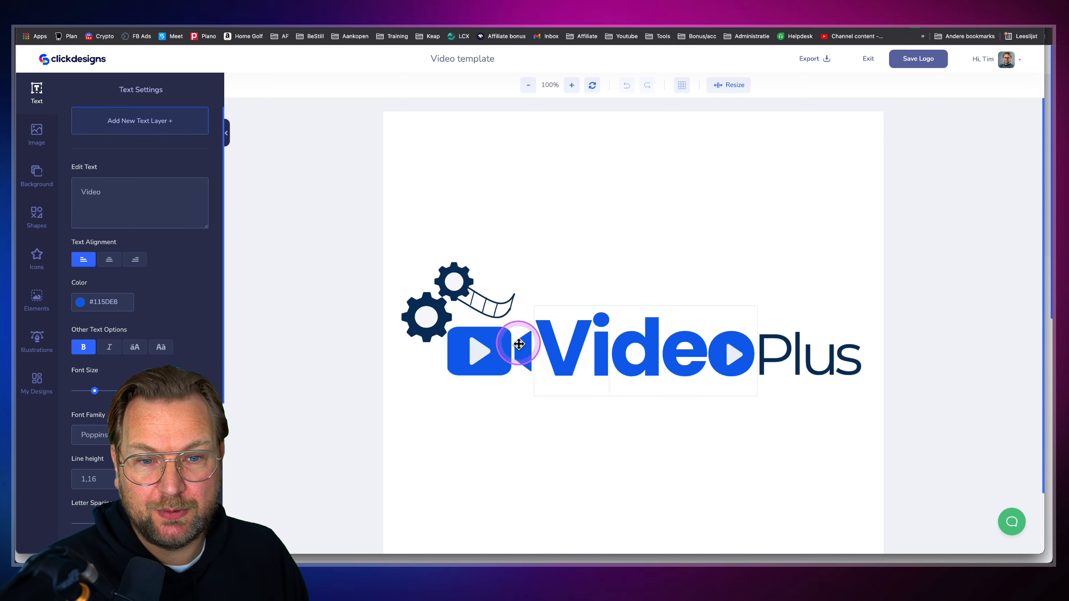
click(451, 374)
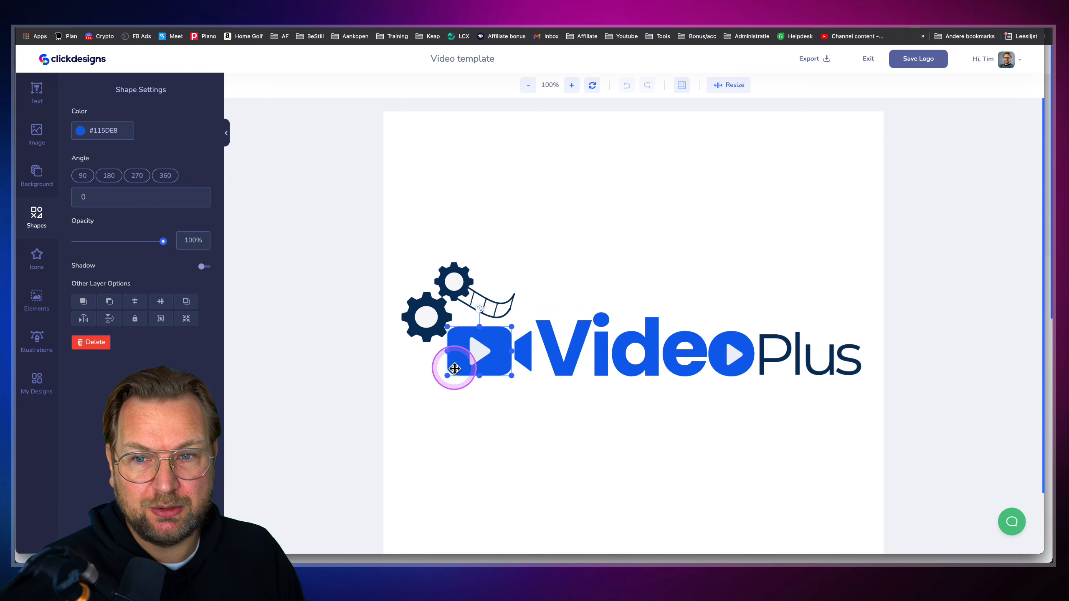
click(81, 131)
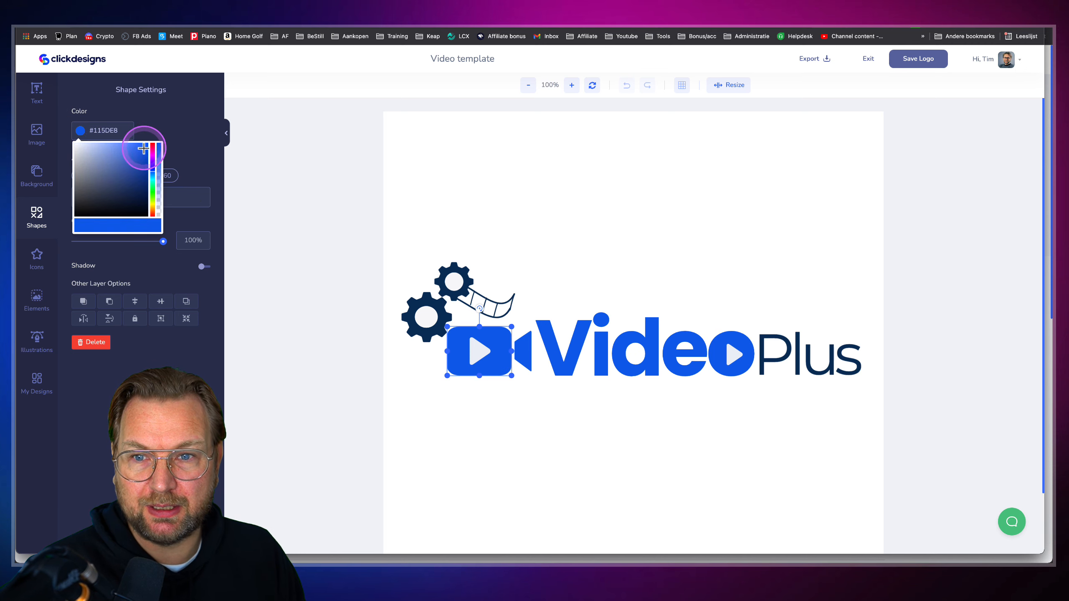
click(531, 180)
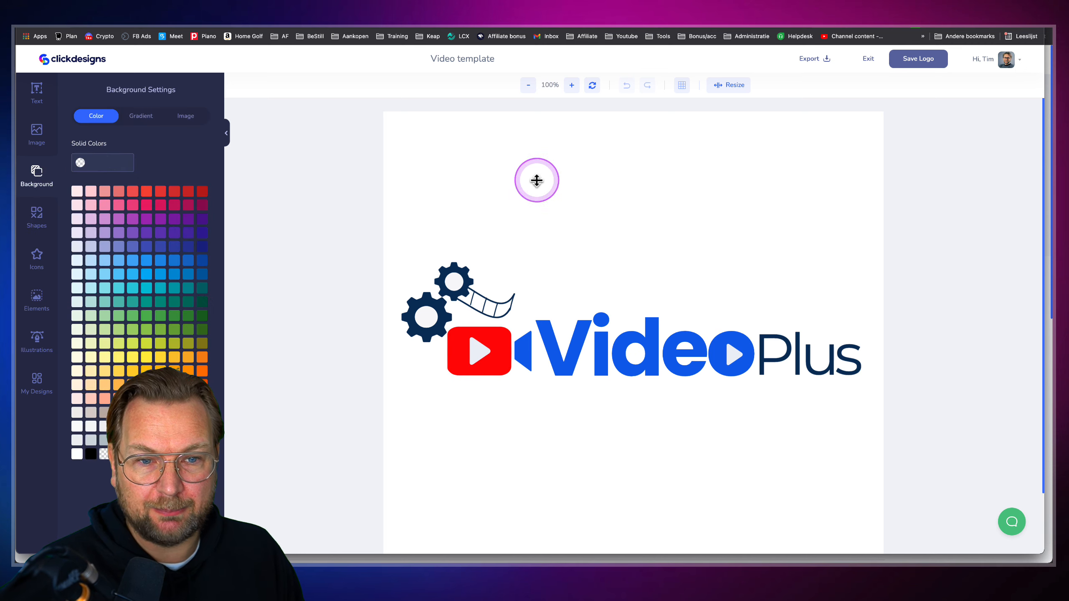
click(523, 350)
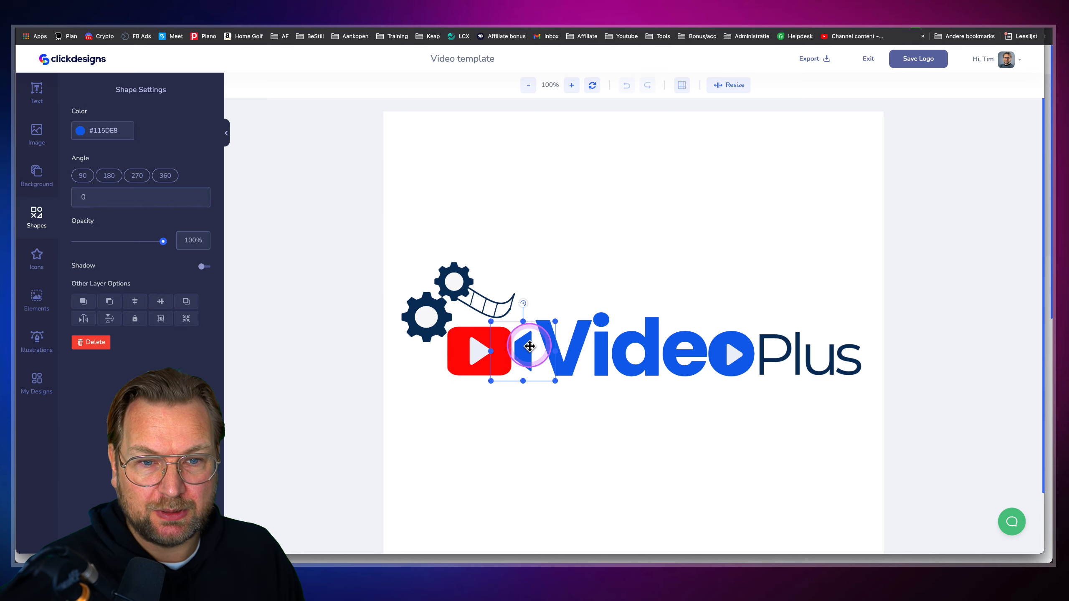
click(81, 131)
drag(151, 148, 154, 141)
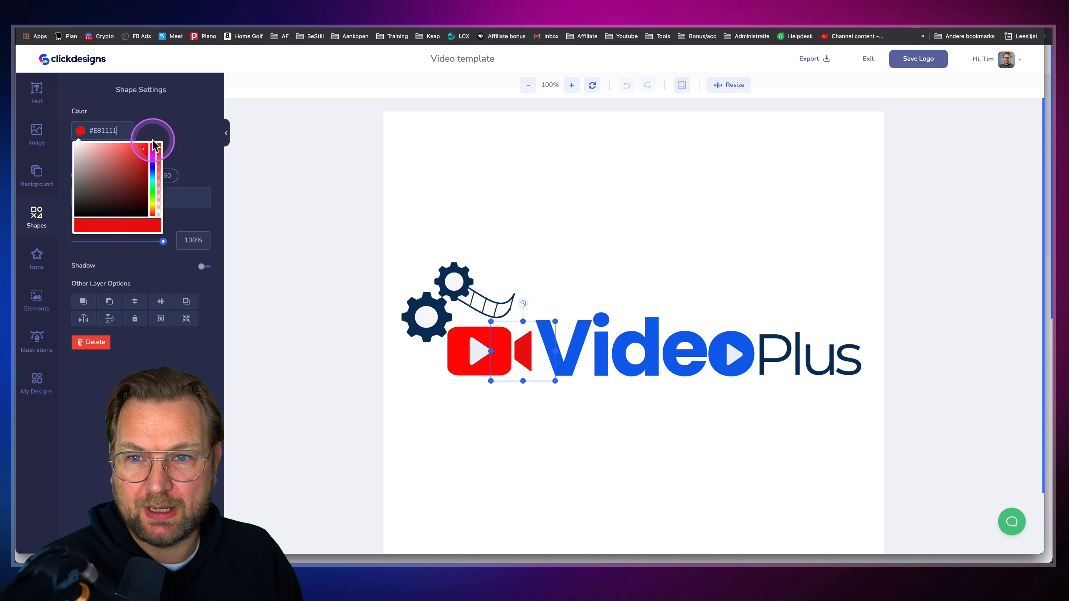
click(579, 194)
Replace the word 'Video' with 'YouTube' and shift the text to the right
click(618, 346)
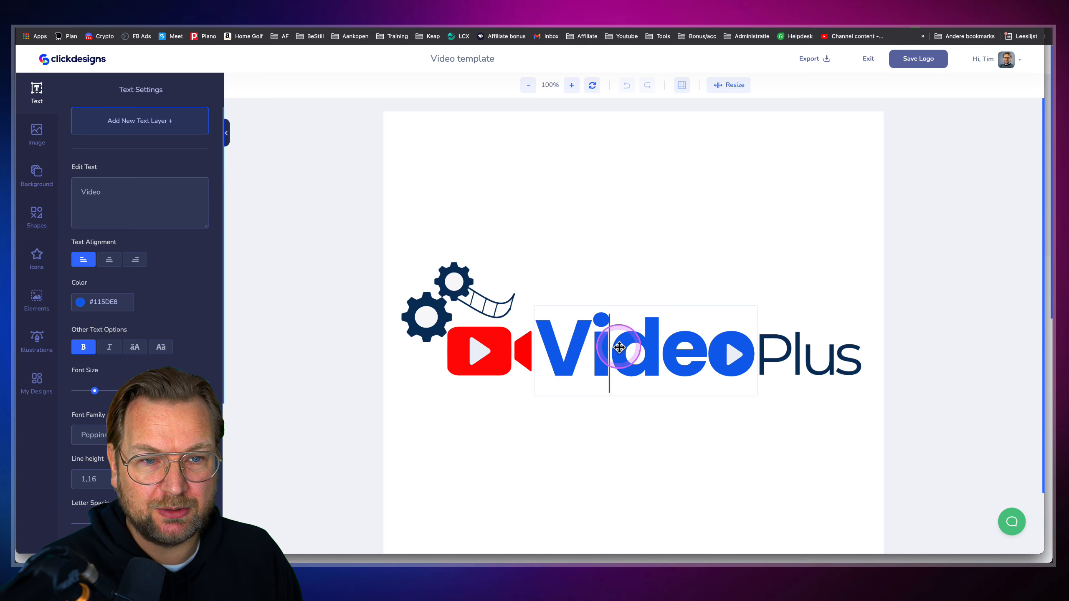
double_click(619, 346)
text(YouTube)
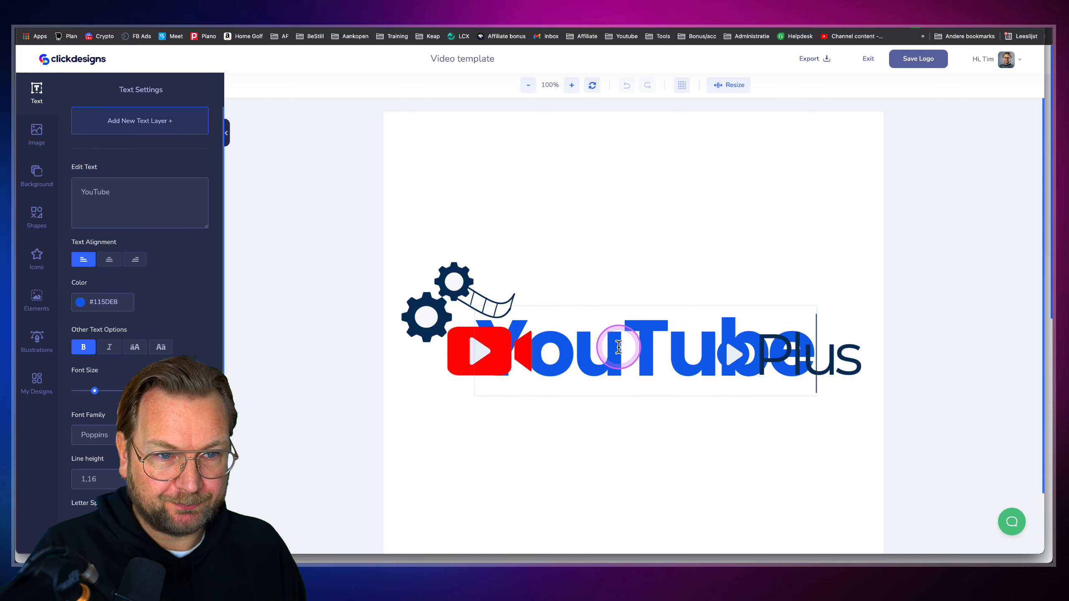
click(592, 459)
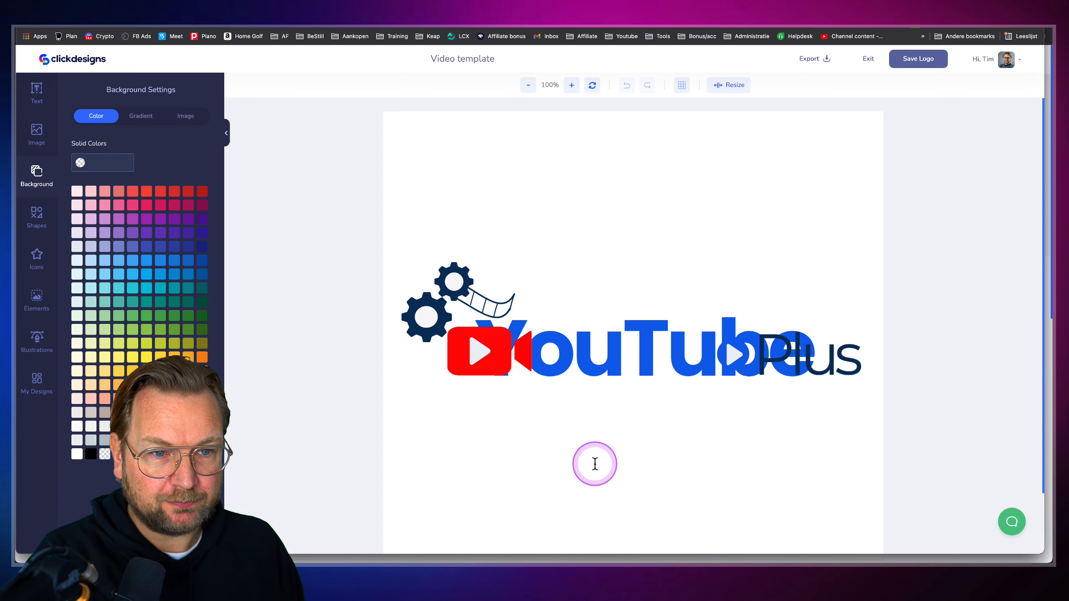
drag(585, 353, 648, 353)
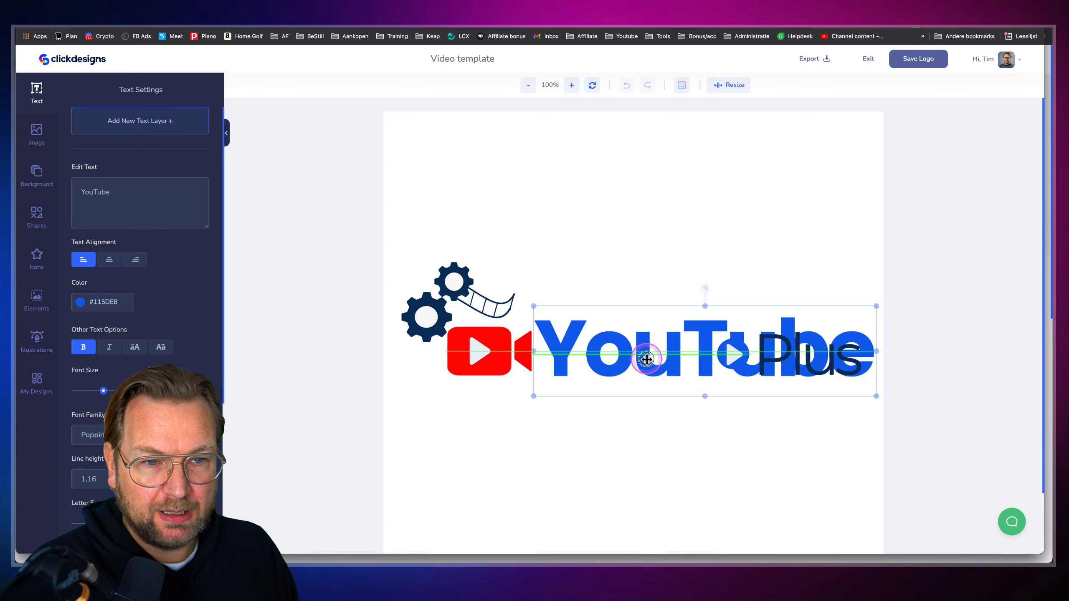
Move the play triangle, blue circle and 'Plus' text below 'YouTube'
drag(749, 353, 713, 458)
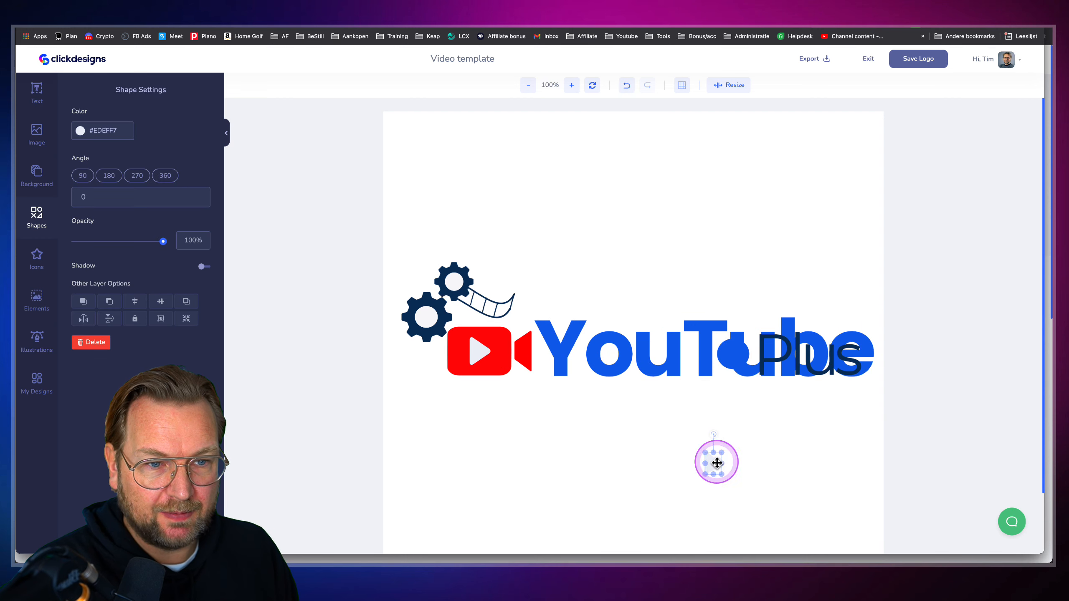
drag(734, 352, 657, 465)
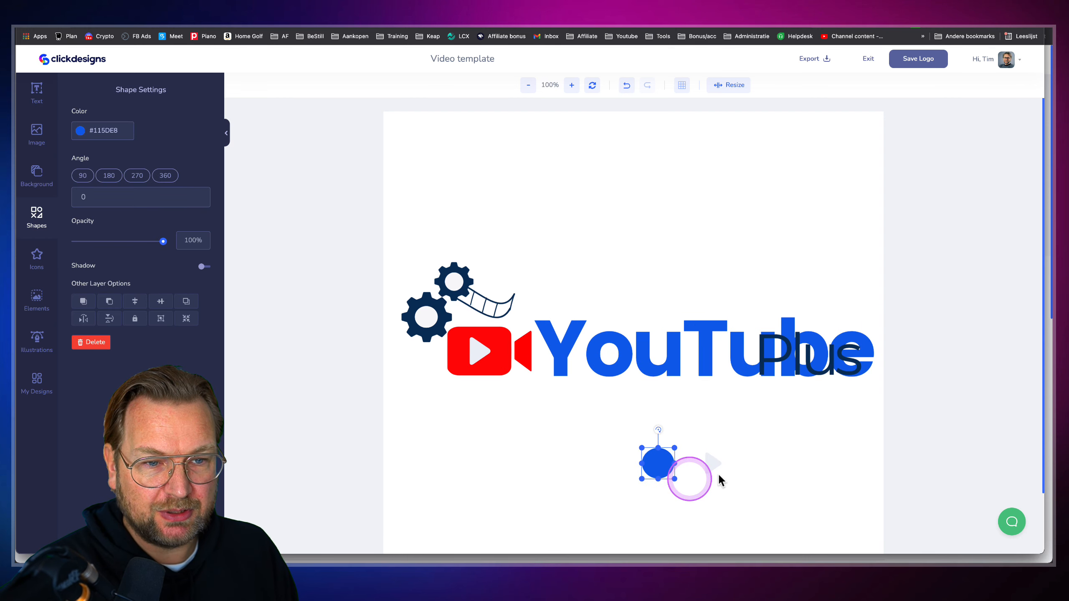
click(763, 403)
drag(781, 347, 770, 423)
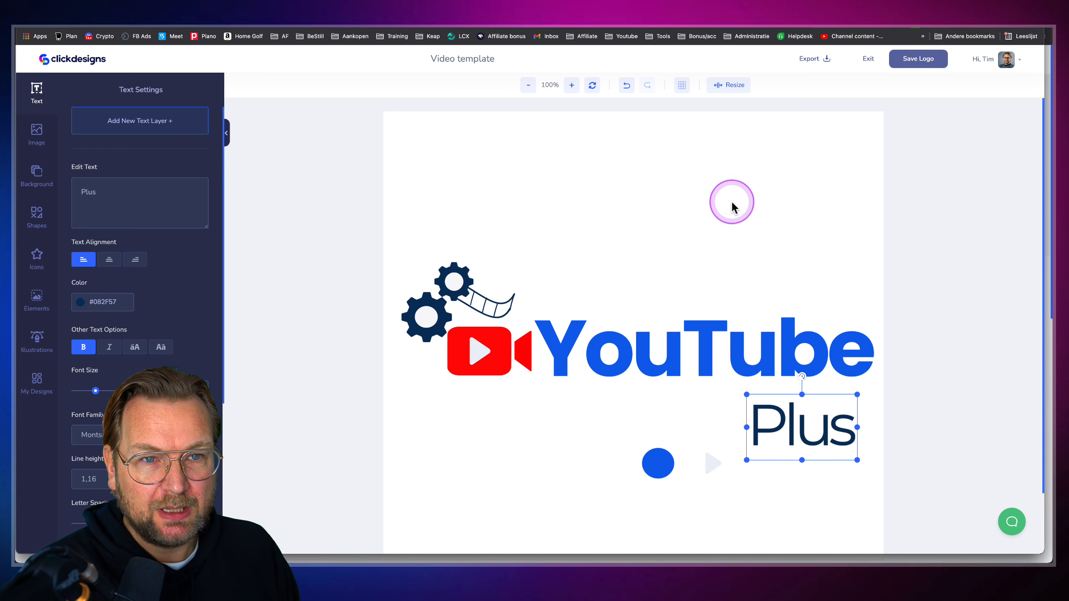
Resize the canvas to a width of 1400 px
click(727, 86)
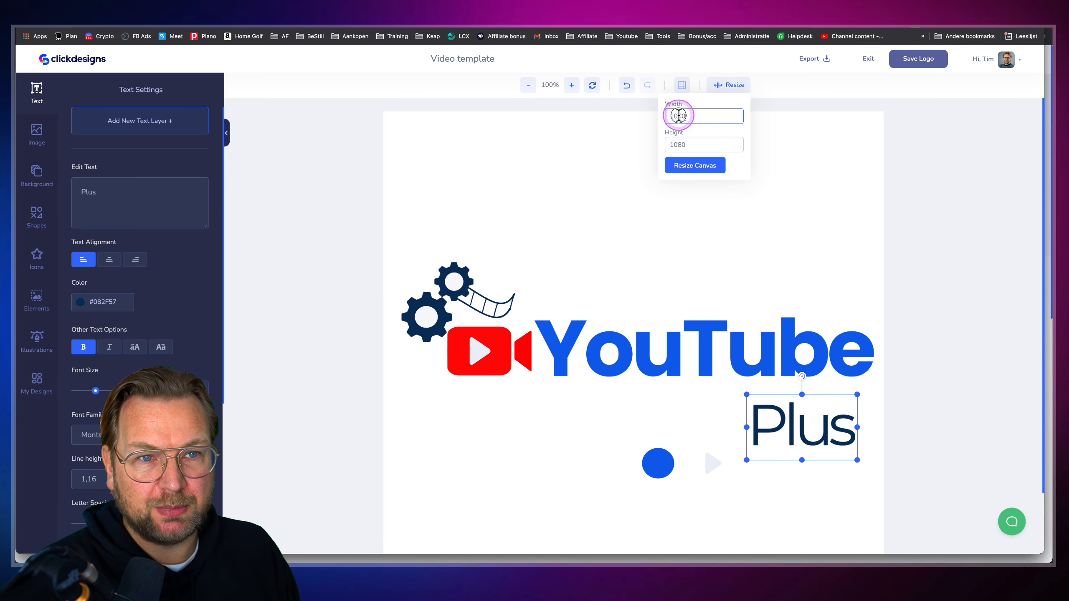
click(663, 115)
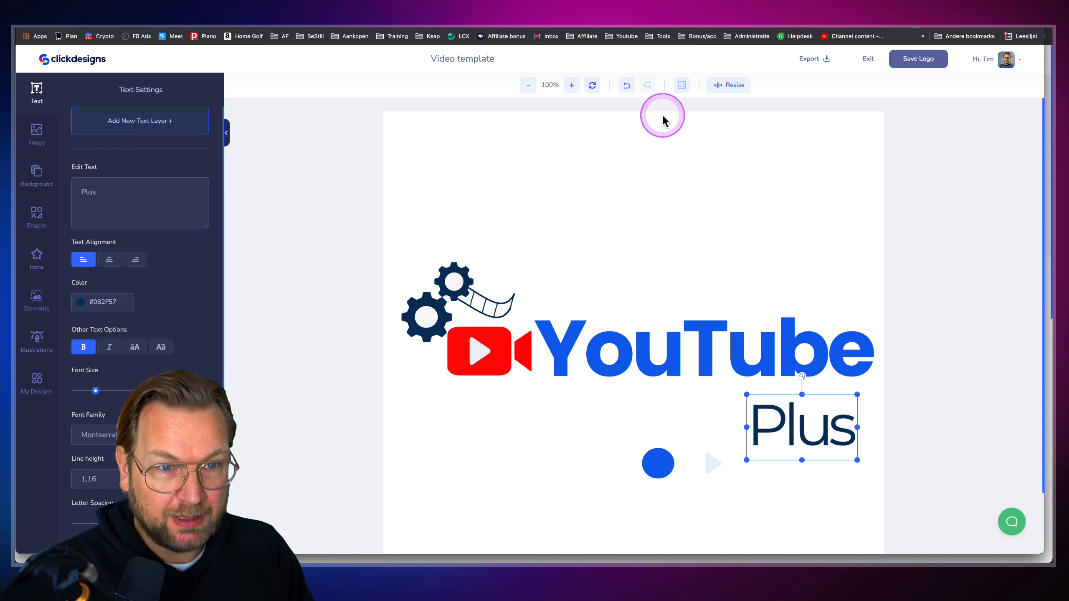
click(712, 86)
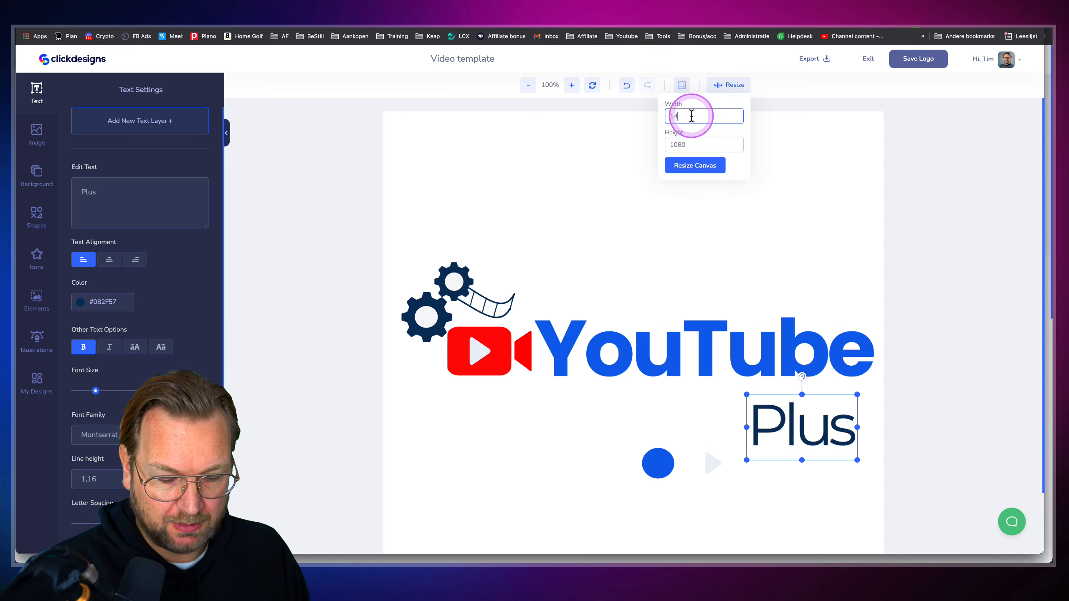
click(696, 165)
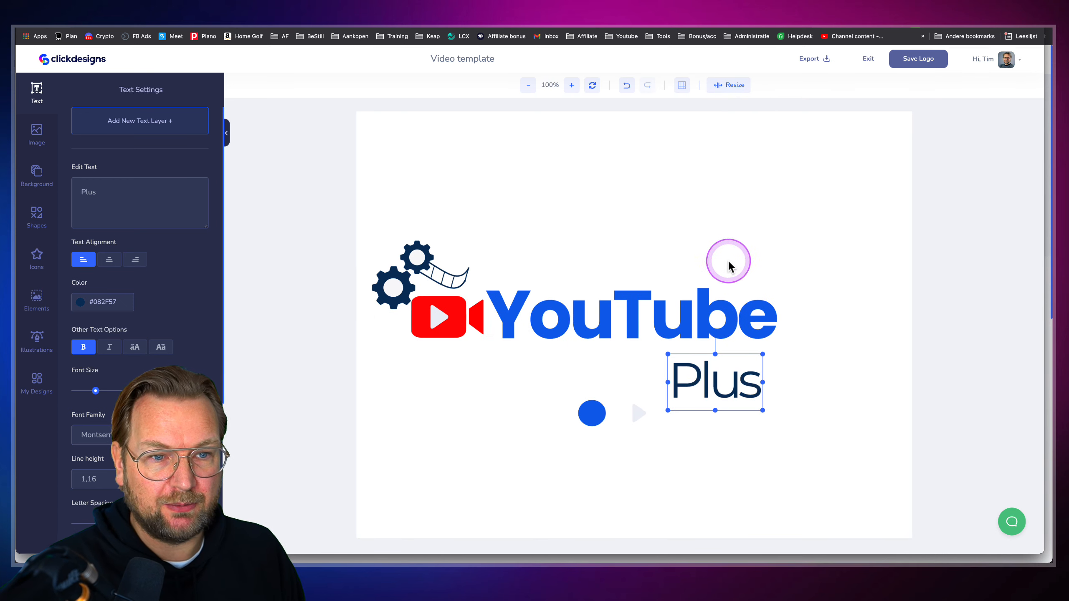
Move 'Plus' further down-right and make the 'YouTube' text black (#000000)
drag(698, 376, 724, 405)
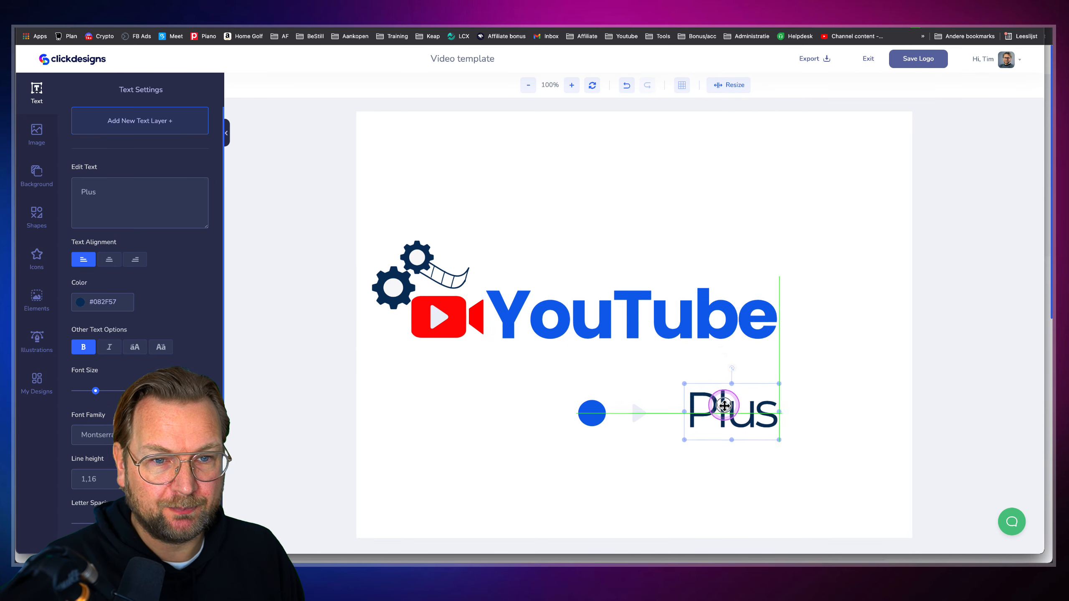
click(637, 323)
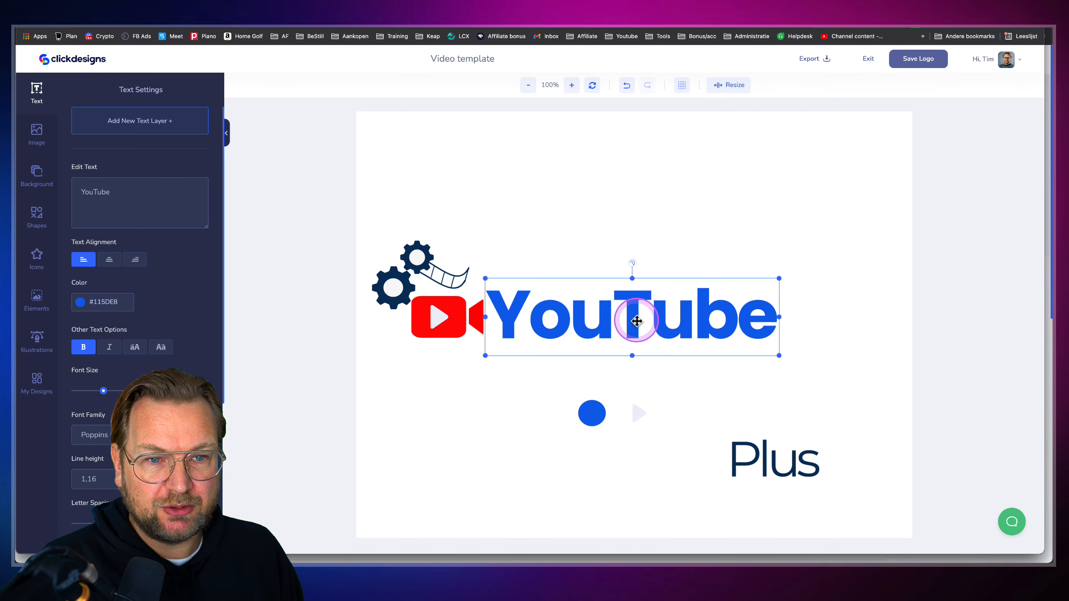
click(81, 302)
drag(90, 341, 69, 388)
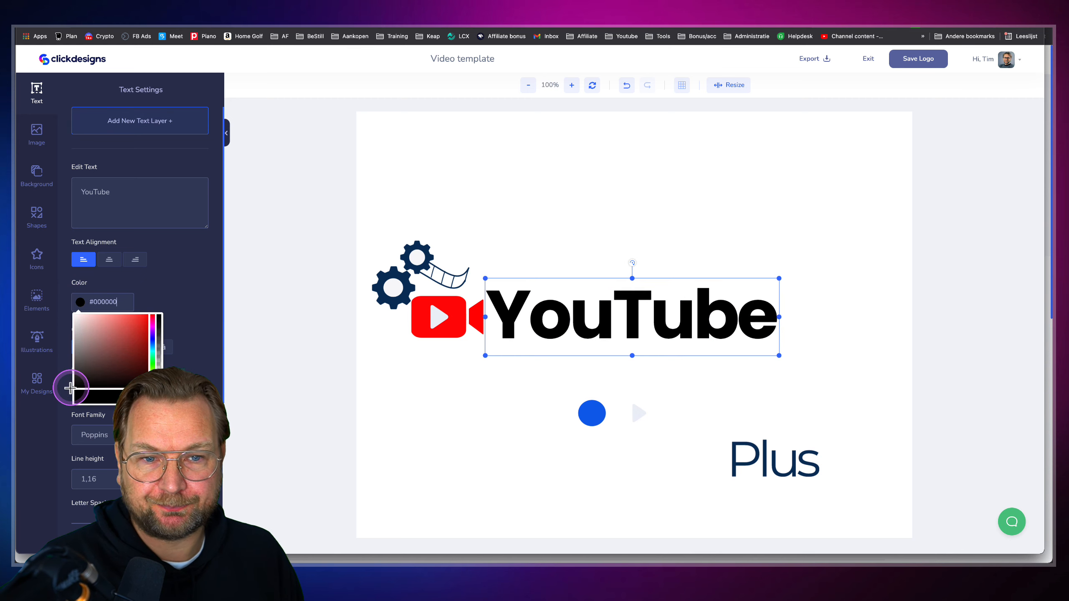
click(584, 244)
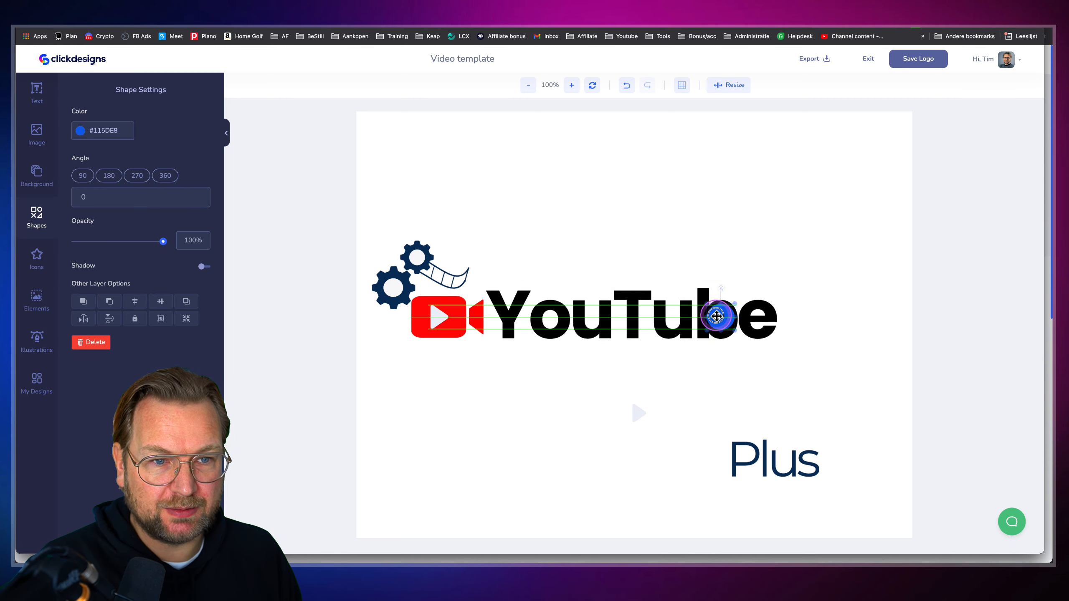
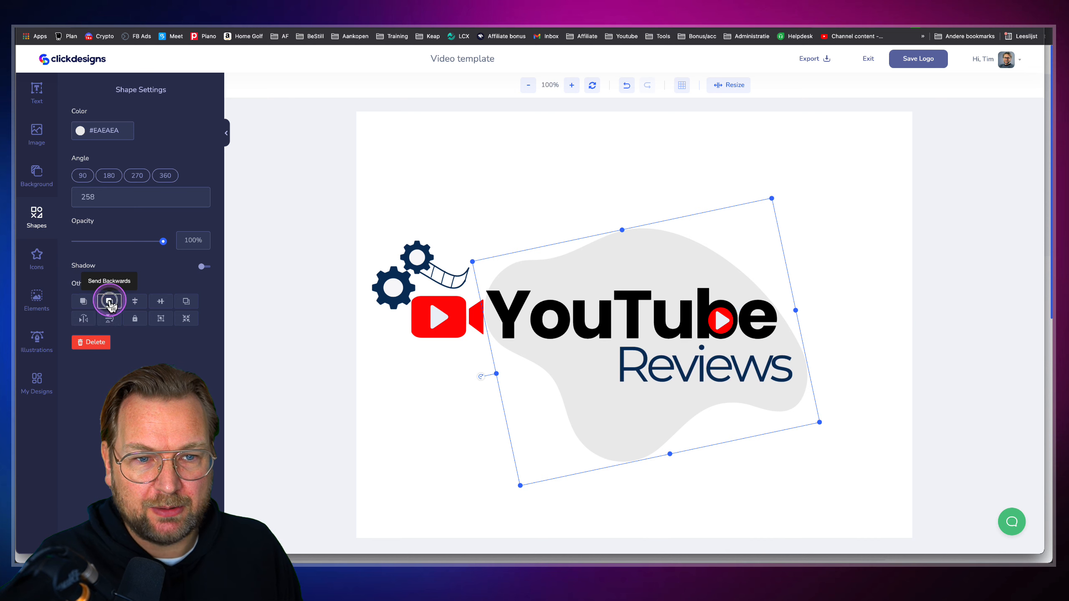
Nudge the grey blob left and drag the upper gear and curved shape out of position
click(603, 180)
drag(692, 257, 692, 255)
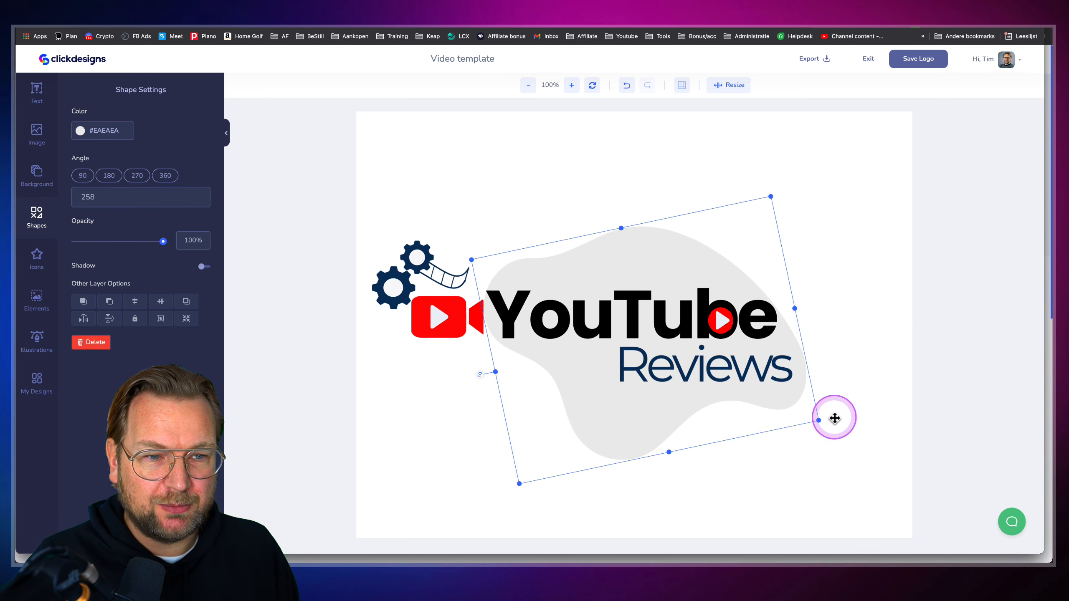
click(480, 377)
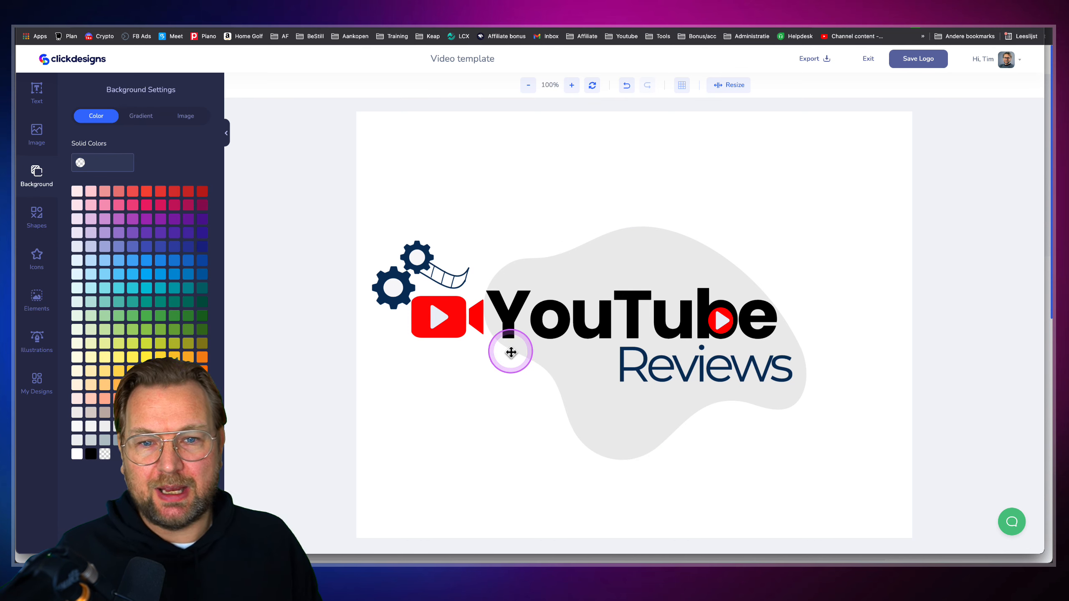
click(416, 261)
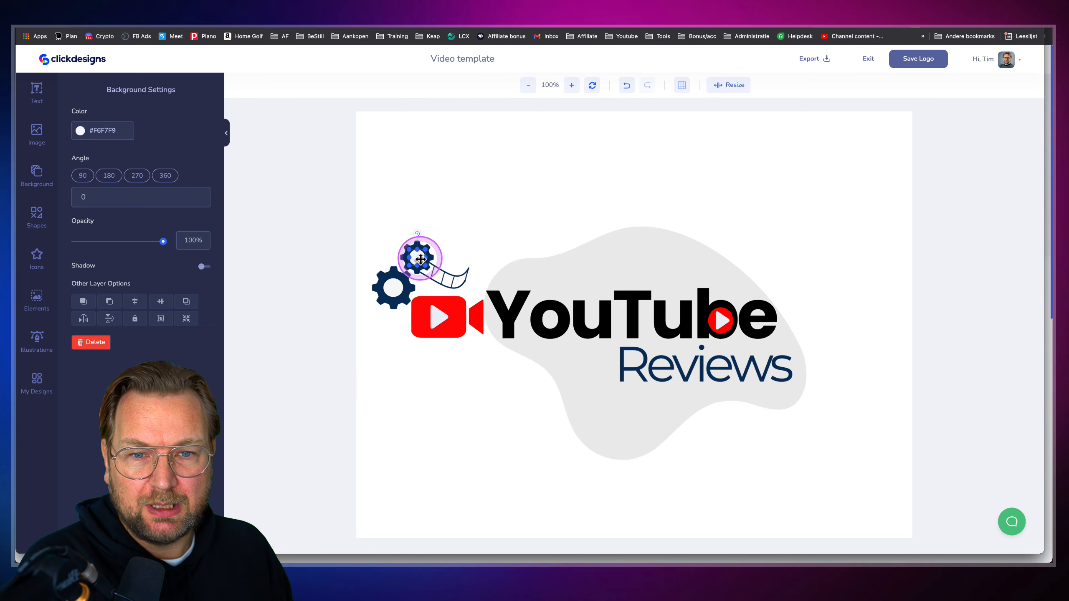
drag(417, 258, 447, 216)
drag(413, 262, 386, 198)
drag(440, 273, 445, 239)
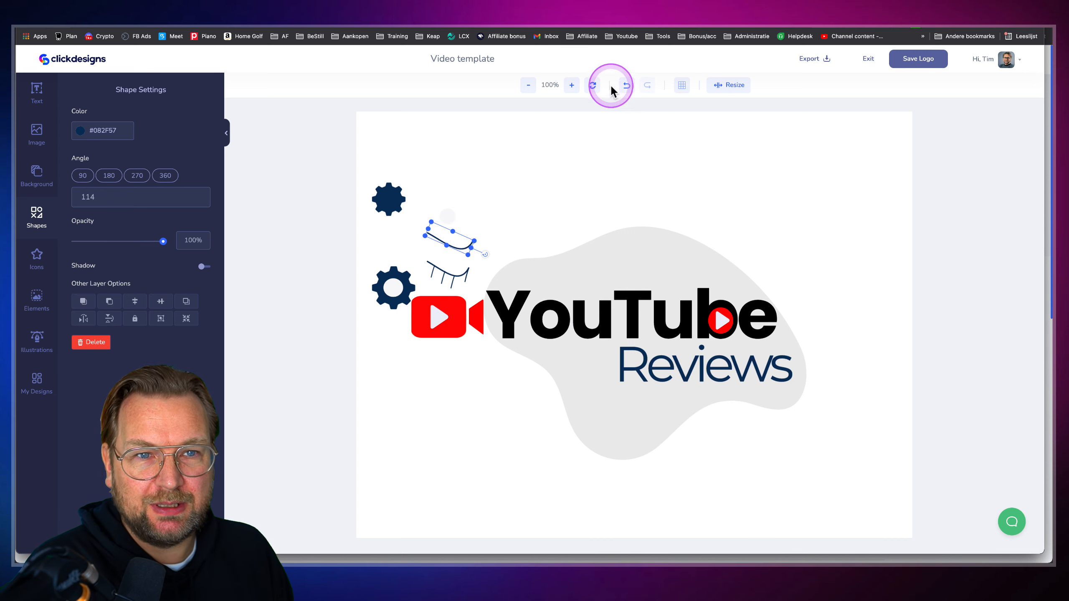
Undo the recent moves and redo once to bring back the YouTube Reviews text
click(626, 87)
click(627, 86)
click(627, 87)
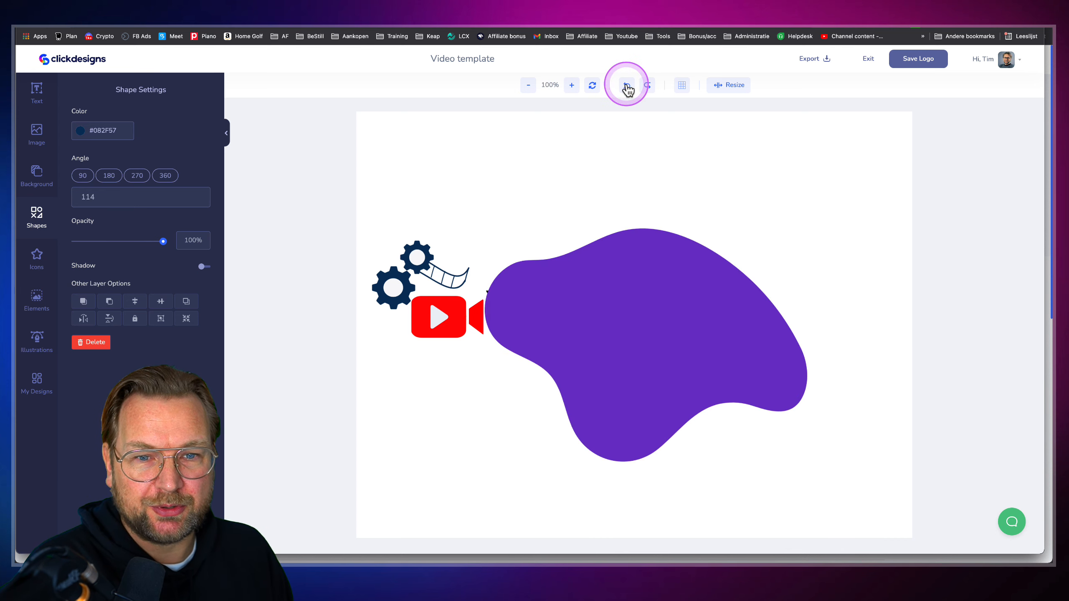
click(647, 86)
click(713, 180)
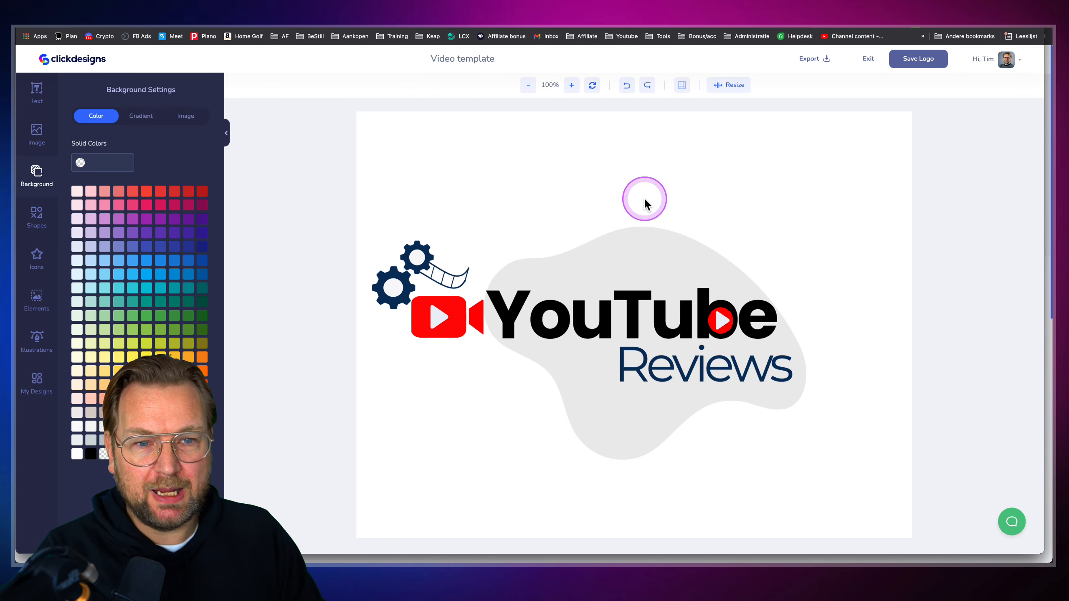
Replace the word 'YouTube' with 'Movie'
click(592, 321)
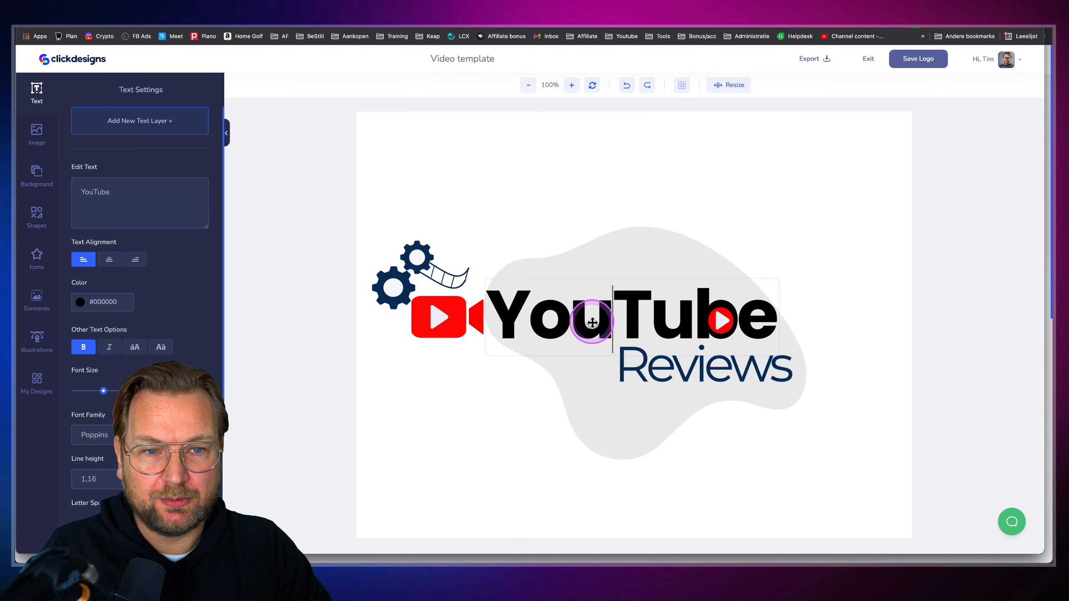
double_click(592, 322)
text(Movie)
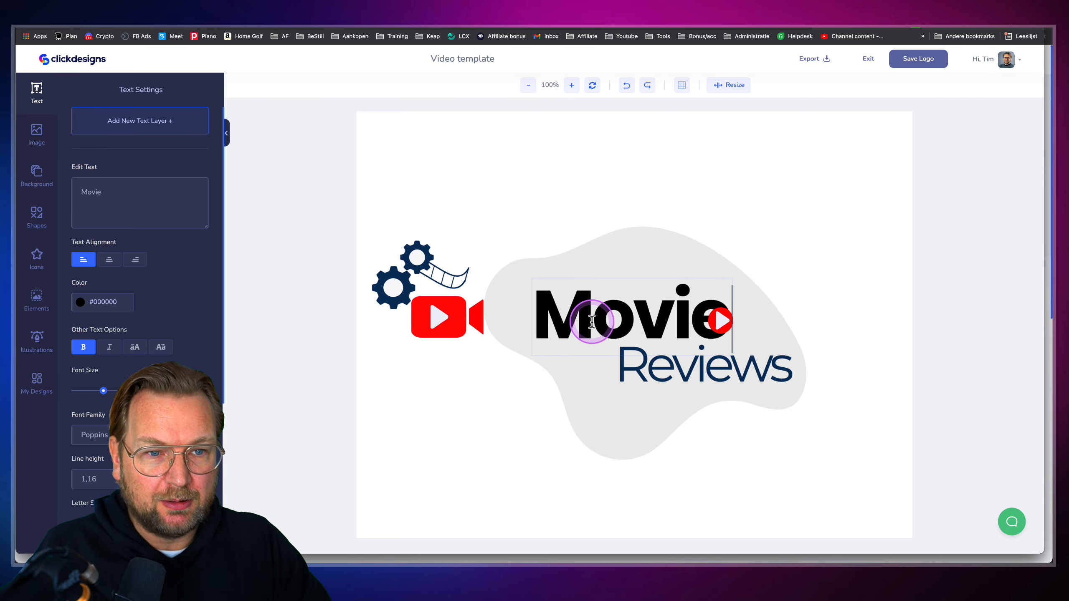
Fit the red circle and pale triangle inside the o of Movie as a play icon
click(645, 430)
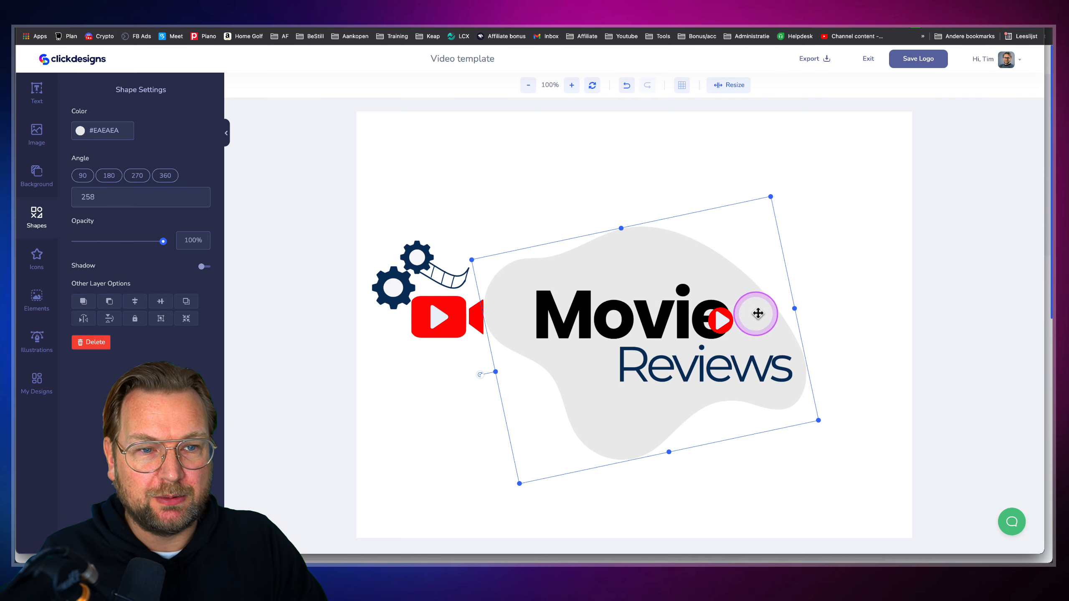
drag(716, 316, 607, 319)
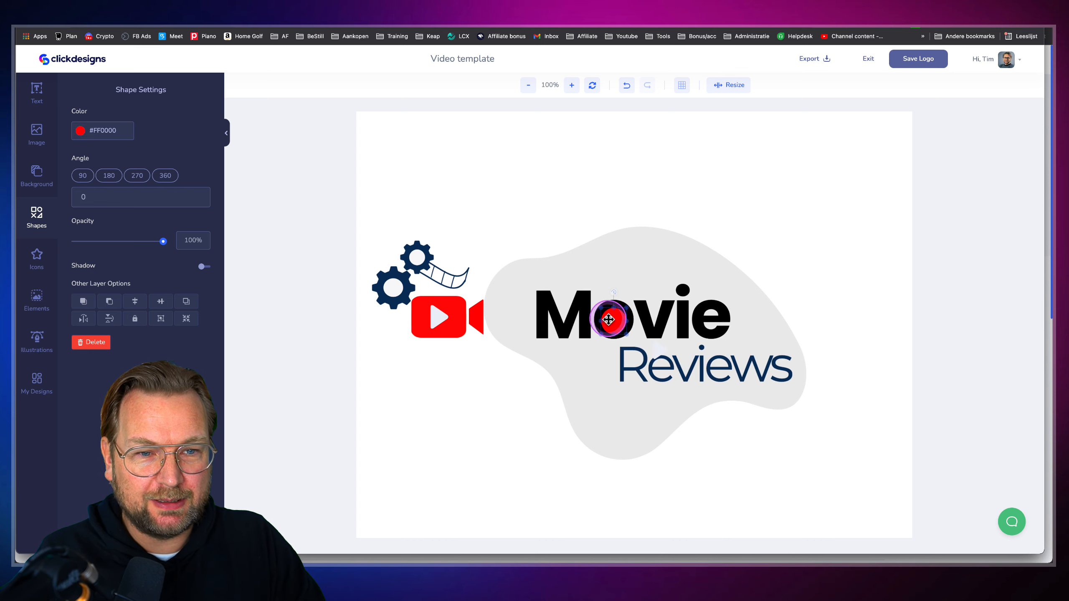
click(622, 364)
drag(614, 319, 617, 289)
click(615, 319)
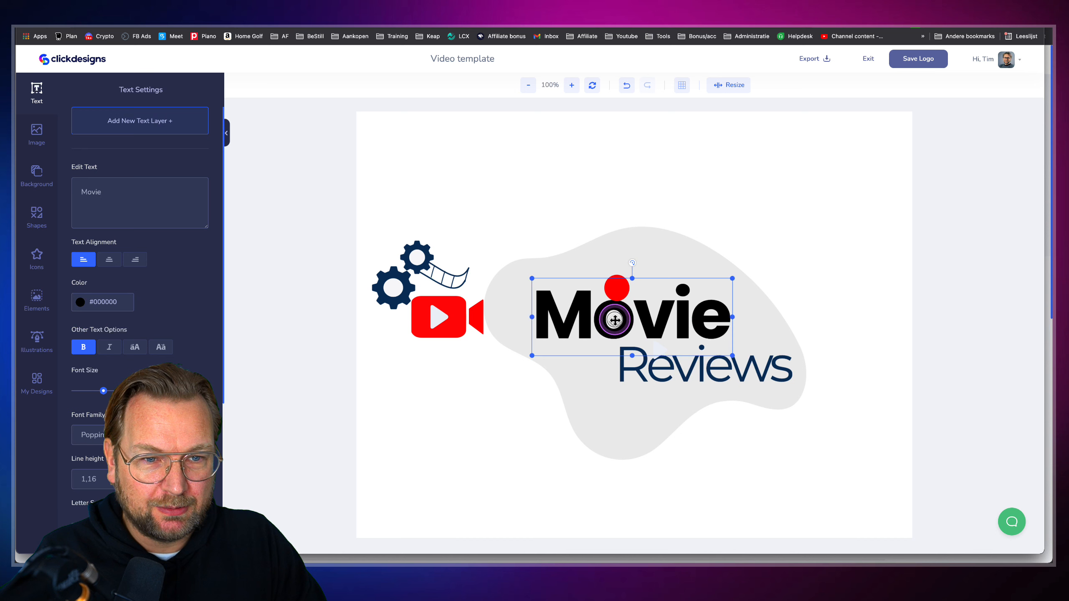
click(656, 359)
drag(655, 354, 664, 322)
drag(617, 289, 613, 318)
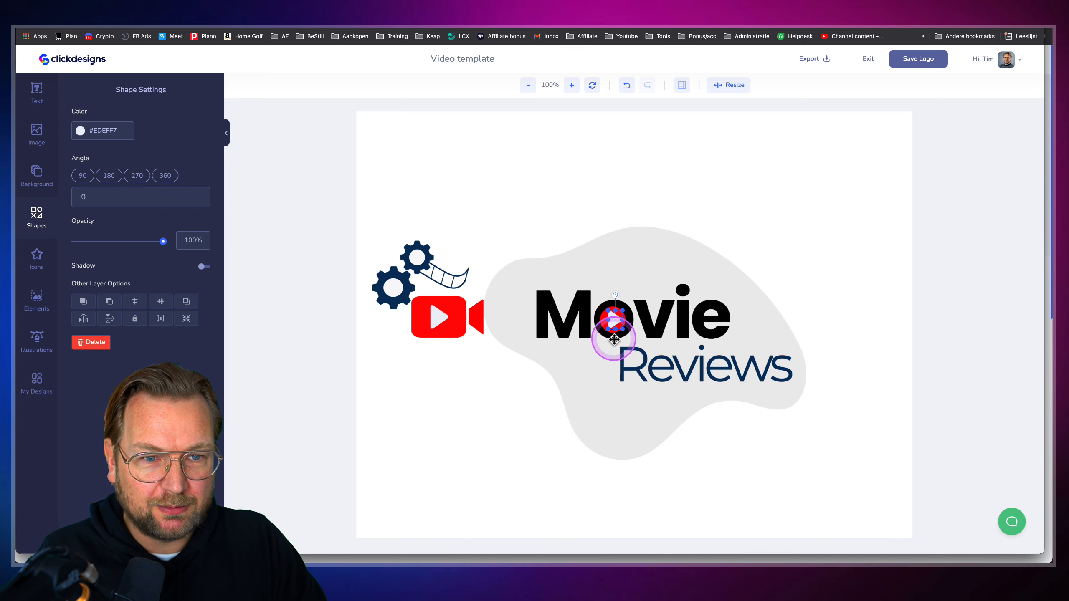
Shift the grey blob slightly down and save the logo
click(617, 401)
click(884, 315)
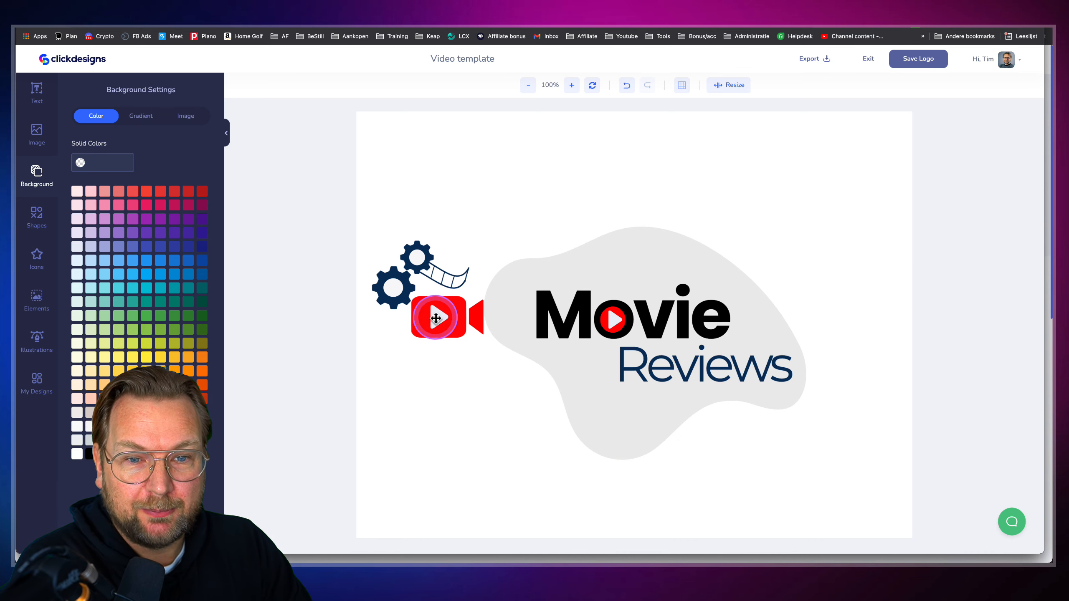
drag(659, 233, 660, 248)
click(911, 60)
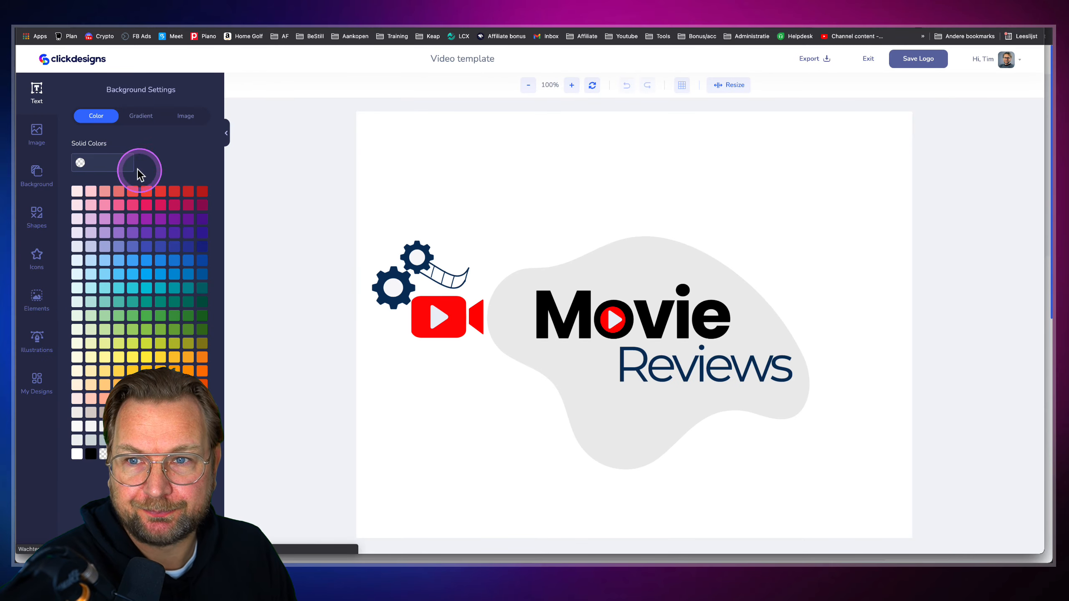
Go to the Covers template category and load several more cover templates
click(76, 62)
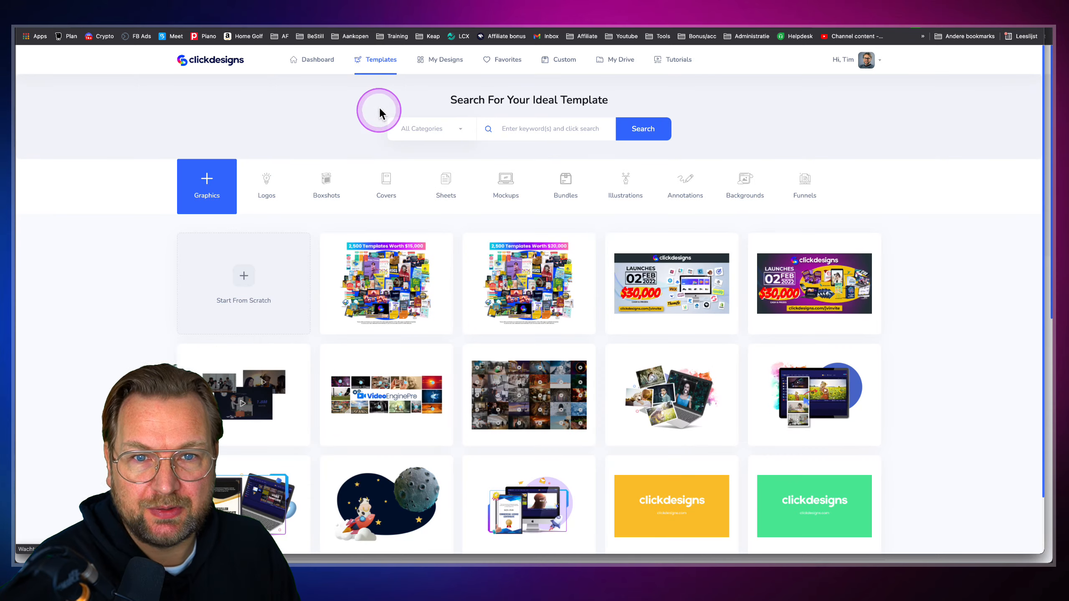
click(384, 187)
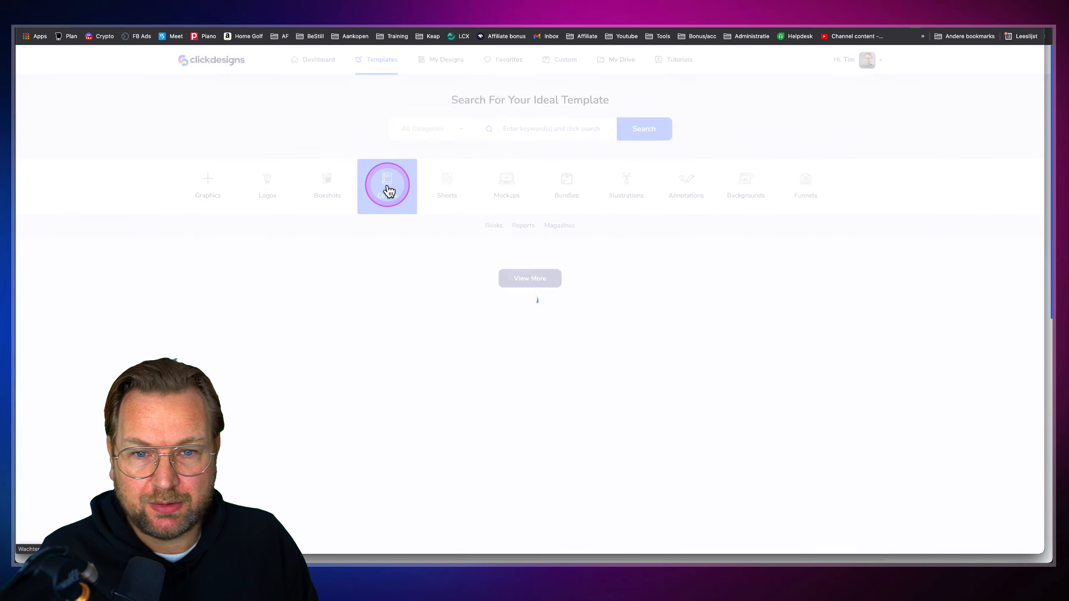
click(409, 299)
scroll(572, 353, down, 4)
click(531, 512)
scroll(544, 449, down, 10)
click(535, 517)
scroll(544, 478, down, 8)
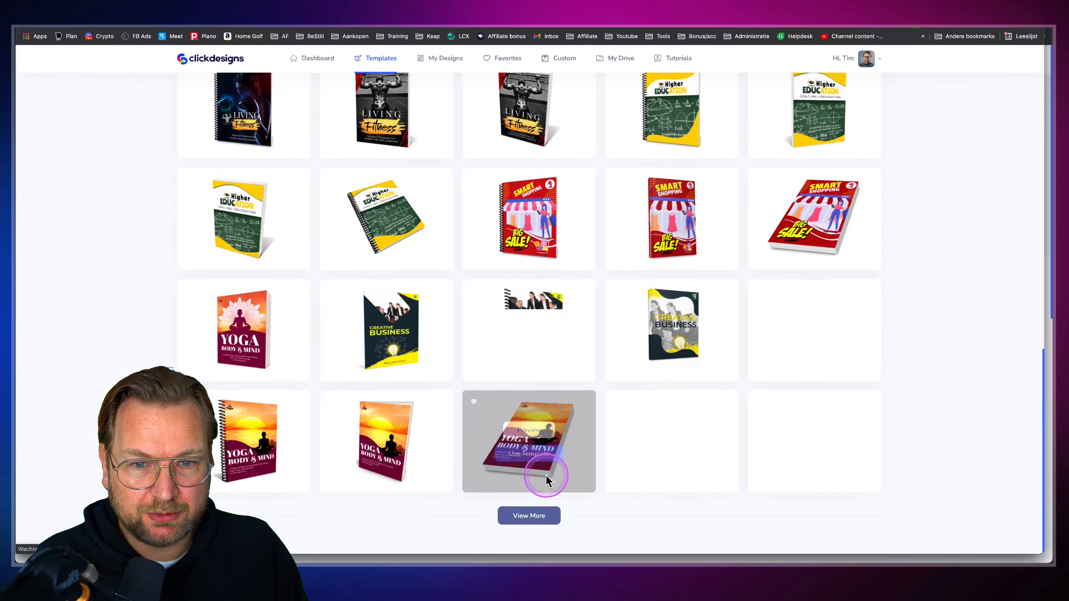
click(529, 517)
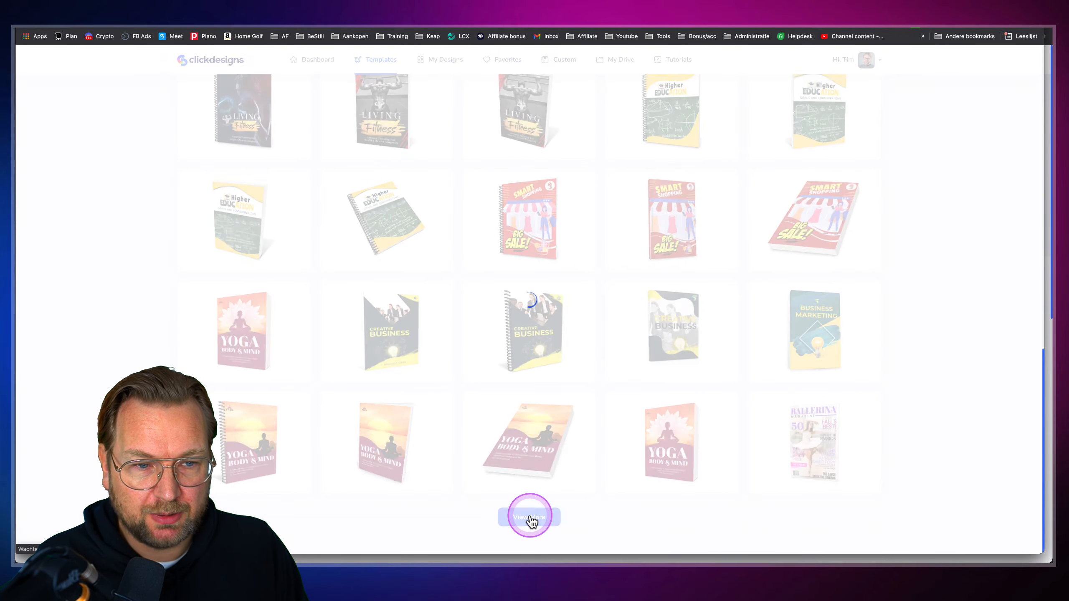
click(561, 484)
scroll(559, 485, down, 6)
Start a new design from the Ballerina Magazine cover template
mouse_move(808, 194)
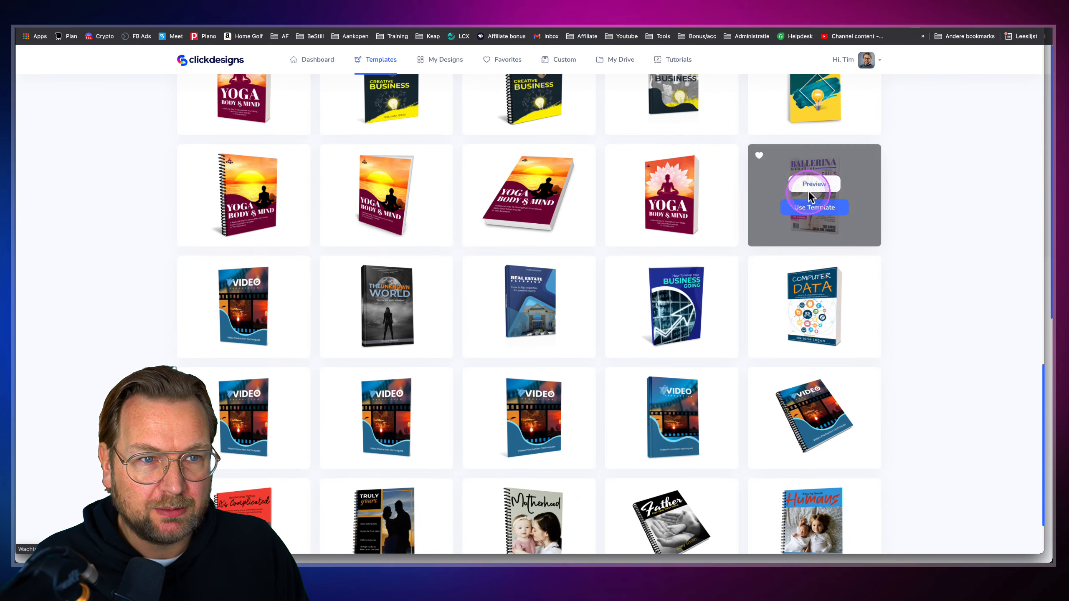
scroll(808, 191, up, 5)
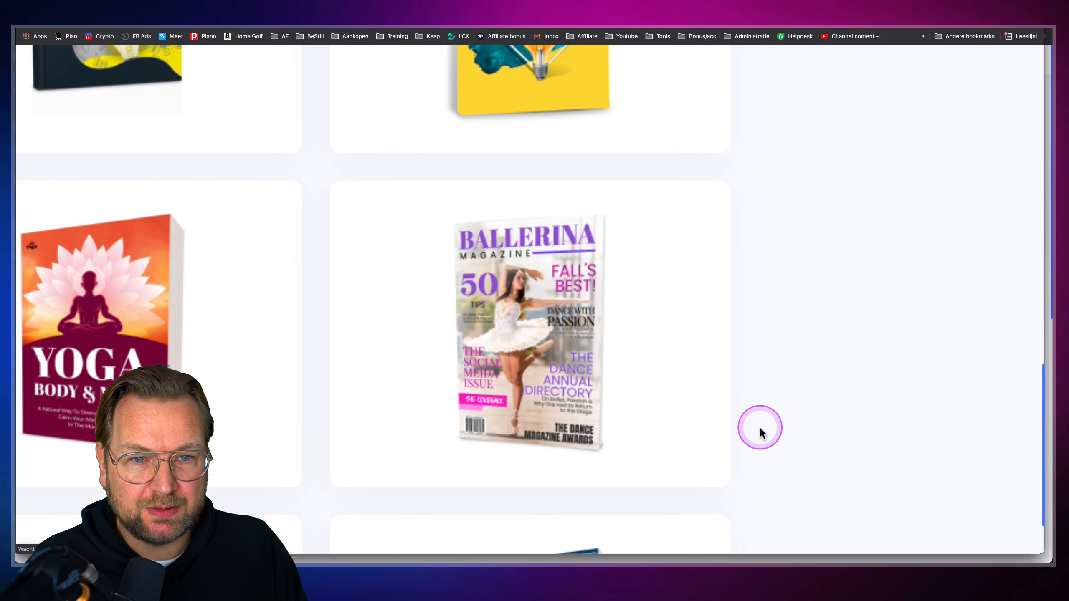
mouse_move(622, 382)
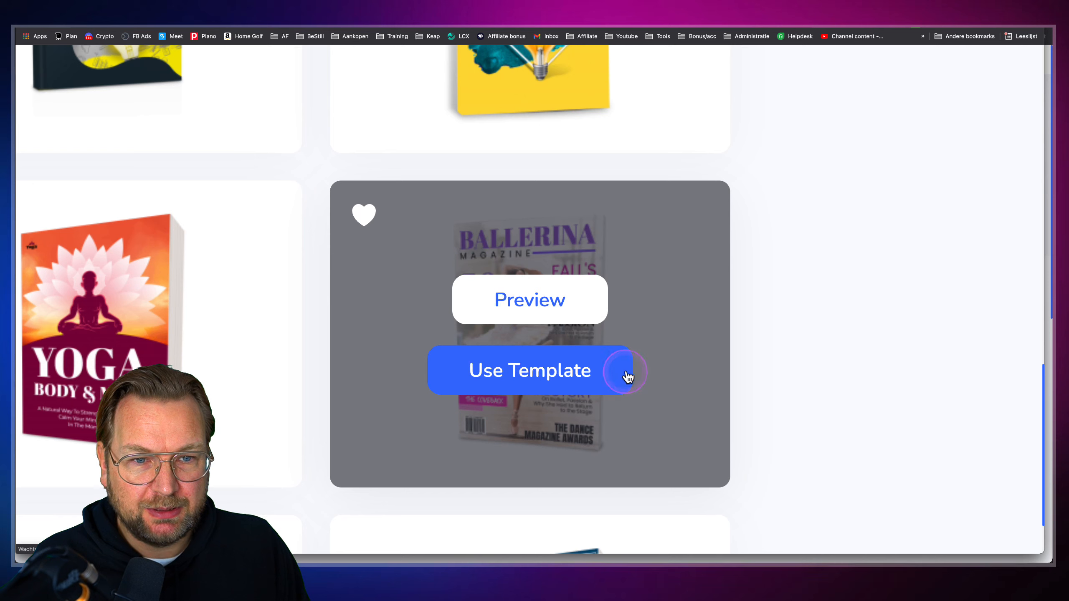
click(587, 376)
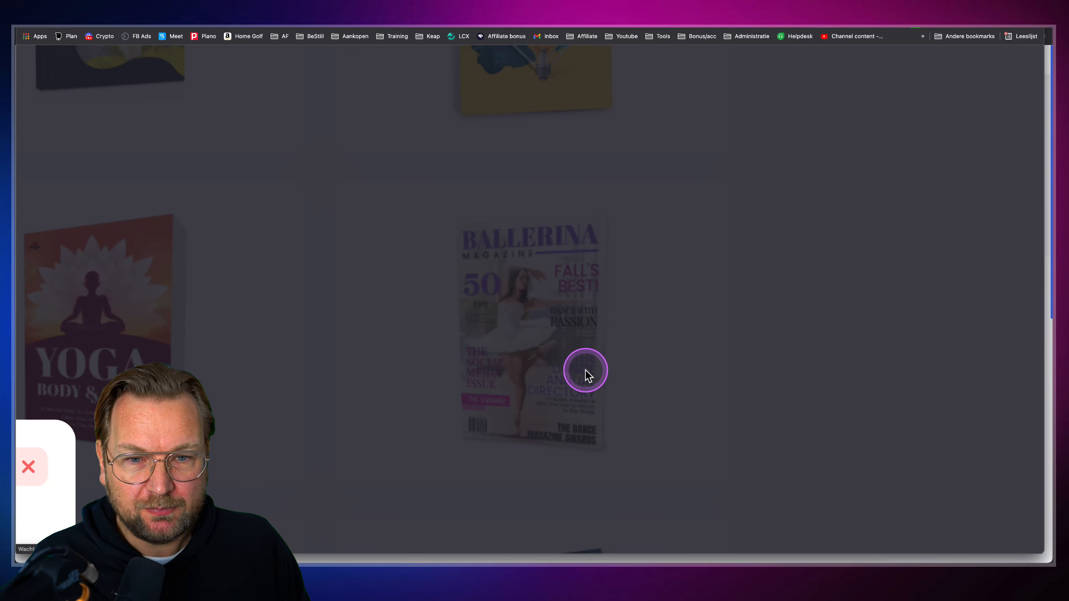
scroll(585, 370, down, 5)
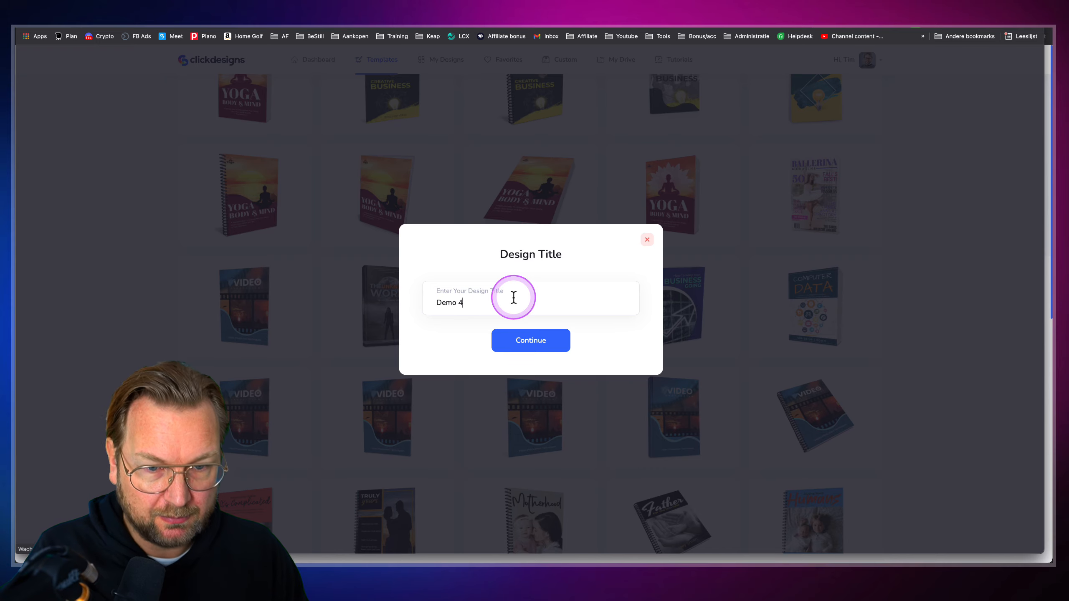
Create the Demo 4 design and open its cover image in the full editor
click(498, 338)
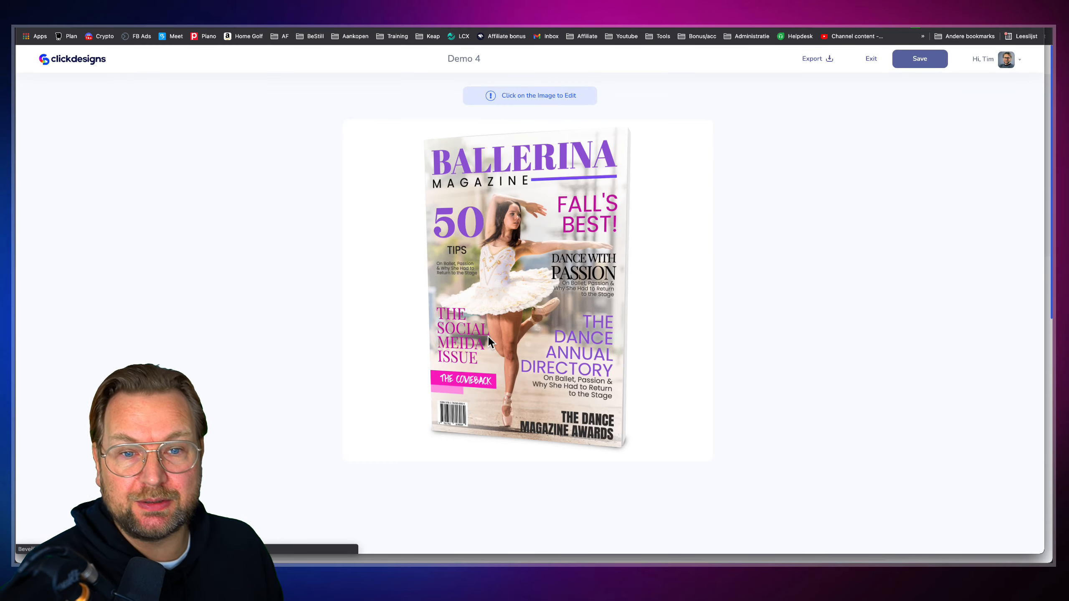
click(551, 278)
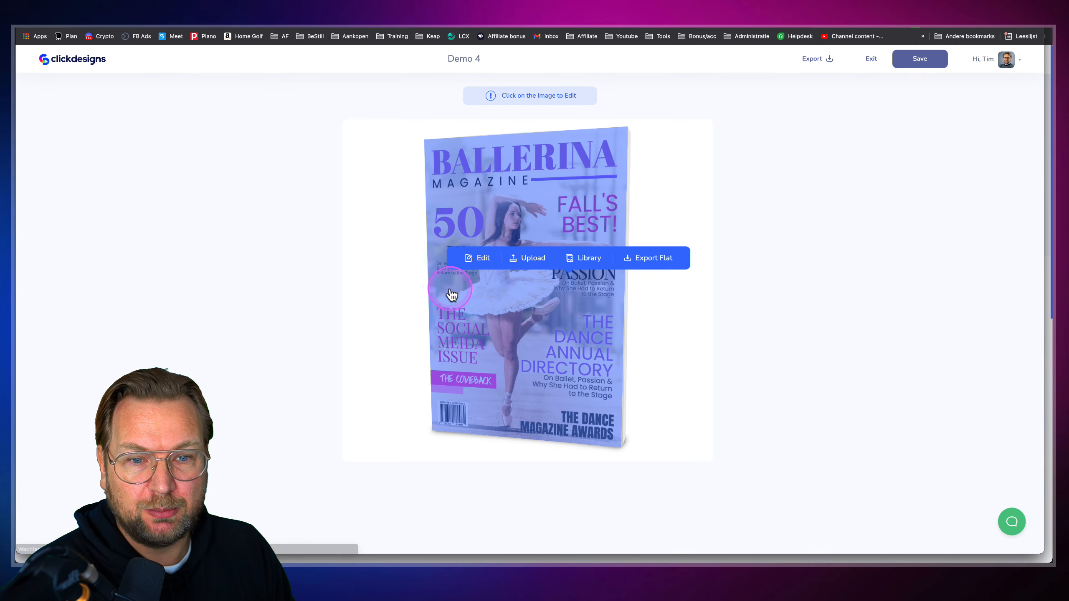
click(474, 263)
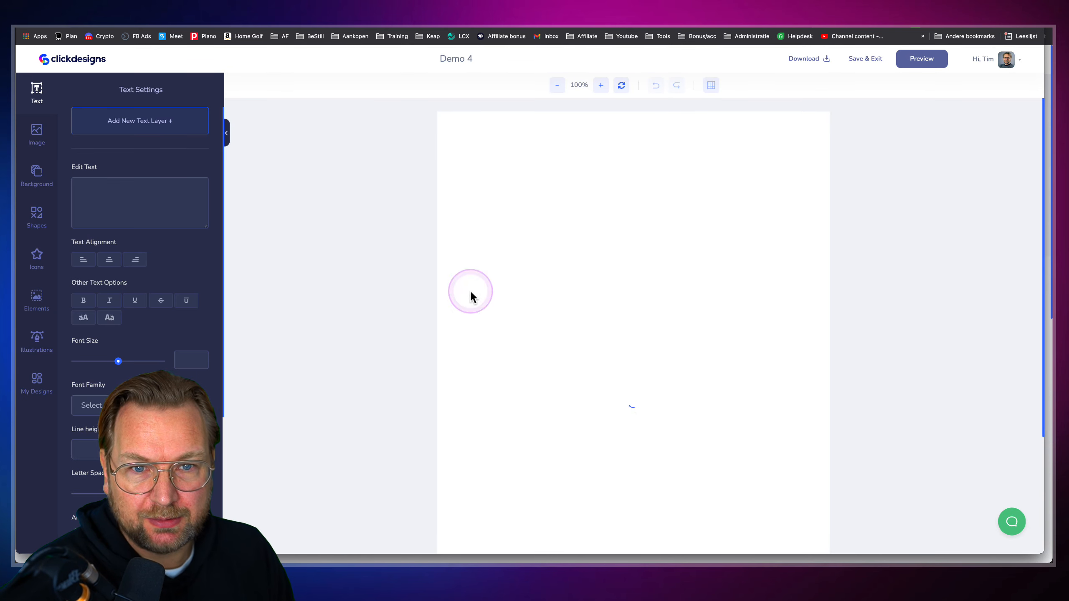
Select the cover's layers and nudge the ballerina photo slightly down
click(526, 265)
click(581, 278)
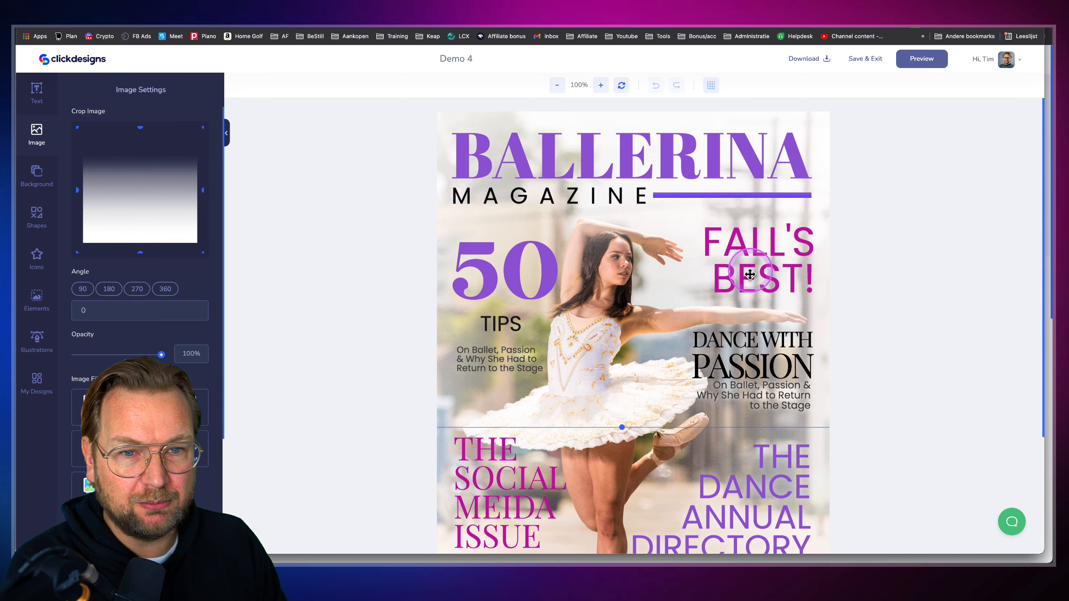
click(627, 150)
double_click(627, 151)
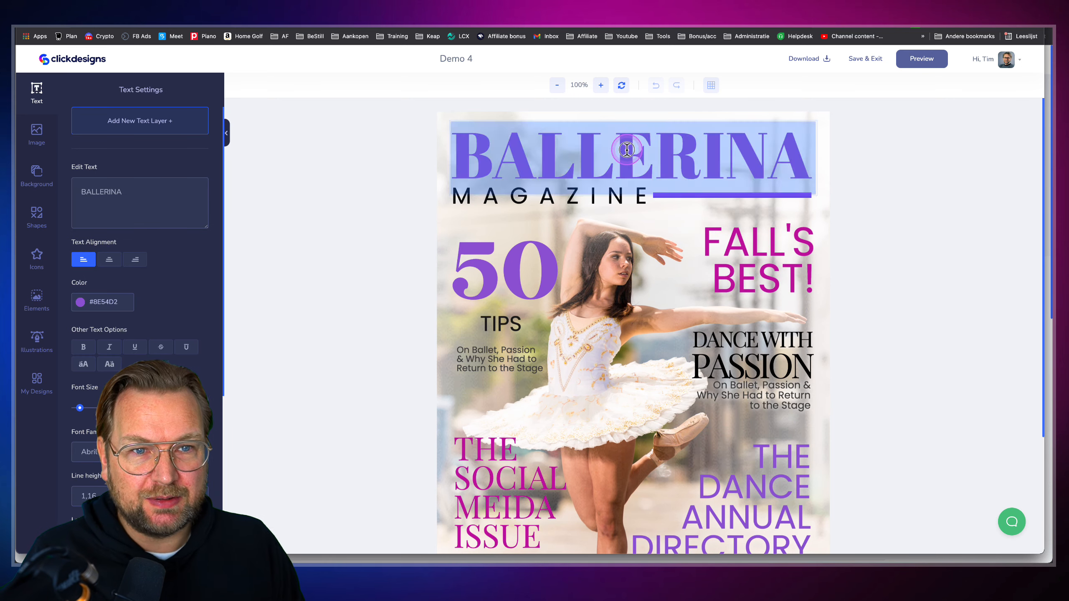
scroll(877, 262, down, 5)
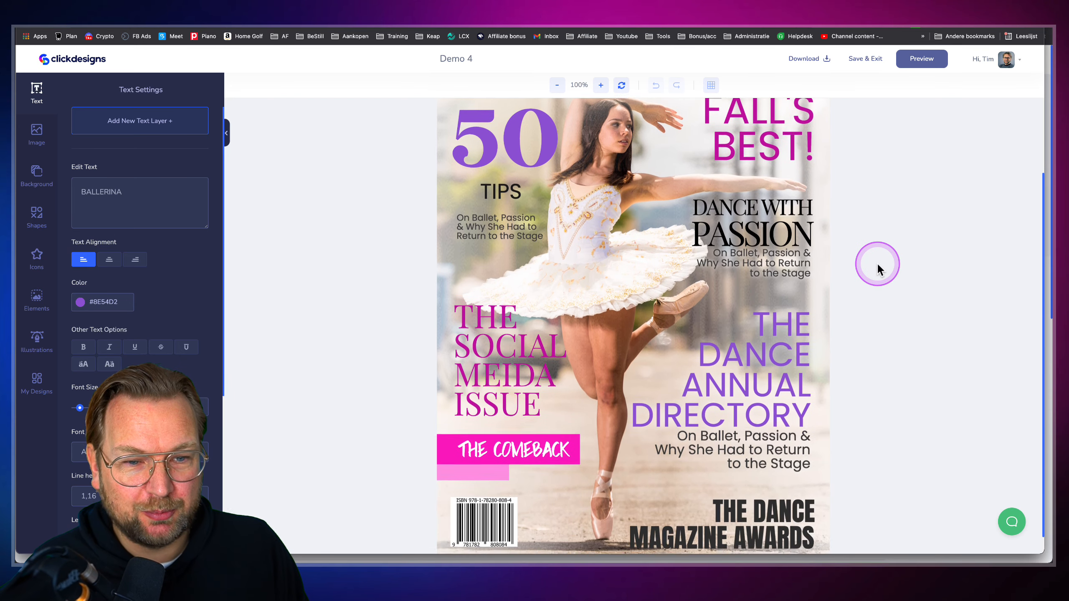
click(620, 351)
mouse_move(620, 350)
mouse_down()
mouse_move(618, 378)
mouse_move(630, 348)
mouse_move(605, 352)
mouse_move(617, 353)
mouse_up()
Drag THE COMEBACK text slightly left and select the barcode
scroll(675, 285, up, 3)
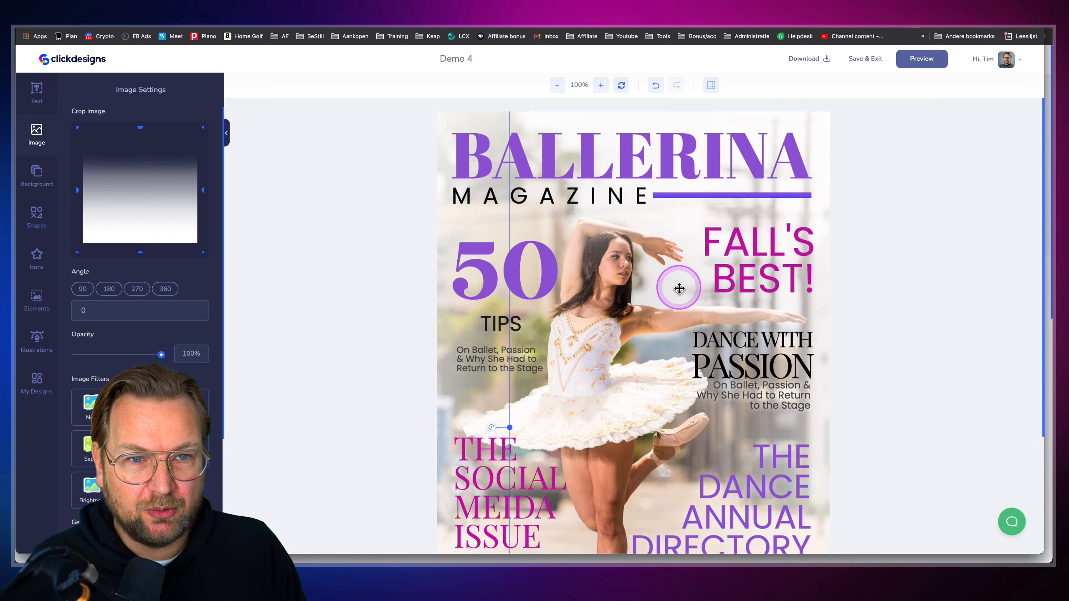
scroll(615, 277, down, 1)
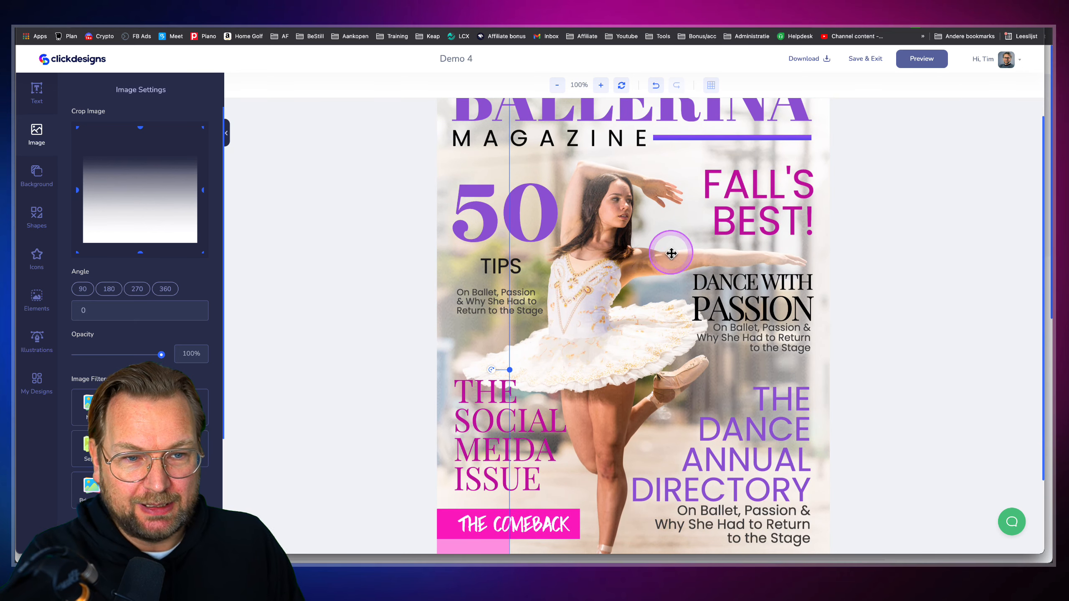
scroll(674, 246, down, 2)
scroll(671, 253, down, 1)
mouse_move(488, 428)
mouse_down()
mouse_move(486, 444)
mouse_move(537, 428)
mouse_move(444, 425)
mouse_move(465, 444)
mouse_move(501, 432)
mouse_move(468, 428)
mouse_up()
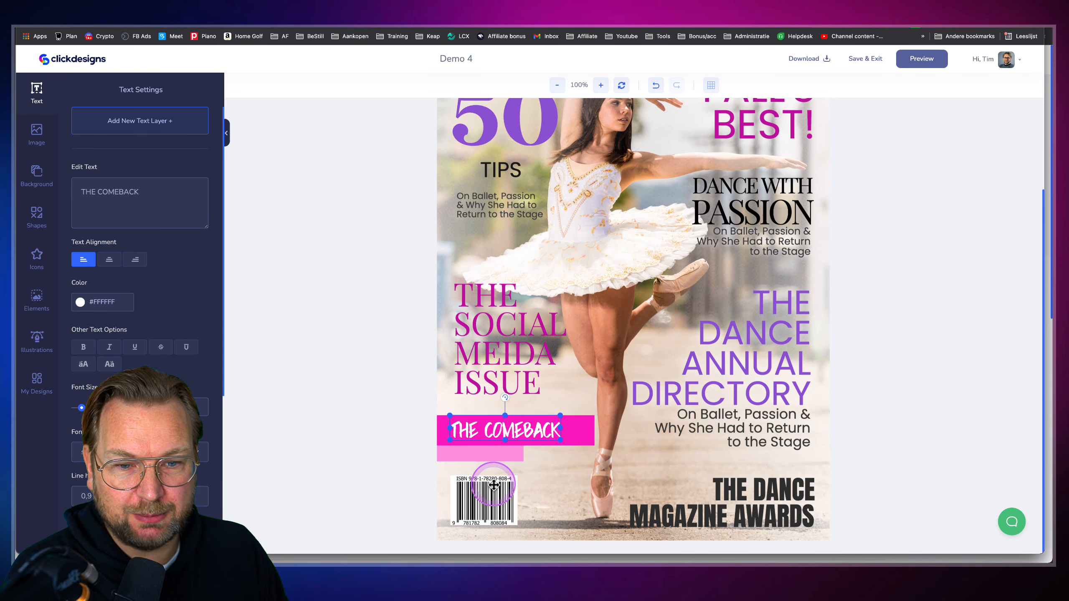
click(489, 505)
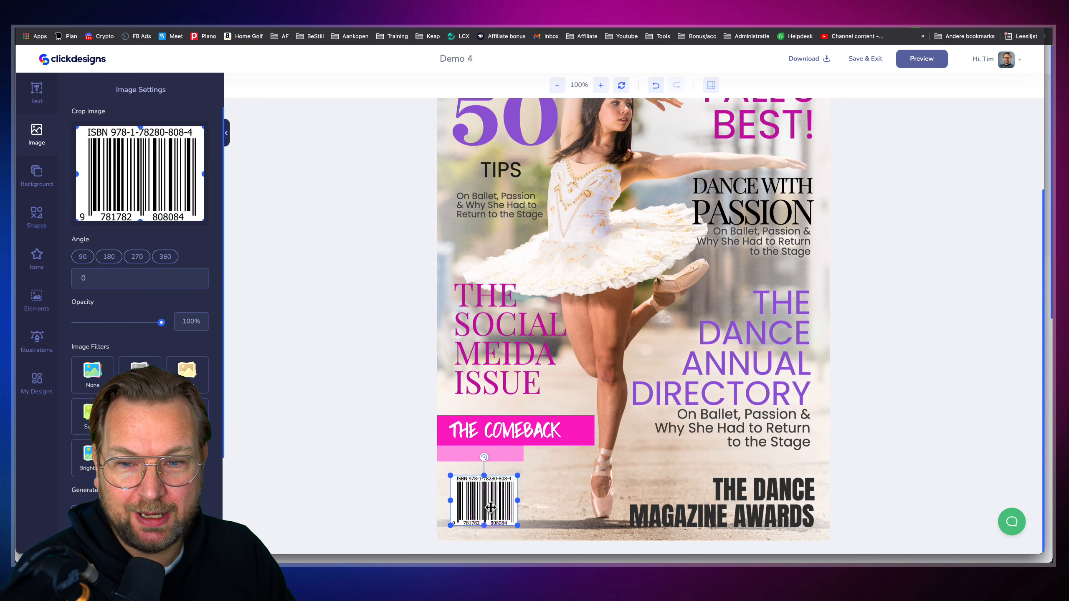
Replace the barcode with a small QR code from My Images, placed below THE COMEBACK
scroll(83, 477, down, 5)
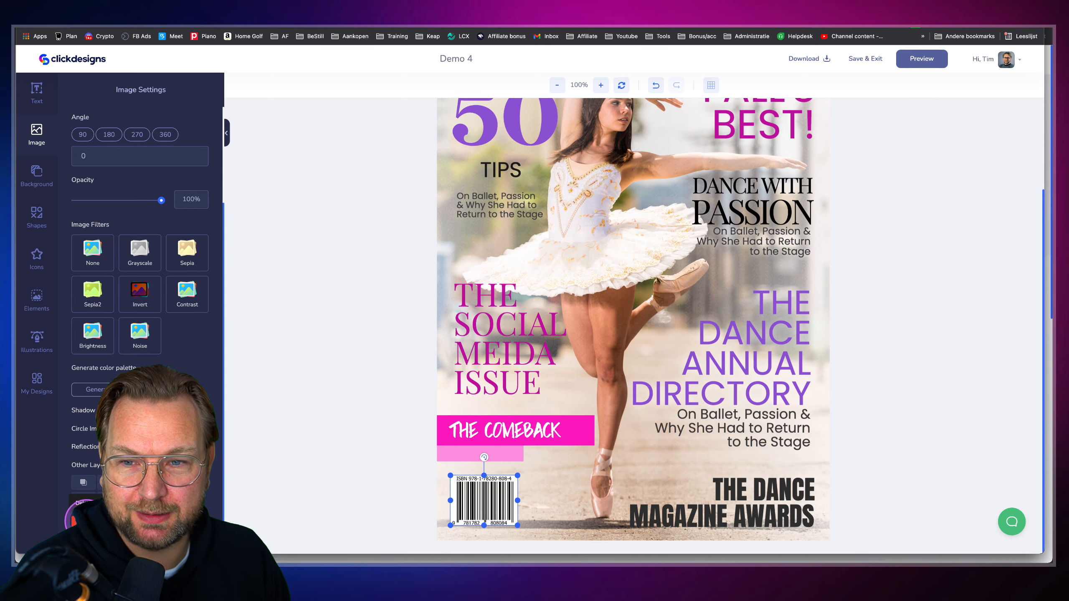
click(85, 520)
click(40, 145)
click(94, 308)
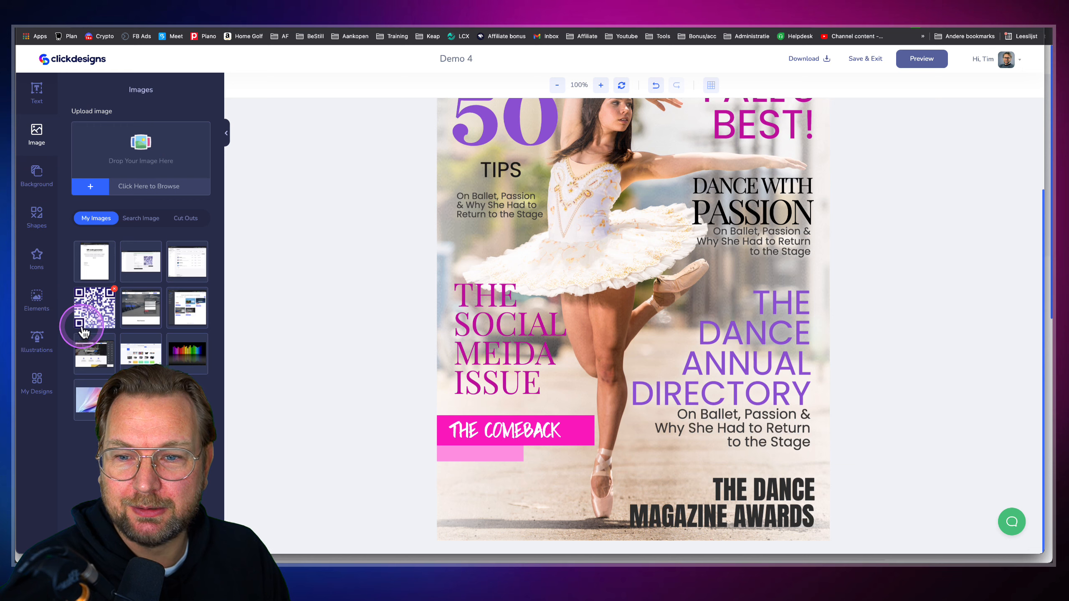
click(704, 239)
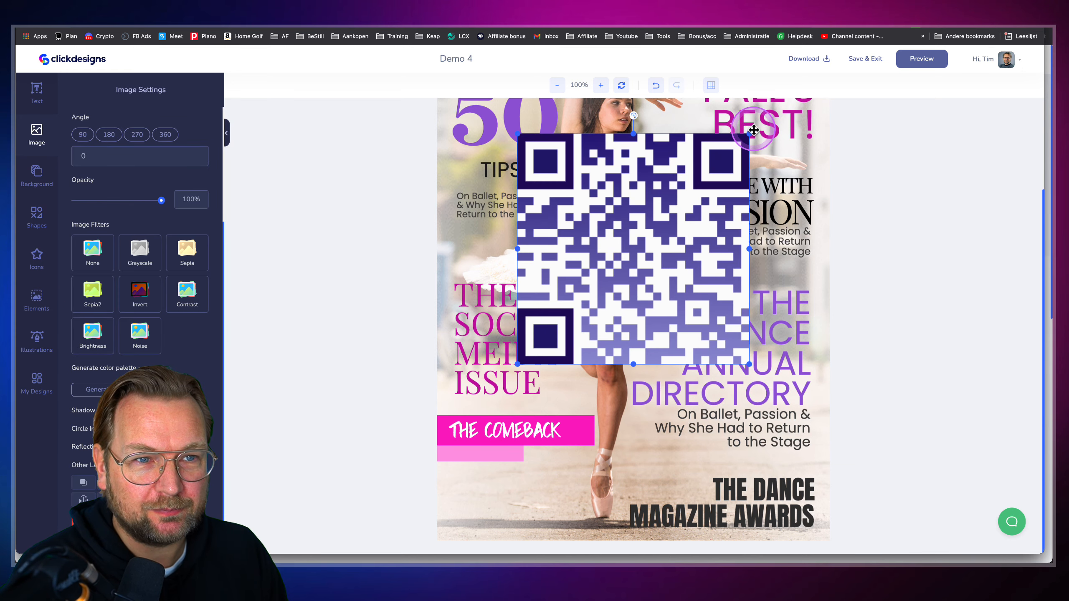
drag(749, 133, 592, 288)
drag(570, 313, 490, 490)
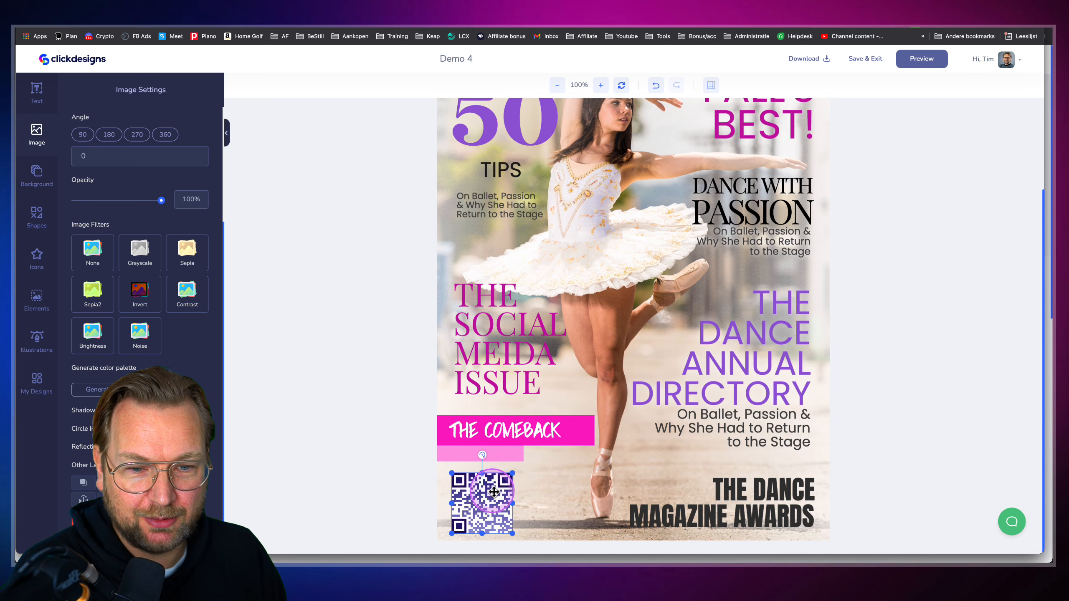
click(619, 450)
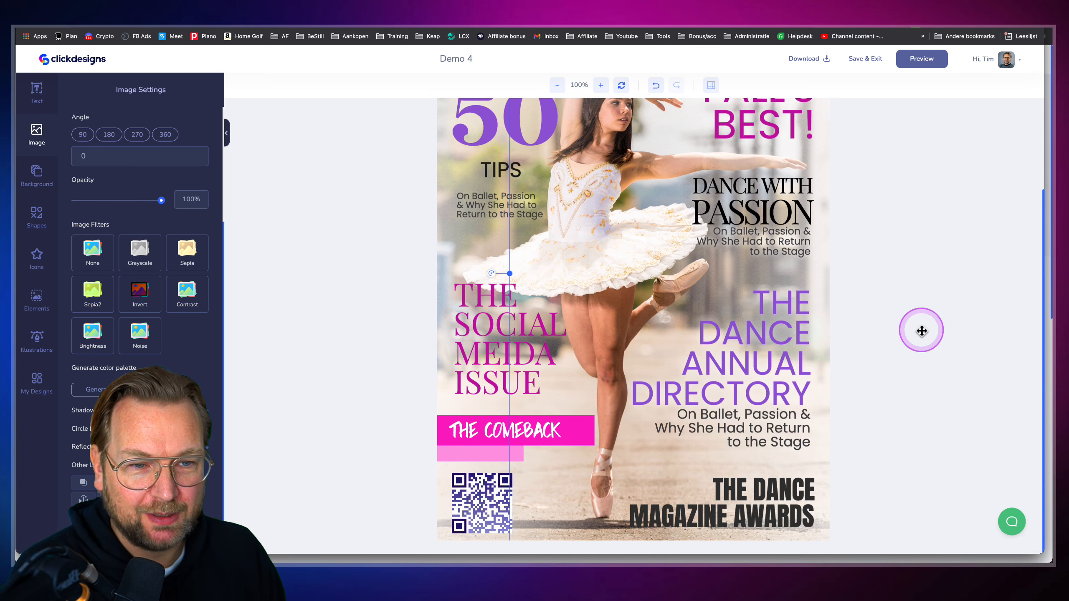
Preview the Demo 4 cover as a 3-D magazine and save the mockup
click(920, 64)
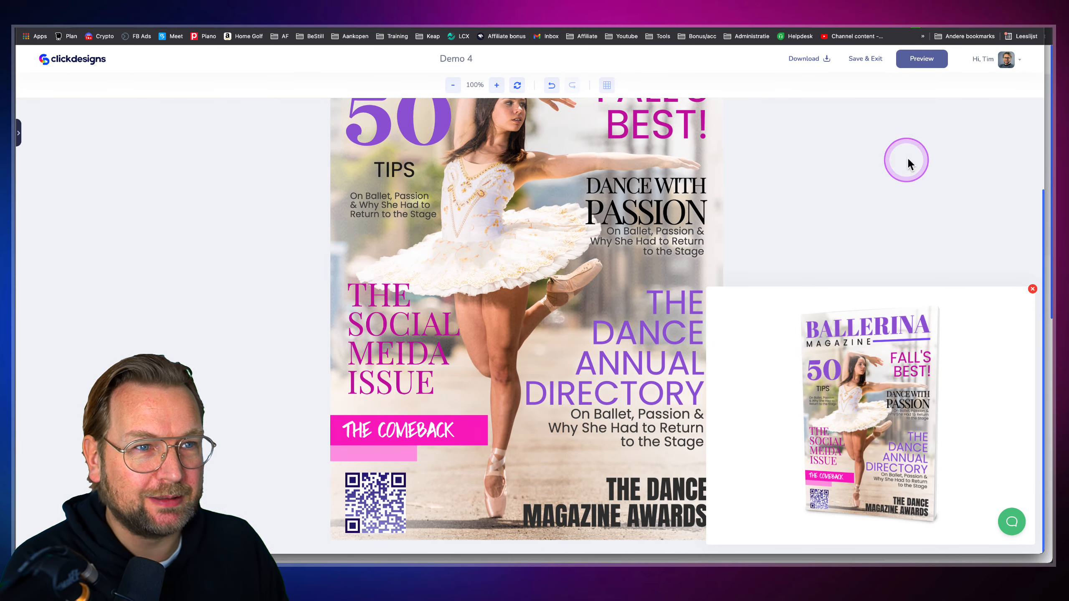
click(885, 62)
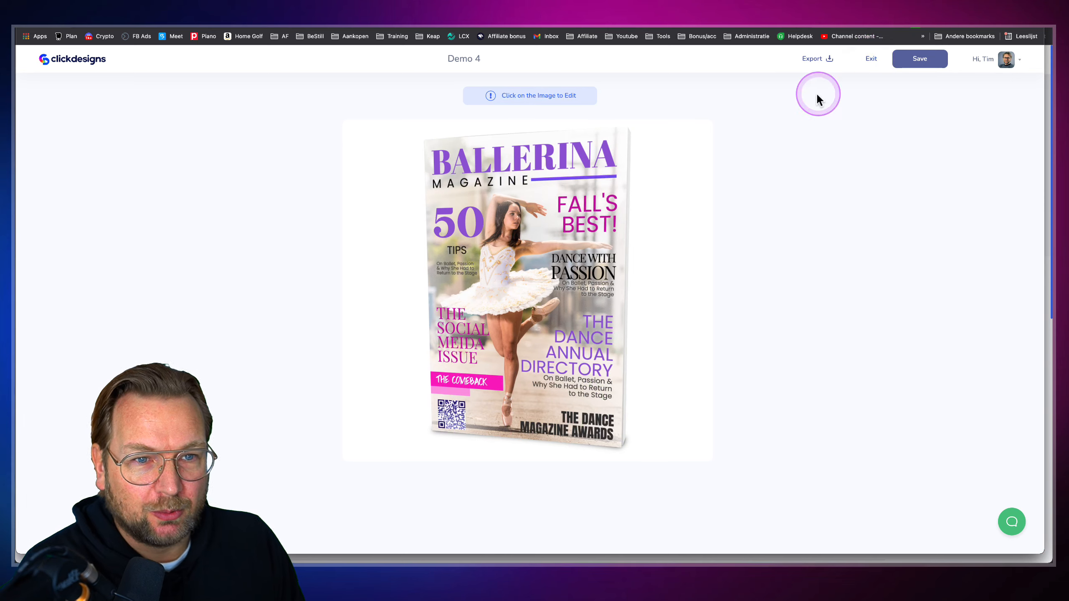
click(931, 61)
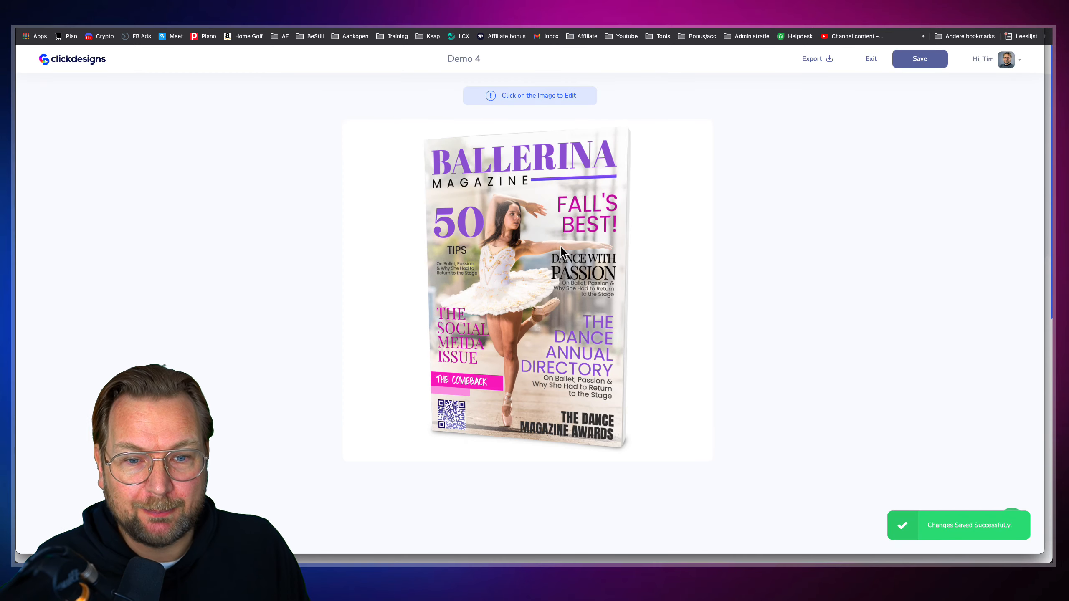
click(531, 355)
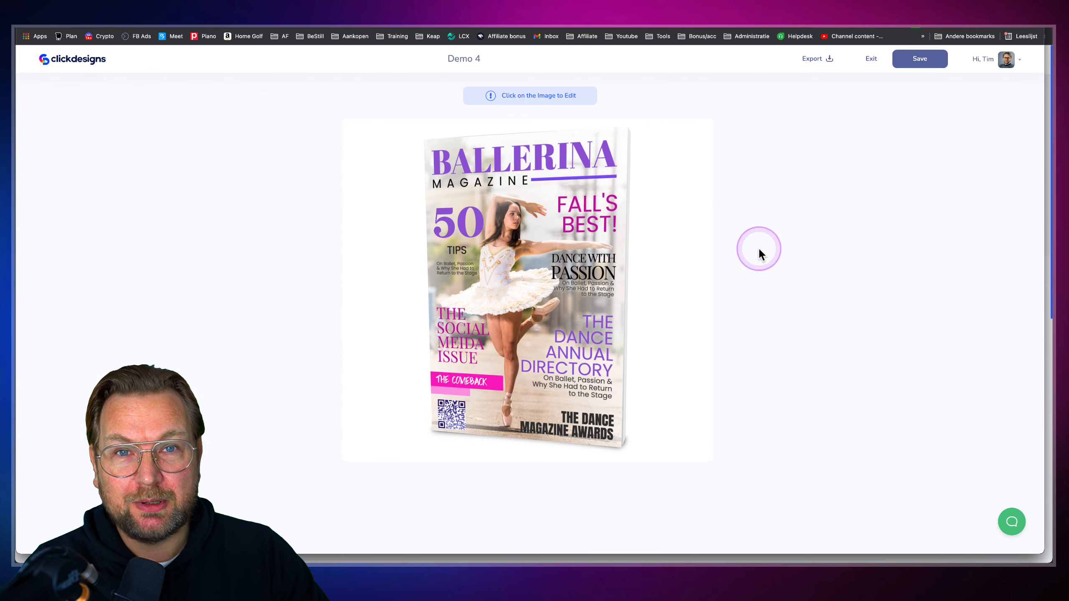
click(517, 340)
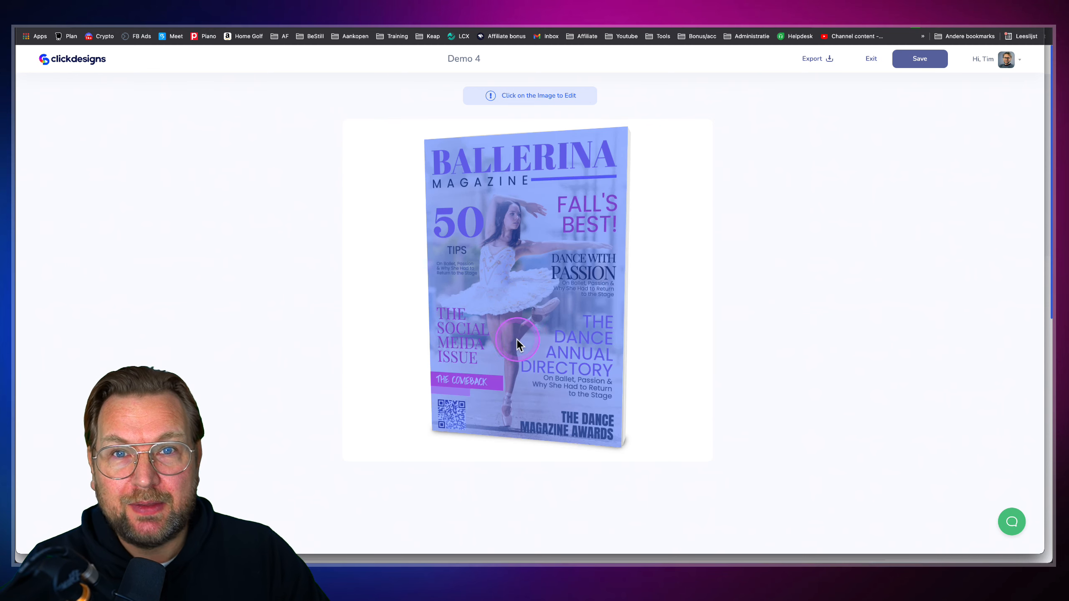
click(723, 252)
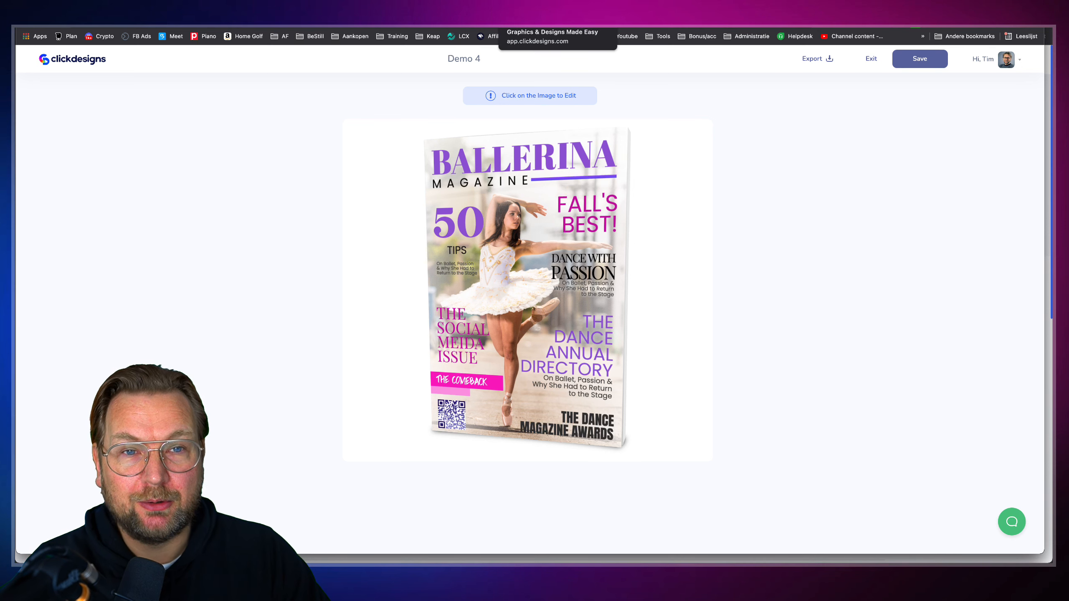
click(87, 61)
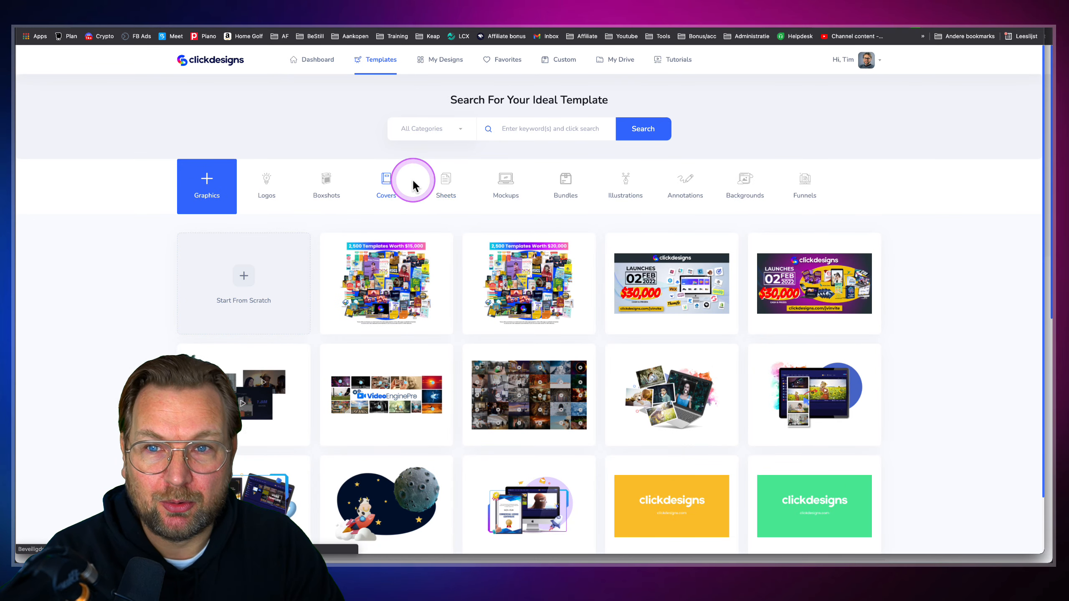
Browse the Sheets template category, loading two more batches of sheet templates
scroll(420, 177, down, 3)
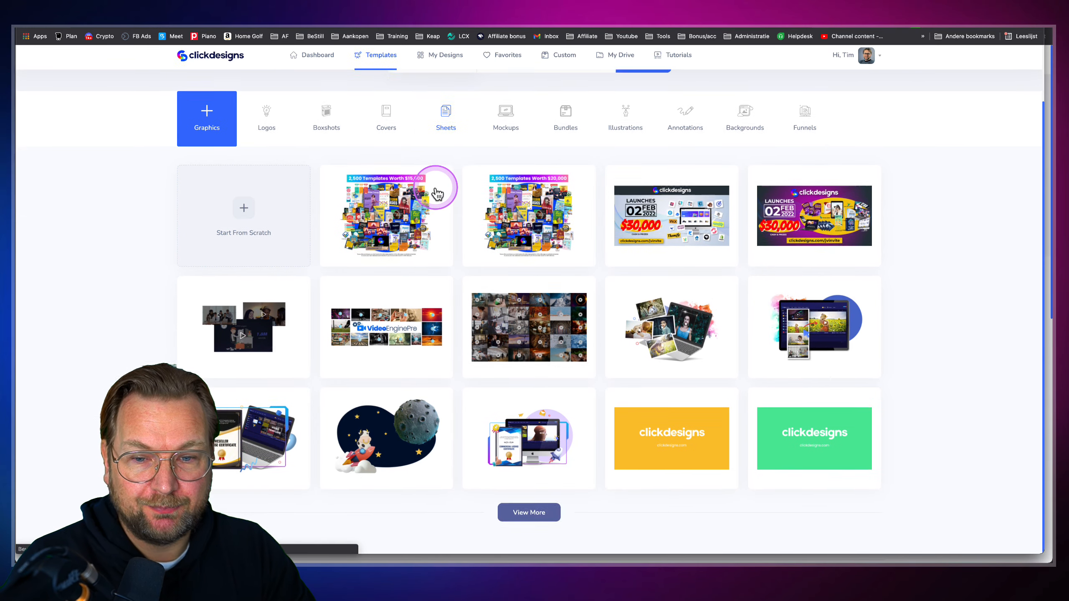
scroll(505, 181, up, 2)
scroll(540, 179, up, 1)
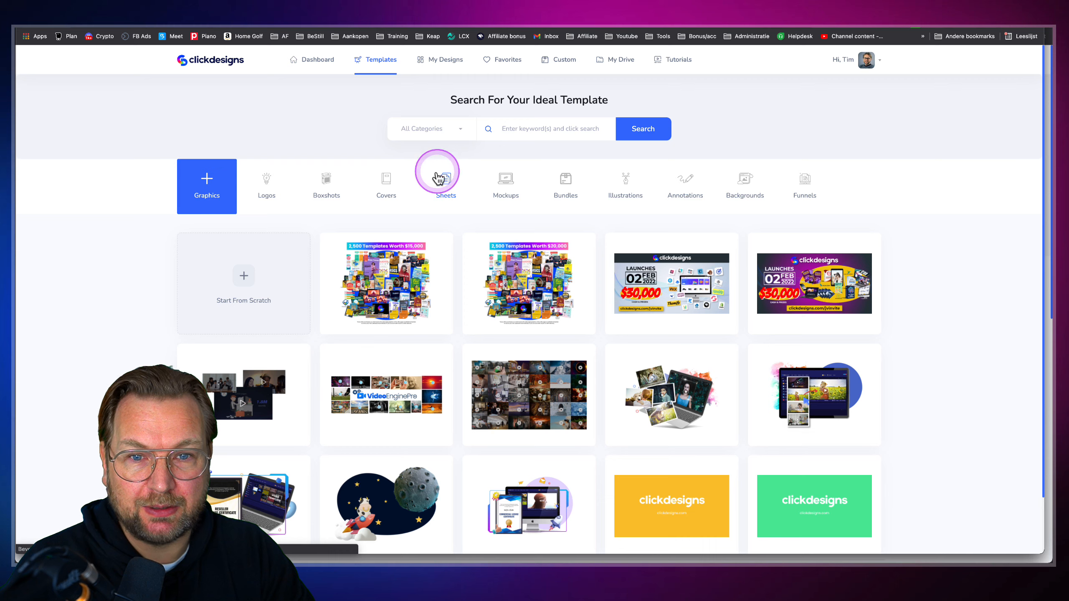
click(447, 186)
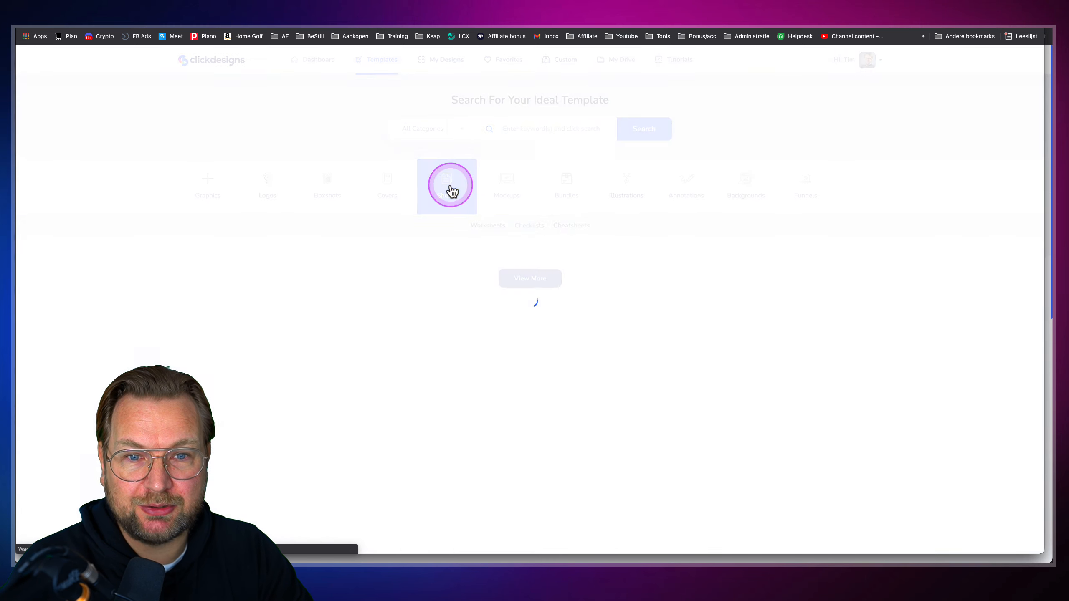
scroll(477, 285, down, 2)
click(520, 517)
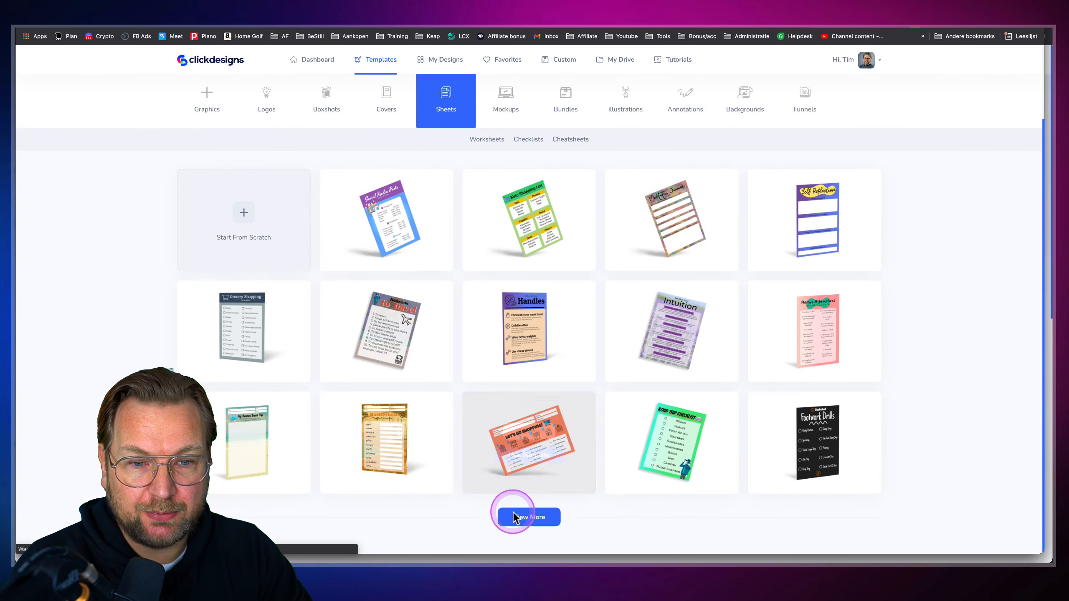
scroll(609, 313, down, 8)
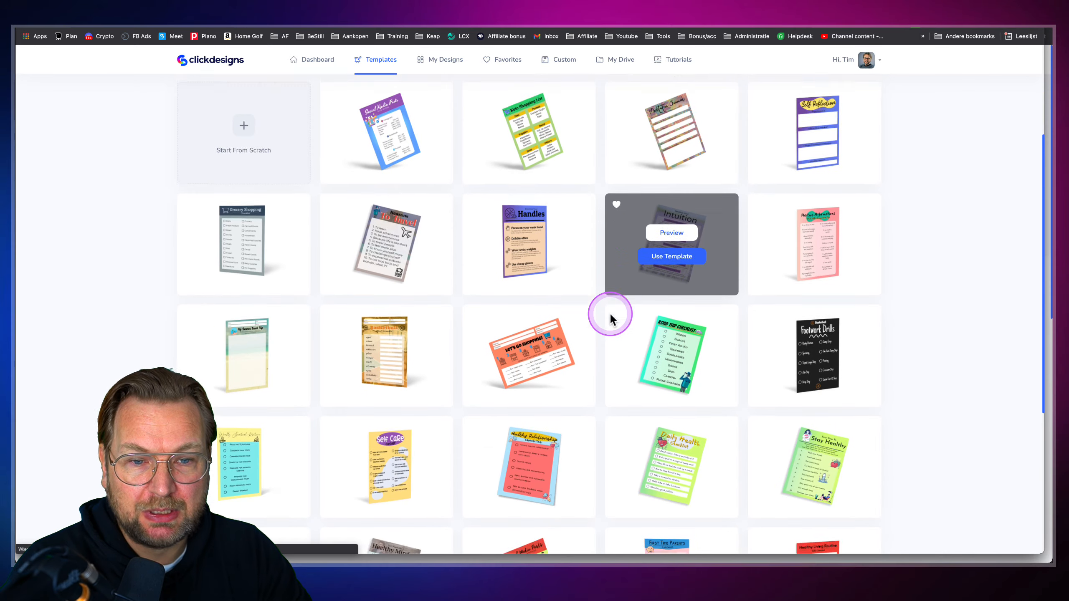
click(529, 516)
scroll(542, 481, down, 5)
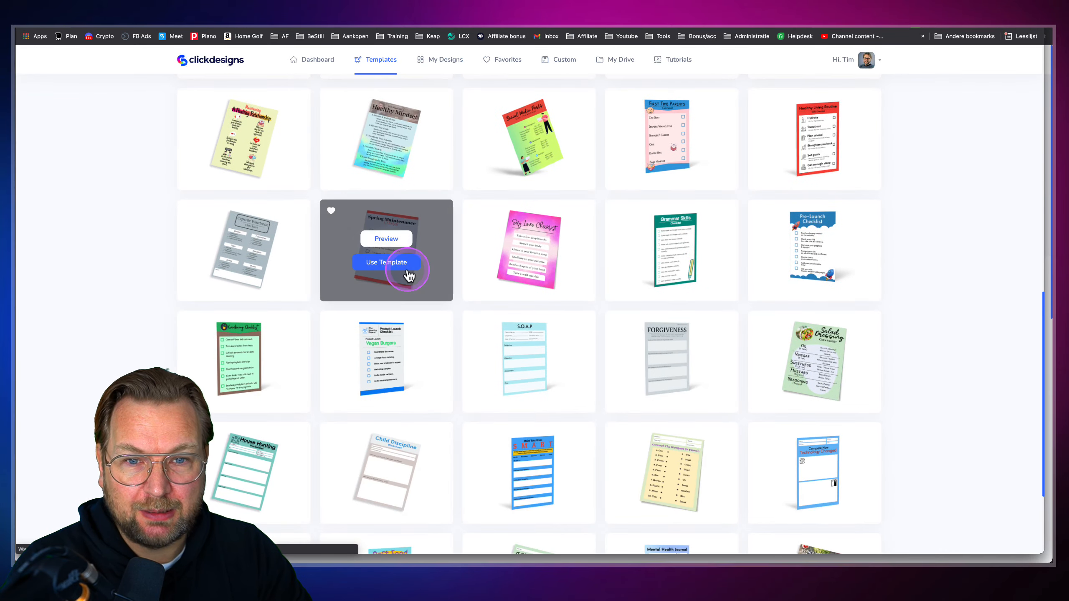
scroll(408, 276, up, 5)
scroll(546, 87, right, 5)
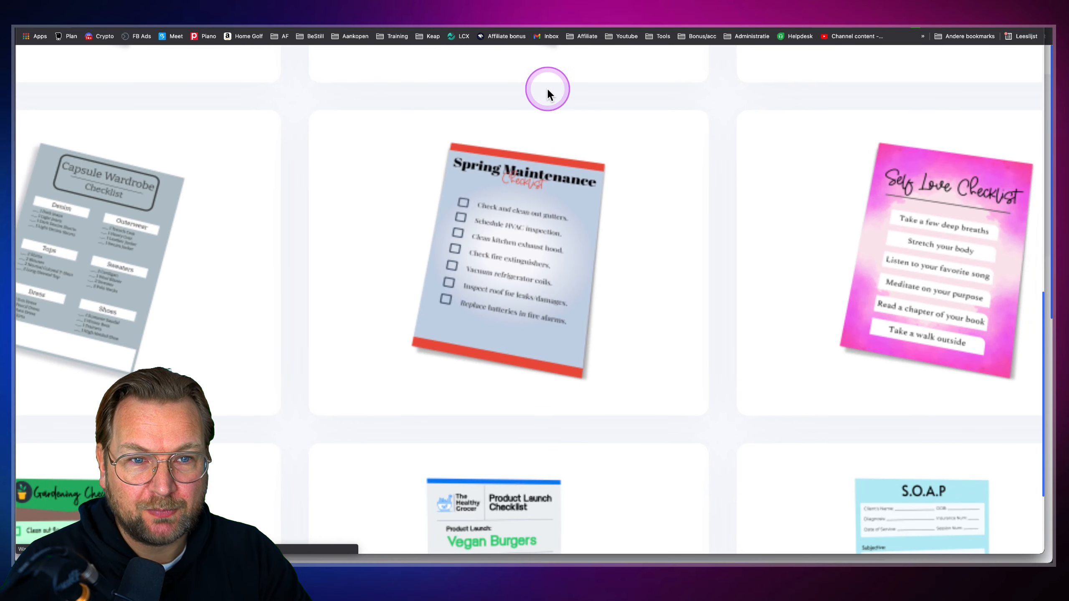
scroll(546, 87, right, 10)
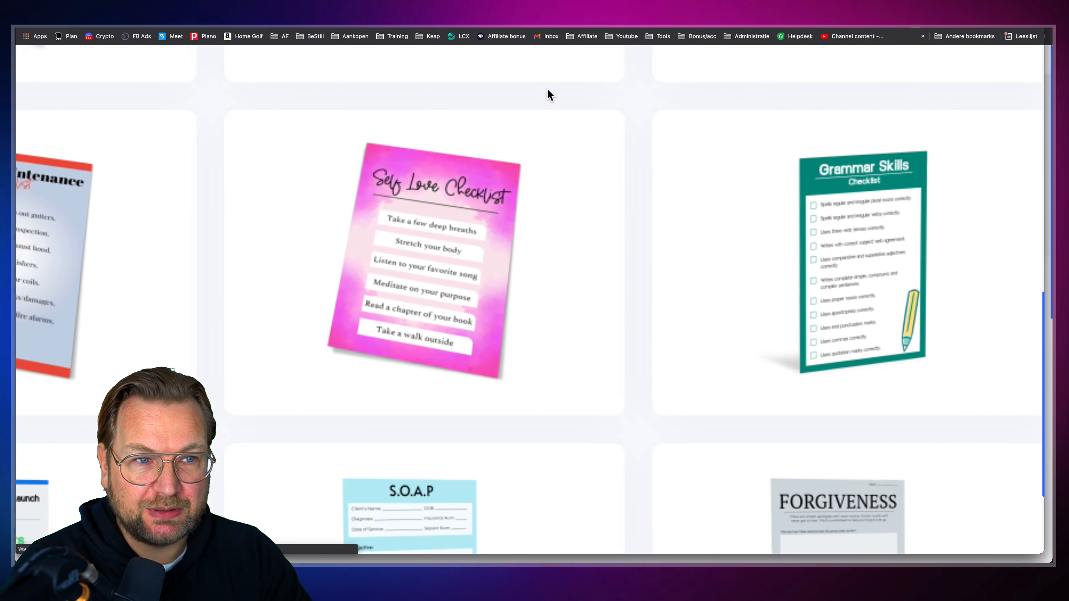
scroll(546, 87, right, 3)
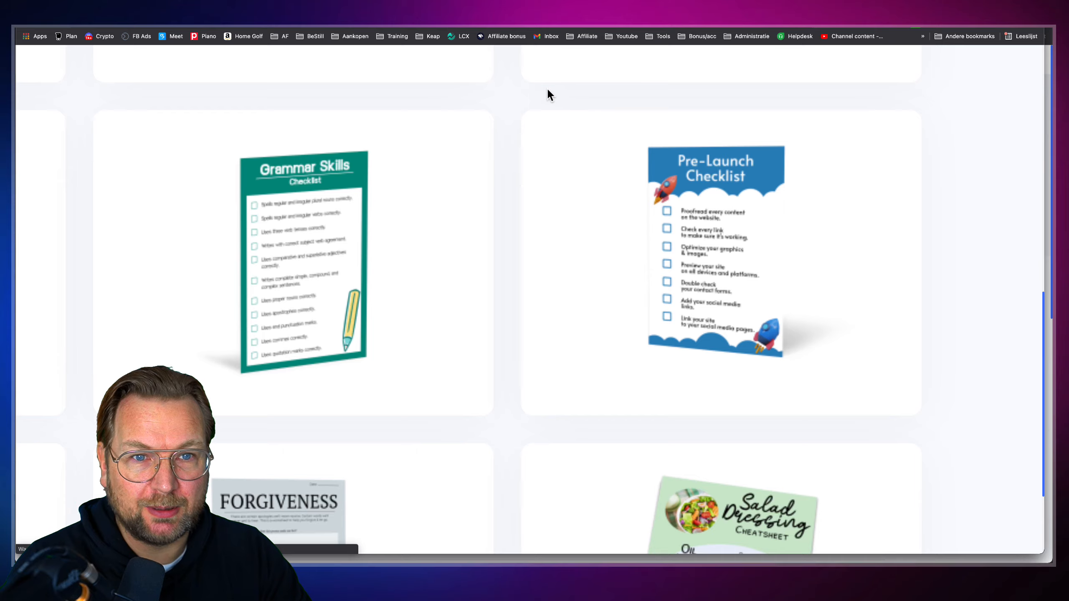
scroll(546, 87, down, 5)
scroll(546, 87, up, 10)
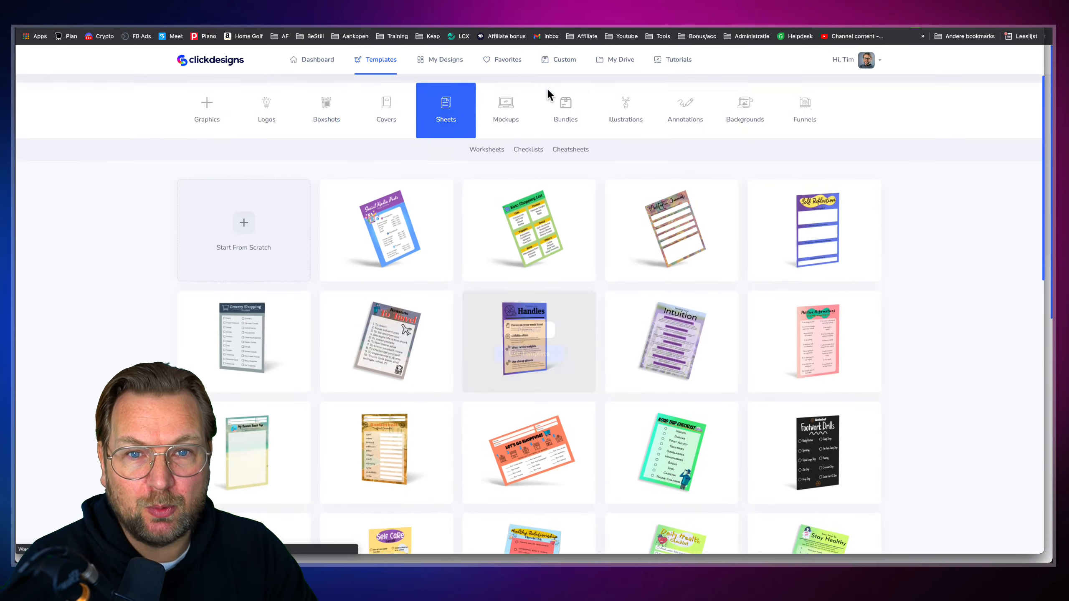
scroll(546, 86, up, 1)
Switch to the Mockups category and load two more batches of device mockups
click(506, 153)
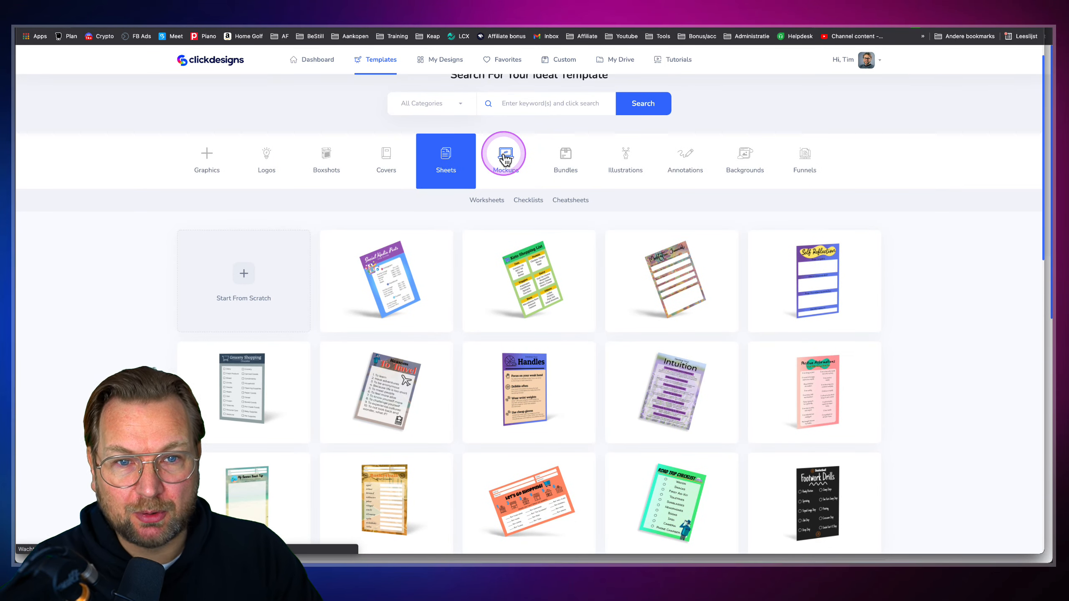
scroll(514, 266, down, 2)
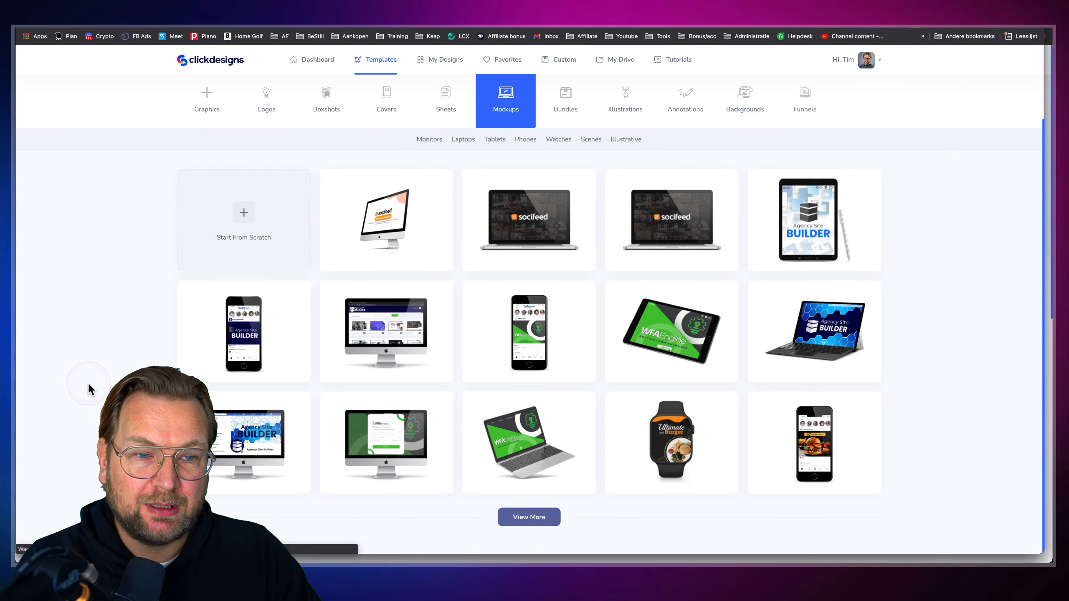
click(543, 526)
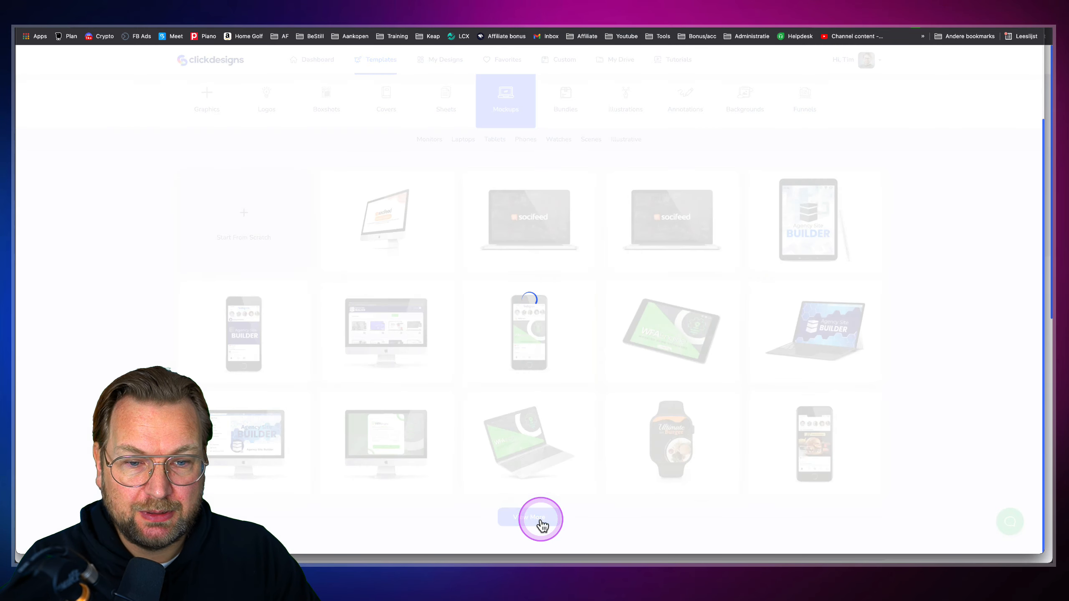
scroll(541, 522, down, 8)
click(531, 517)
scroll(535, 521, down, 8)
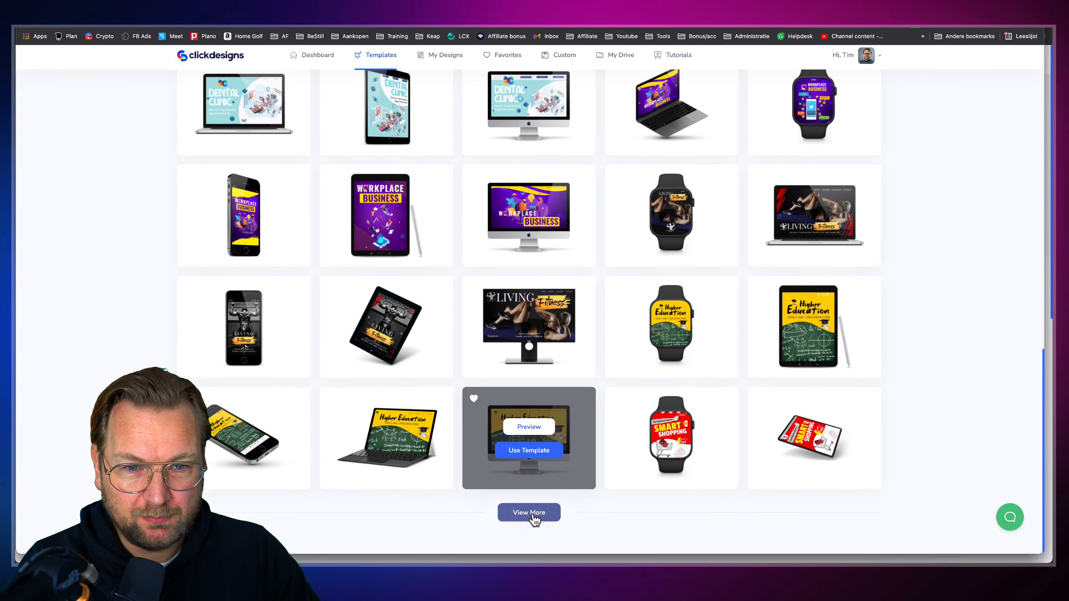
scroll(535, 518, up, 20)
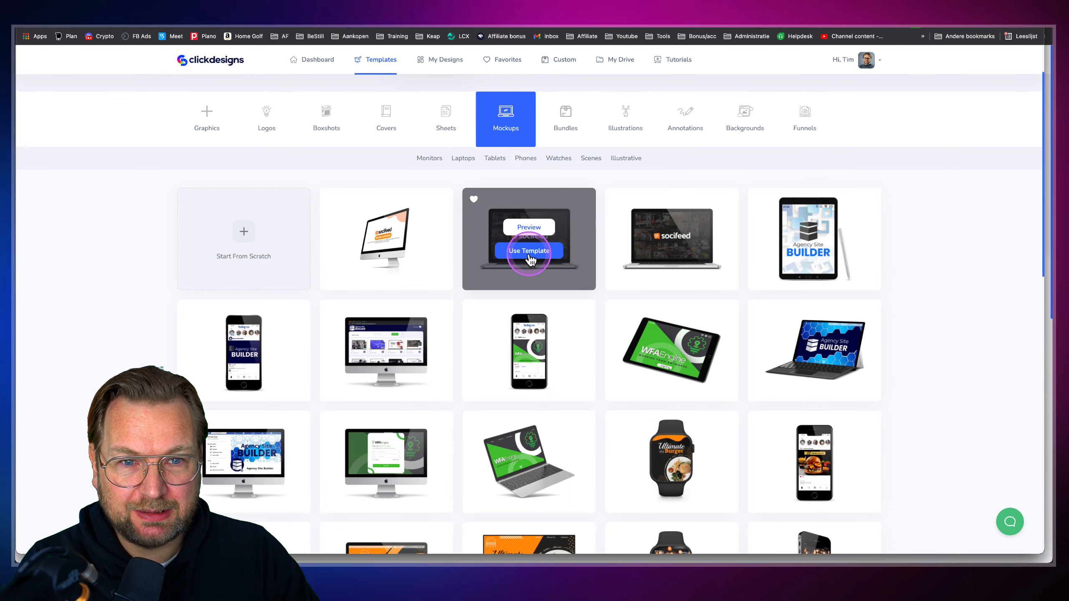
Start a design titled Laptop from the socifeed laptop mockup and edit its screen
click(530, 252)
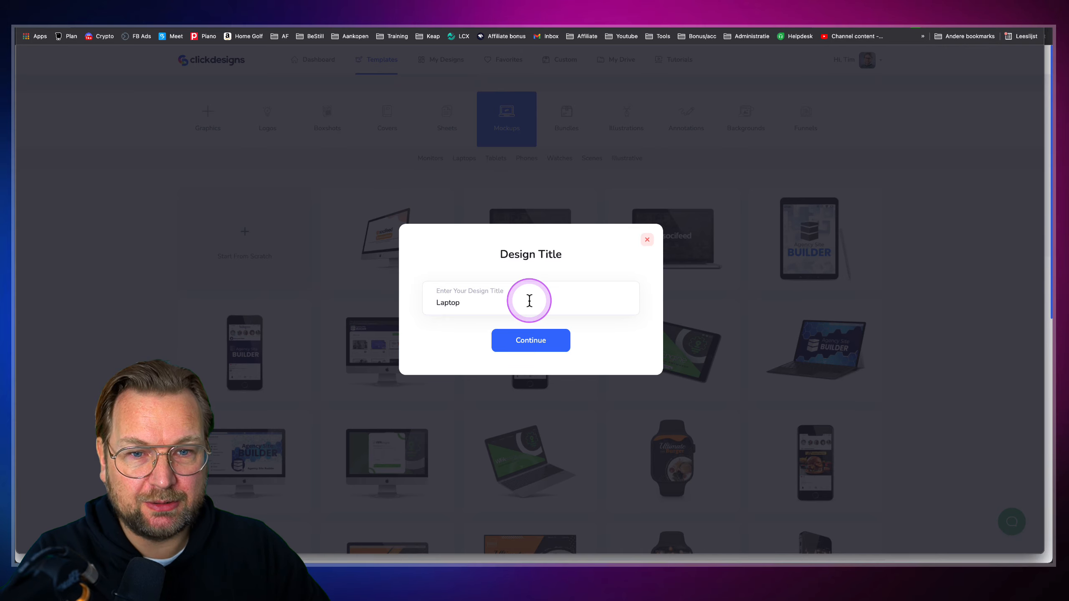
click(532, 343)
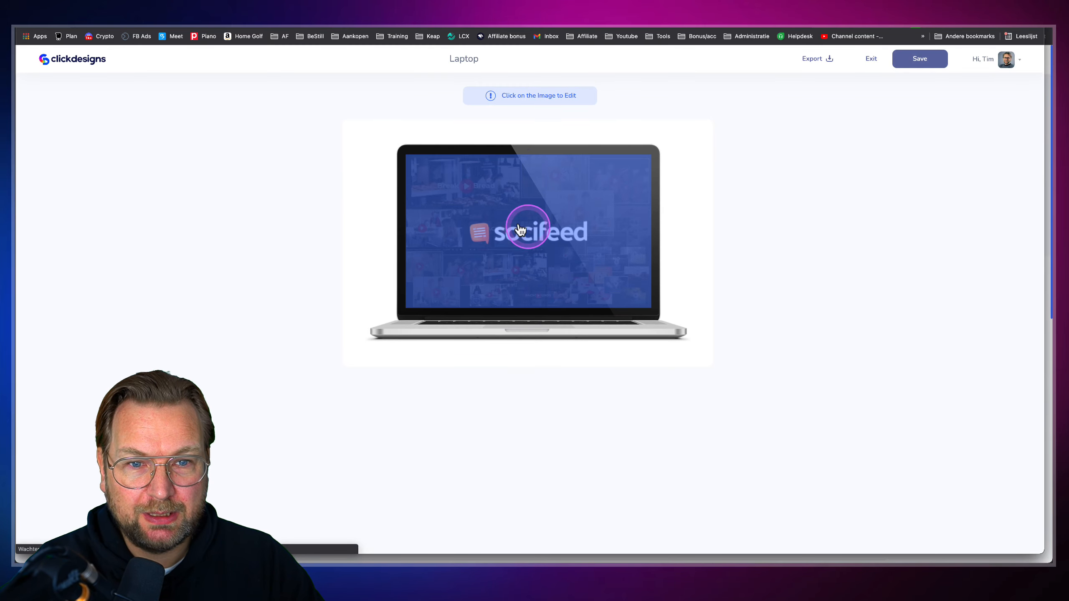
click(484, 228)
click(411, 210)
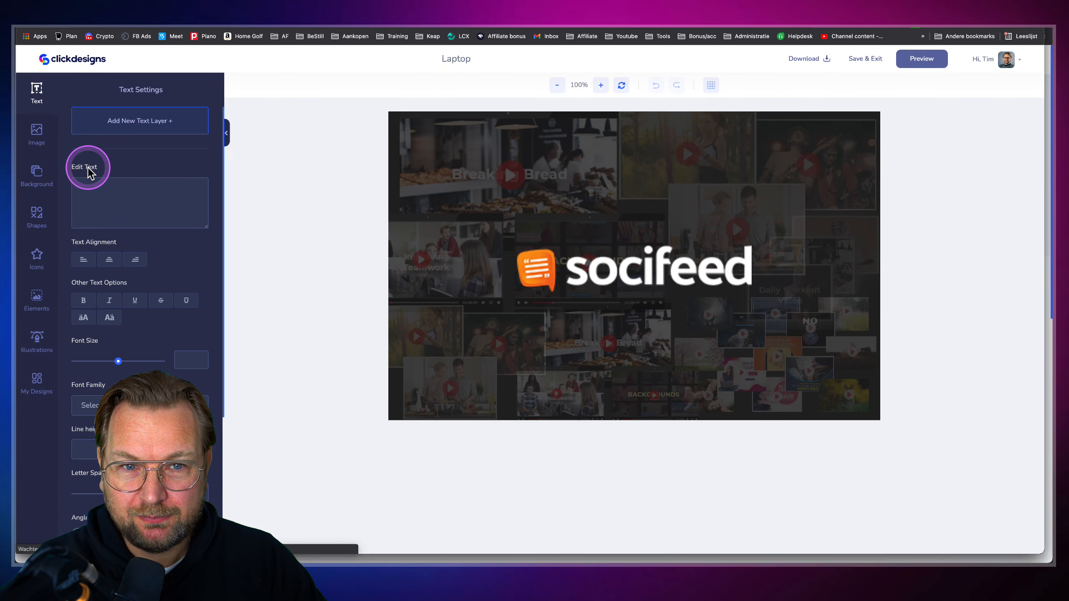
Delete two collage images from the laptop screen canvas
click(493, 205)
mouse_move(493, 205)
mouse_down()
mouse_move(521, 239)
mouse_move(498, 200)
mouse_up()
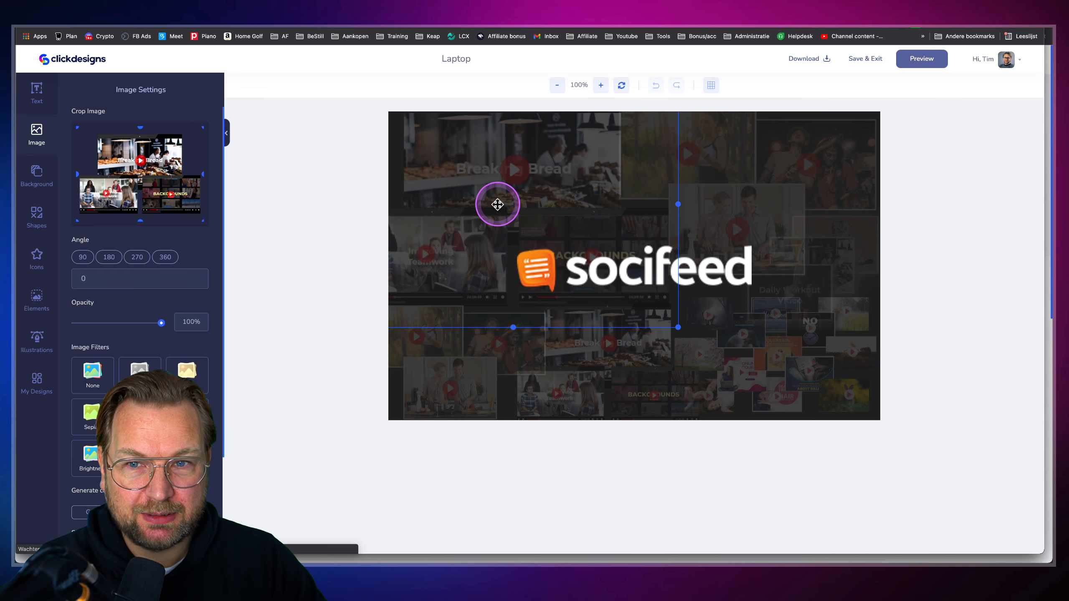
scroll(220, 449, down, 3)
key(Delete)
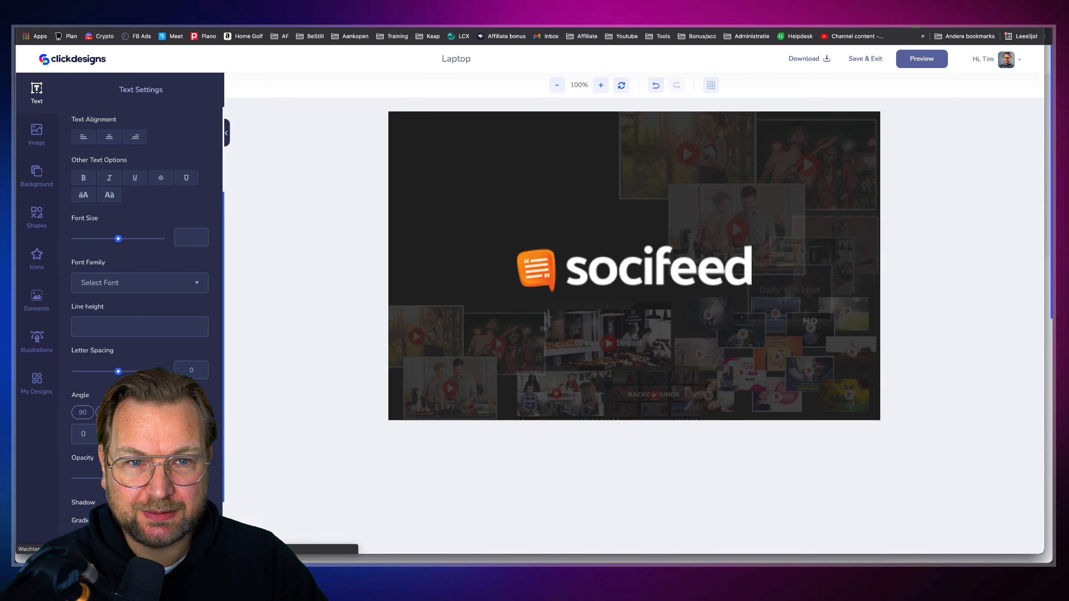
click(744, 146)
scroll(140, 253, down, 3)
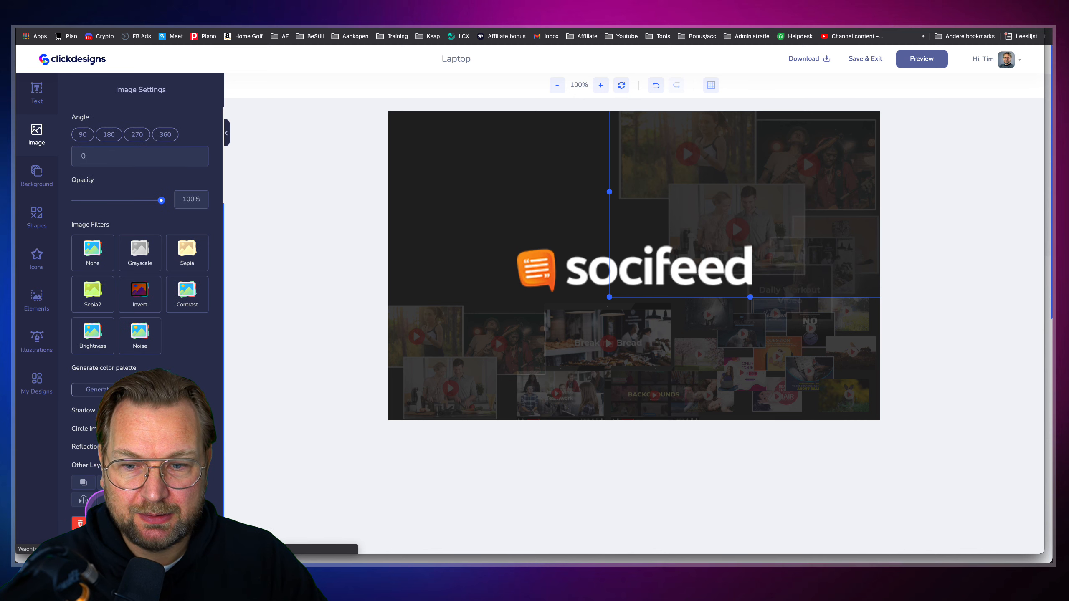
click(100, 524)
click(617, 242)
Delete the socifeed logo and the left collage image
click(614, 261)
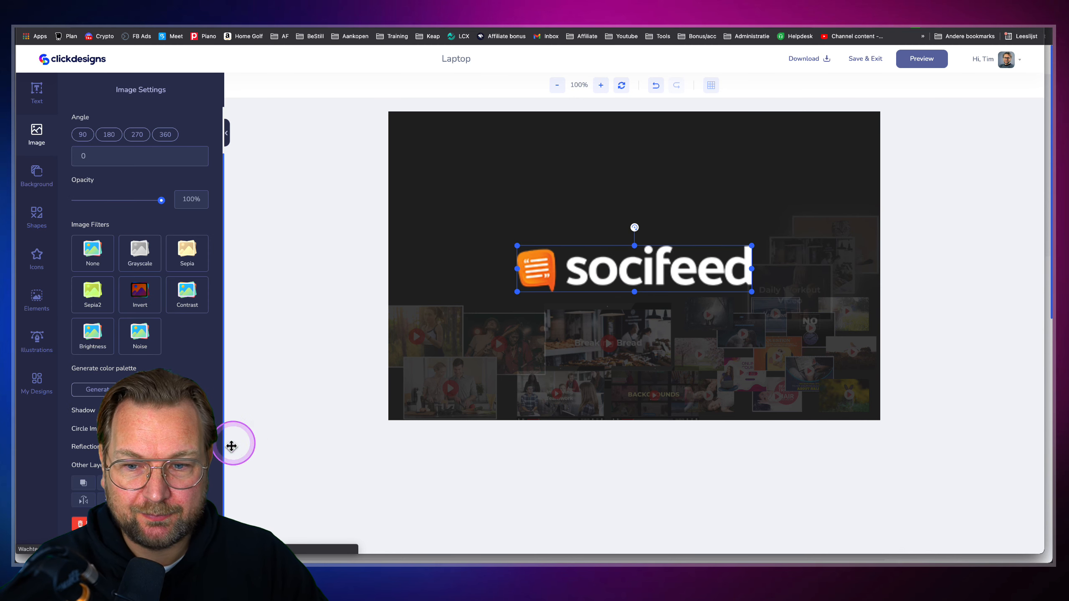
click(80, 523)
click(492, 374)
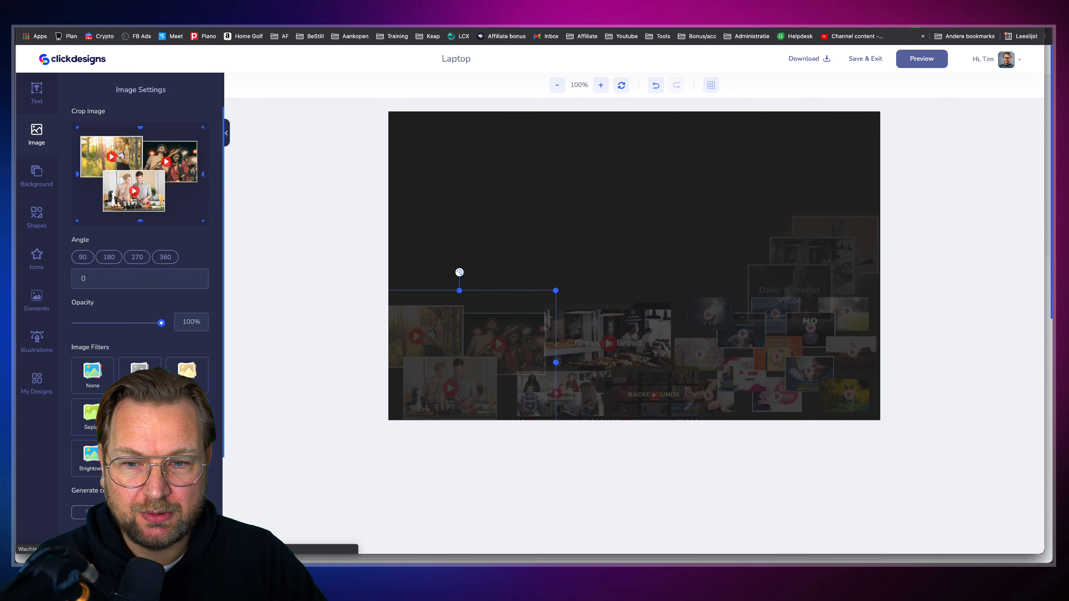
scroll(87, 512, down, 3)
click(80, 522)
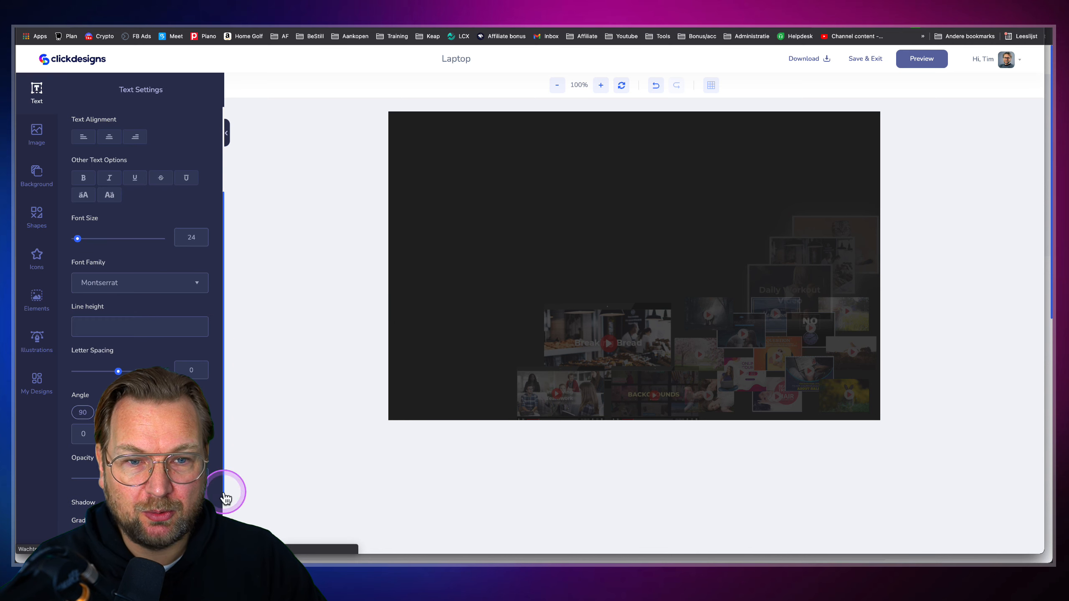
click(729, 362)
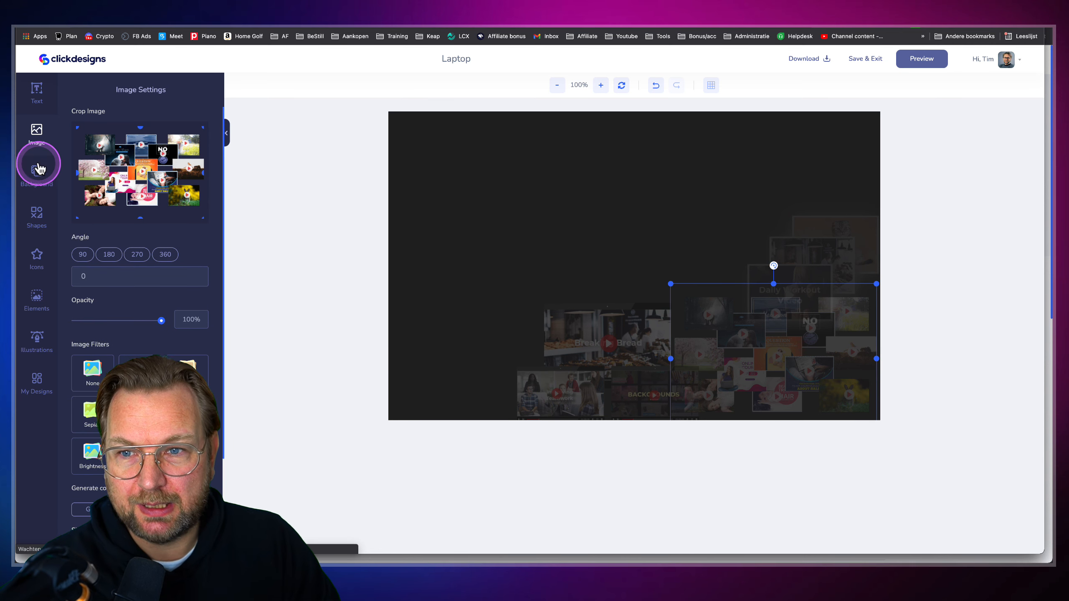
click(37, 133)
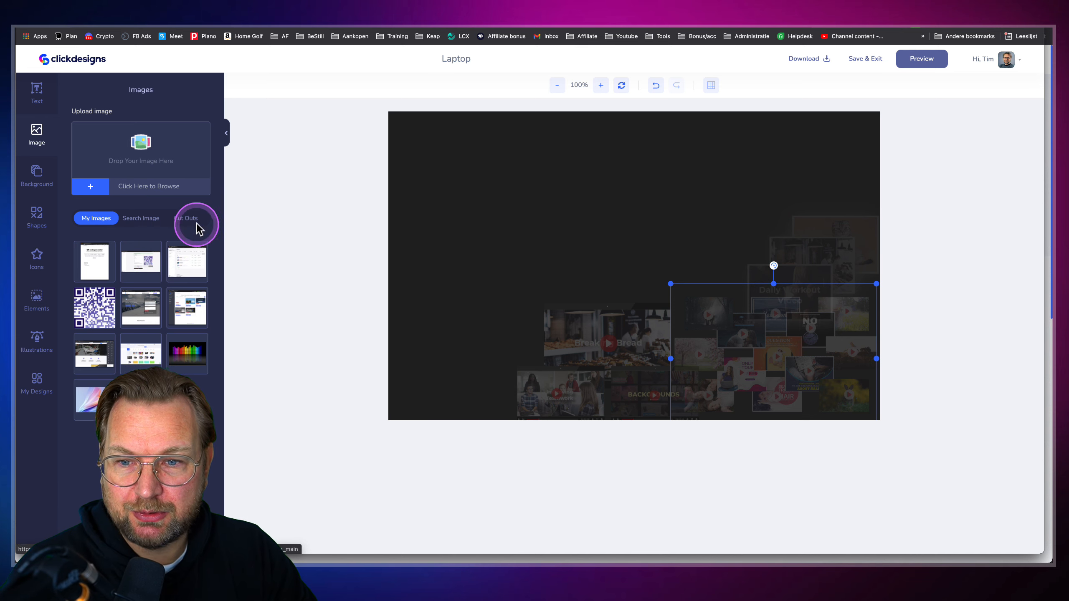
Add the landing-page screenshot from My Images and enlarge it to fill the canvas
click(96, 355)
drag(592, 269, 617, 254)
drag(473, 345, 401, 401)
drag(512, 248, 494, 332)
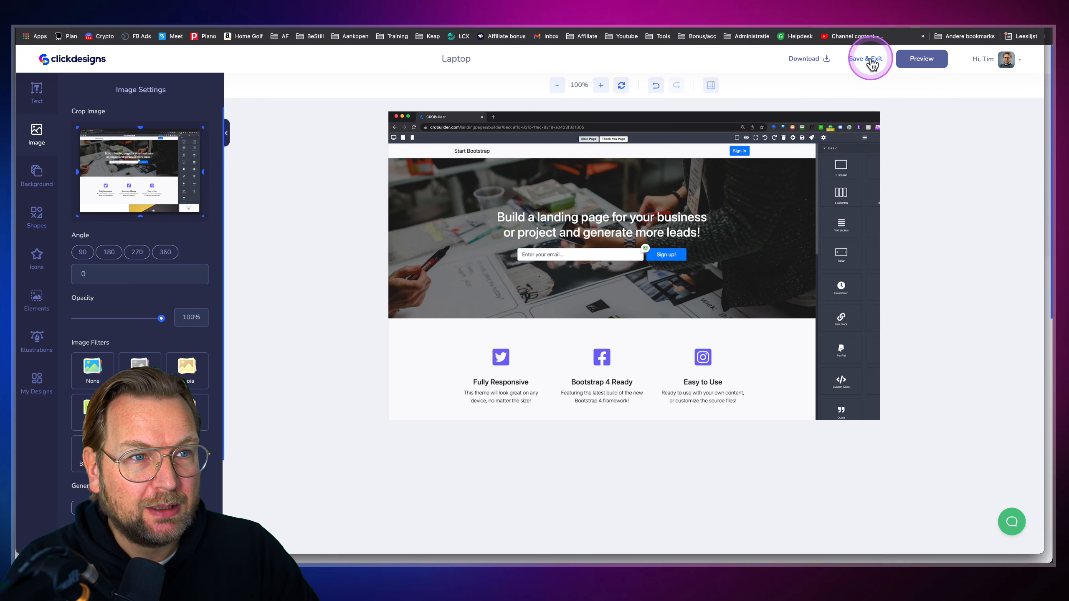
Preview the design on the laptop mockup, then save and exit
click(922, 60)
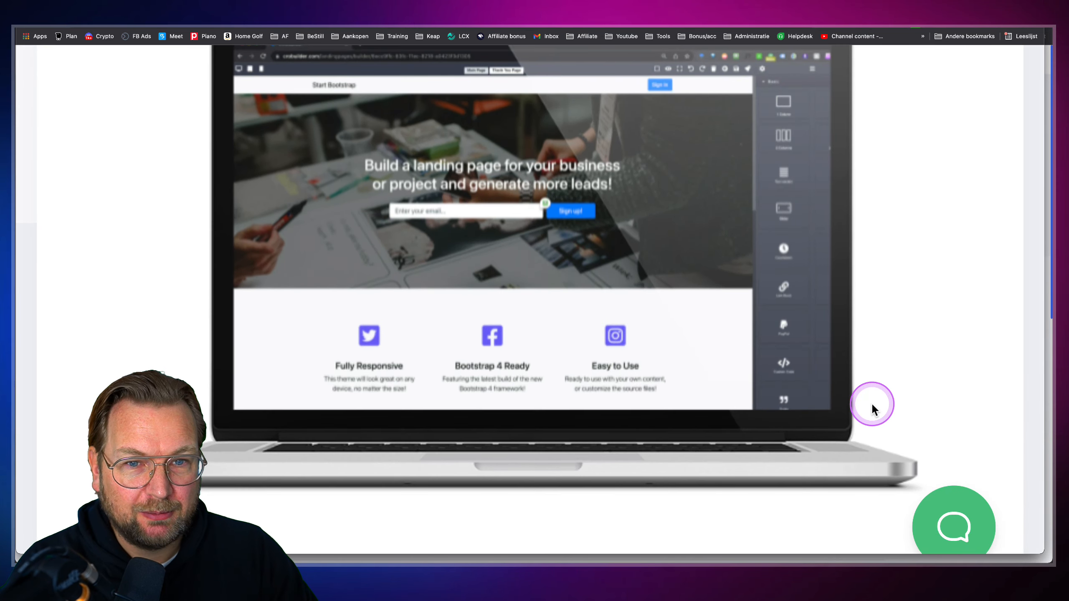
scroll(871, 405, up, 1)
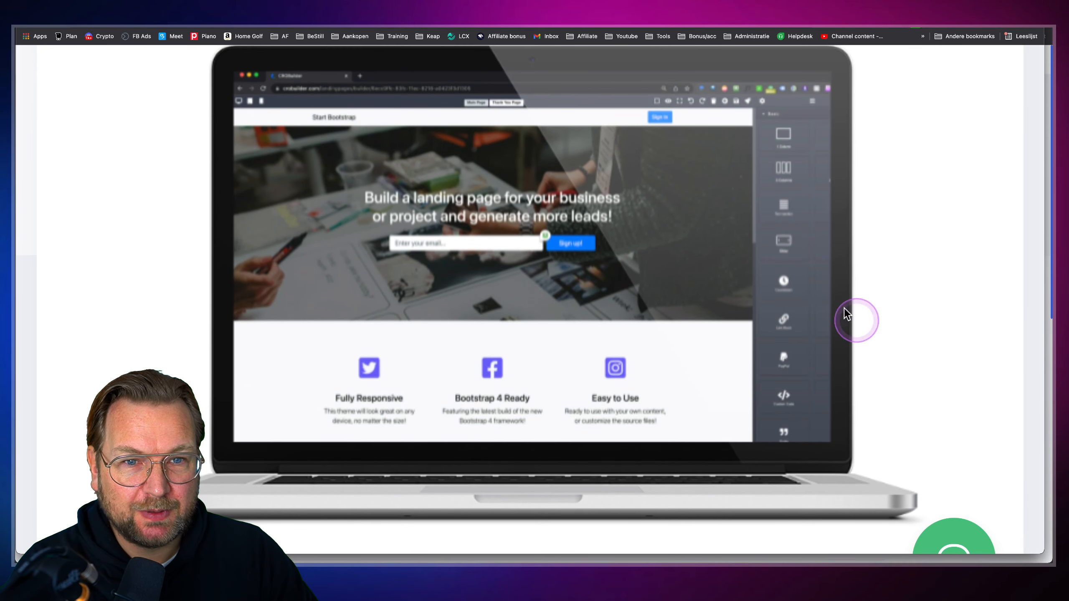
click(686, 279)
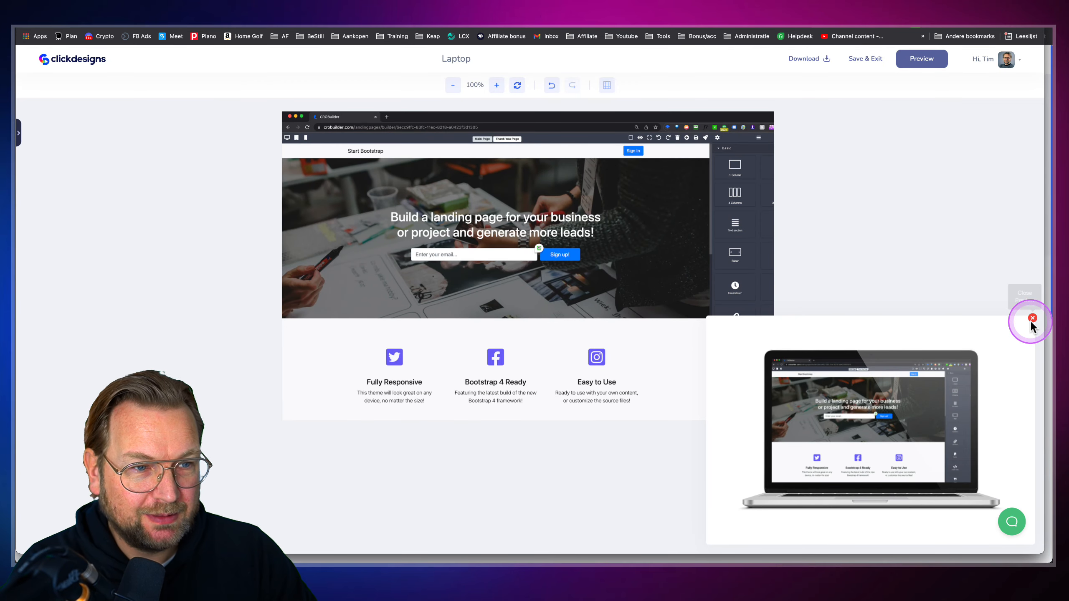
click(1032, 317)
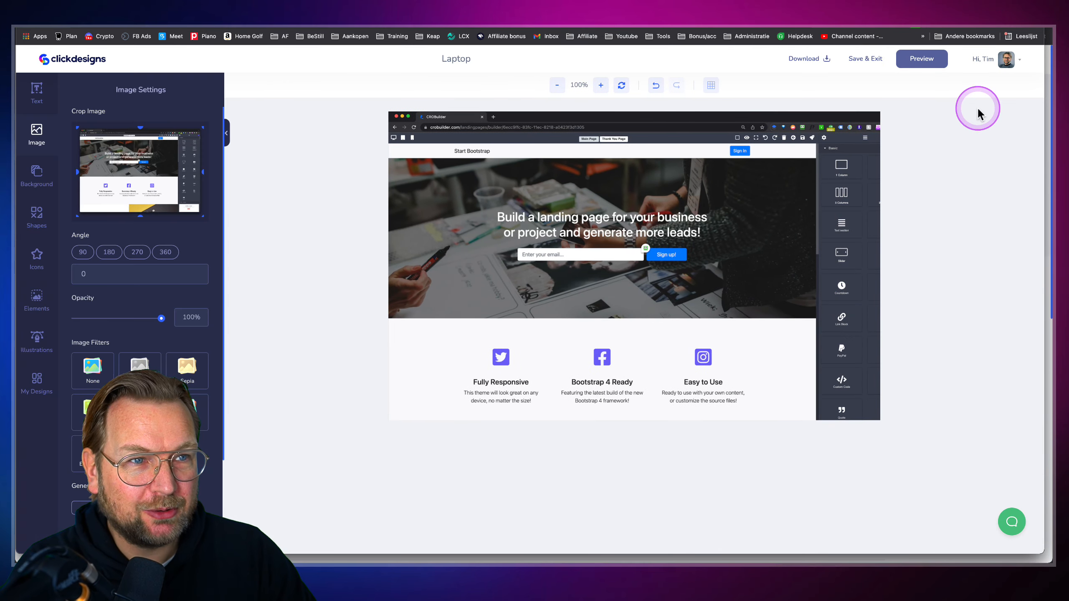
click(878, 63)
click(922, 66)
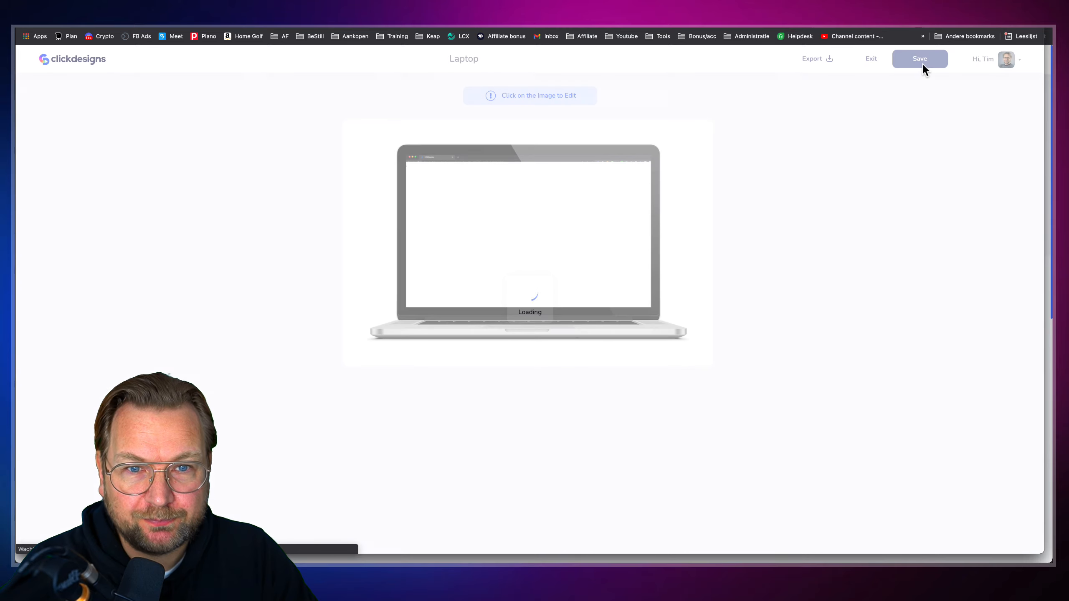
Return to the Templates page and load more templates in the Bundles category
click(91, 71)
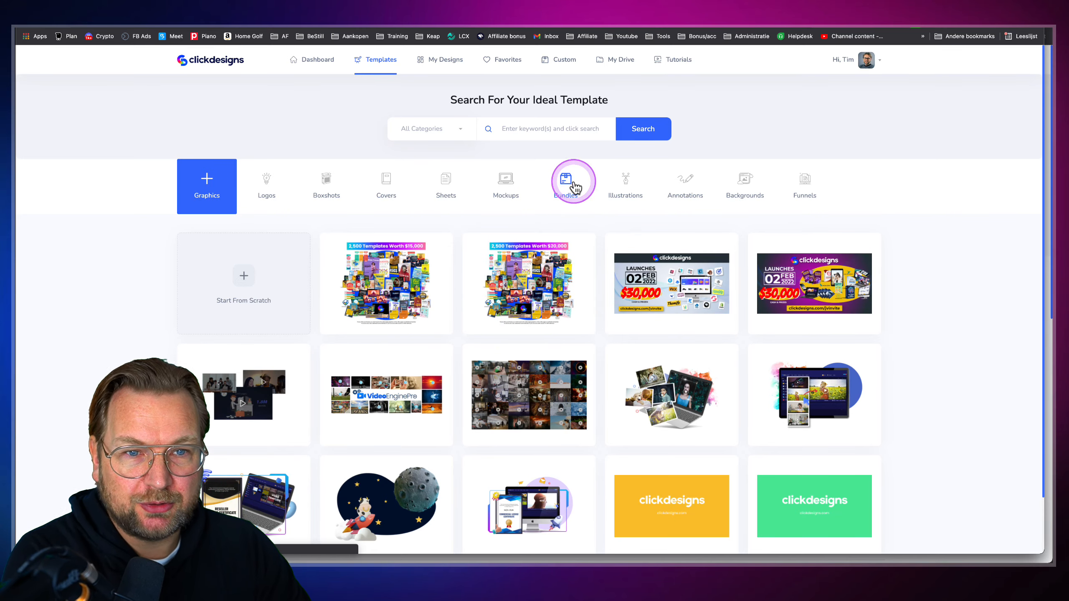
click(574, 185)
click(547, 486)
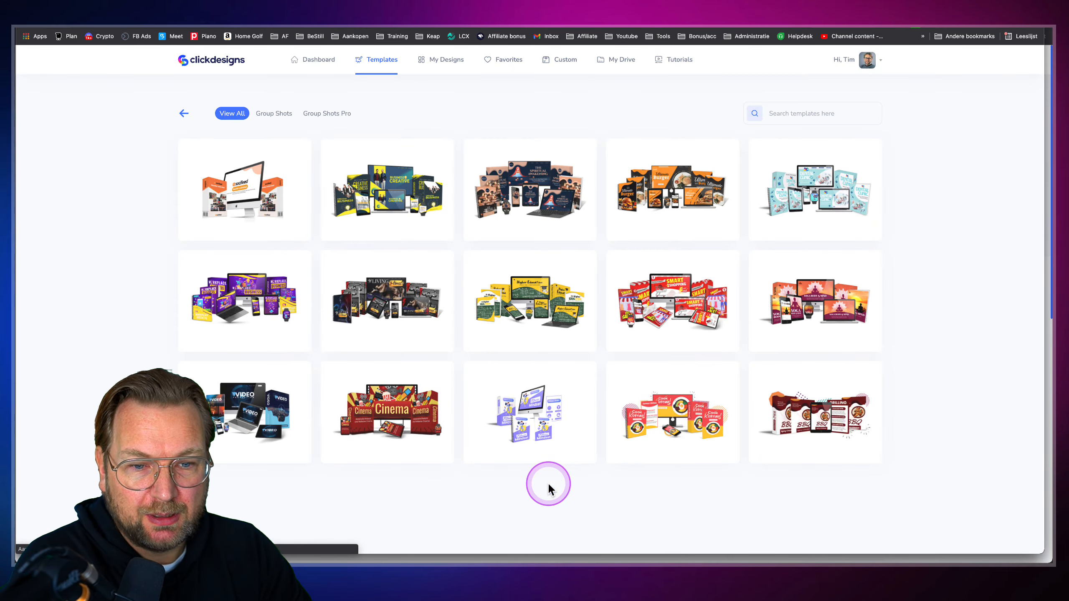
scroll(594, 484, down, 5)
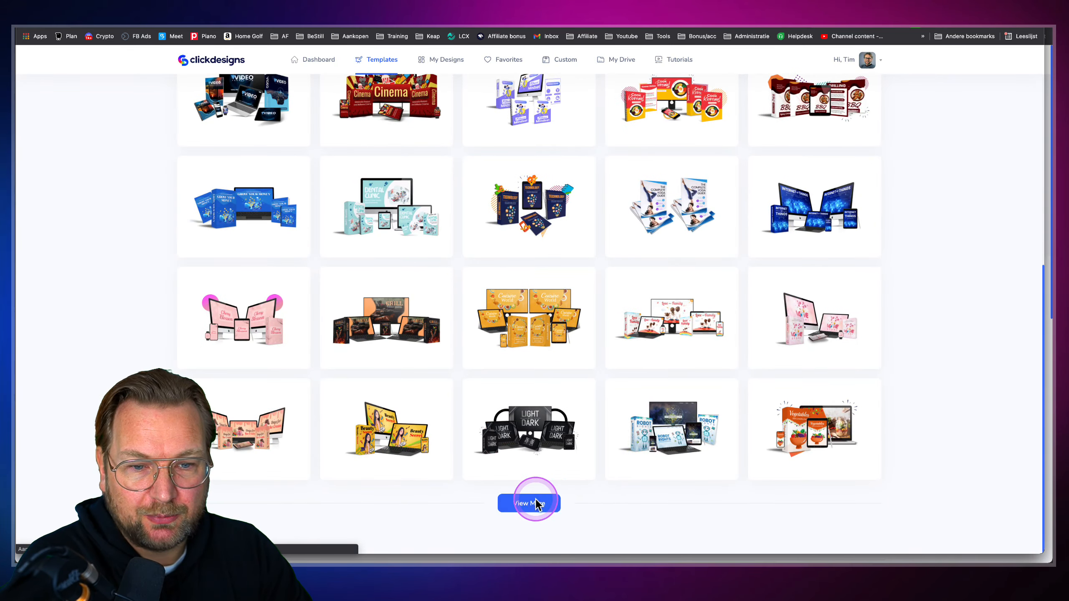
click(536, 504)
scroll(599, 430, down, 8)
scroll(616, 382, up, 15)
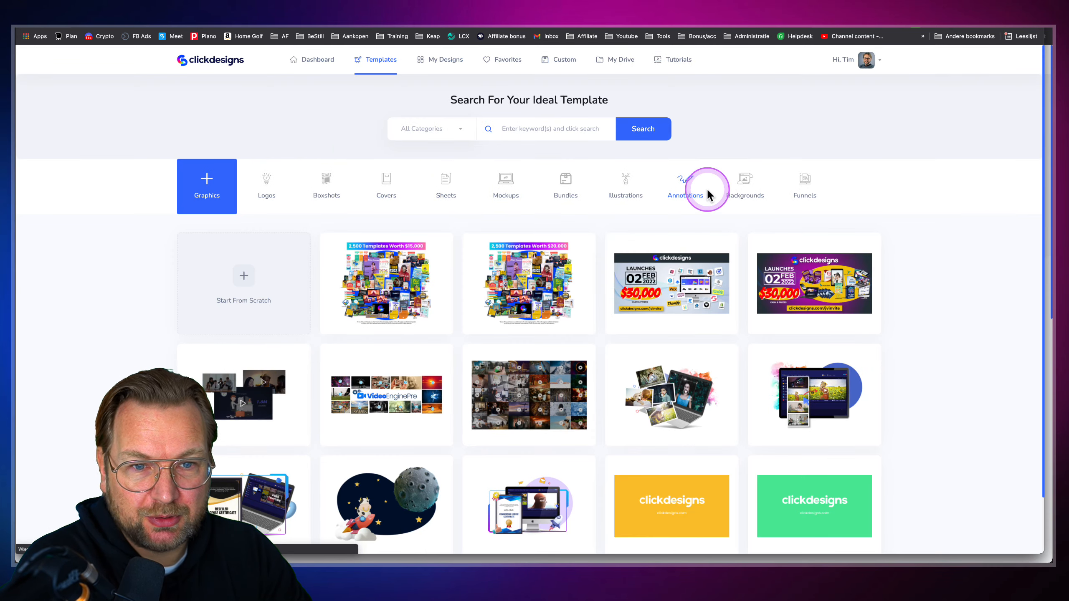
Preview the first Graphics template, '2,500 Templates Worth $15,000'
mouse_move(425, 284)
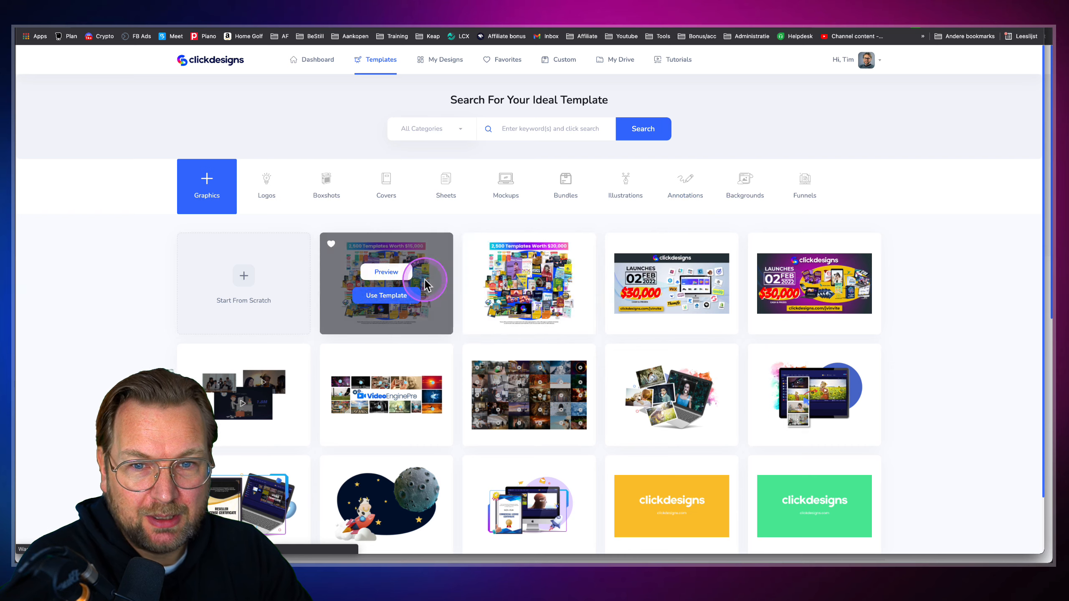
click(385, 272)
scroll(565, 290, up, 5)
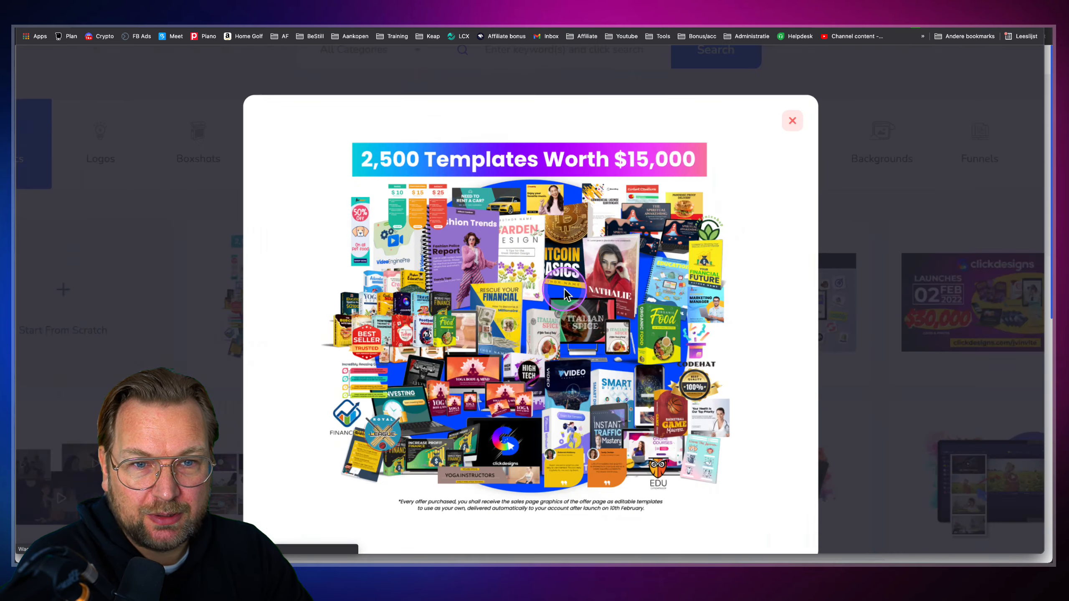
scroll(565, 294, down, 5)
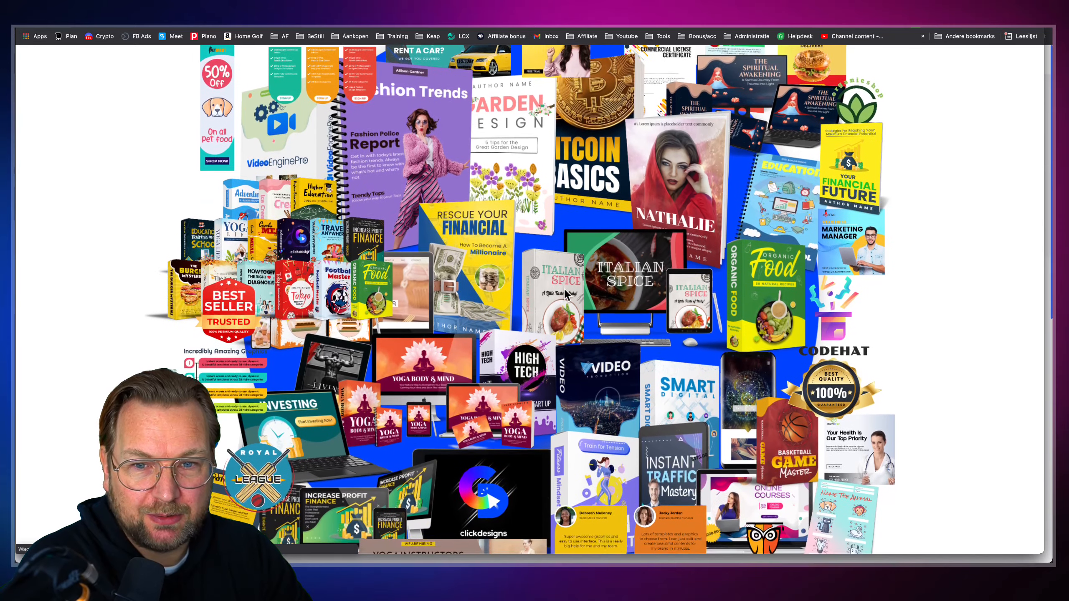
scroll(565, 290, down, 1)
click(442, 253)
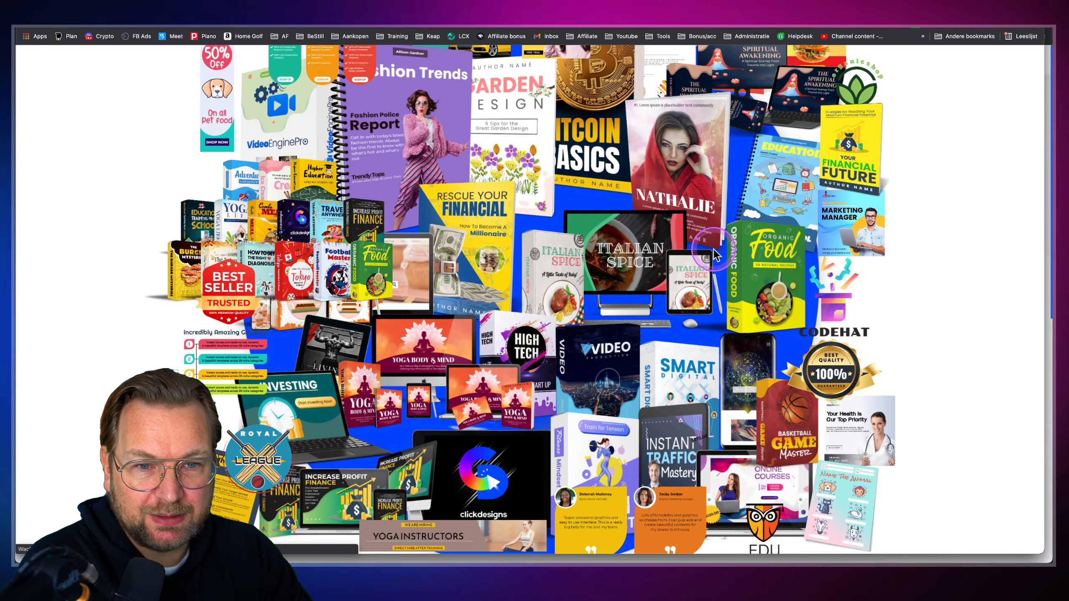
scroll(716, 249, down, 2)
Close the '2,500 Templates Worth $15,000' template preview
scroll(719, 236, up, 2)
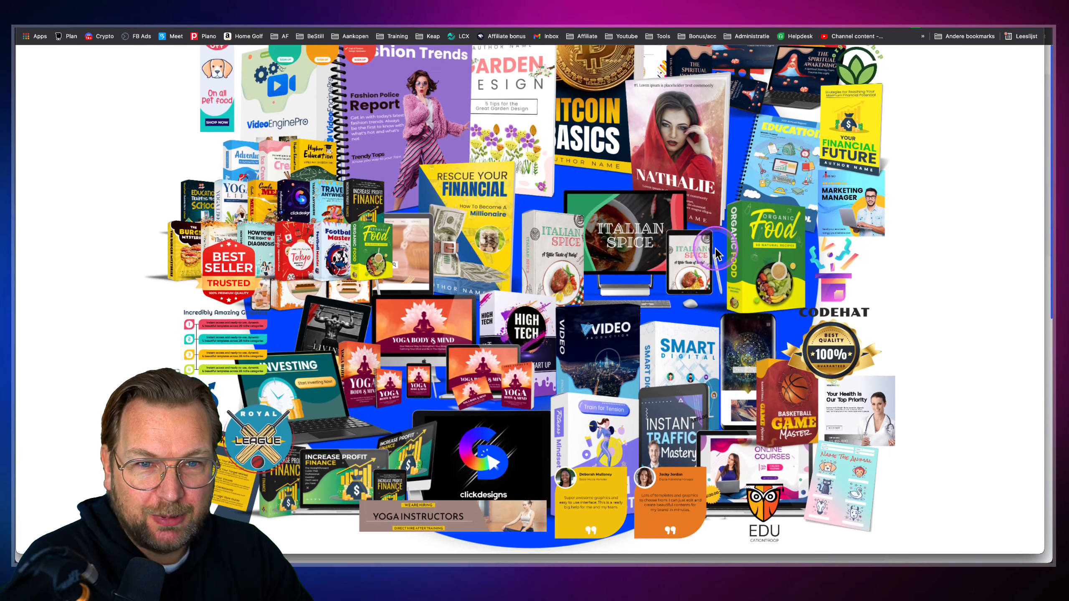
click(455, 215)
click(697, 174)
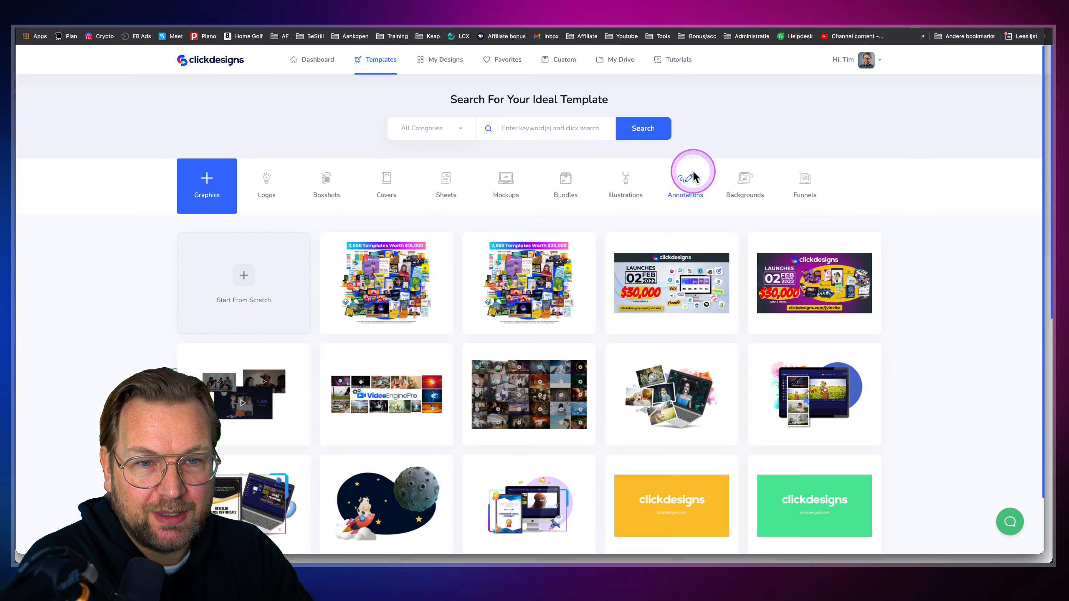
Load more Illustrations templates, then switch to the Annotations category
click(624, 184)
scroll(545, 303, down, 1)
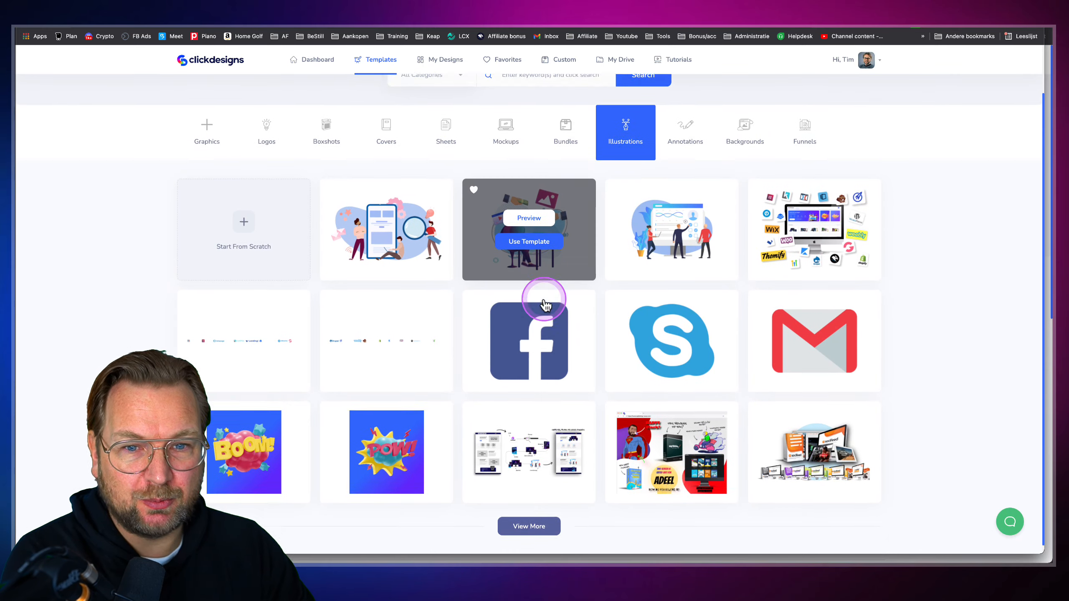
scroll(545, 303, down, 1)
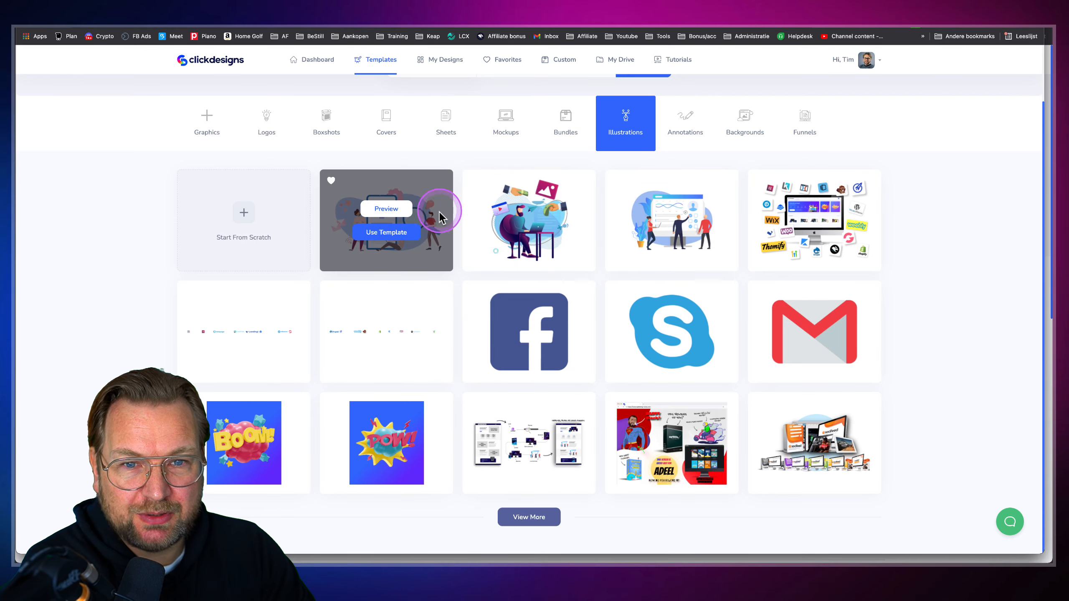
click(549, 517)
scroll(610, 410, down, 8)
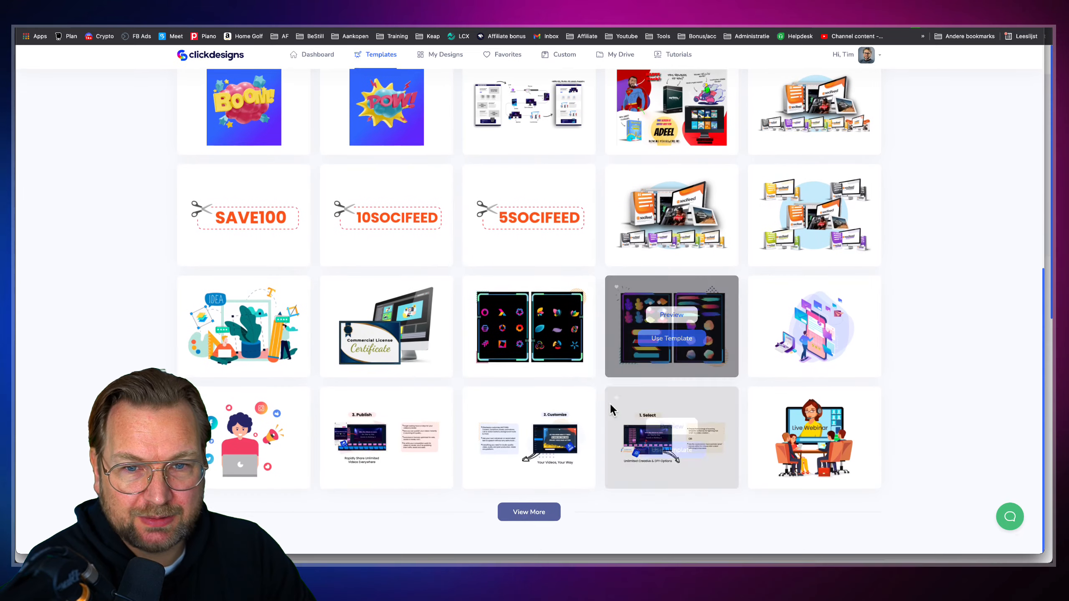
scroll(604, 239, up, 7)
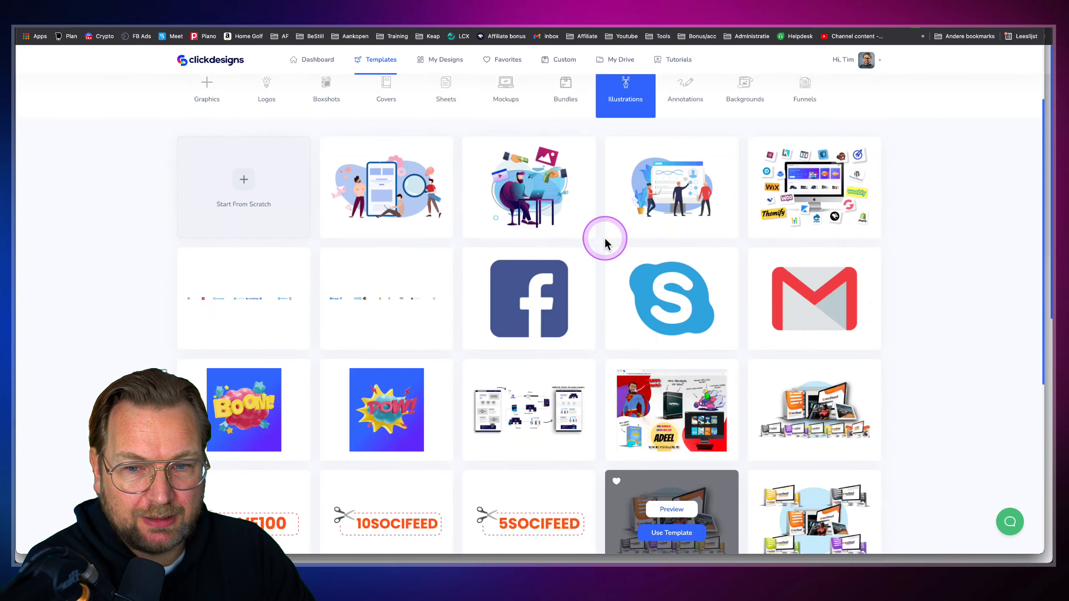
scroll(631, 219, up, 2)
click(678, 191)
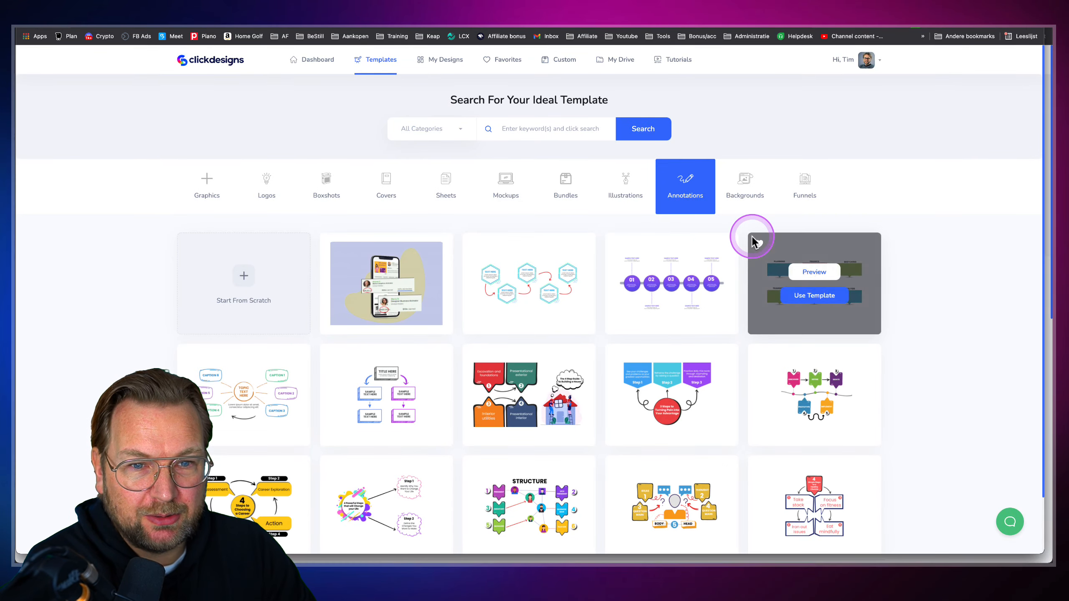
Load three more batches of Annotations templates
scroll(596, 312, down, 2)
click(544, 516)
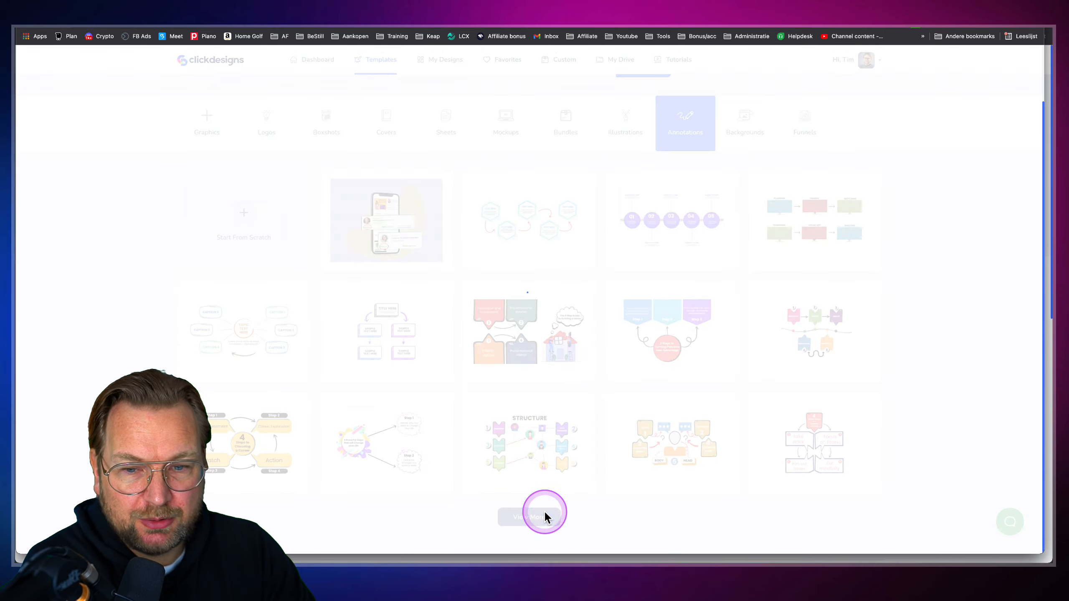
scroll(543, 505, down, 8)
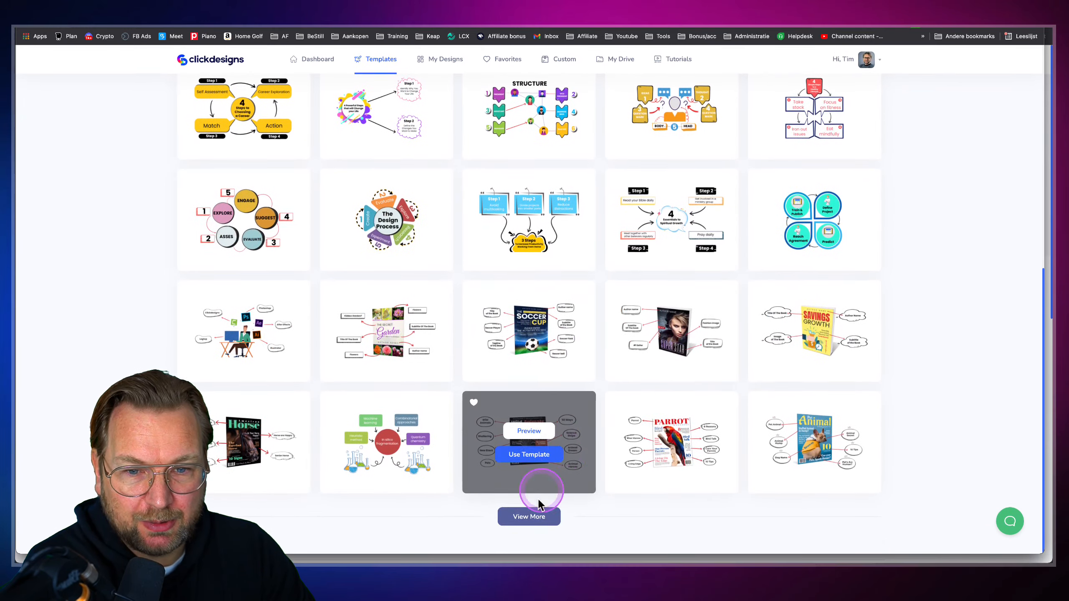
click(530, 519)
scroll(545, 478, down, 7)
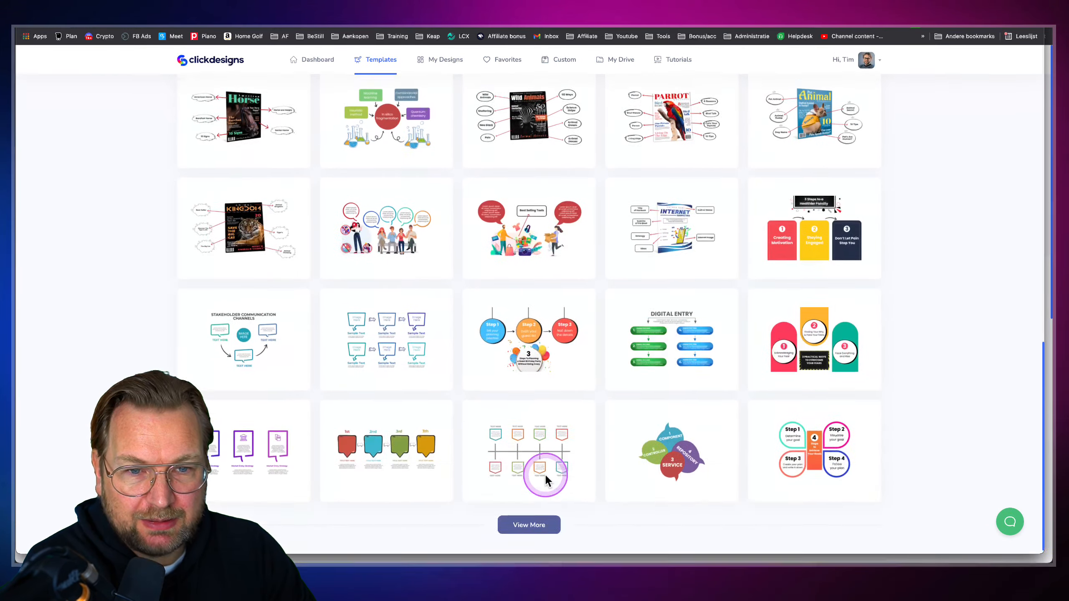
click(524, 515)
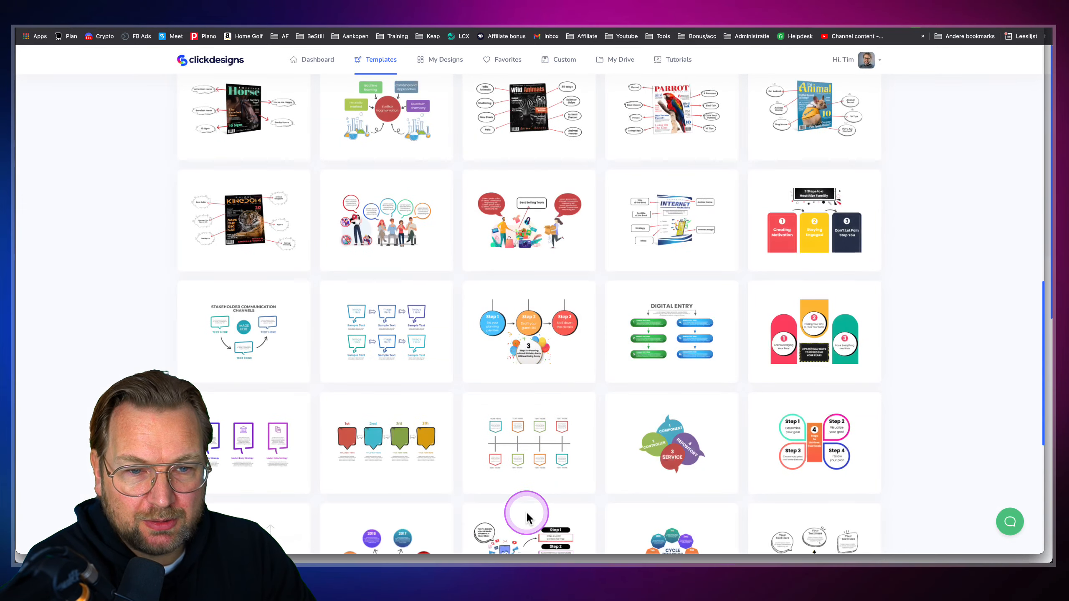
scroll(526, 515, down, 3)
scroll(253, 318, up, 5)
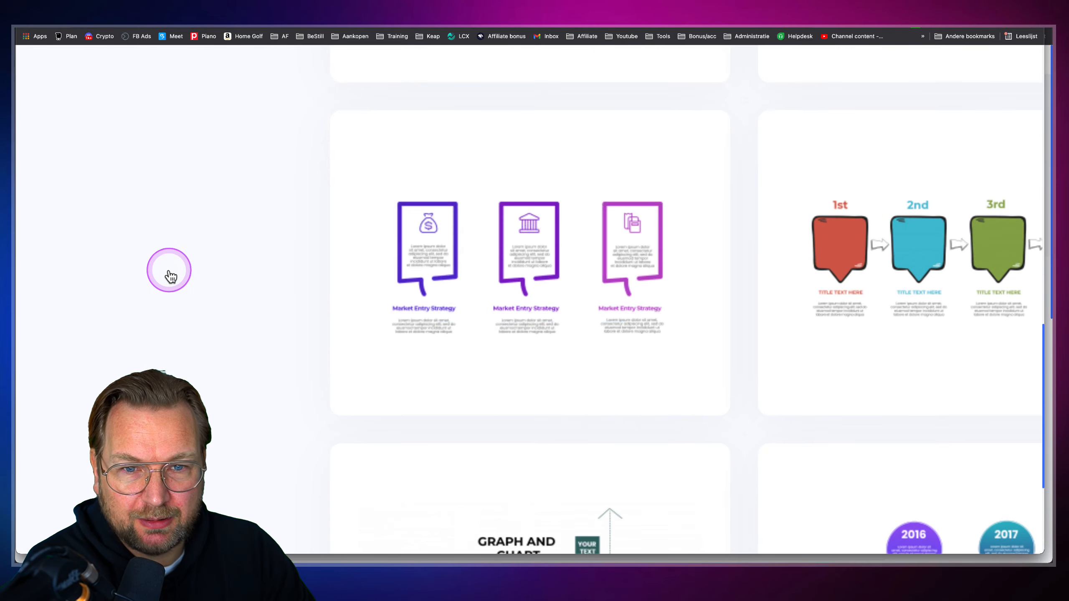
Preview the Market Entry Strategy template, then close it
click(521, 242)
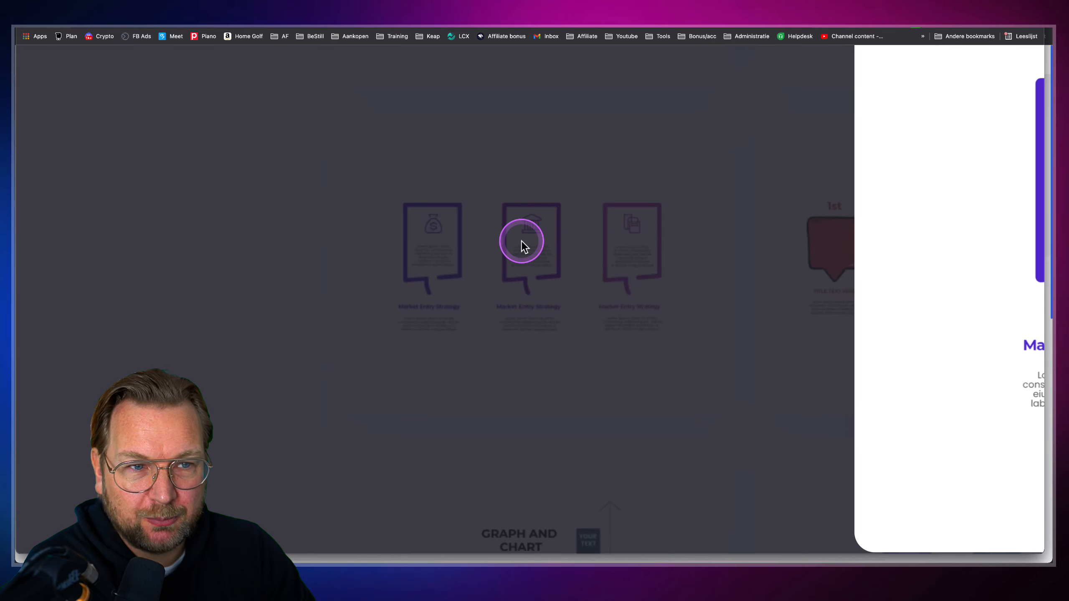
scroll(522, 242, down, 5)
scroll(577, 277, up, 5)
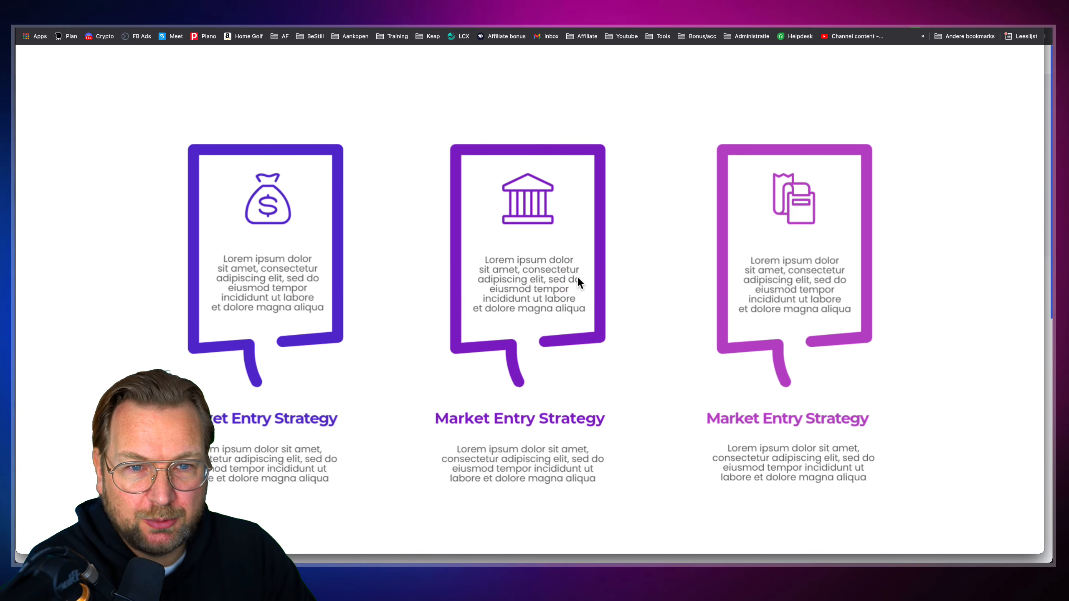
click(331, 310)
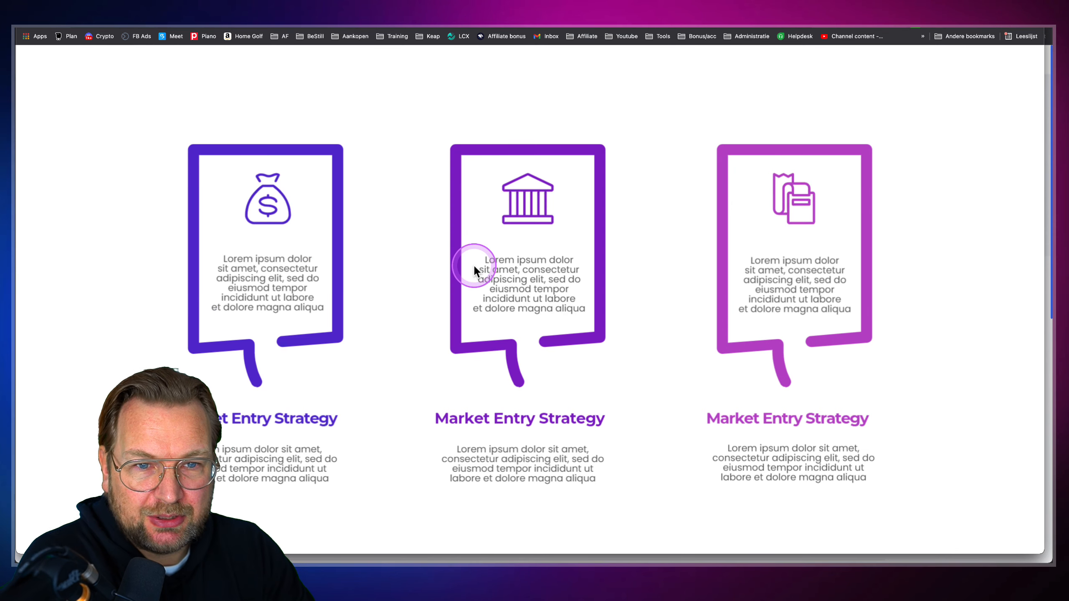
scroll(473, 265, down, 5)
click(688, 207)
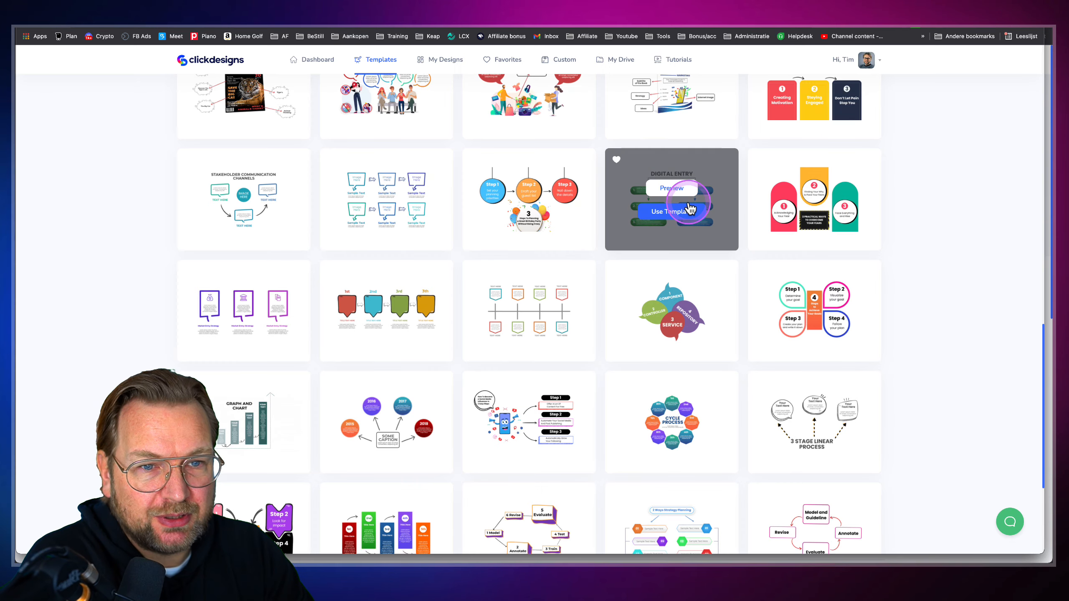
Switch the gallery to the Backgrounds template category
scroll(687, 221, down, 5)
scroll(687, 221, up, 15)
click(742, 192)
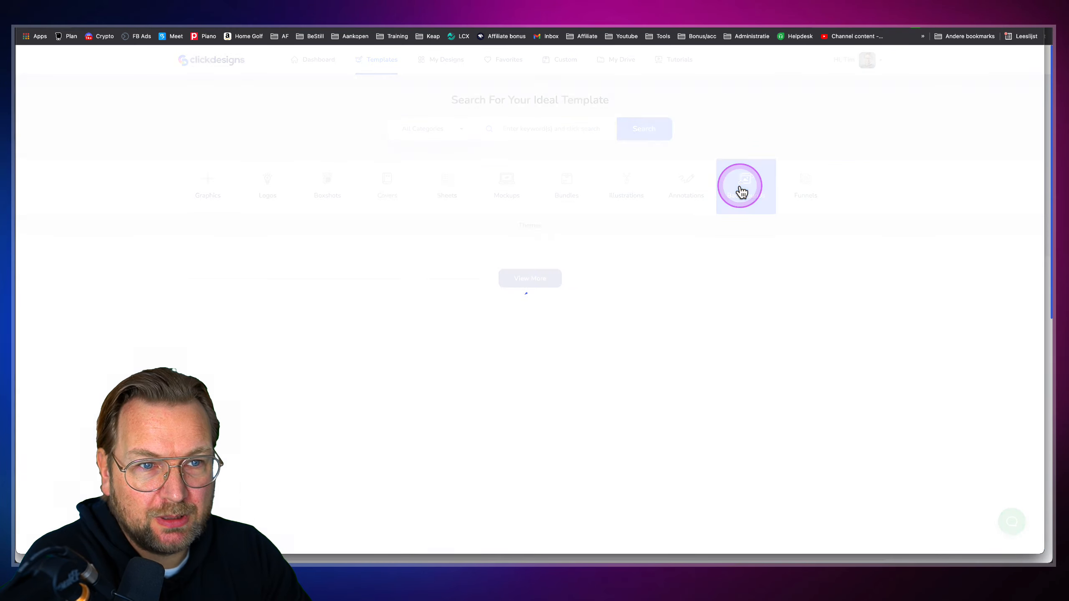
In the Funnels category, preview a testimonial funnel template and close it
scroll(627, 332, down, 4)
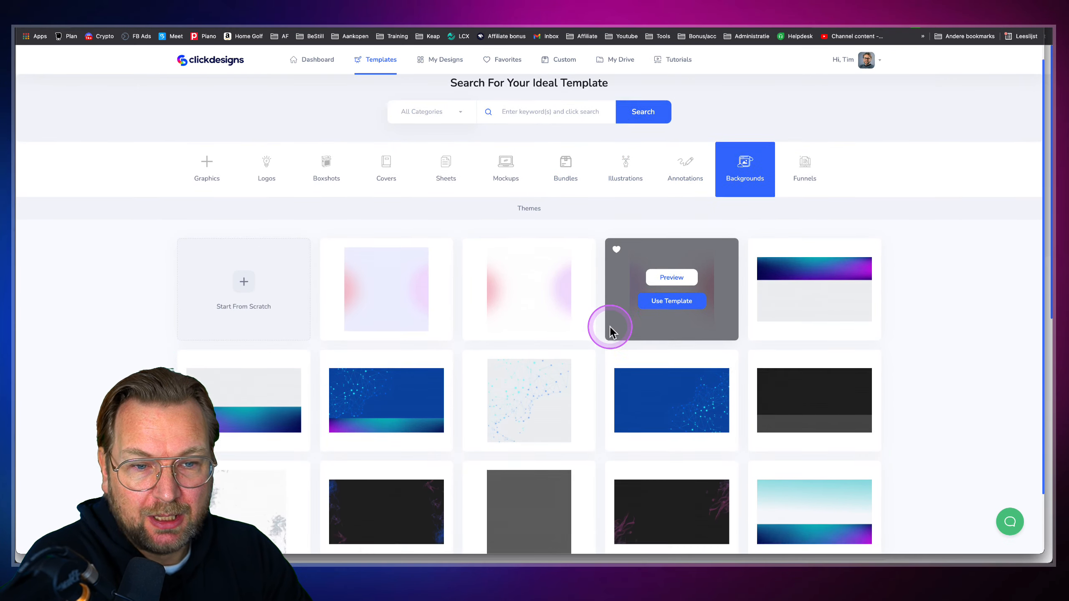
scroll(589, 390, up, 4)
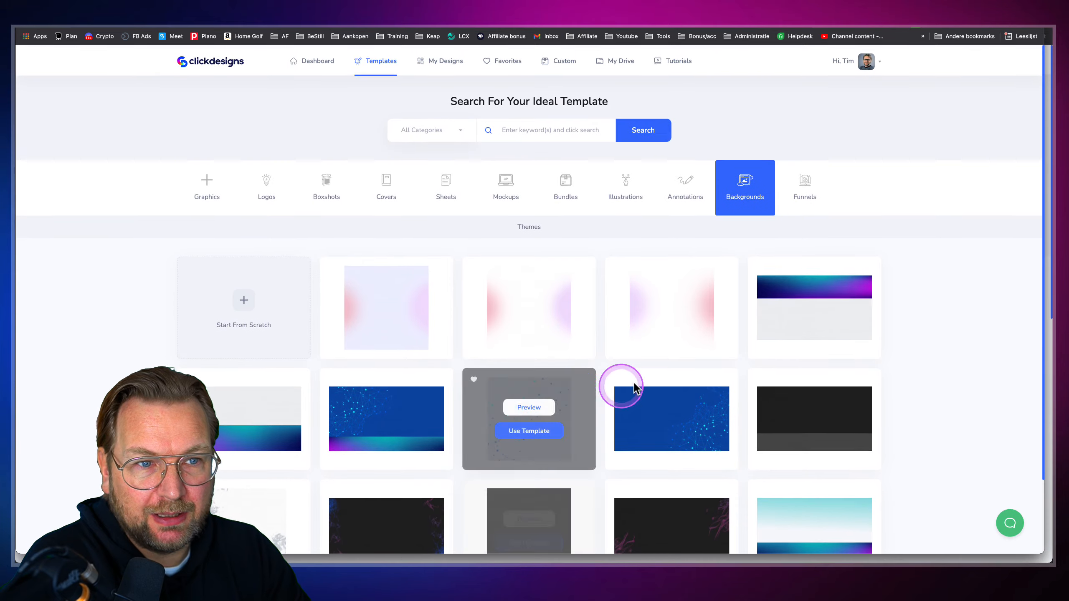
click(799, 194)
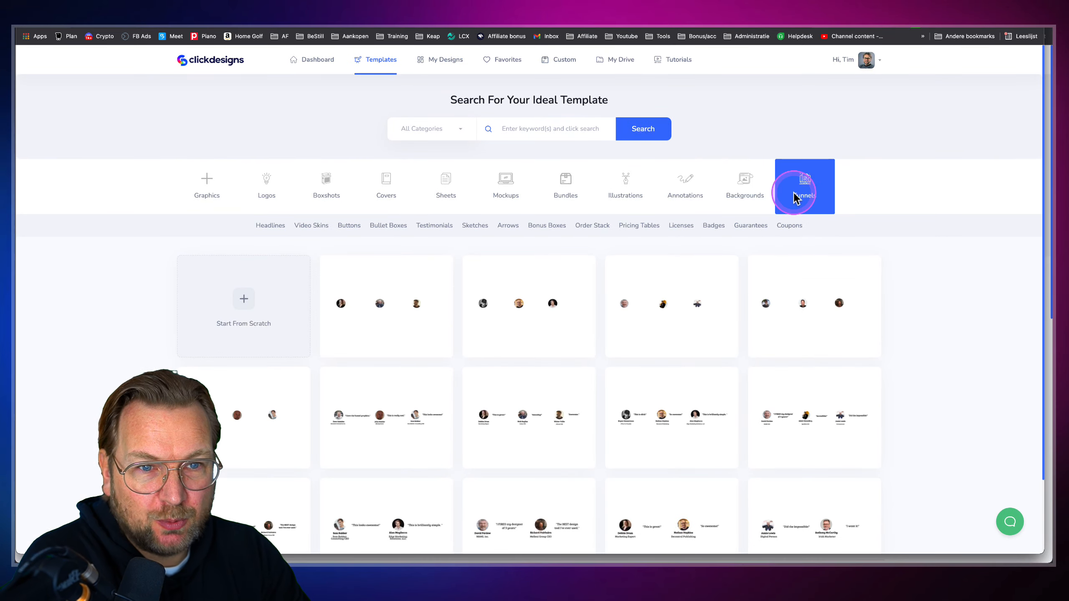
scroll(705, 276, down, 4)
click(539, 517)
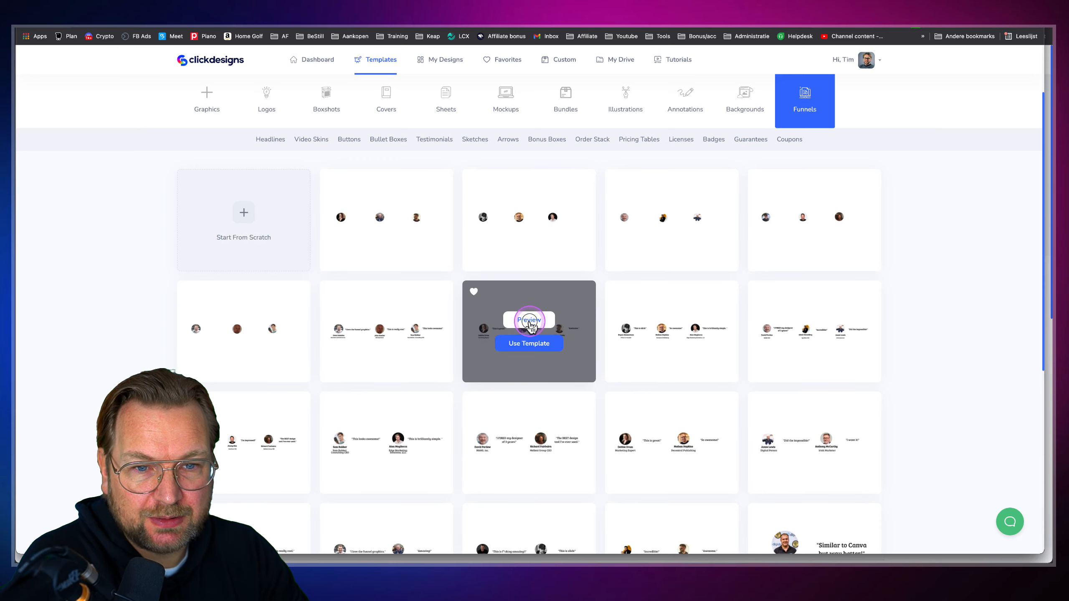
click(529, 320)
scroll(526, 303, up, 5)
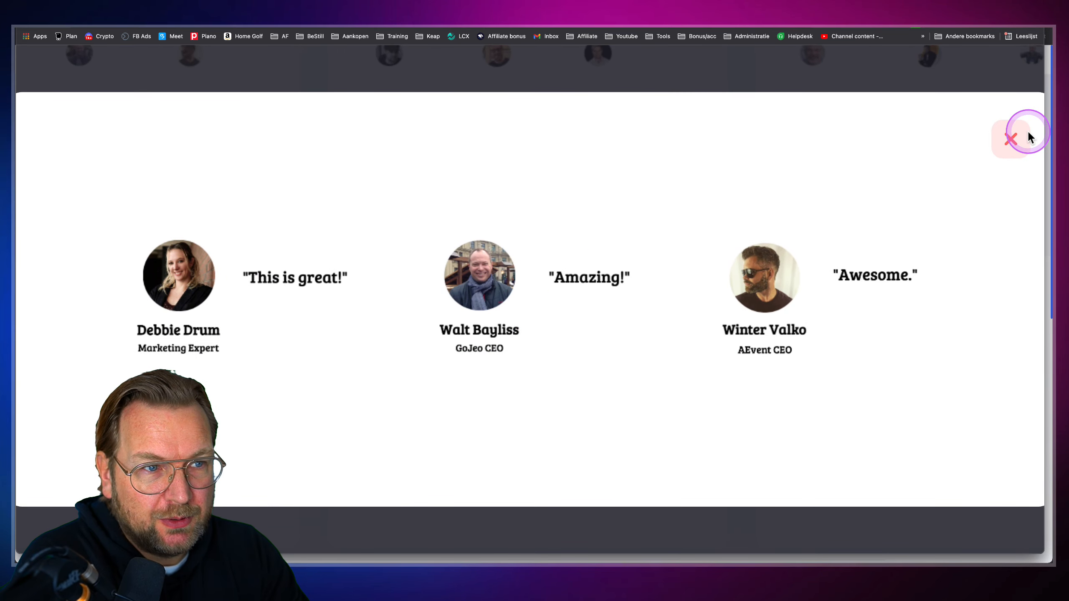
click(1018, 139)
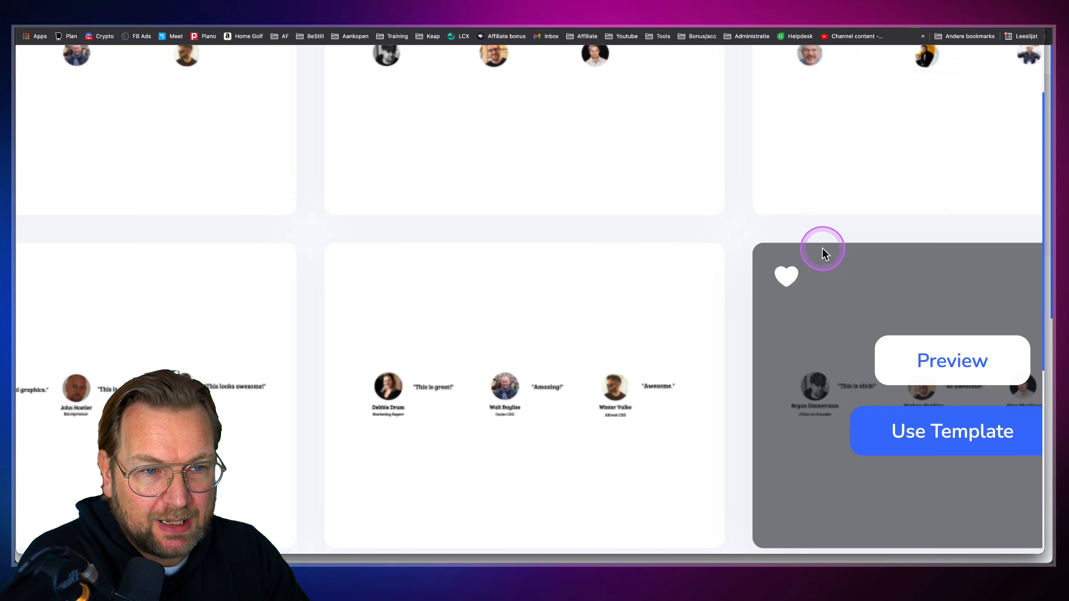
Load several more batches of Funnels templates
scroll(822, 248, down, 5)
scroll(553, 446, down, 7)
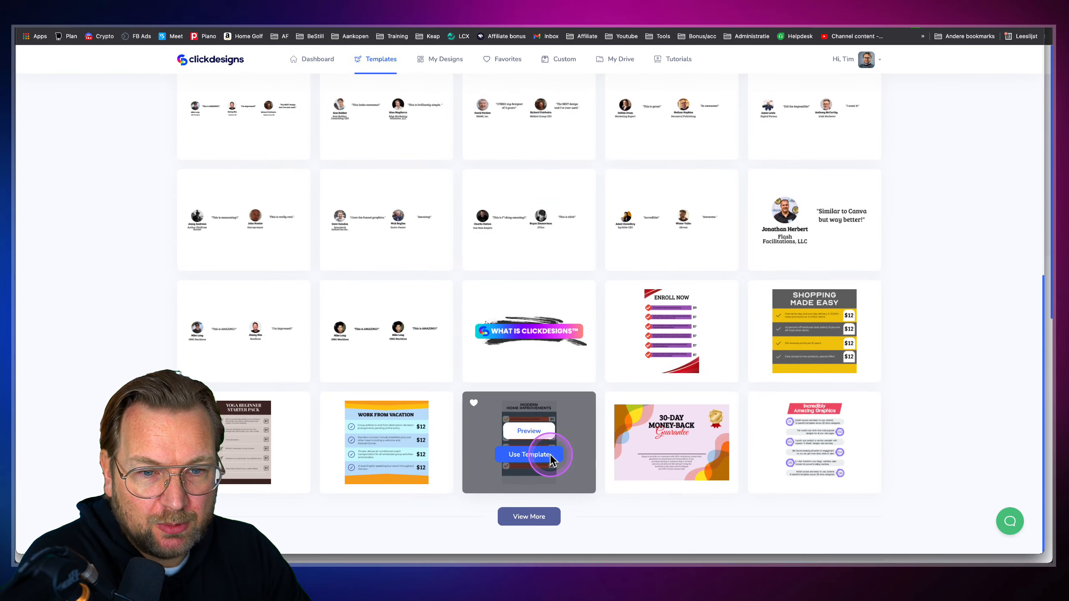
click(530, 518)
scroll(535, 507, down, 8)
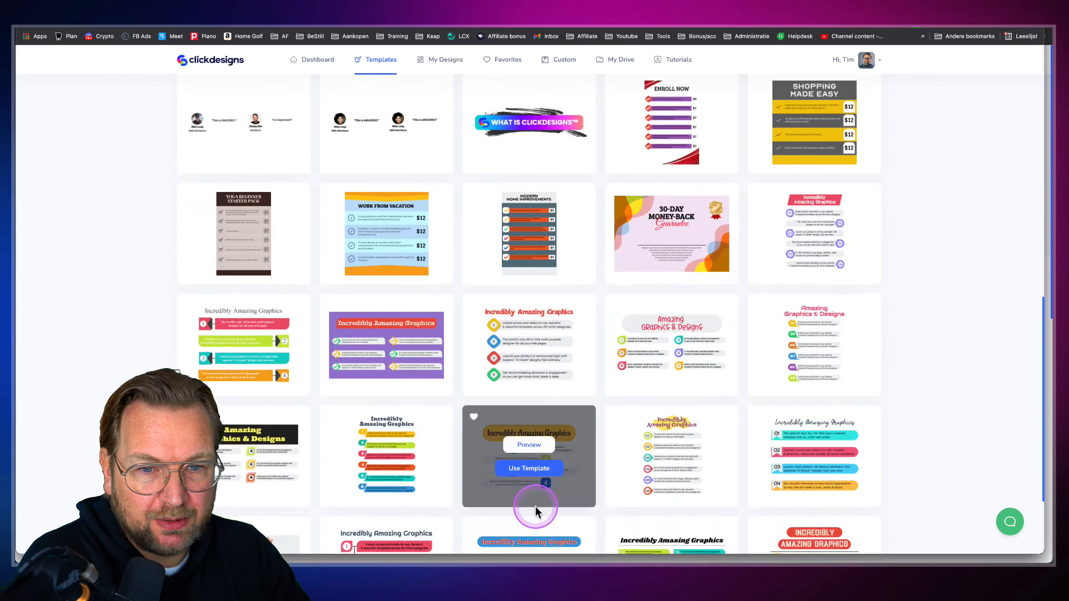
mouse_move(515, 244)
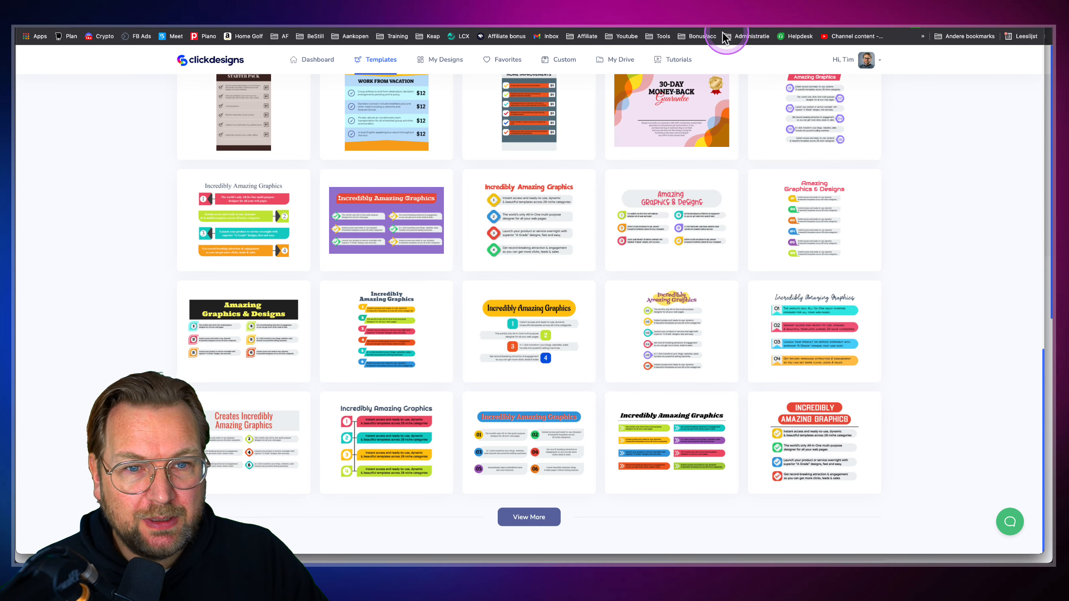
mouse_move(586, 210)
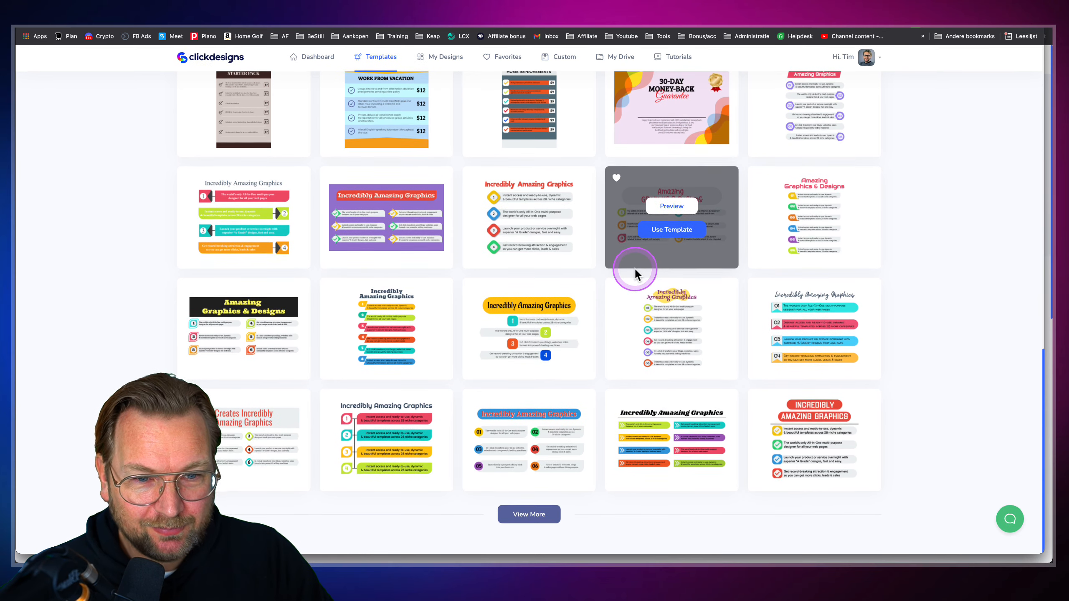
click(533, 522)
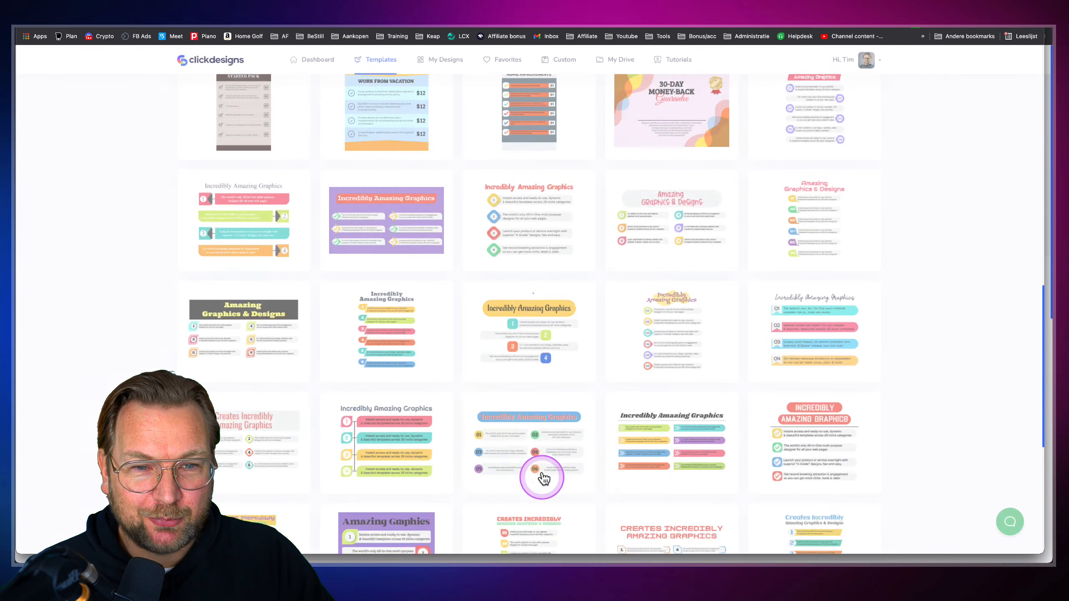
scroll(542, 457, down, 8)
scroll(544, 458, down, 1)
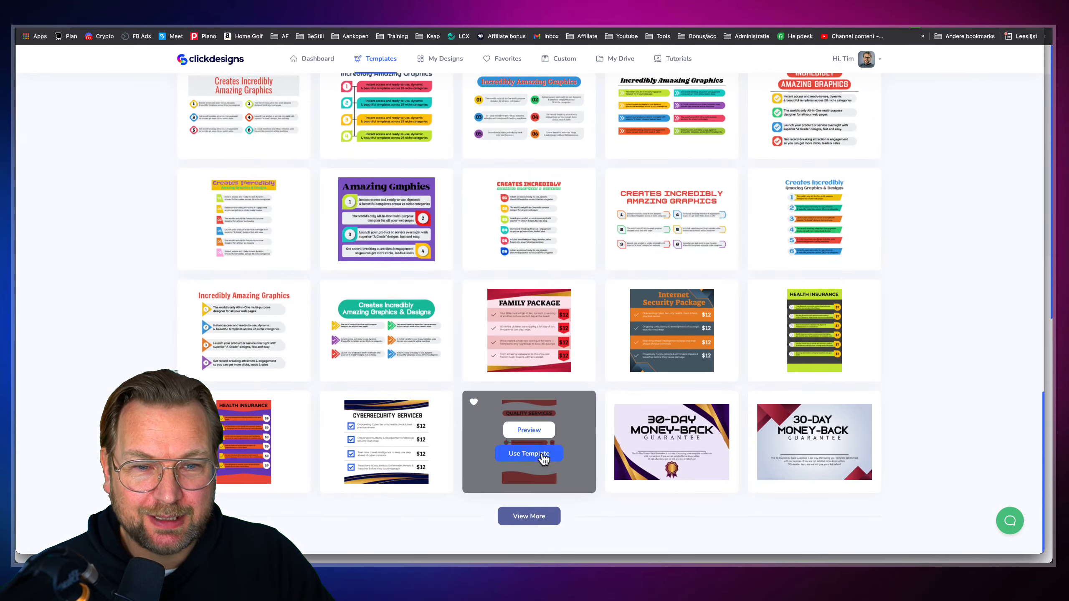
Preview the purple 30-day money-back guarantee template, then close it
click(545, 520)
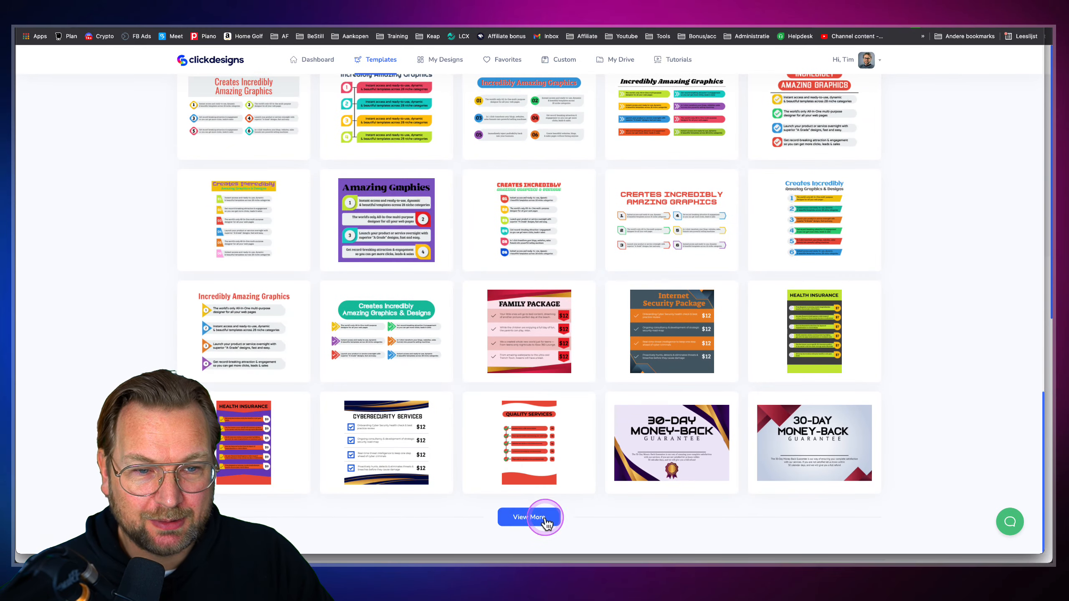
scroll(661, 418, down, 2)
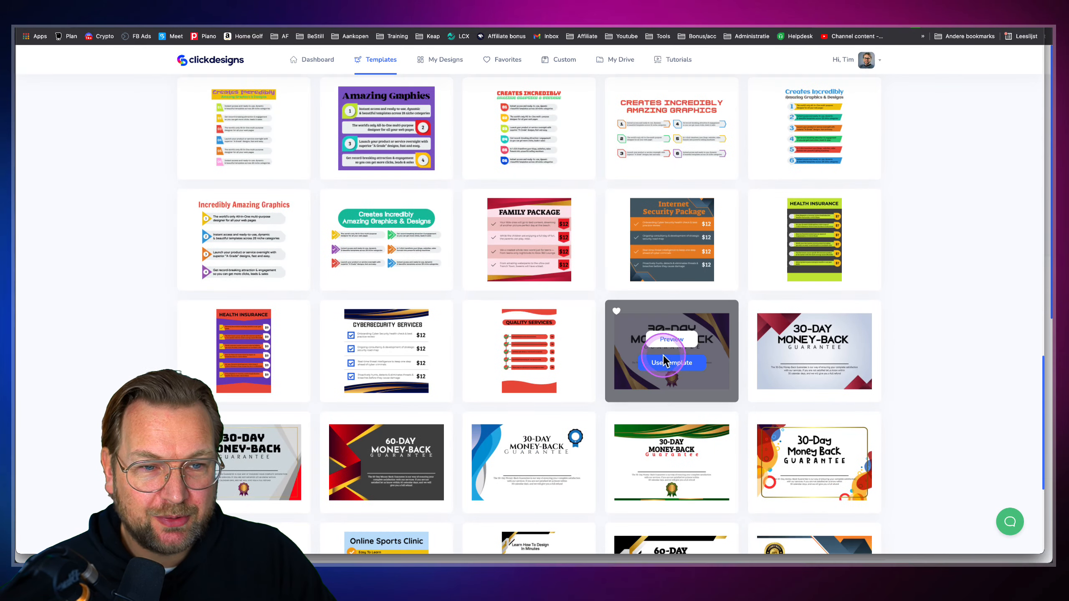
click(675, 336)
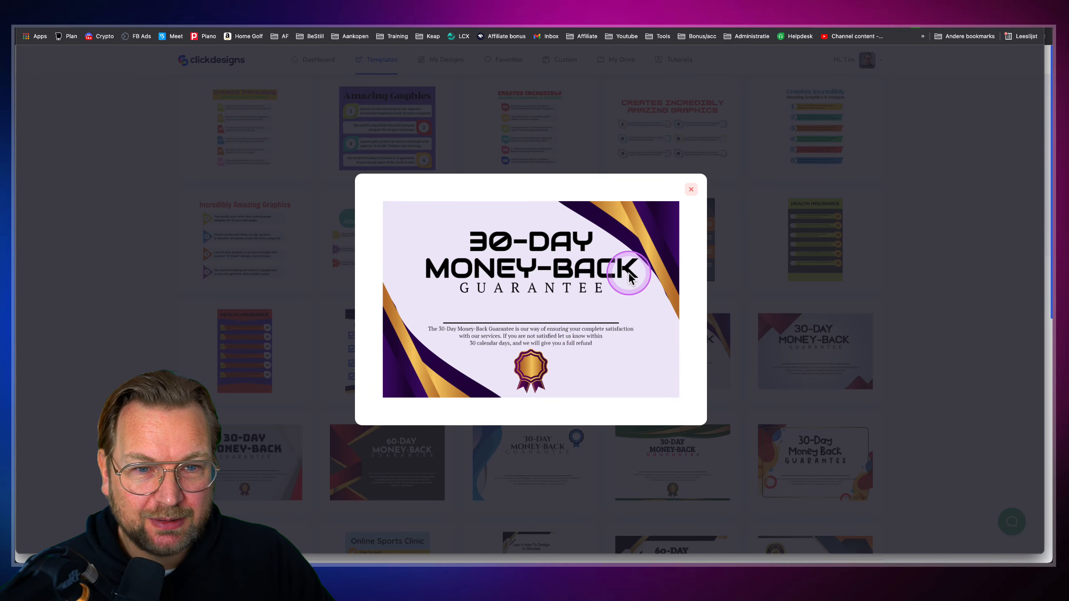
click(691, 190)
scroll(695, 189, up, 20)
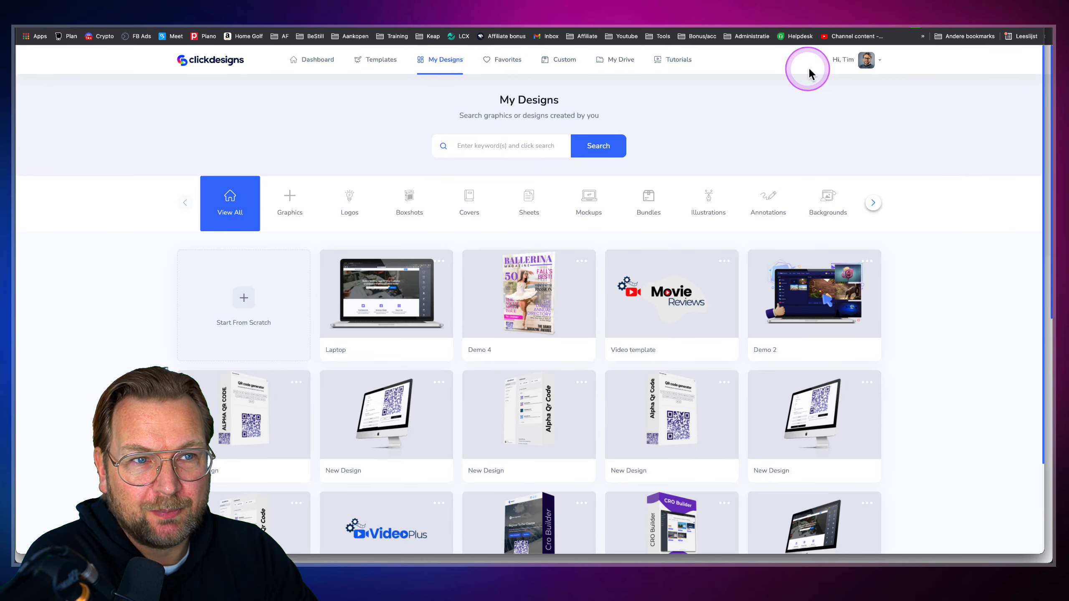
Review the Dropbox and AWS S3 storage and Watermark settings, then return to templates
click(865, 61)
click(856, 81)
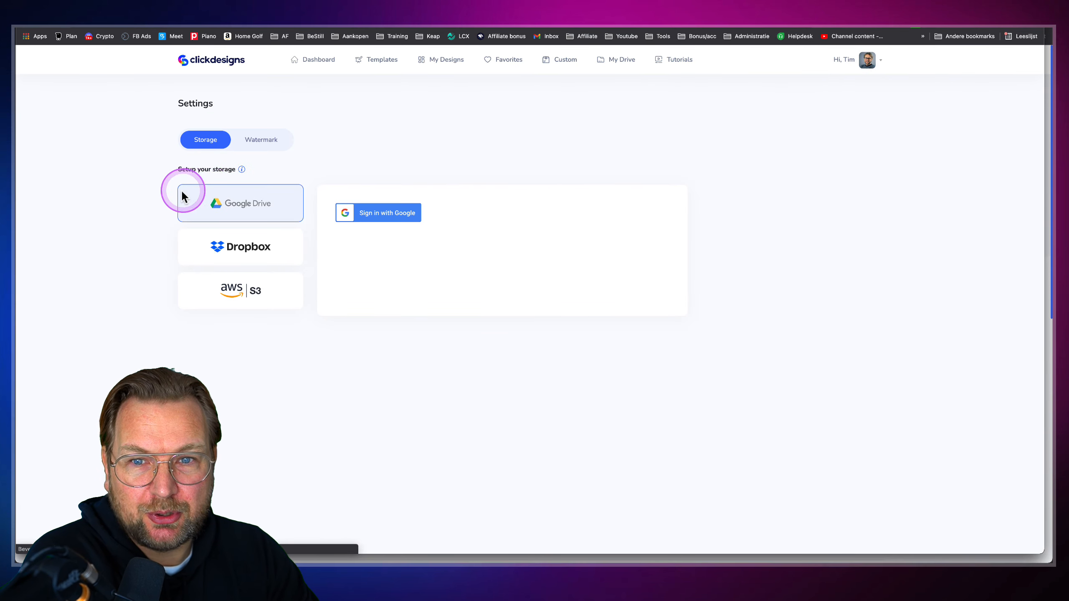
click(248, 246)
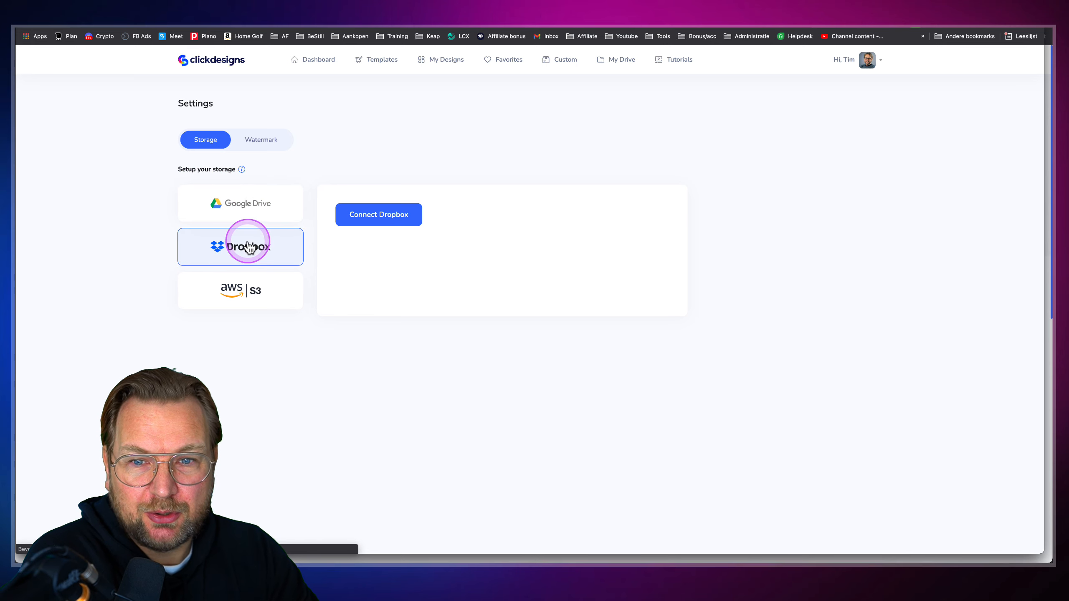
click(236, 294)
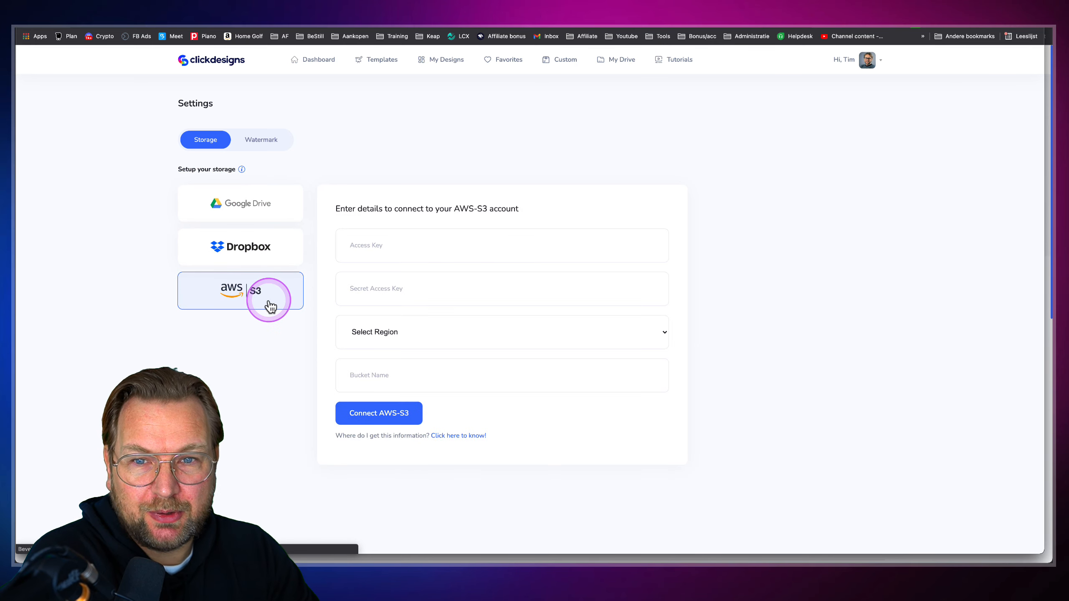
click(280, 147)
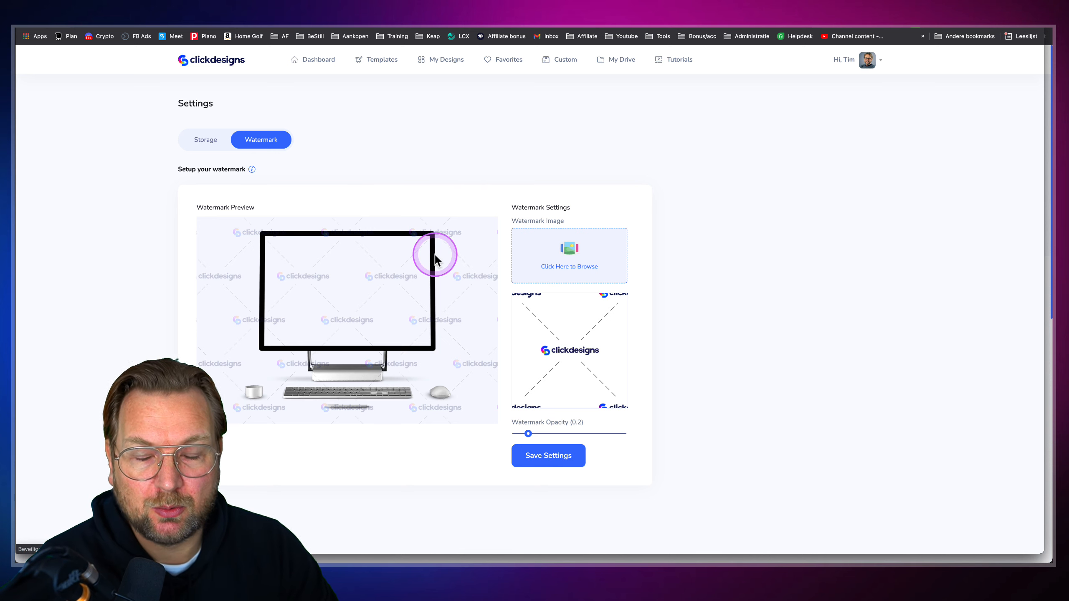
click(225, 69)
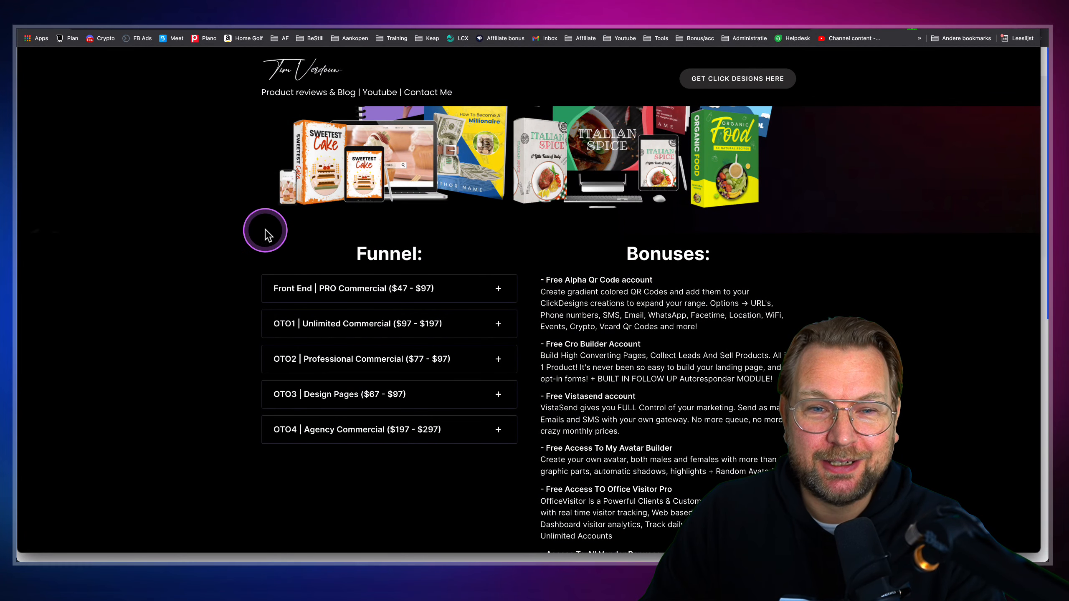
scroll(547, 295, down, 15)
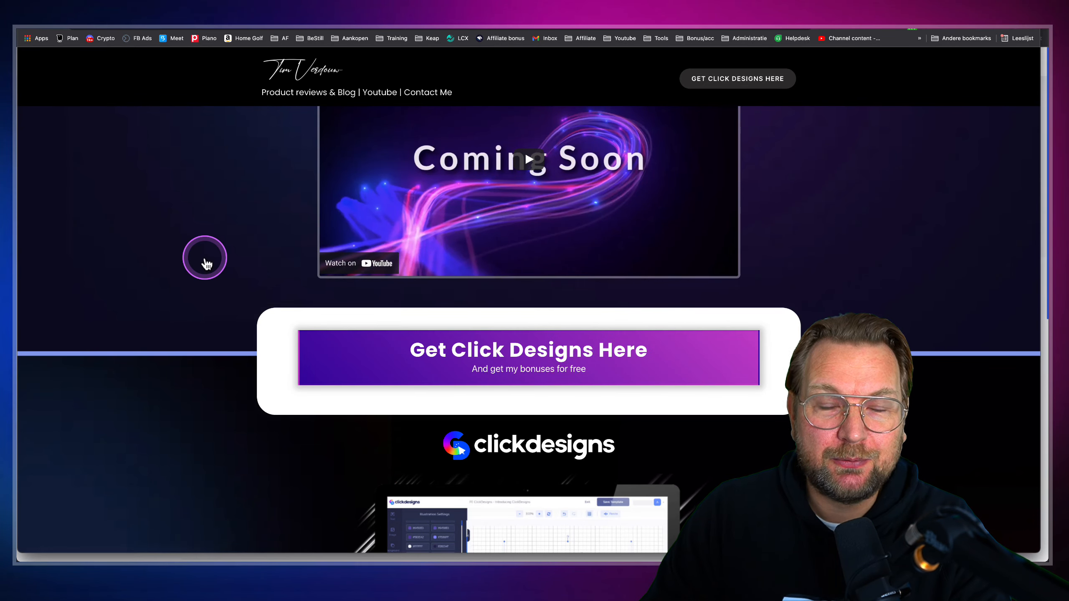
scroll(203, 258, down, 3)
scroll(205, 258, down, 5)
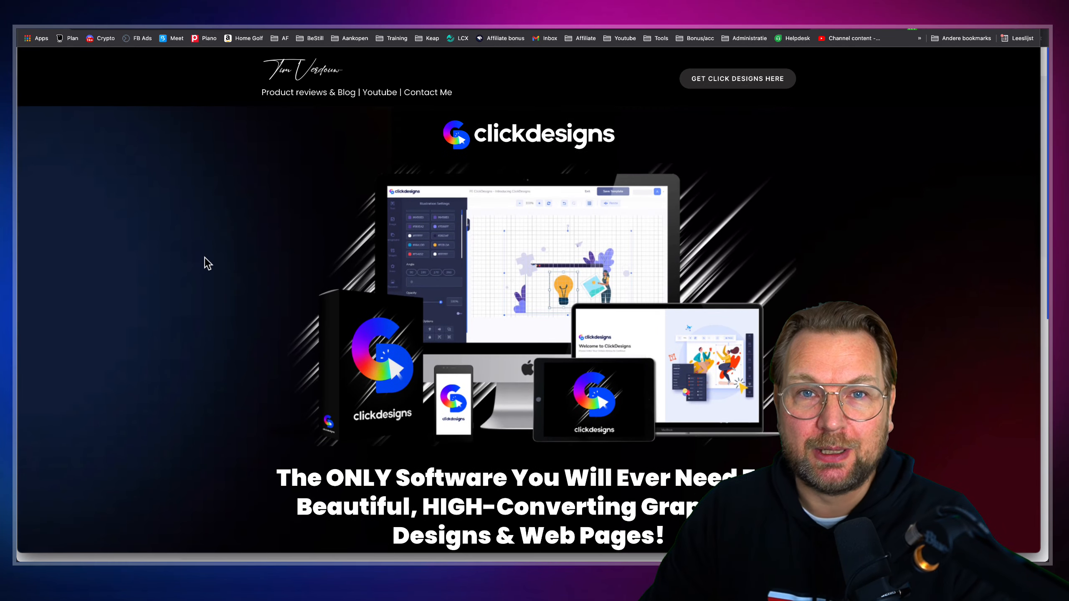
scroll(204, 258, down, 1)
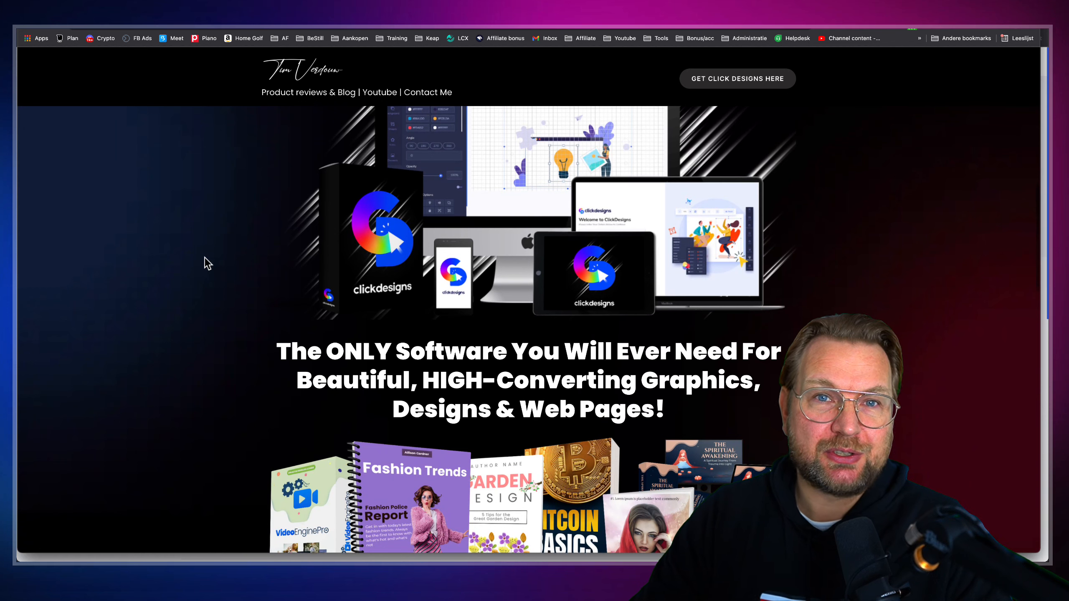